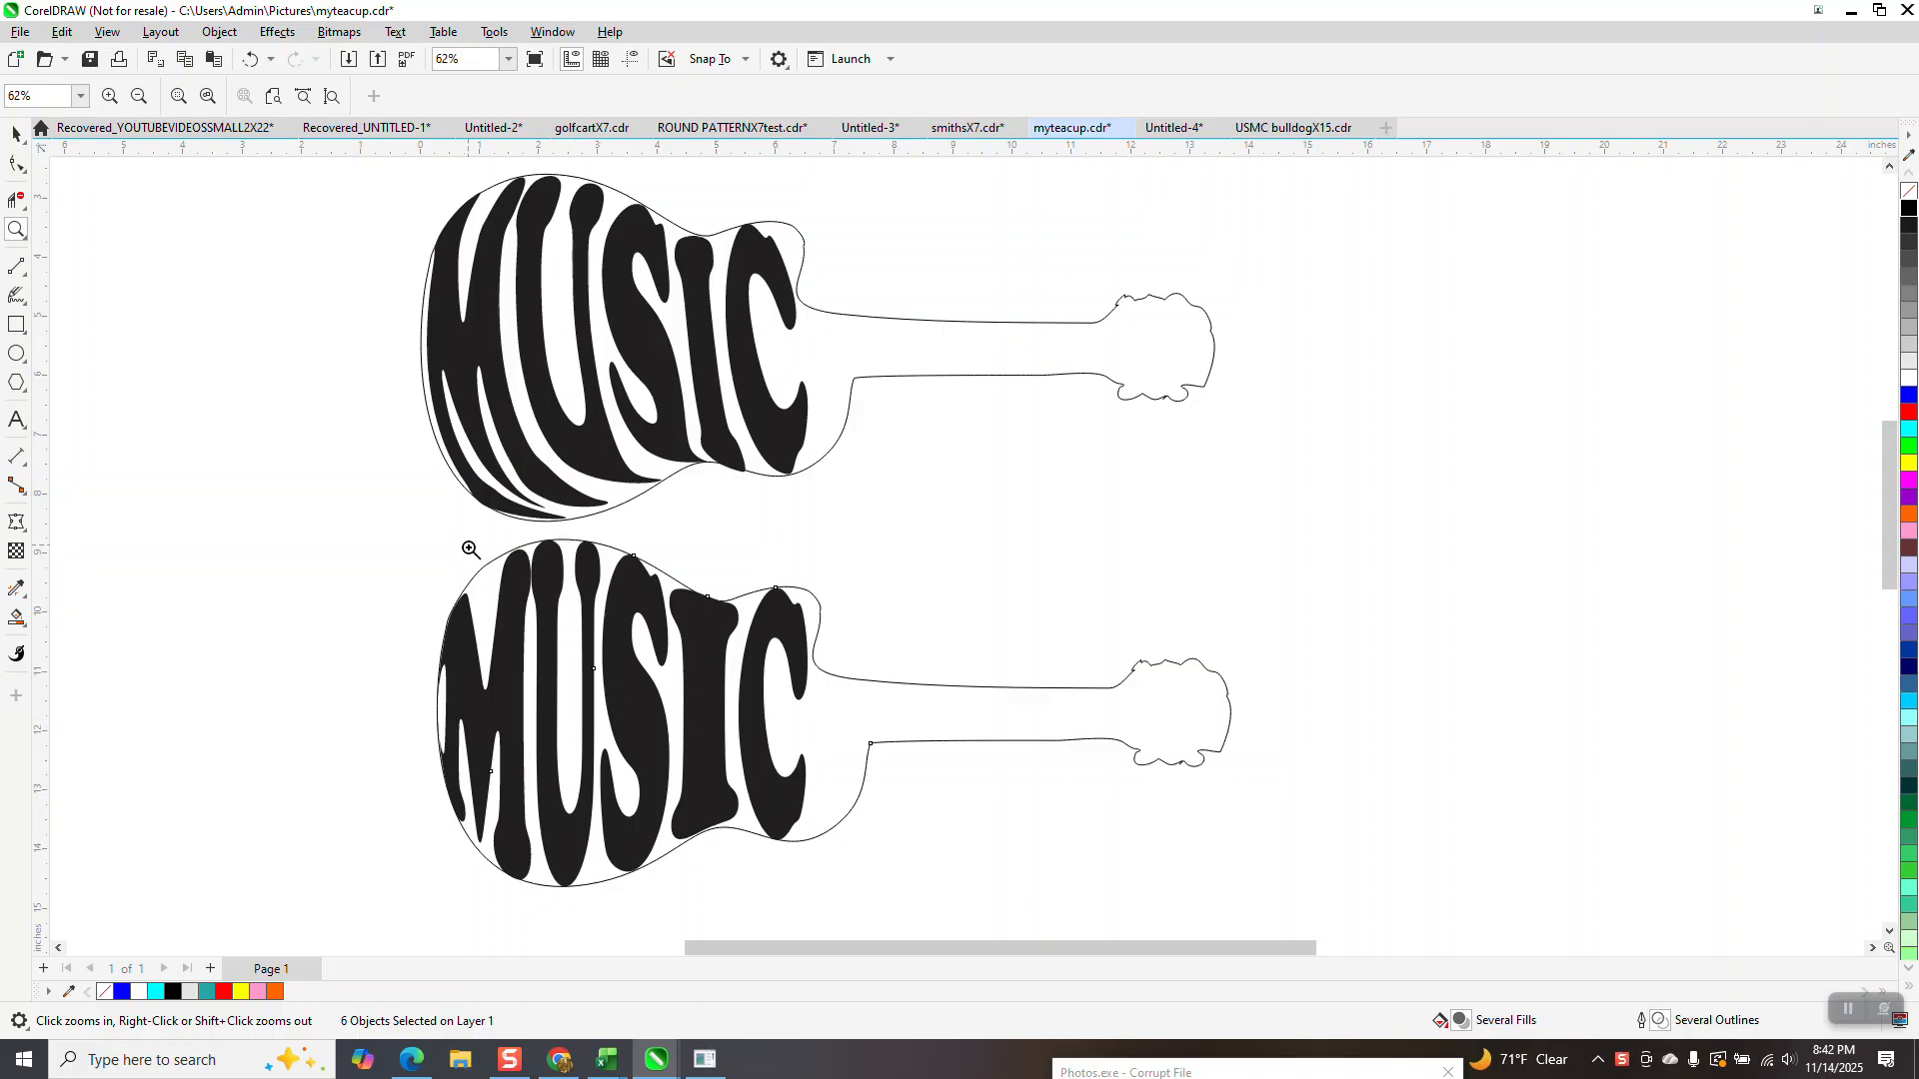
Step: Move the loose empty guitar outline up beneath the plain MUSIC text outside the page
scroll(587, 686, "down", 3)
scroll(410, 600, "down", 1)
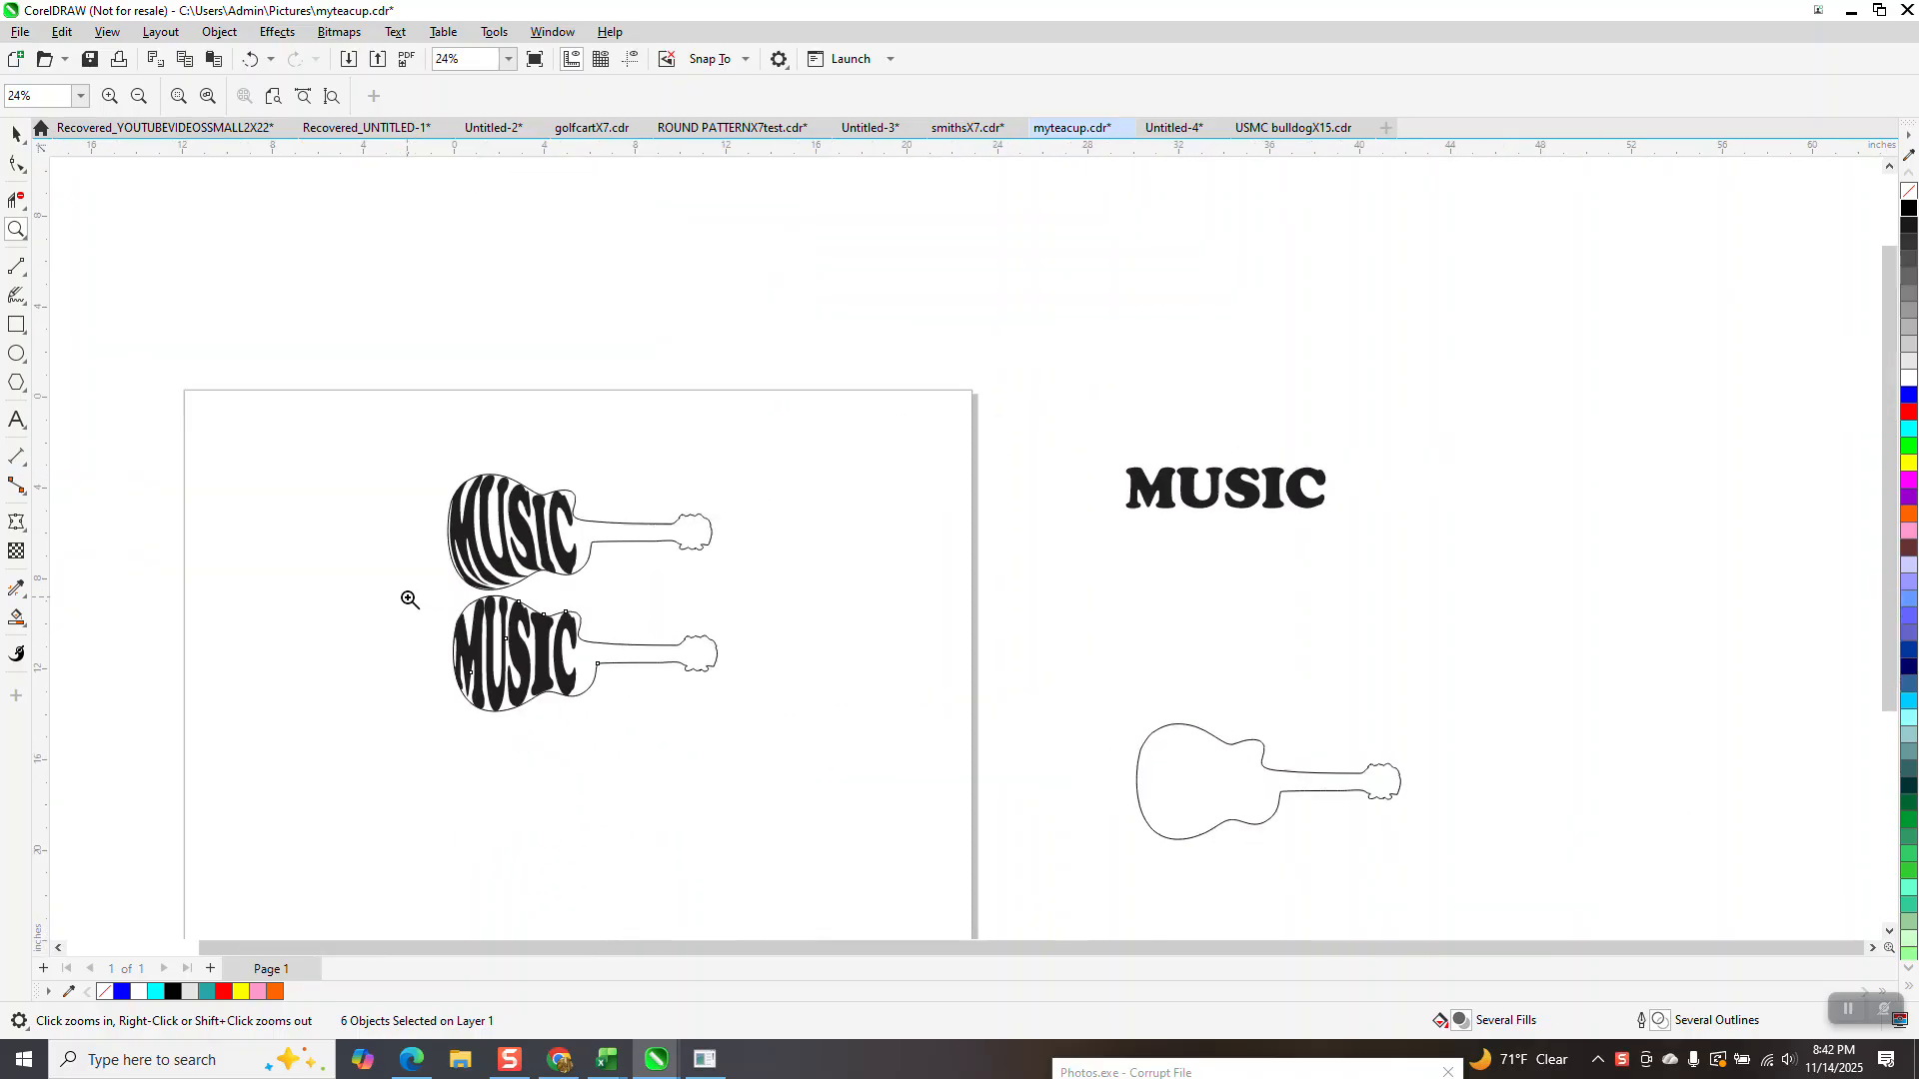
left_click(16, 133)
left_click_drag(1099, 437, 1211, 564)
Step: Duplicate the plain MUSIC text together with its guitar outline and offset the copy 18 inches to the right
left_click_drag(1087, 404, 1435, 723)
key("plus")
key("Right")
key("Right")
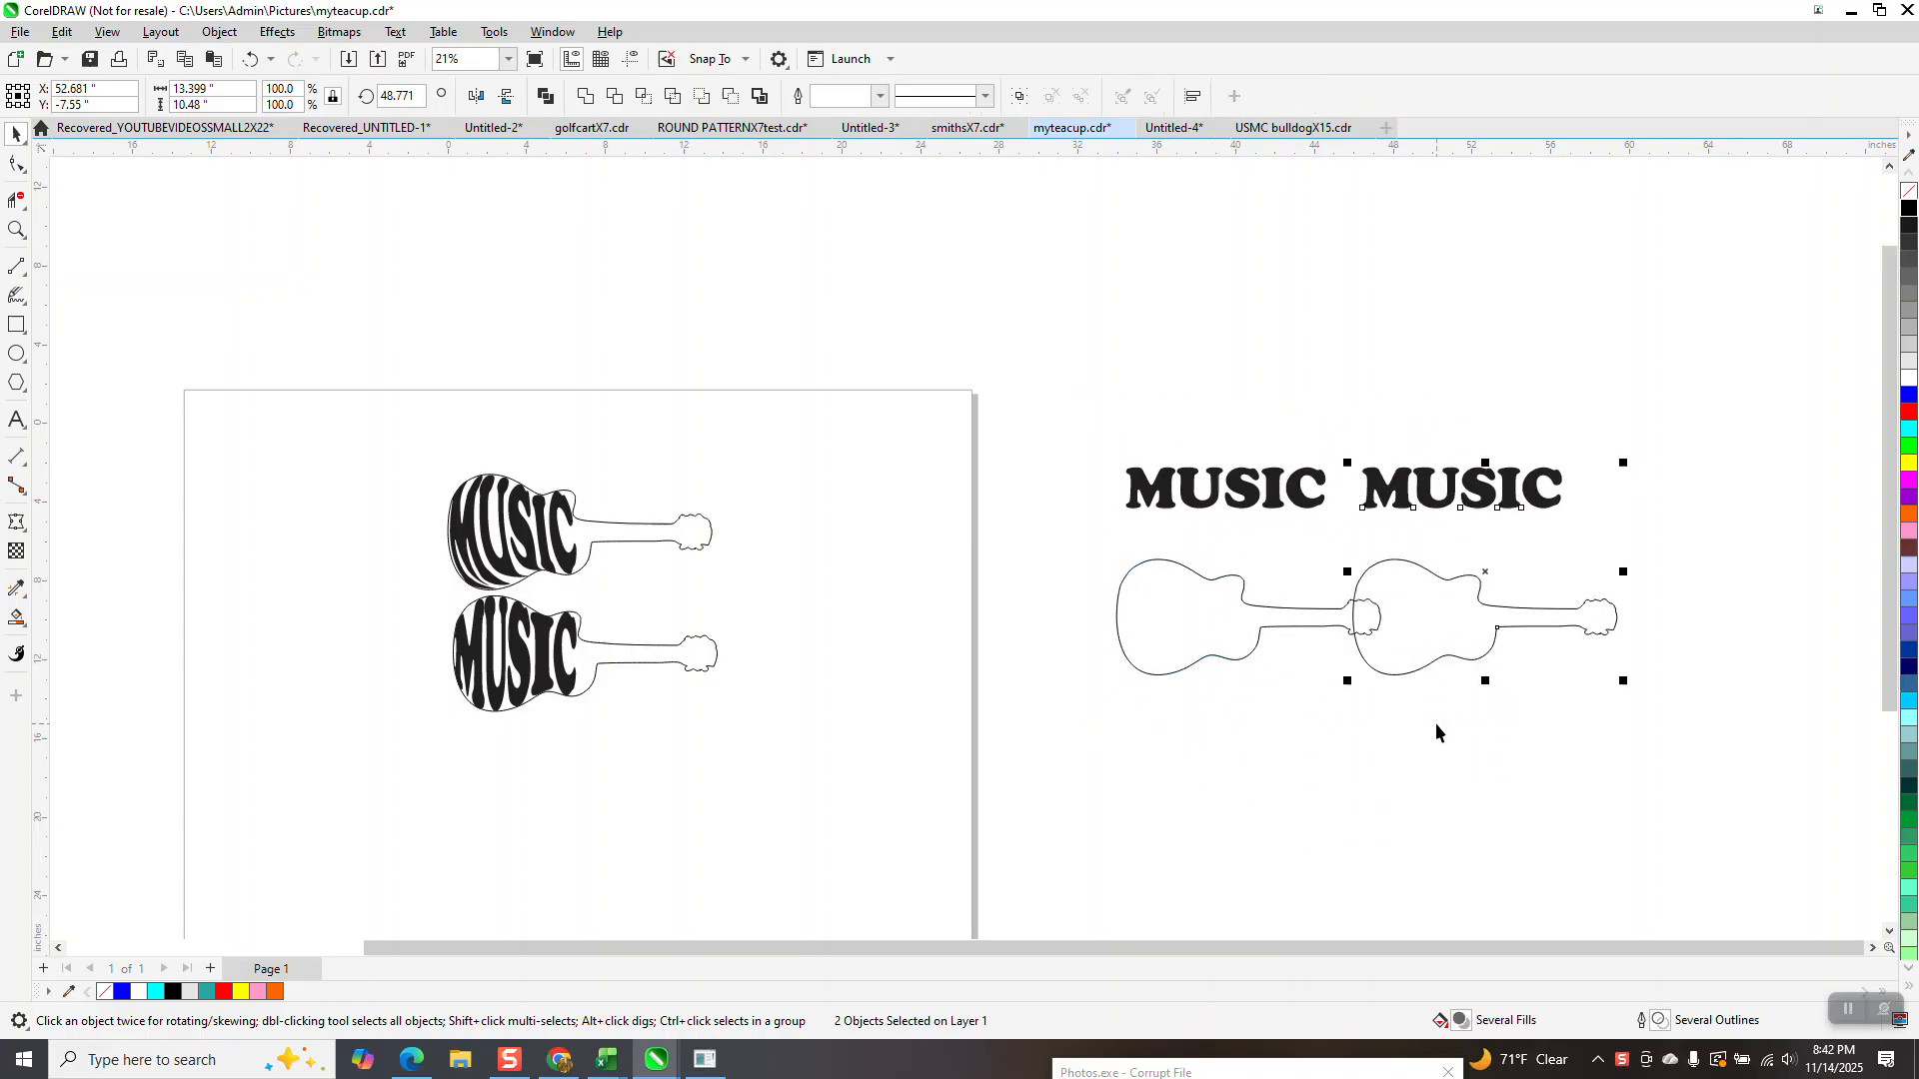
key("Right")
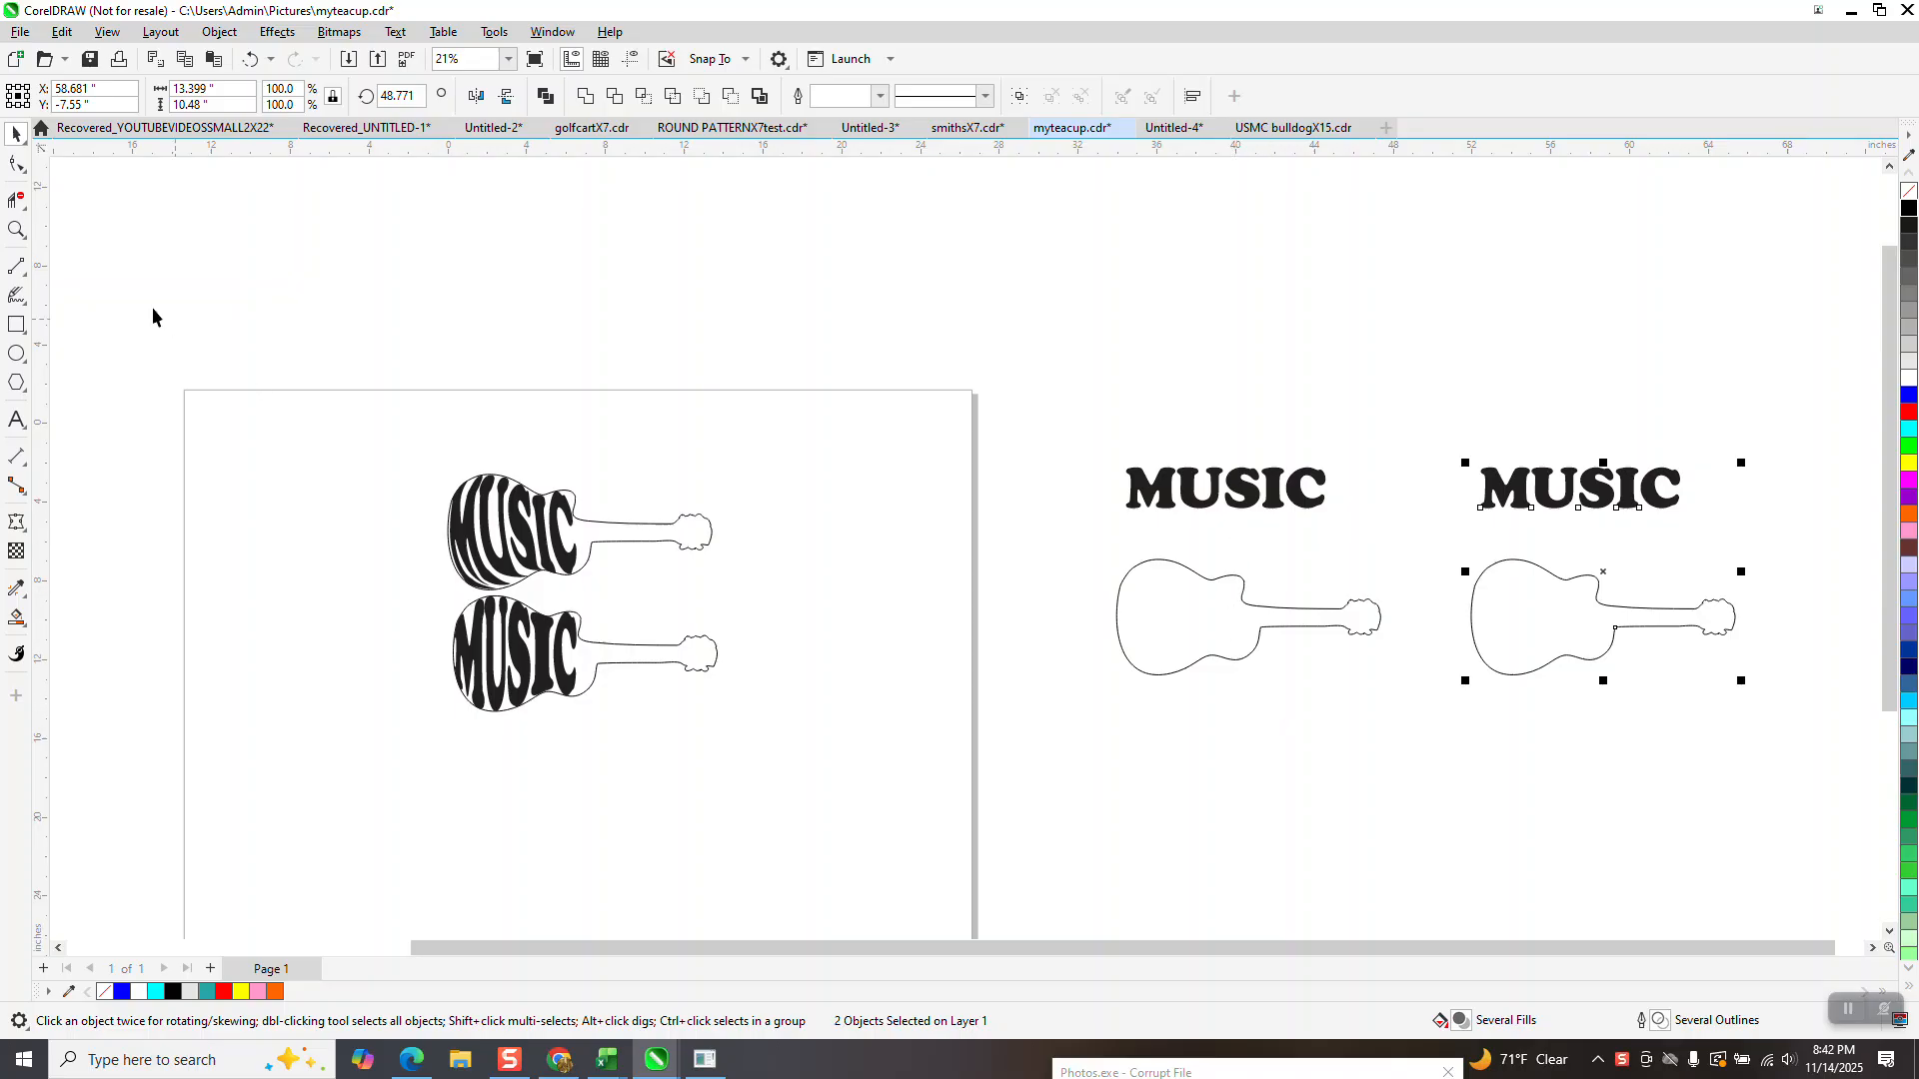
Step: Draw a 3-point curve about 4.2 inches tall across the first loose guitar's body, from the upper horn to the lower bout
left_click(17, 230)
left_click_drag(1186, 512, 1337, 710)
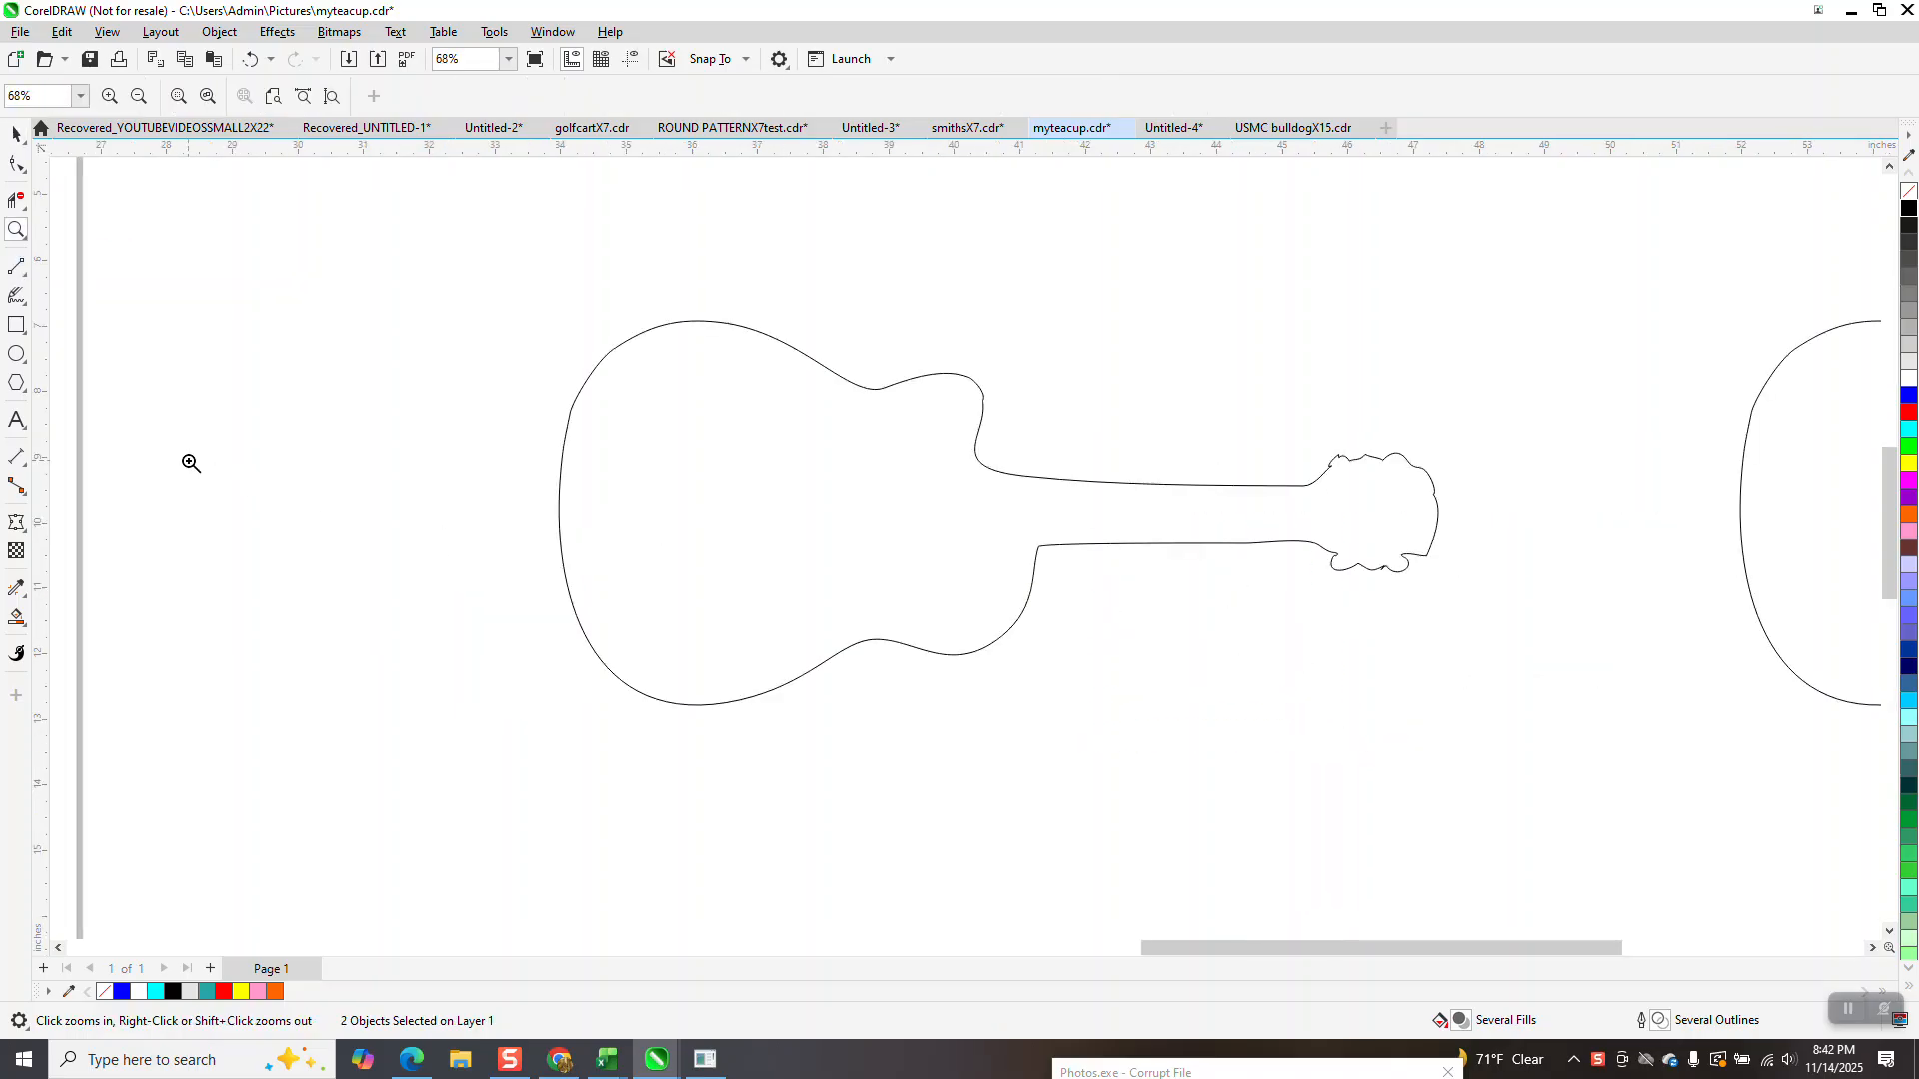
left_click(20, 270)
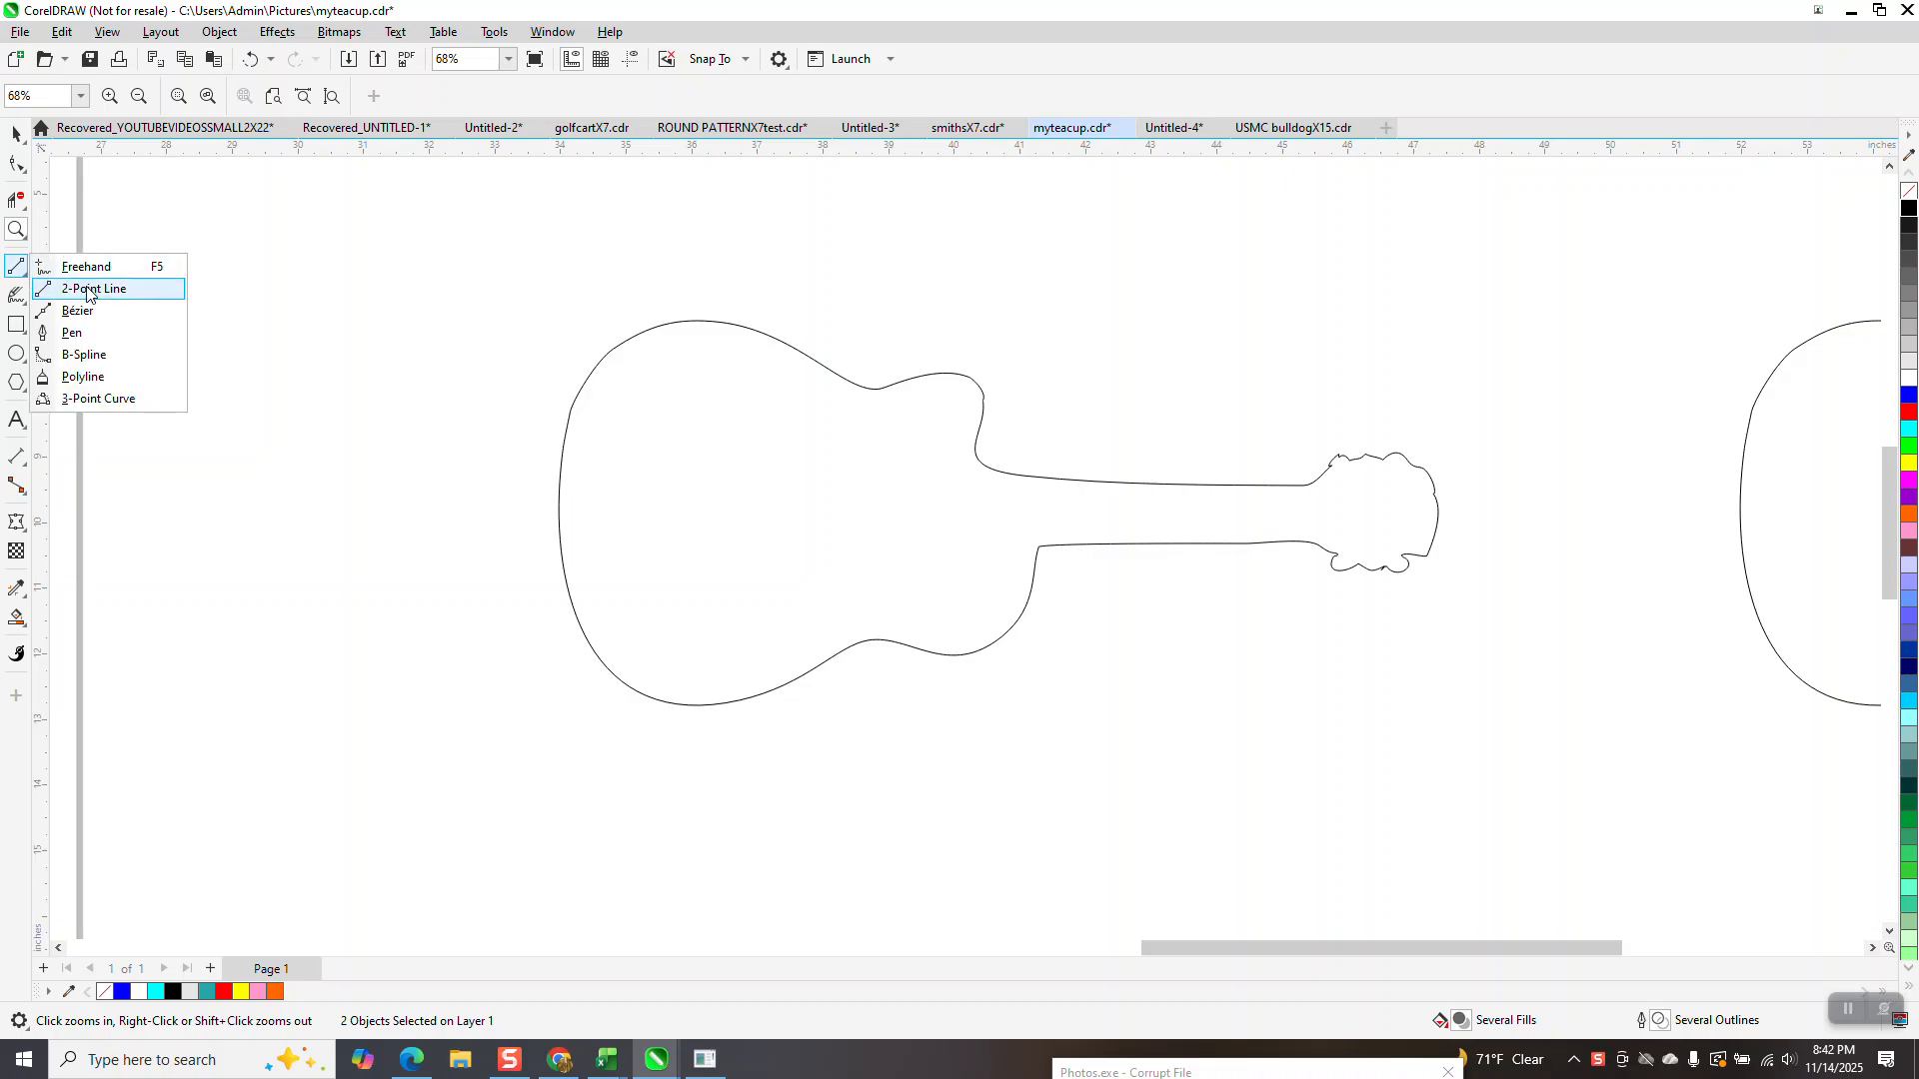
left_click(98, 397)
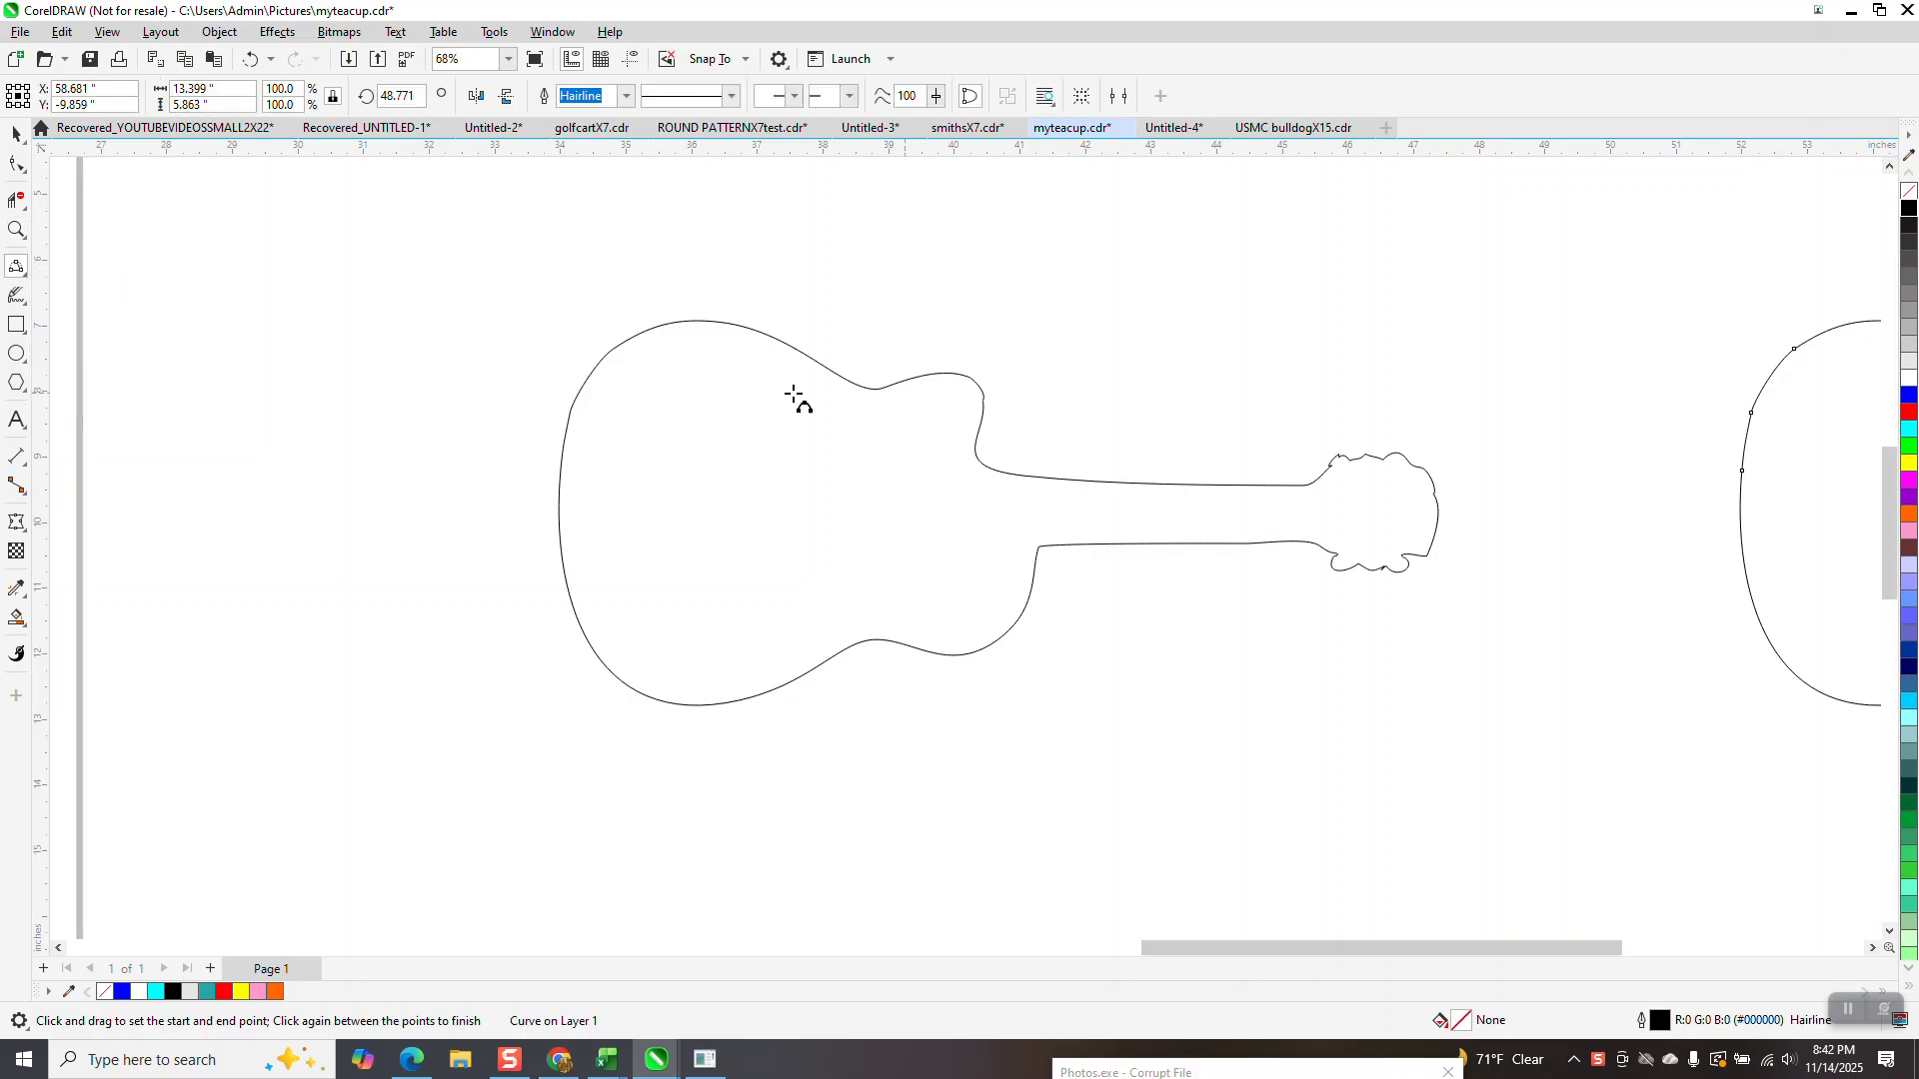
left_click_drag(955, 374, 987, 651)
left_click(992, 582)
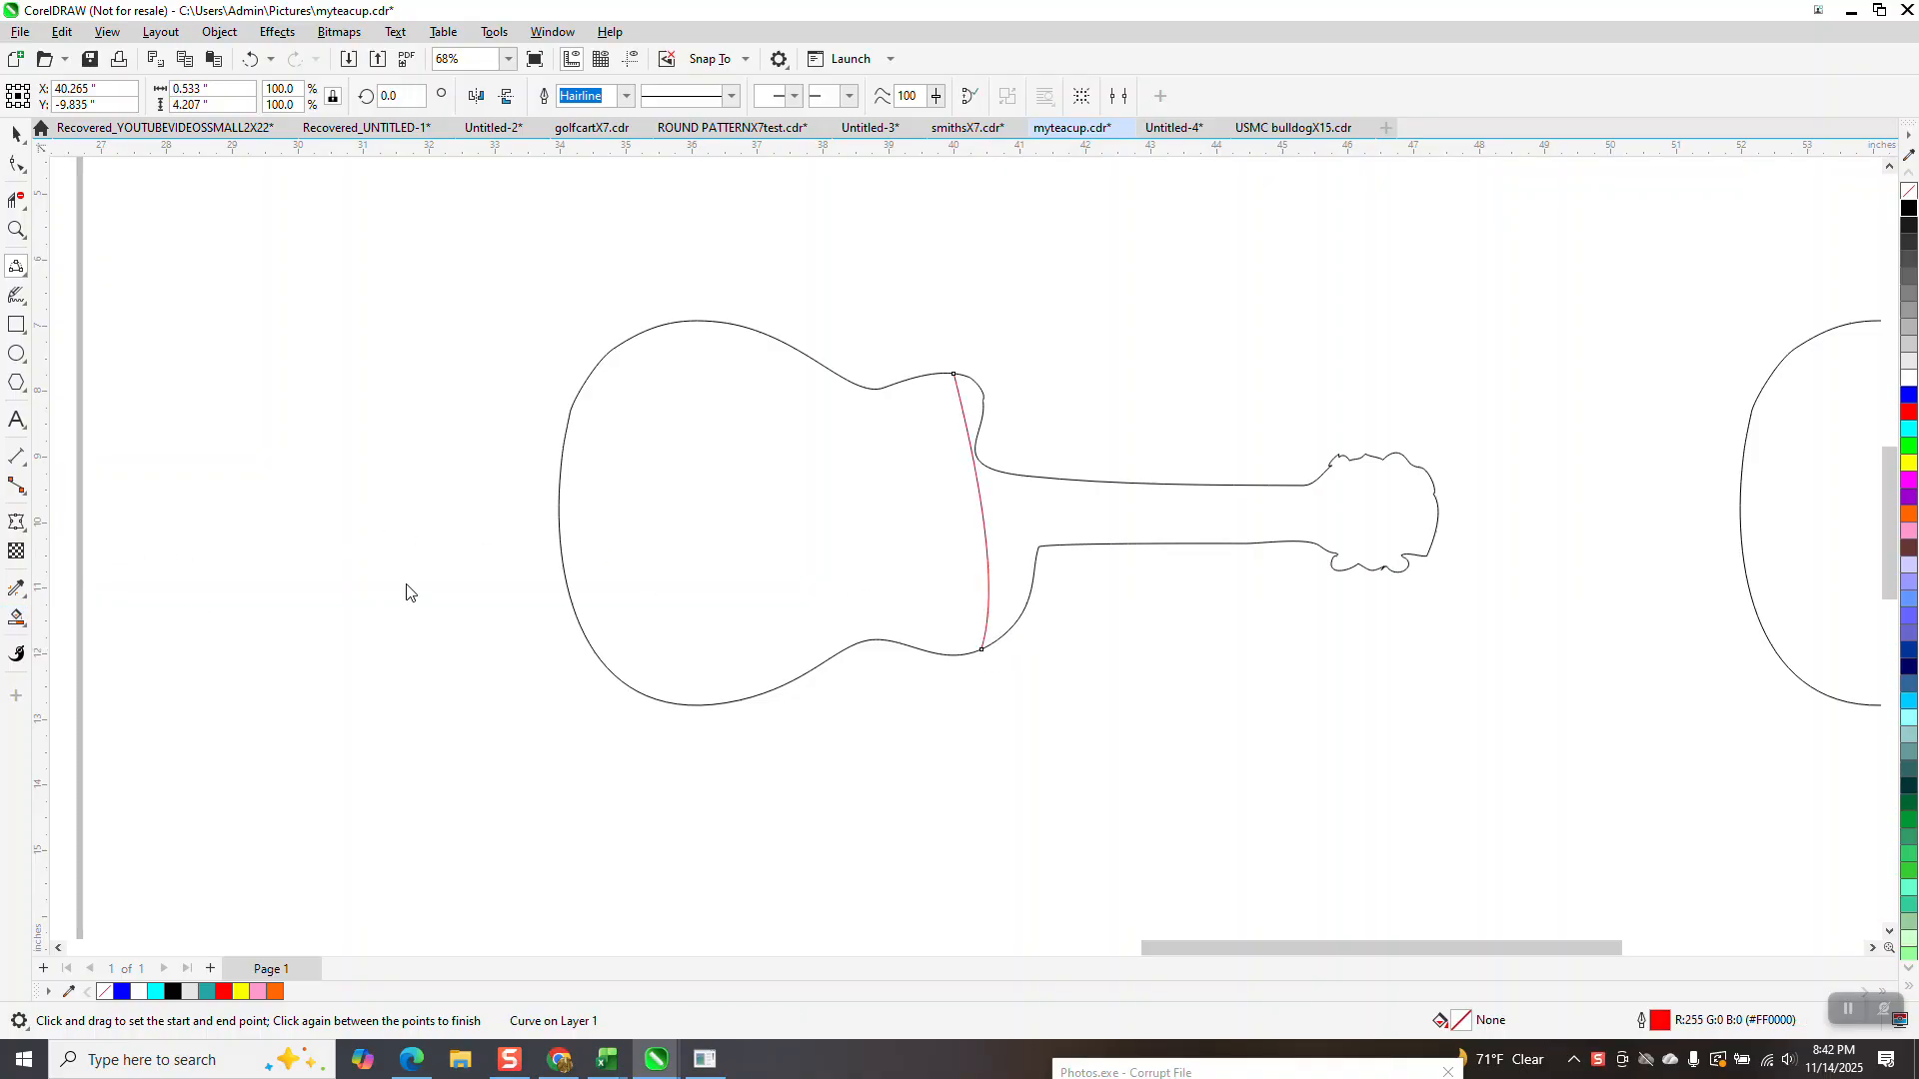
Step: Smart-fill the first guitar's body area enclosed by the outline and the red curve
left_click(16, 618)
left_click(781, 529)
scroll(781, 530, "down", 2)
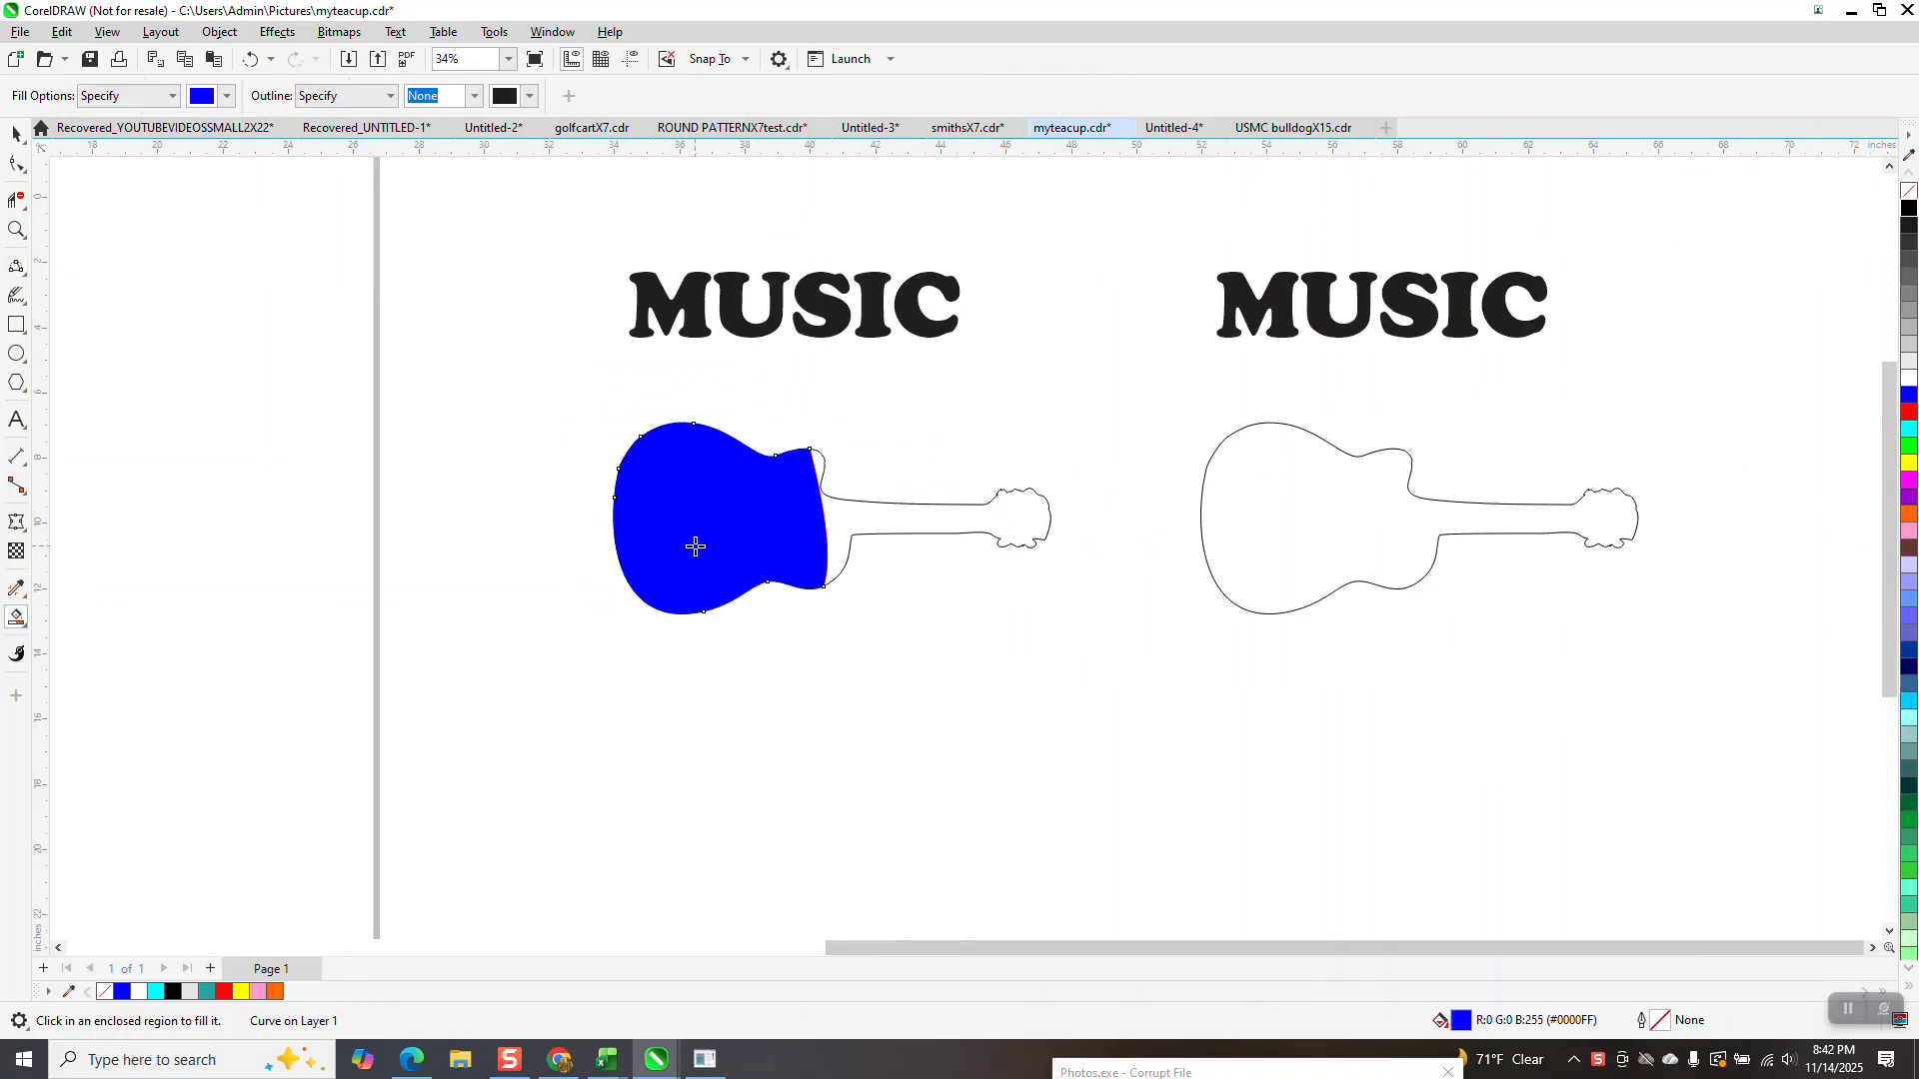
Step: Move the blue body shape 6 inches down and give it no fill with a black outline
scroll(695, 546, "down", 1)
key("Down")
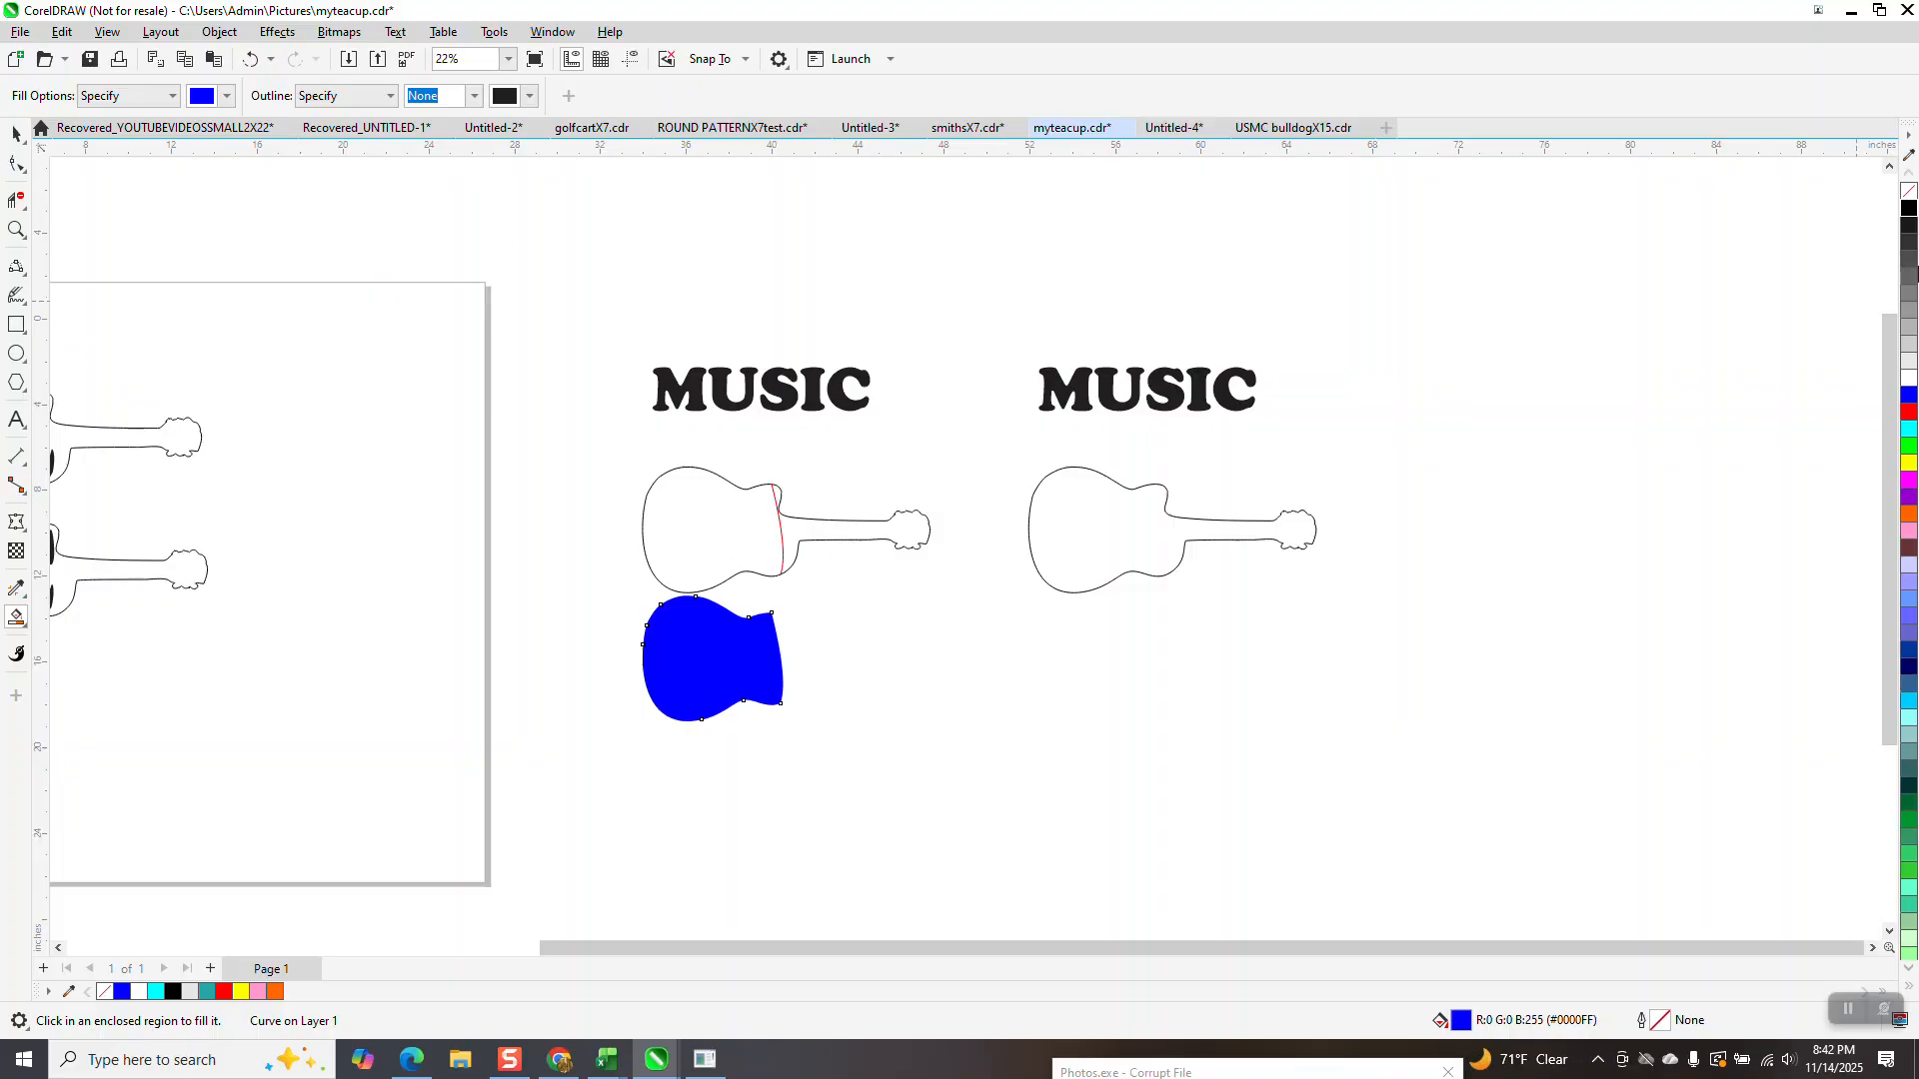
left_click(1909, 191)
right_click(1909, 207)
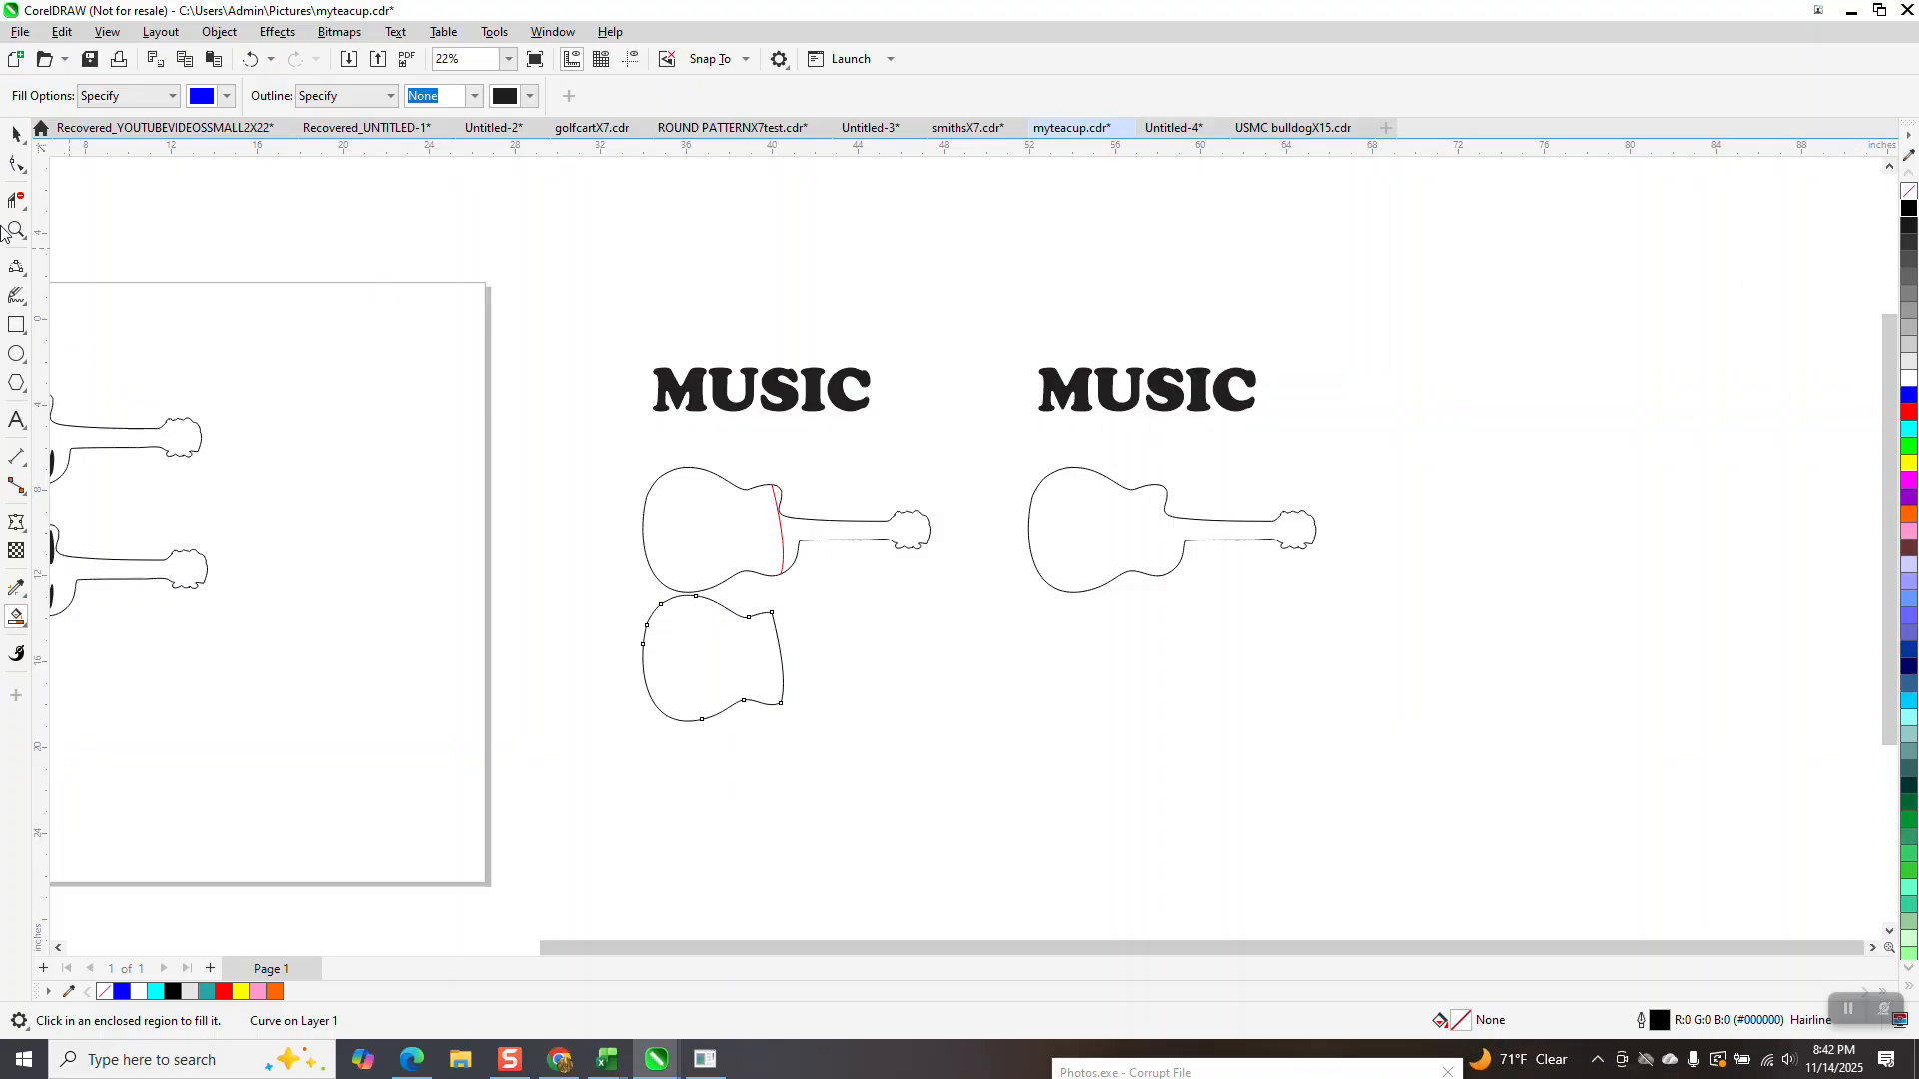
Step: Warp the first plain MUSIC text with an envelope created from the separate guitar body shape
left_click(16, 133)
left_click(748, 383)
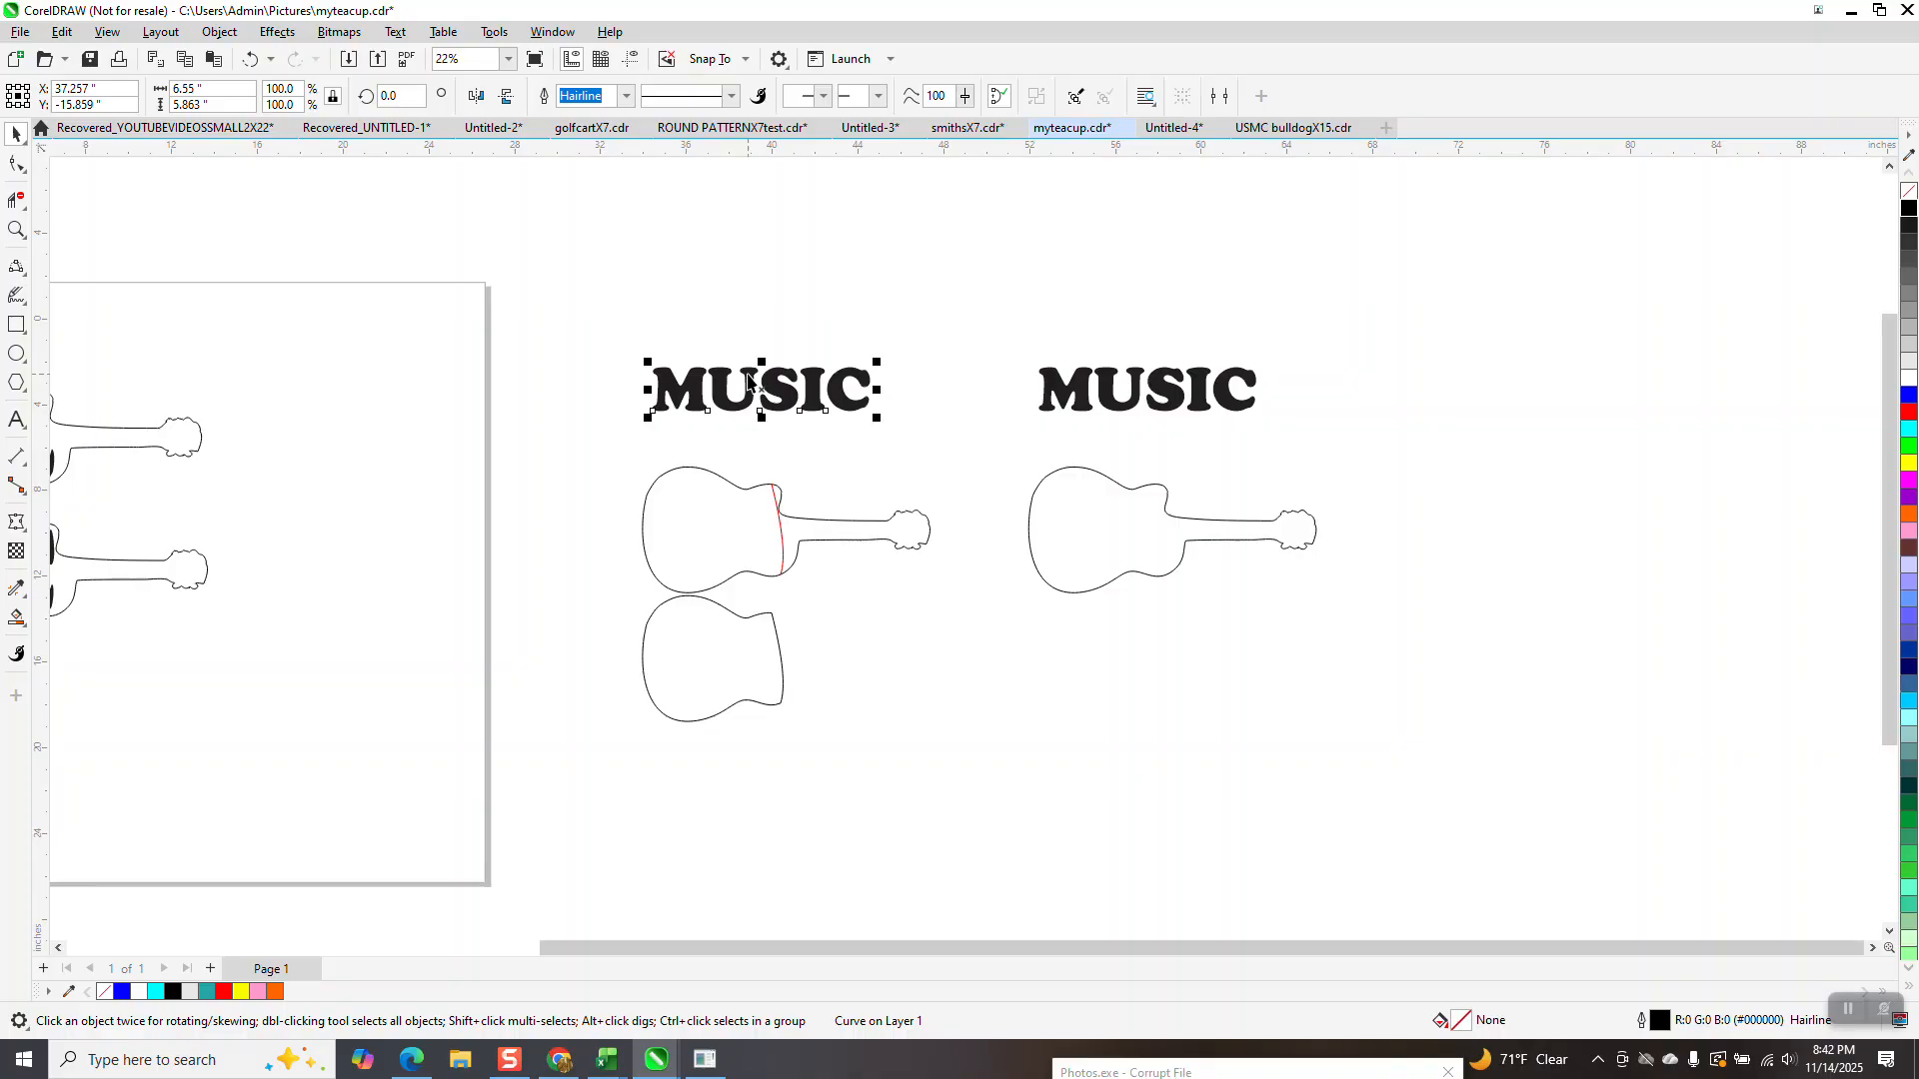
left_click(276, 31)
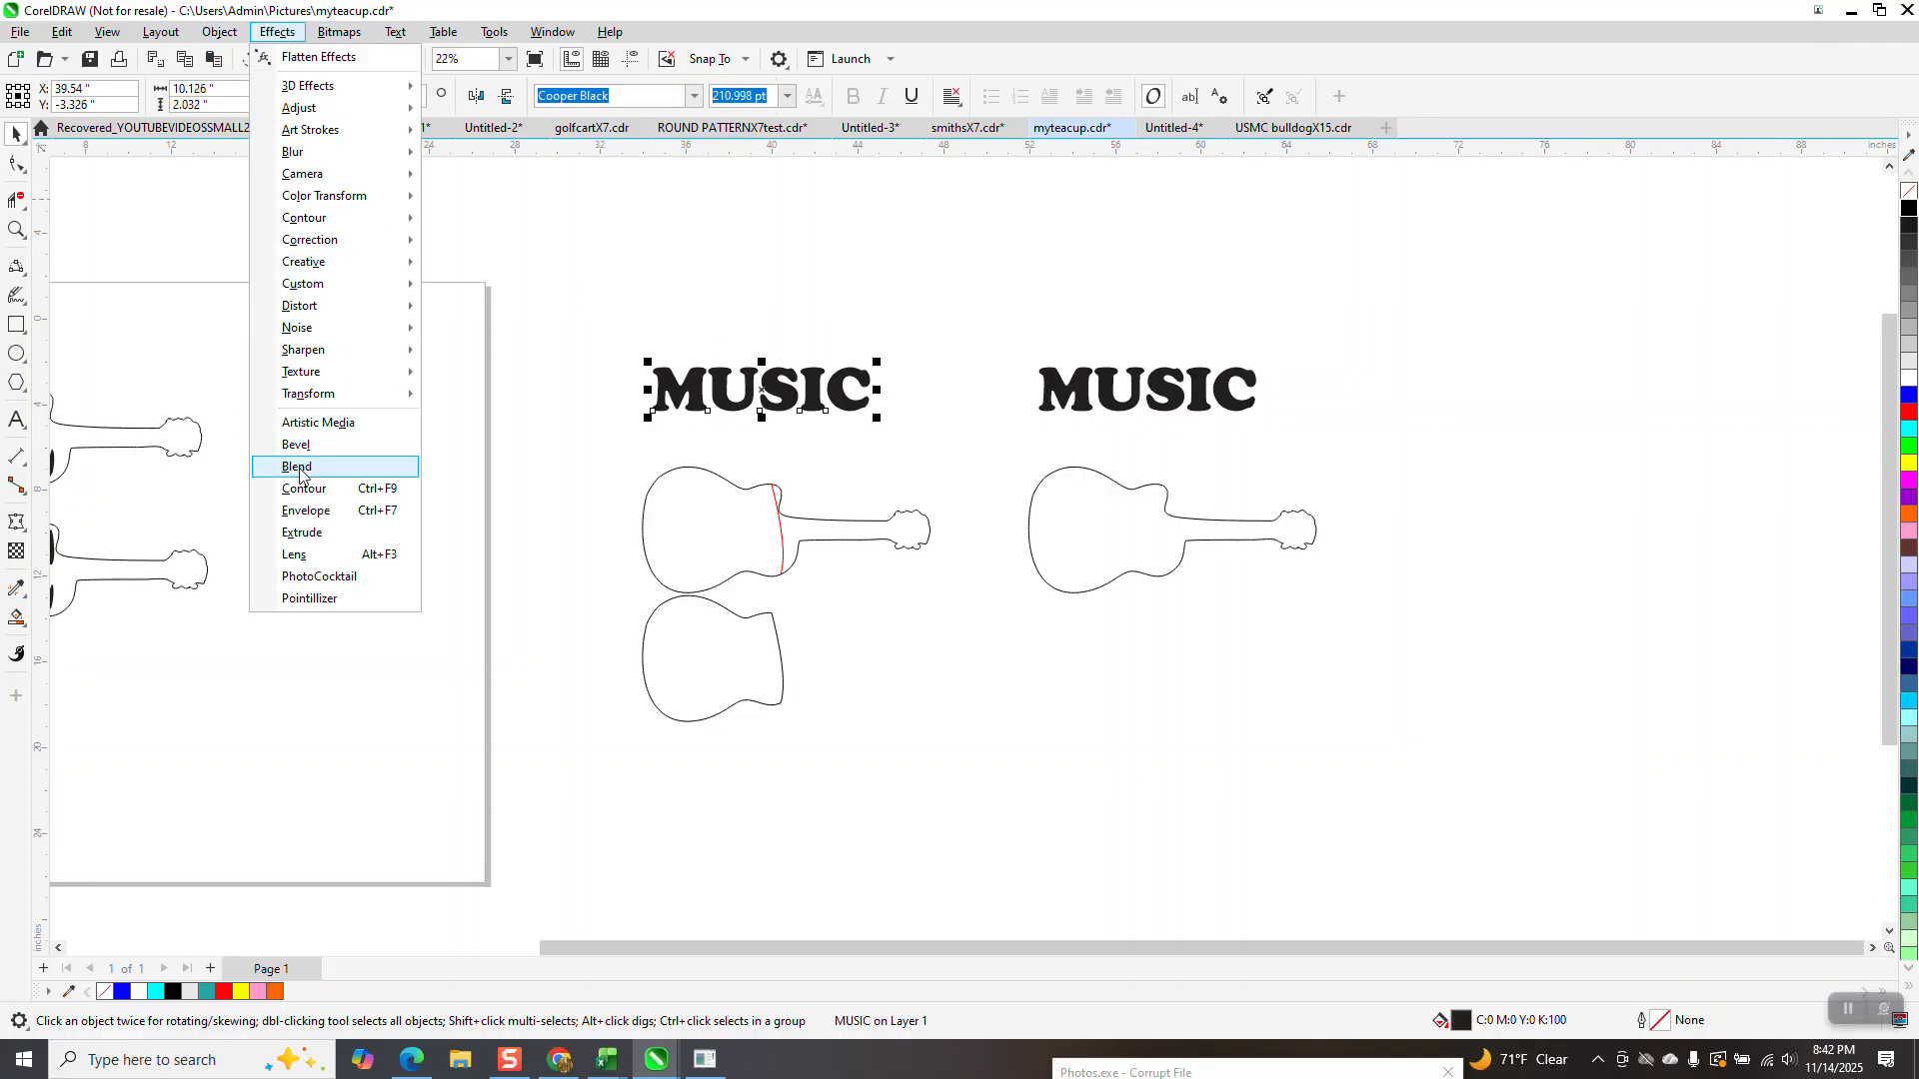
left_click(303, 509)
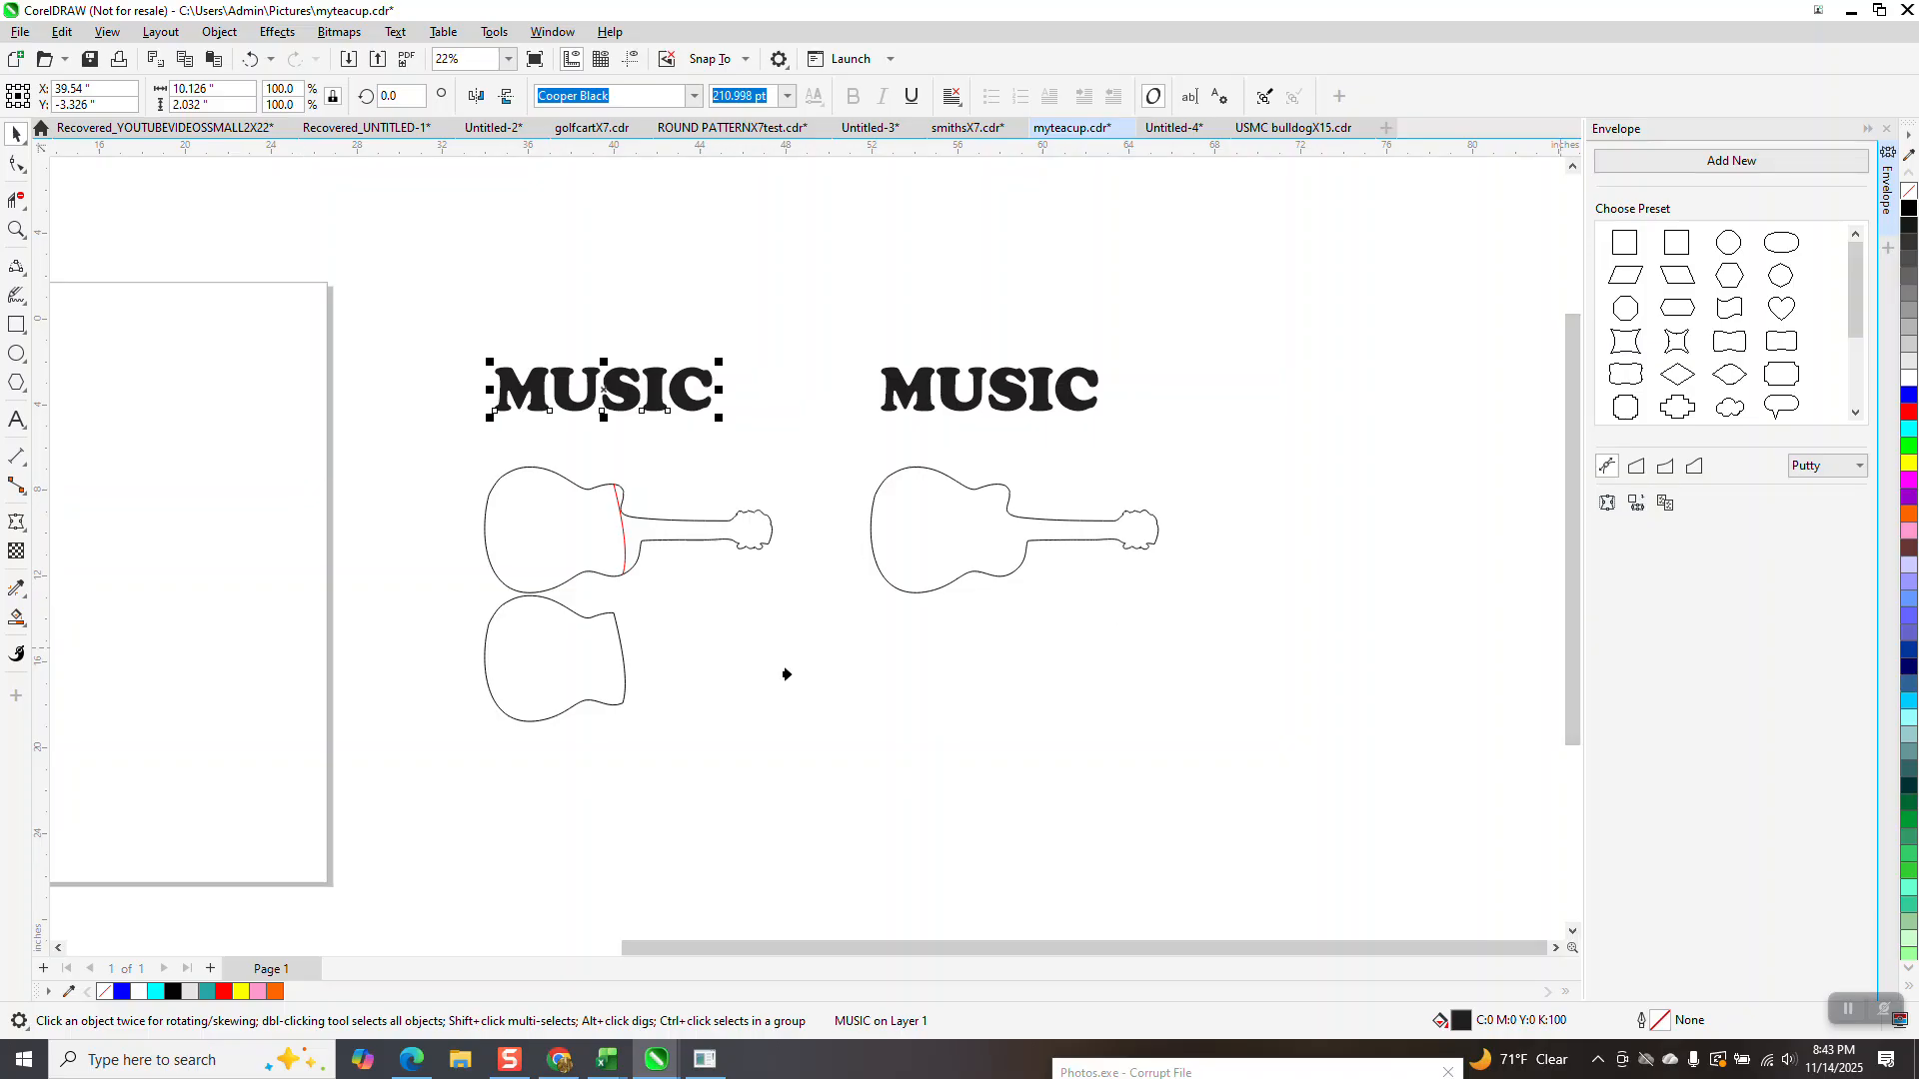
left_click(509, 664)
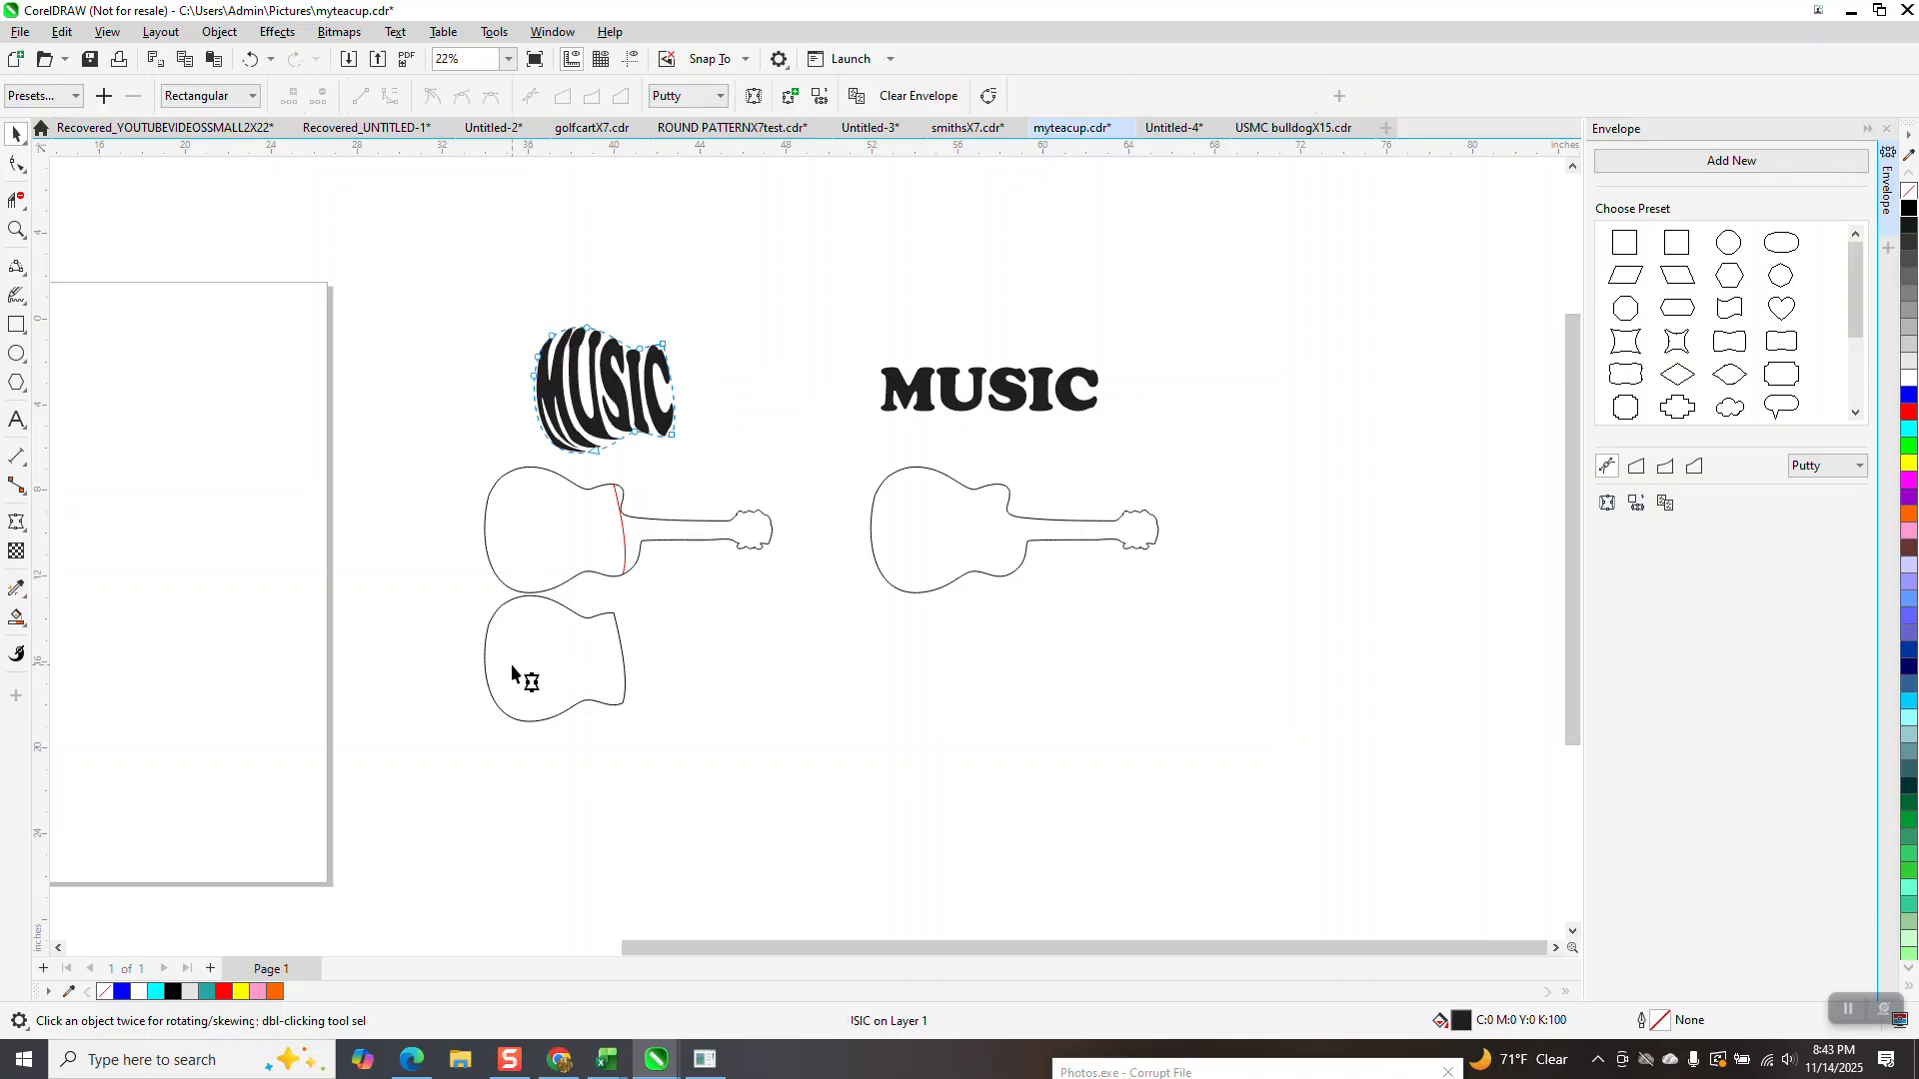
left_click(15, 133)
left_click(16, 229)
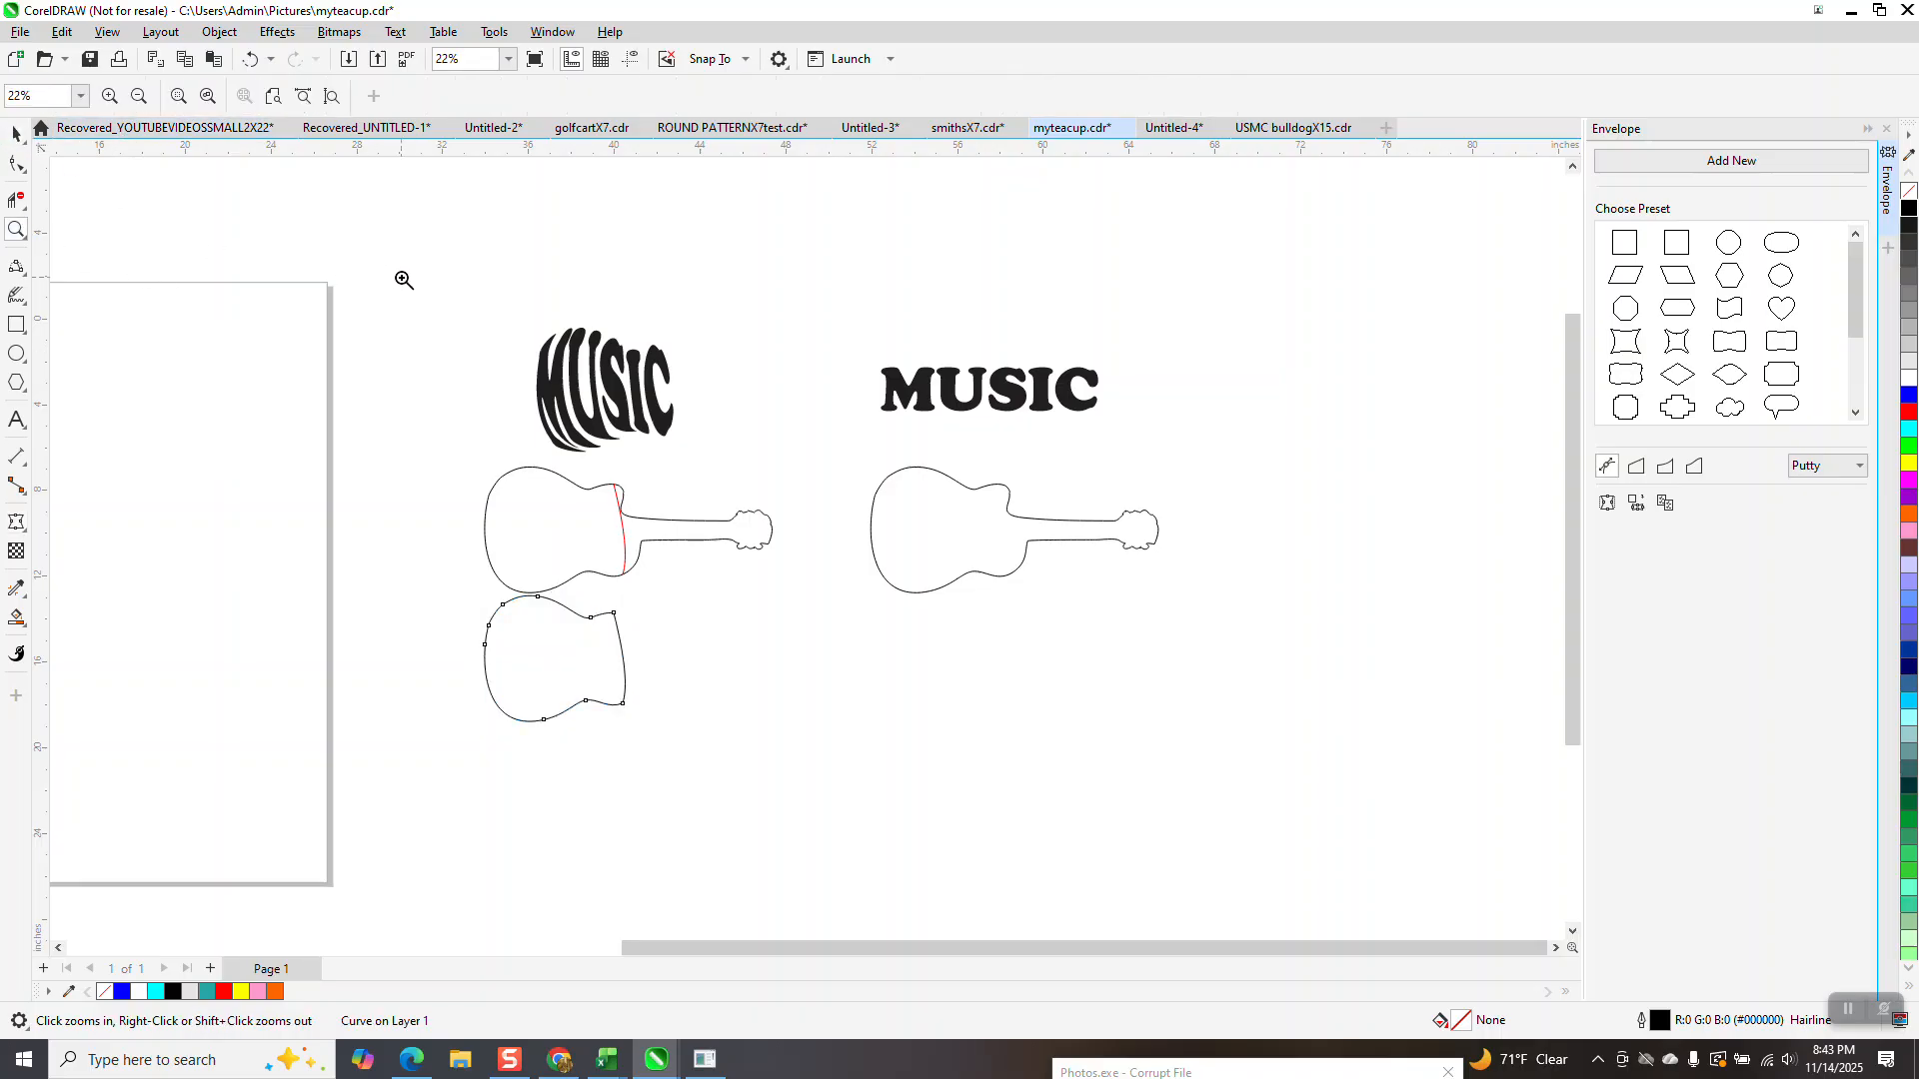
left_click_drag(398, 279, 707, 493)
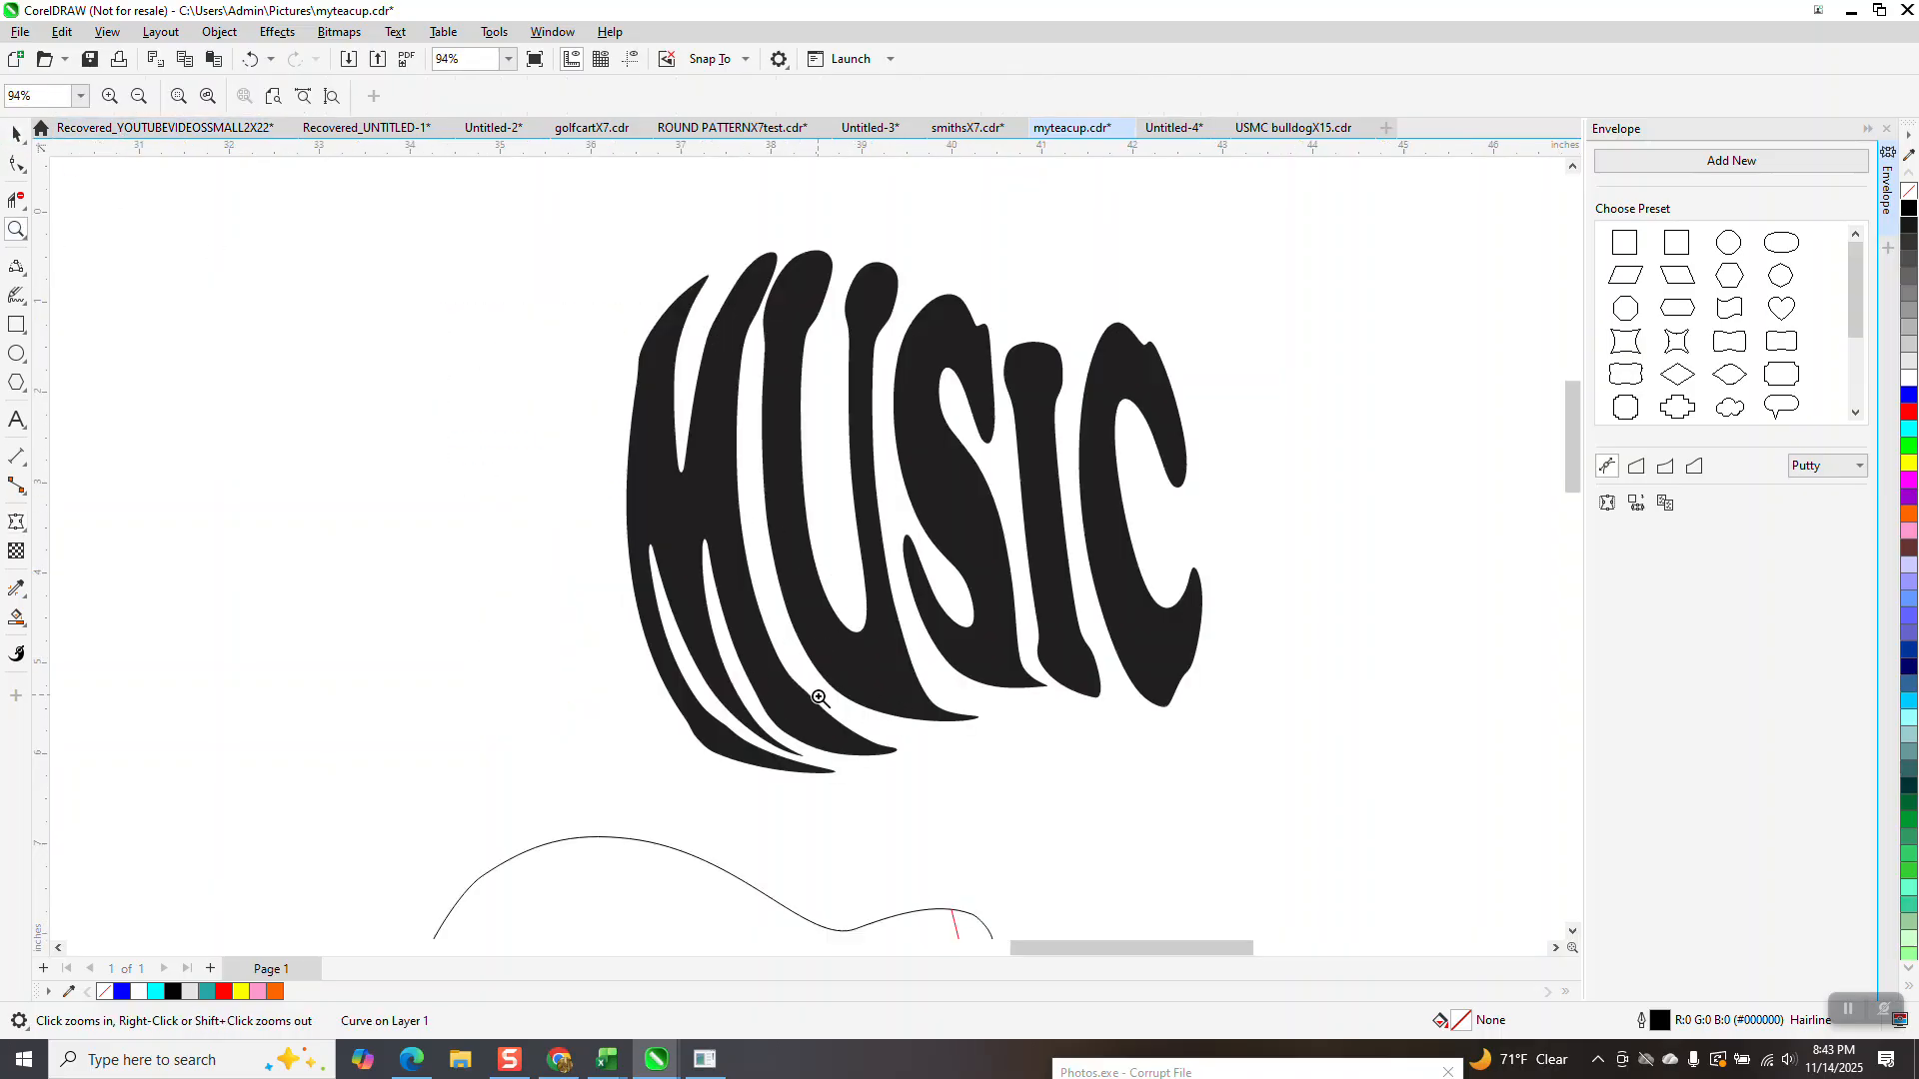
right_click(1067, 692)
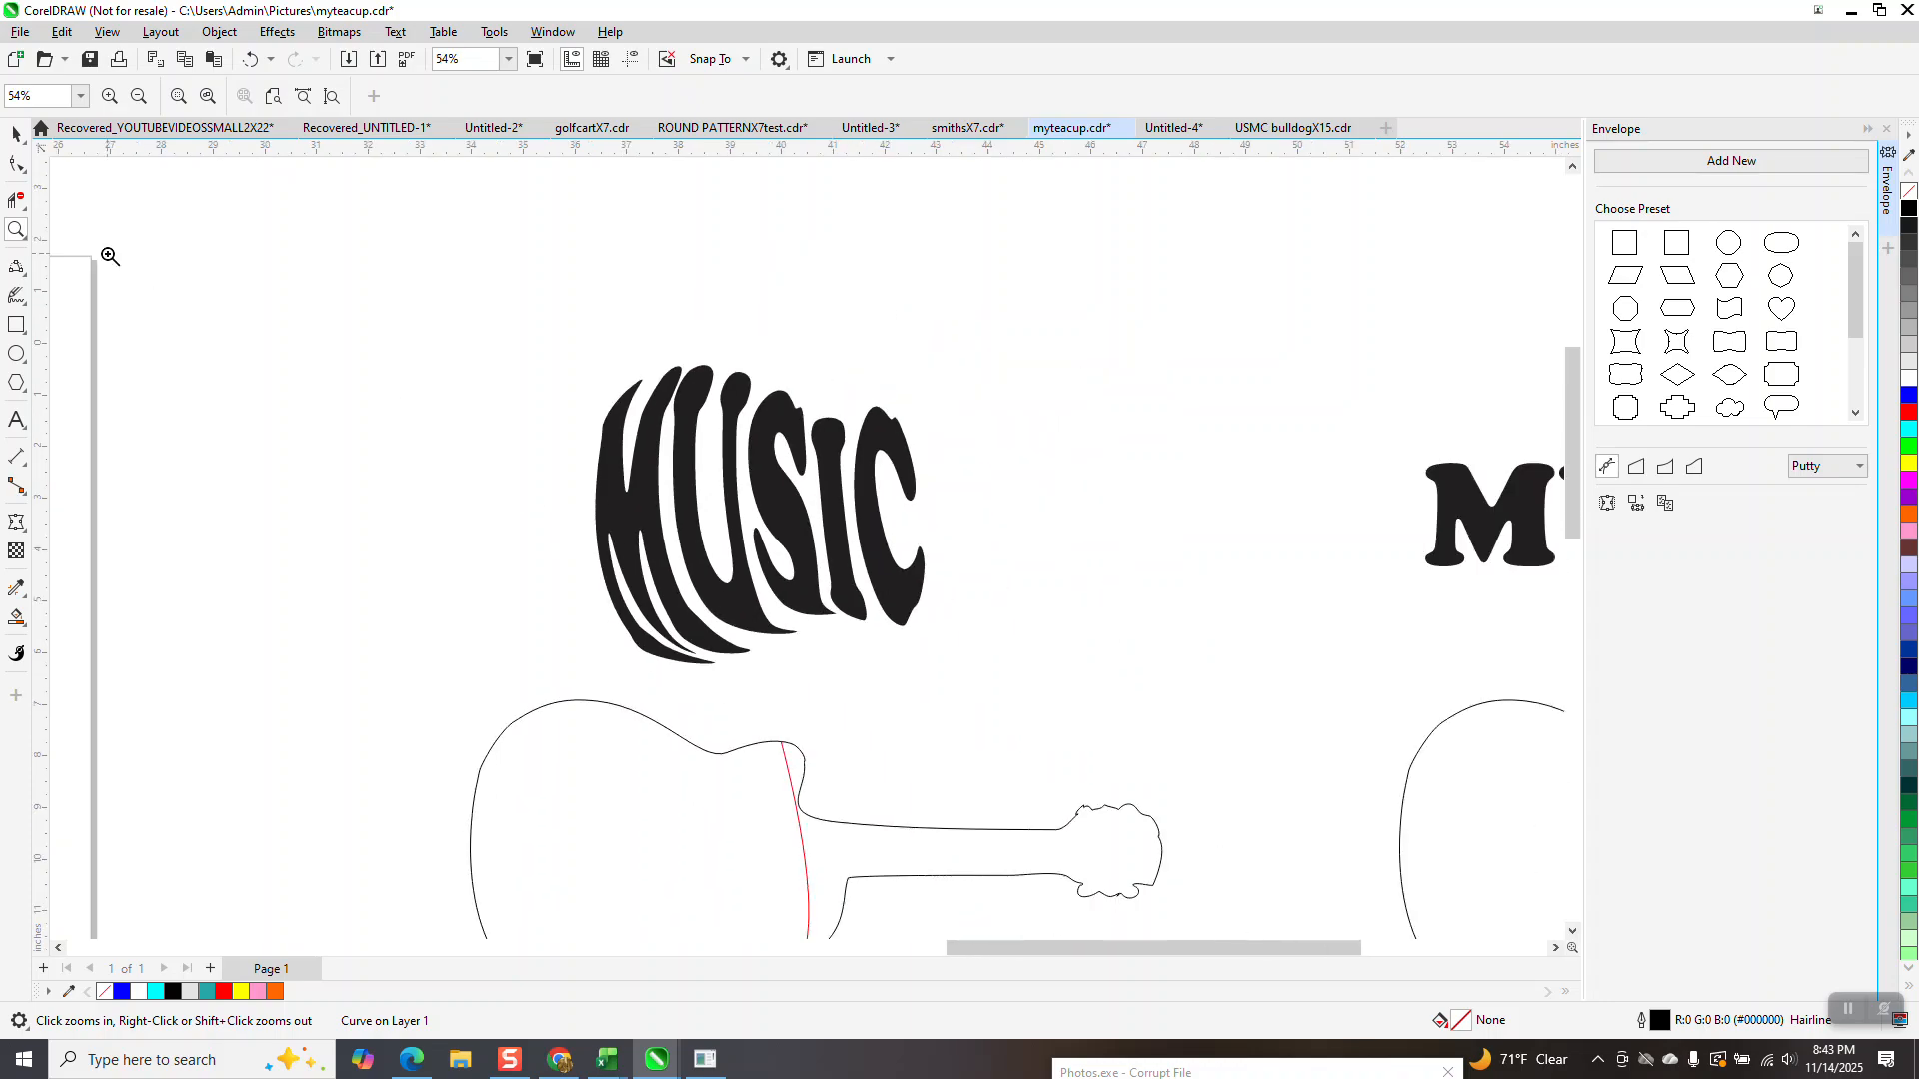
left_click(15, 133)
scroll(656, 285, "down", 3)
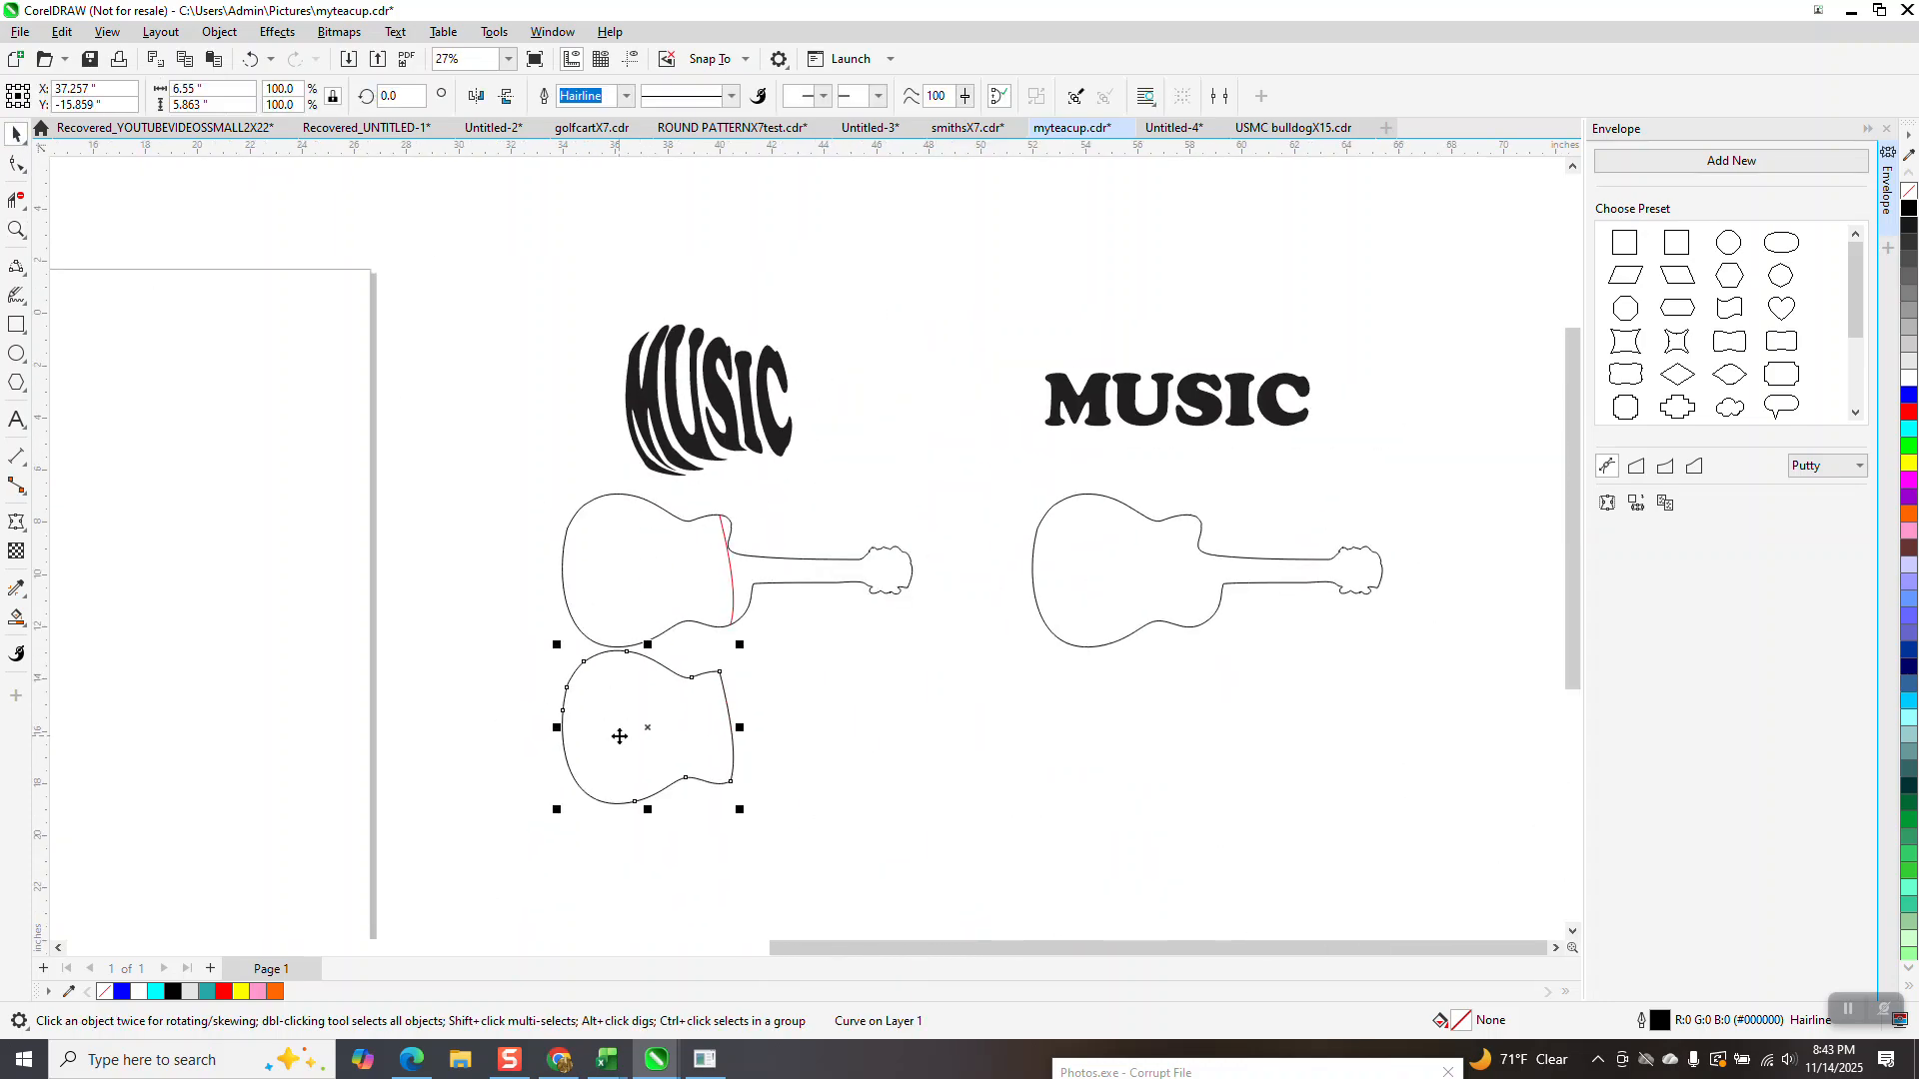
left_click(753, 441, "shift")
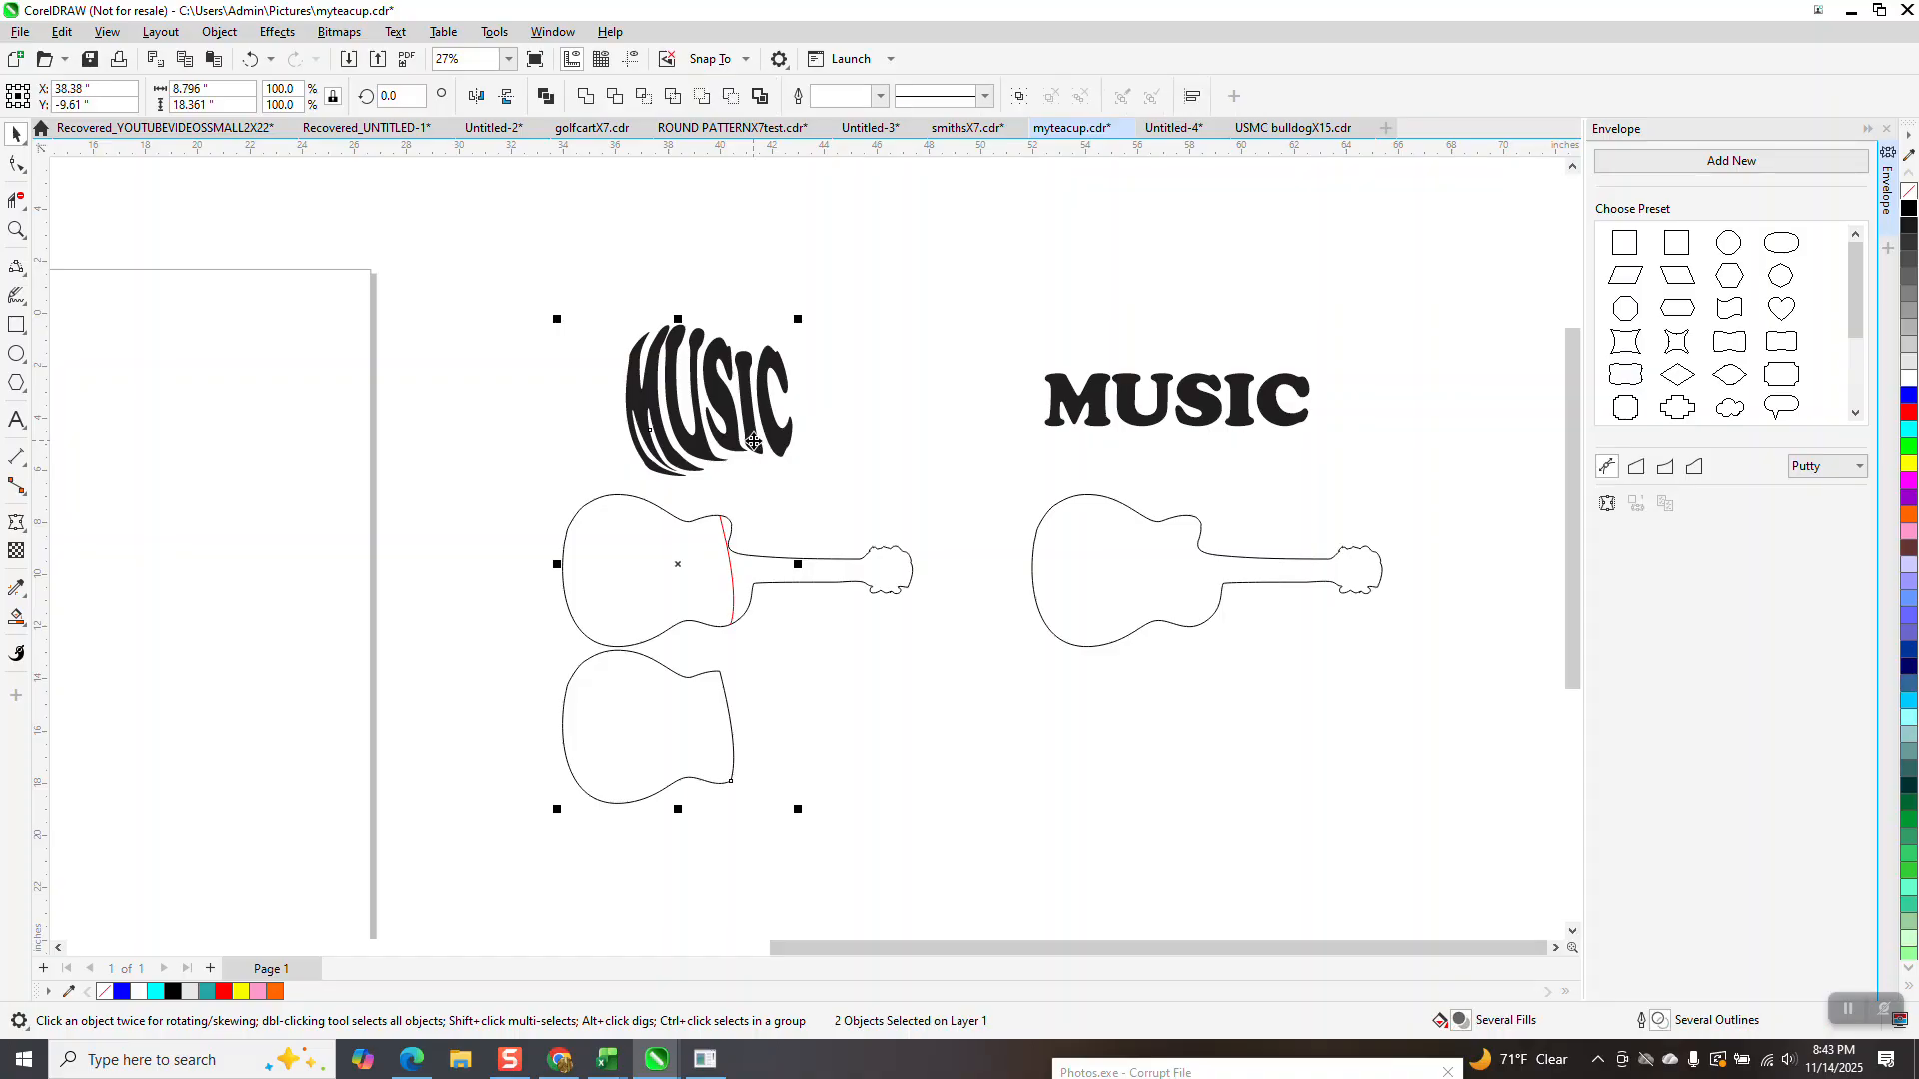
key("t")
key("x")
key("c")
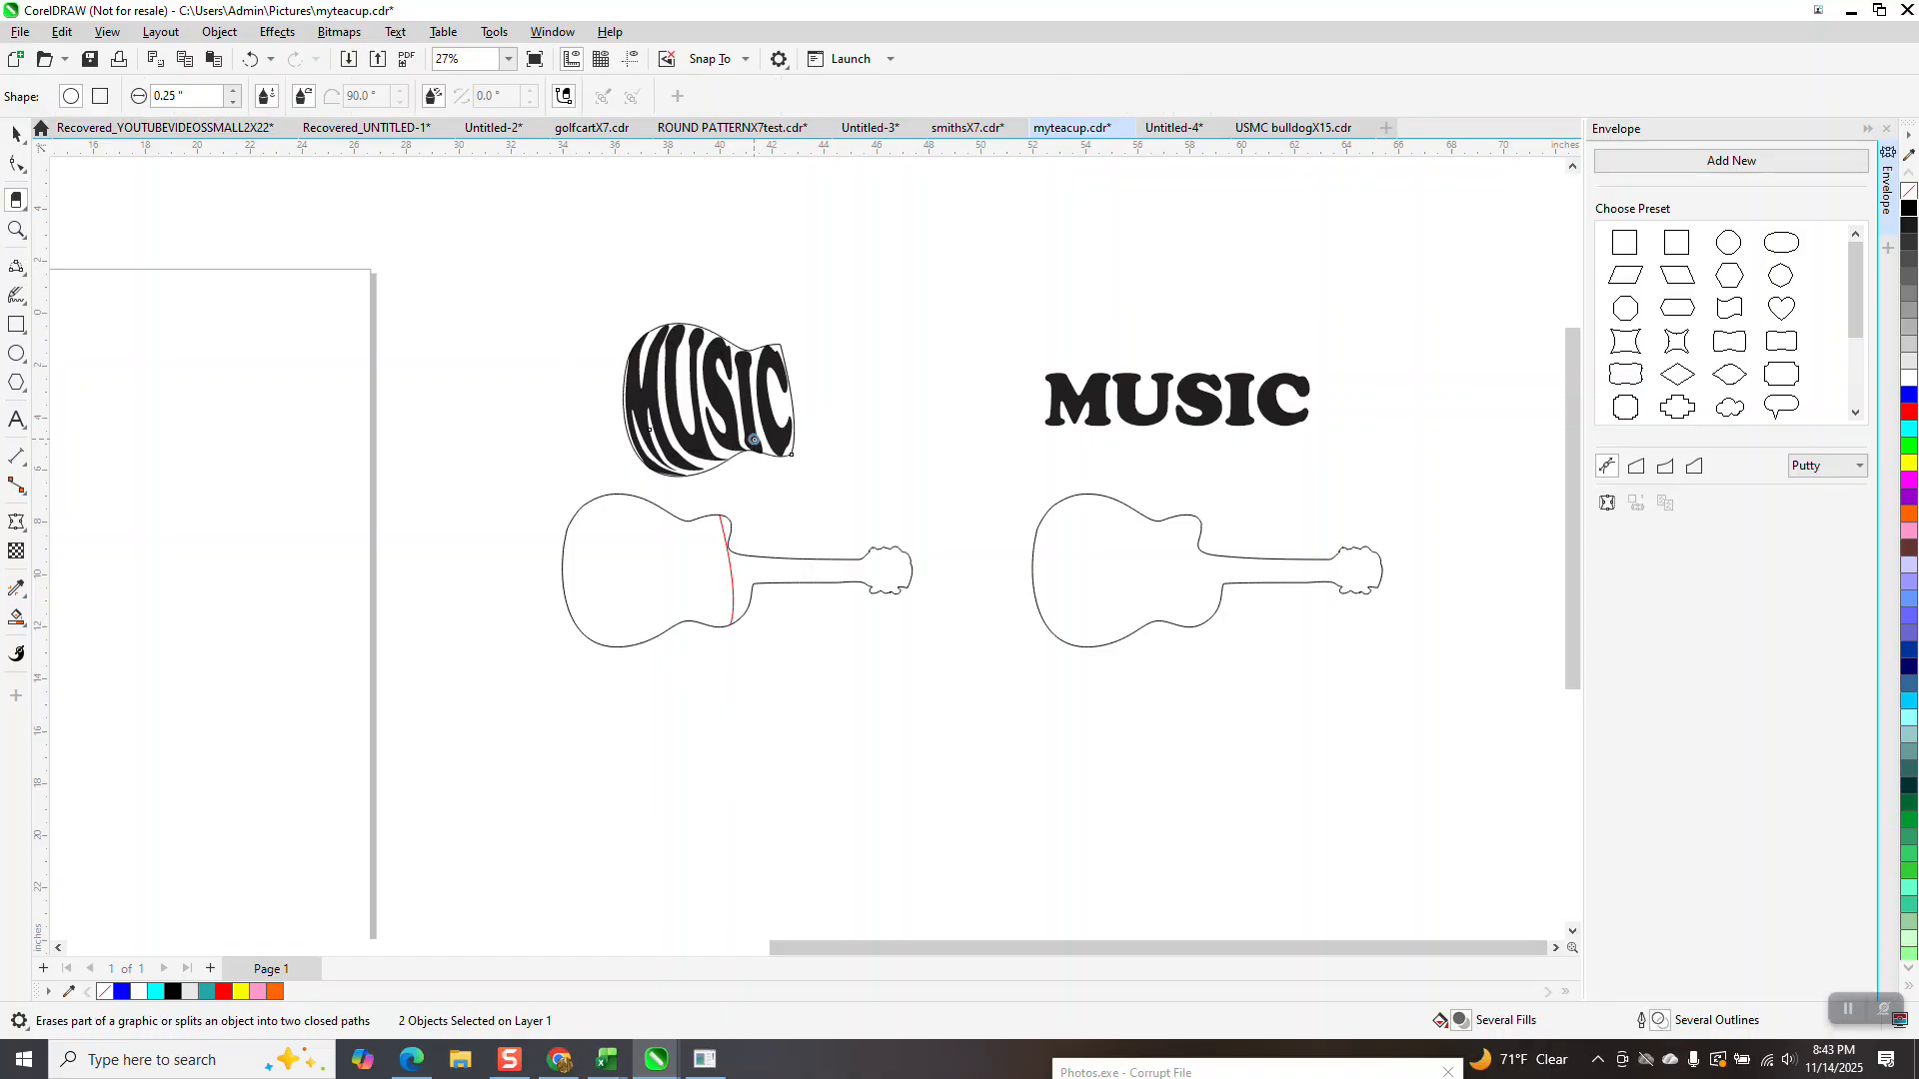
left_click(249, 60)
left_click(248, 60)
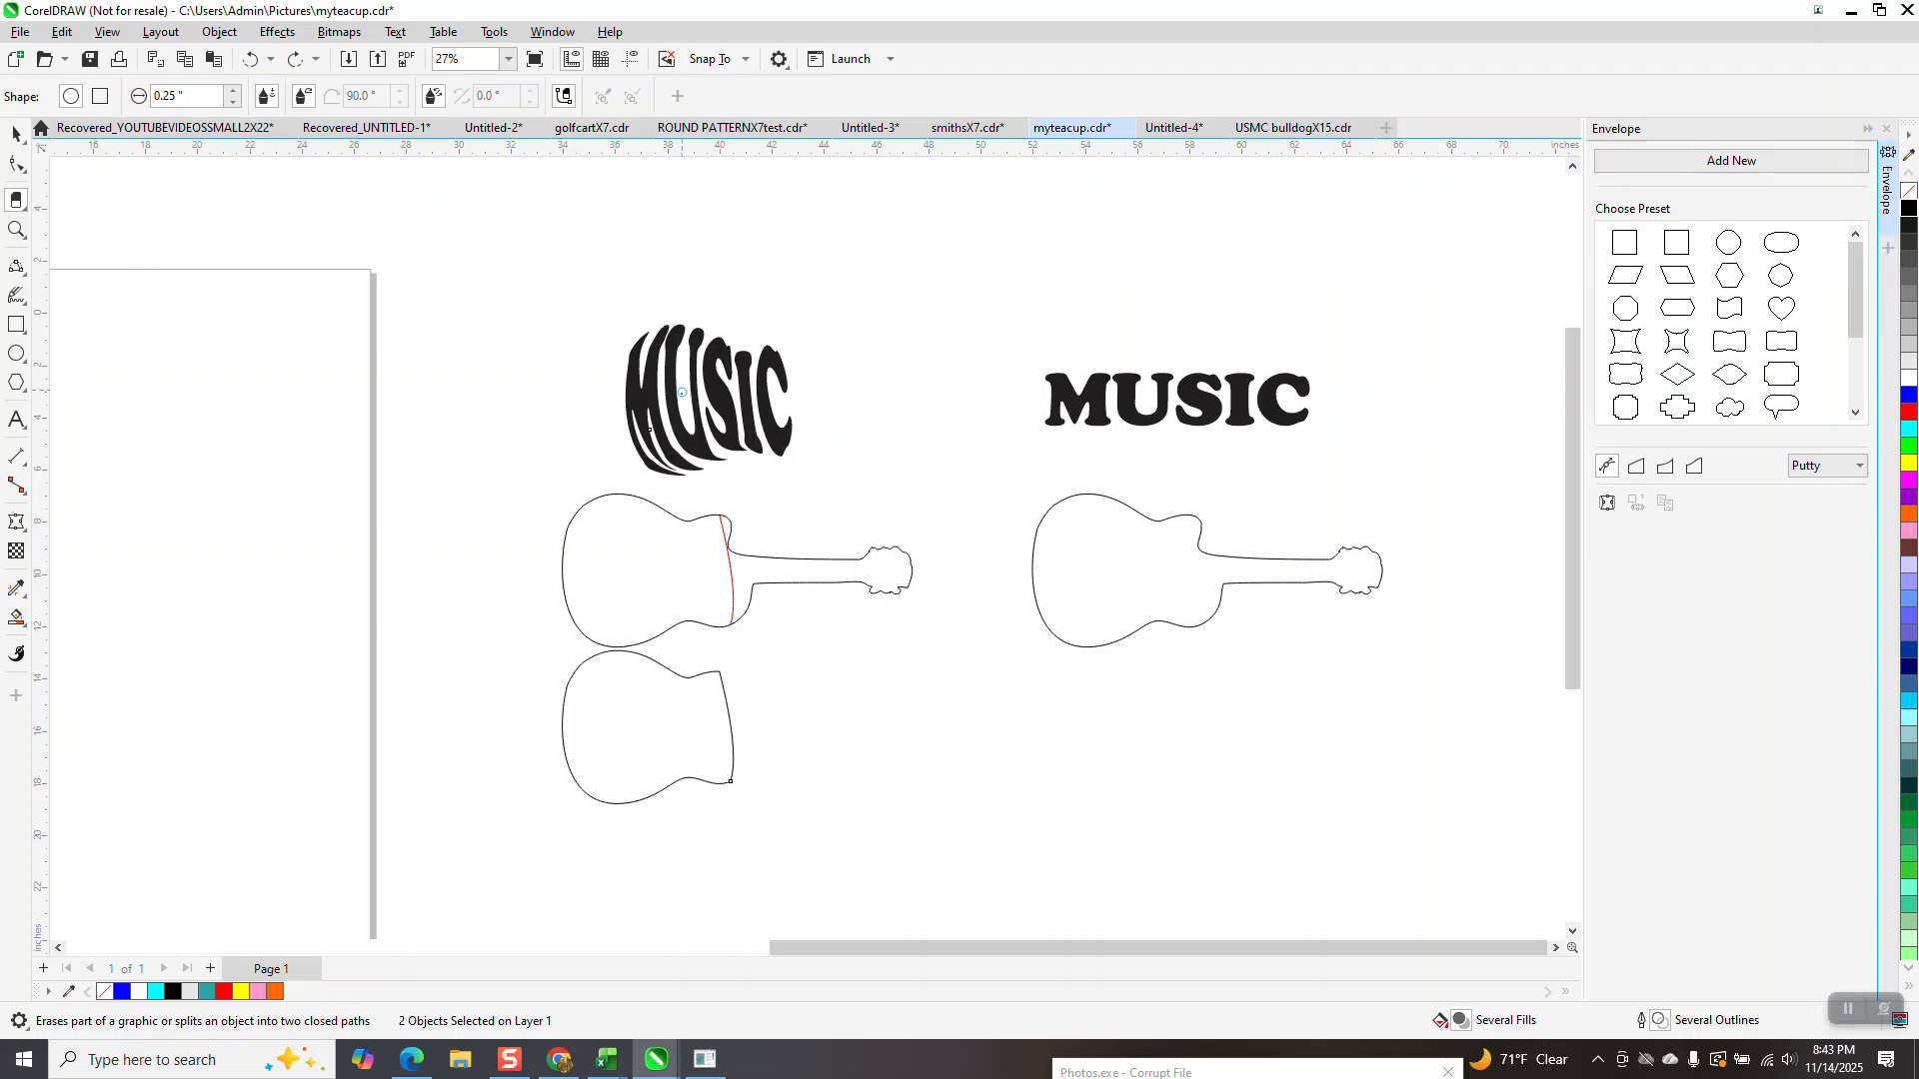
left_click(16, 133)
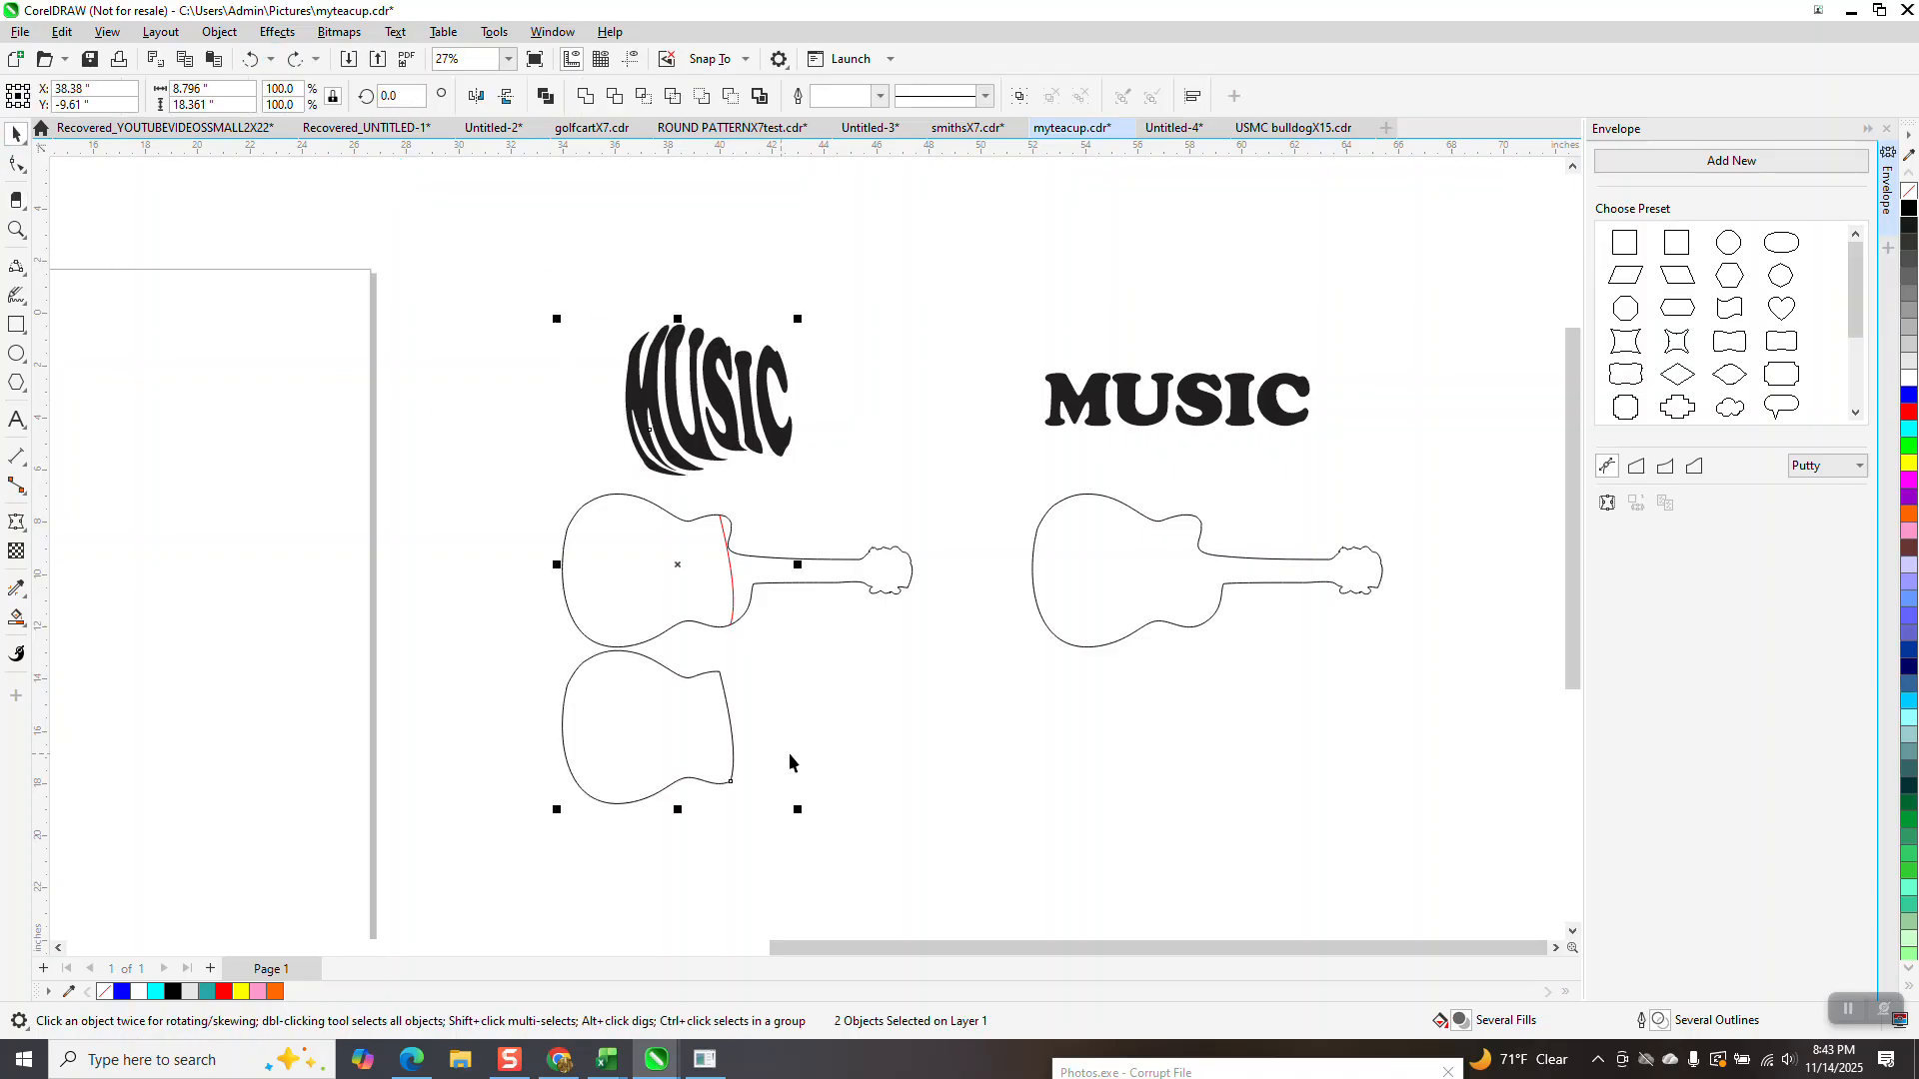
Step: Center the warped MUSIC text on the separate body shape and move both 6 inches up onto the guitar
left_click(696, 745)
left_click(696, 745)
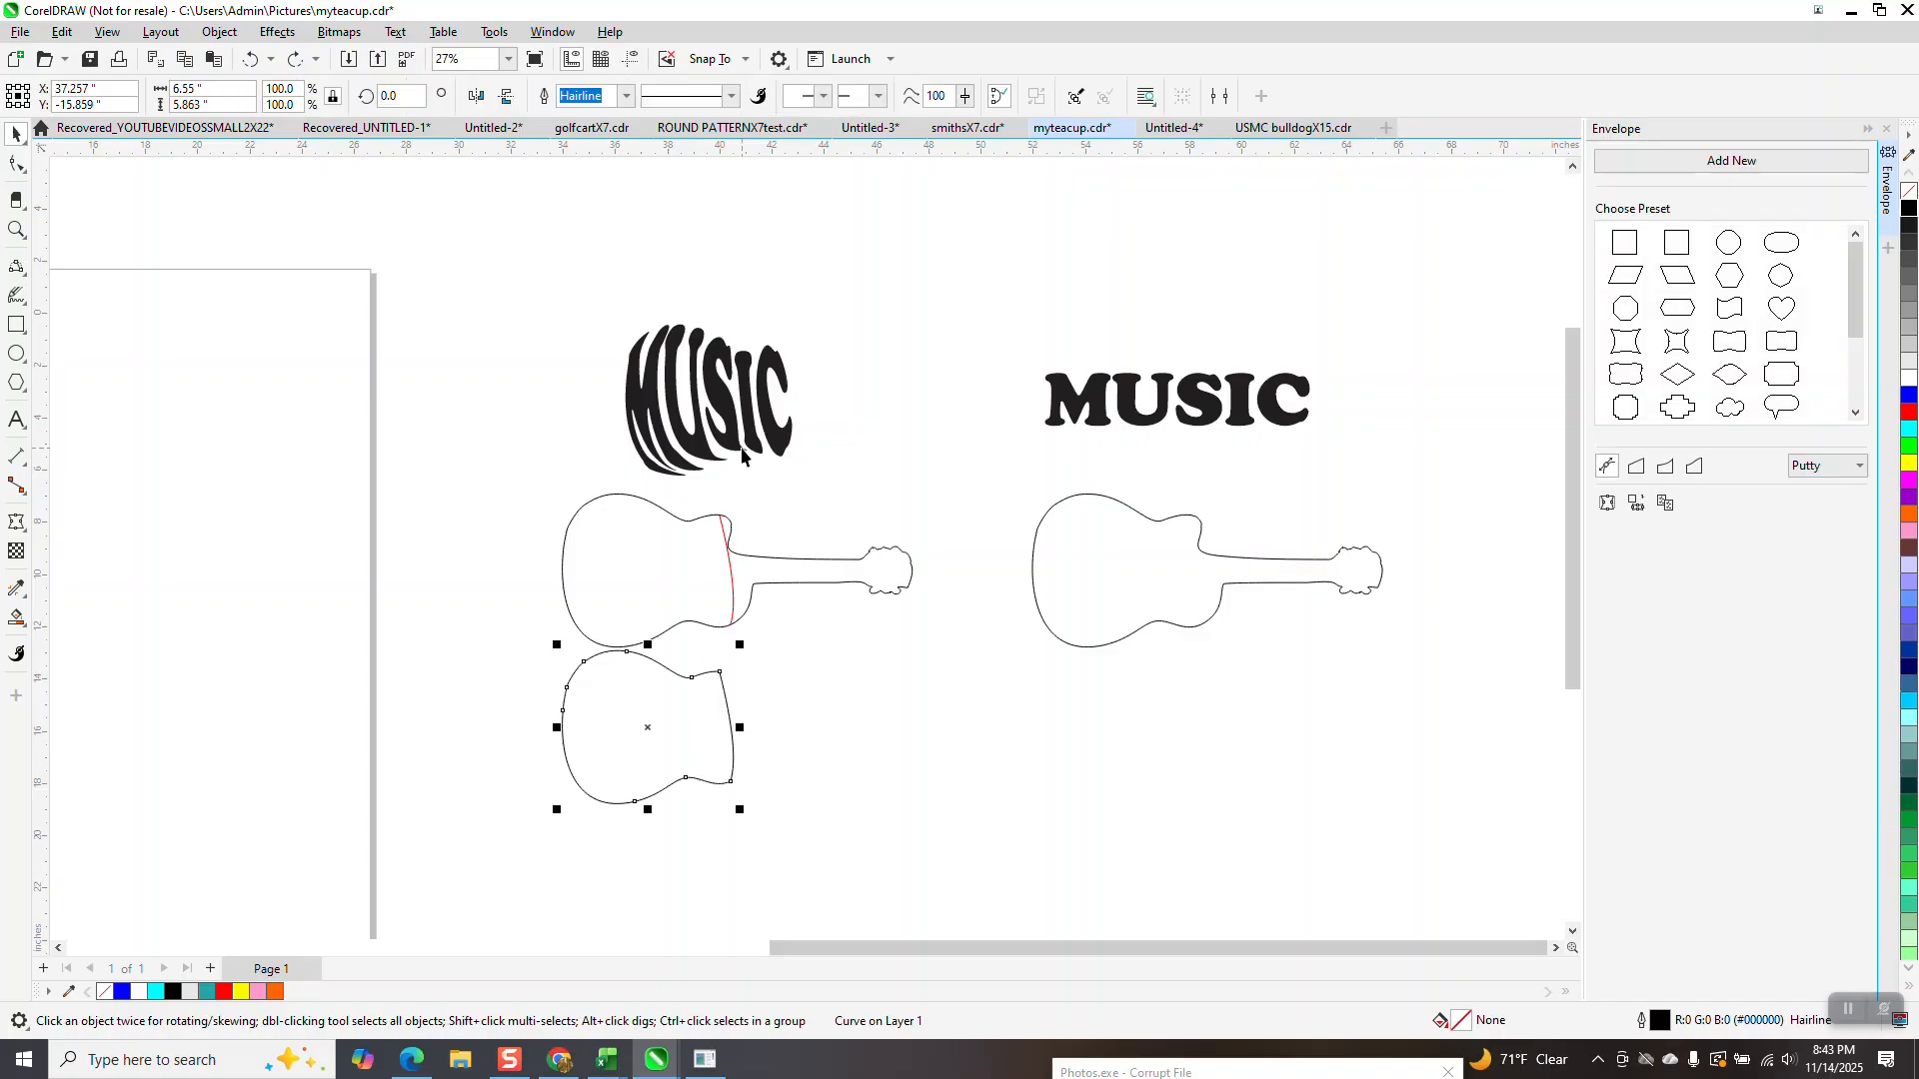
left_click(750, 445)
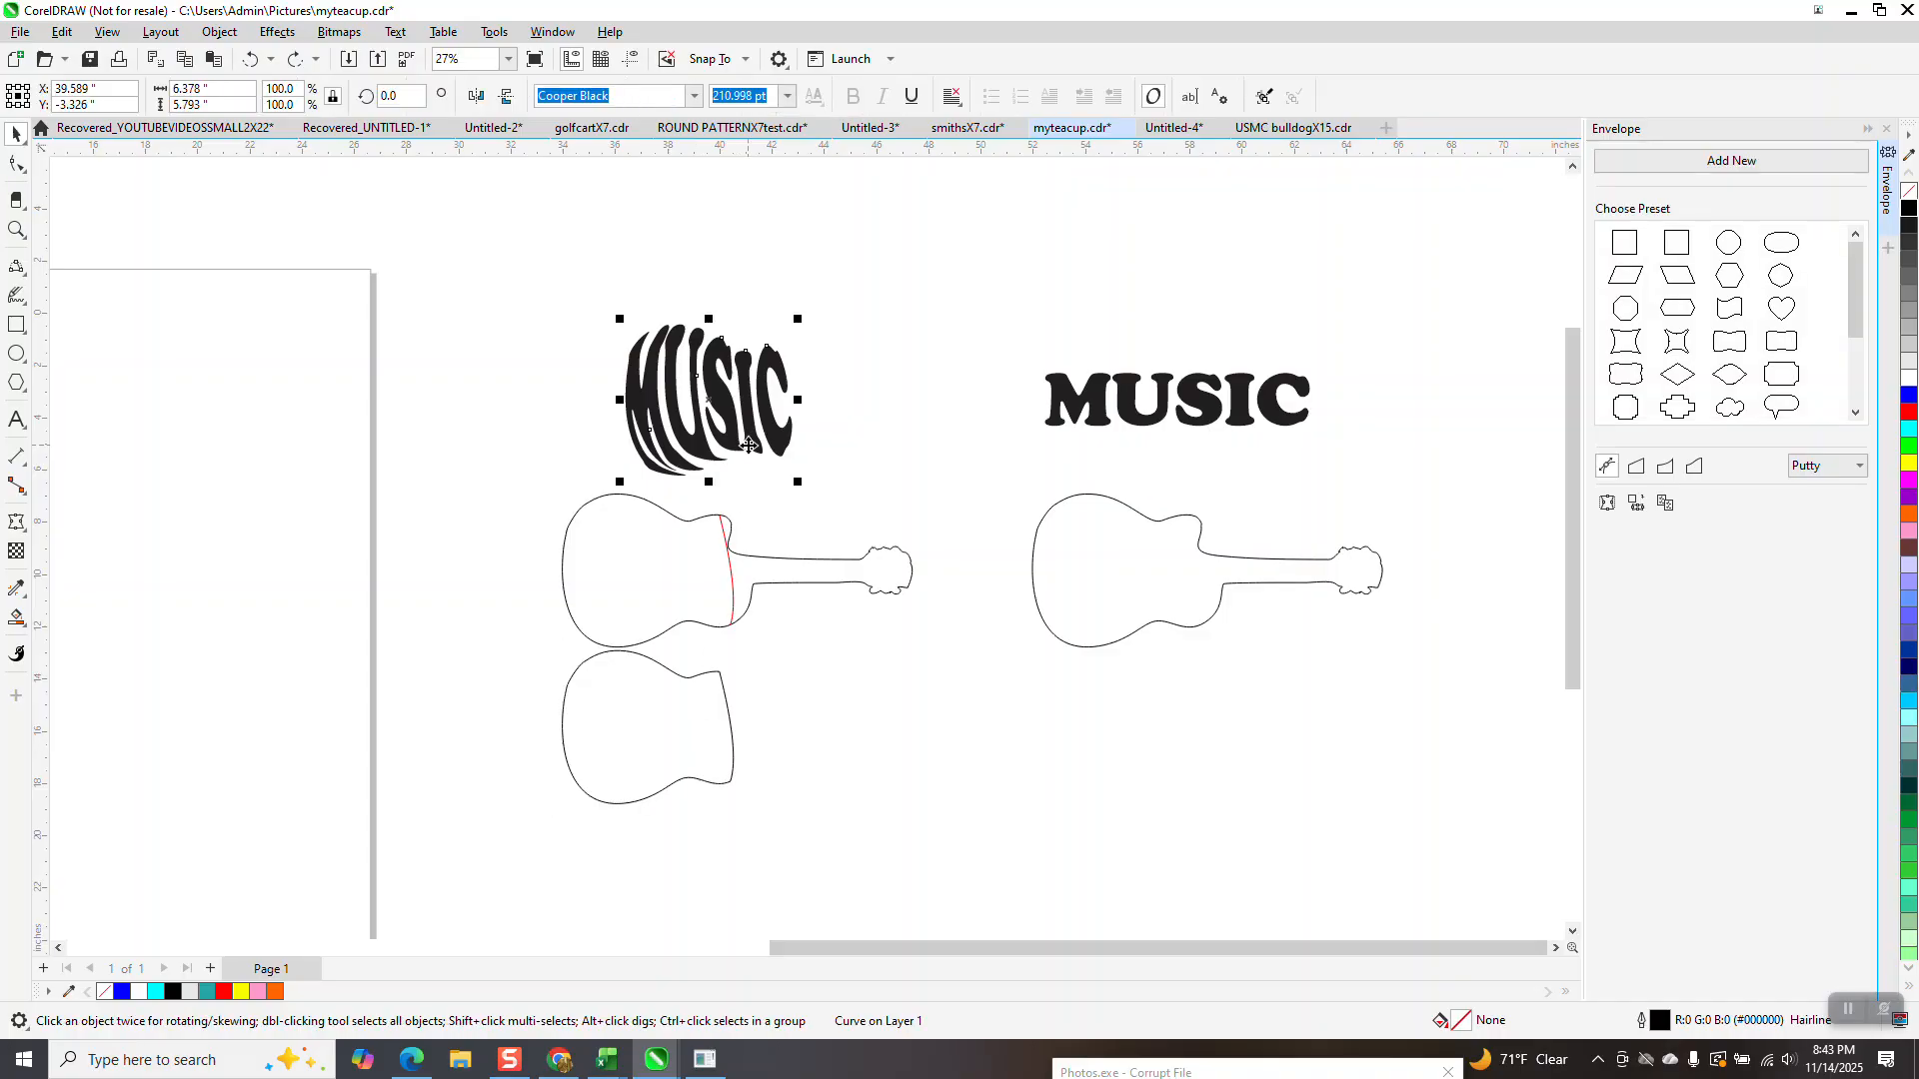
left_click(664, 740, "shift")
key("e")
key("c")
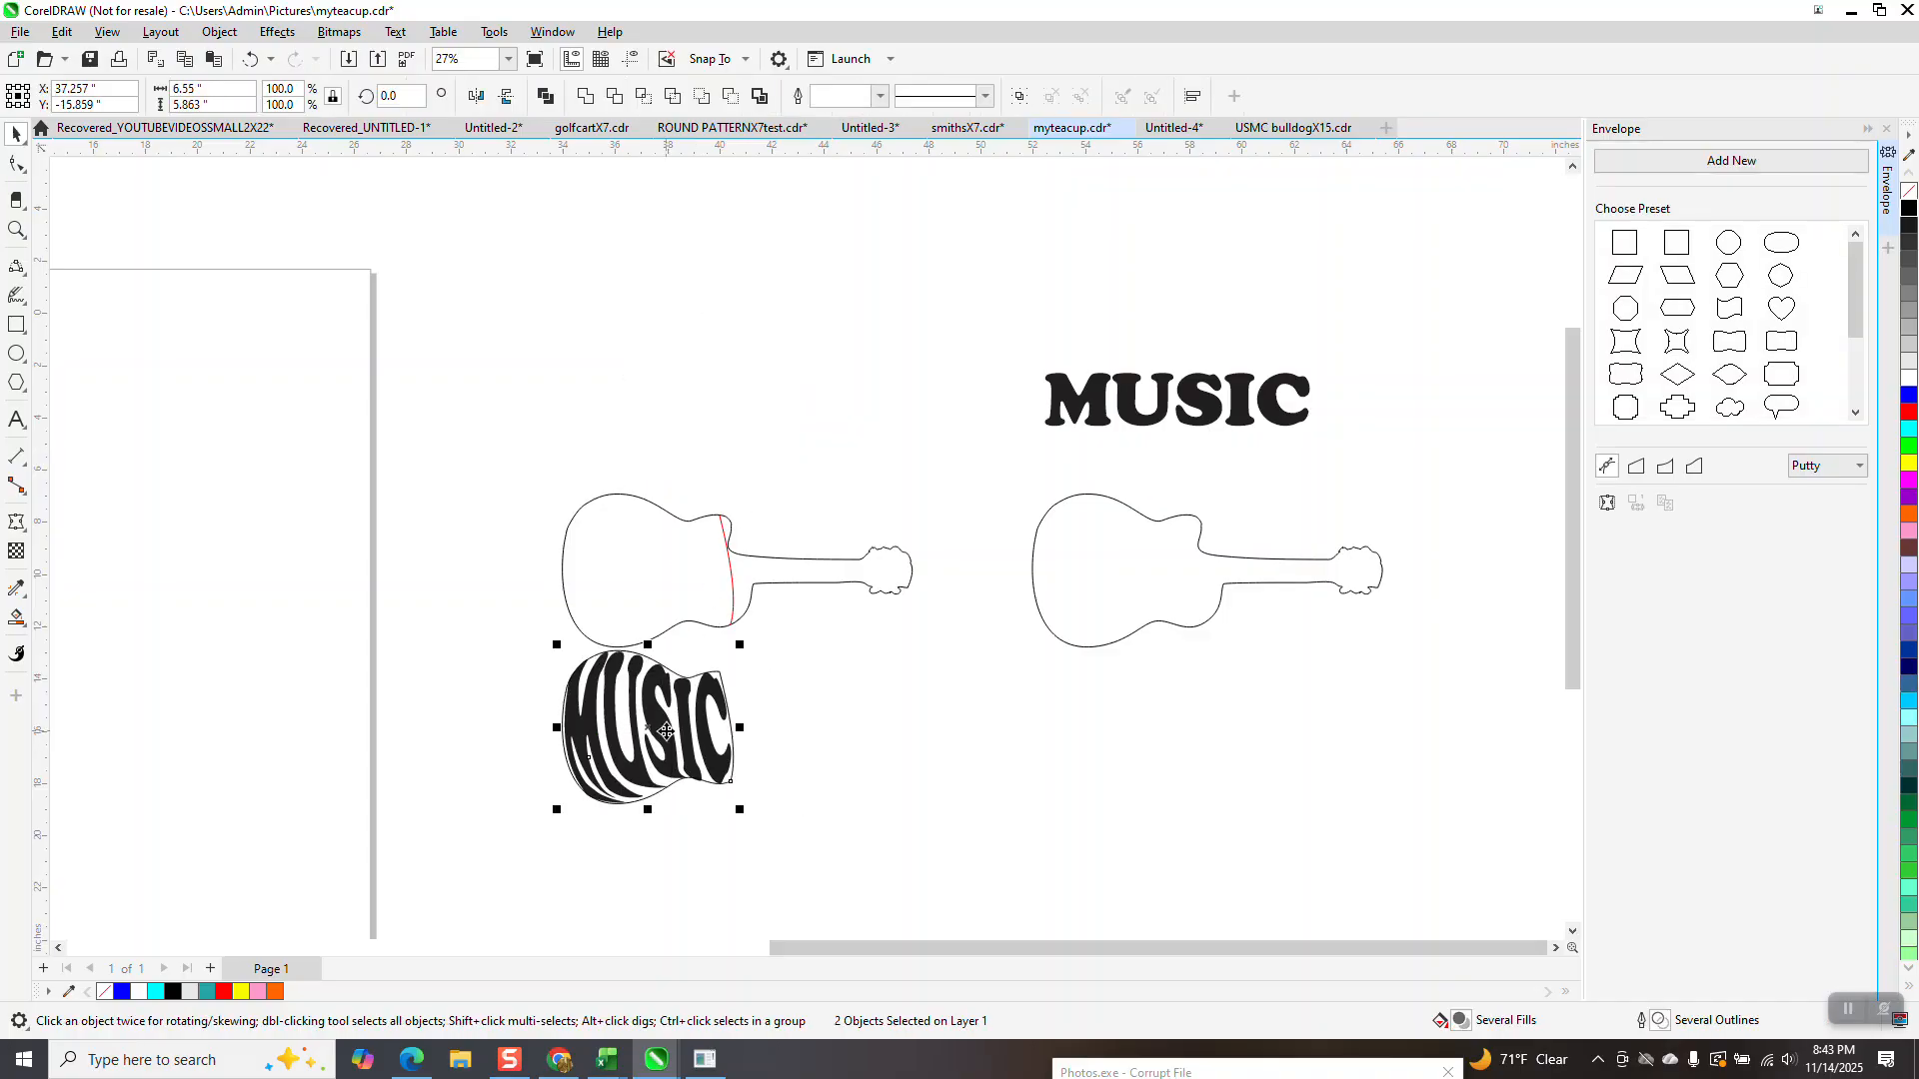
key("Up")
Step: Delete the helper body shape and the red curve from the guitar that holds the warped text
left_click(759, 505)
left_click(732, 560)
key("Delete")
left_click(731, 568)
key("Delete")
scroll(694, 606, "down", 1)
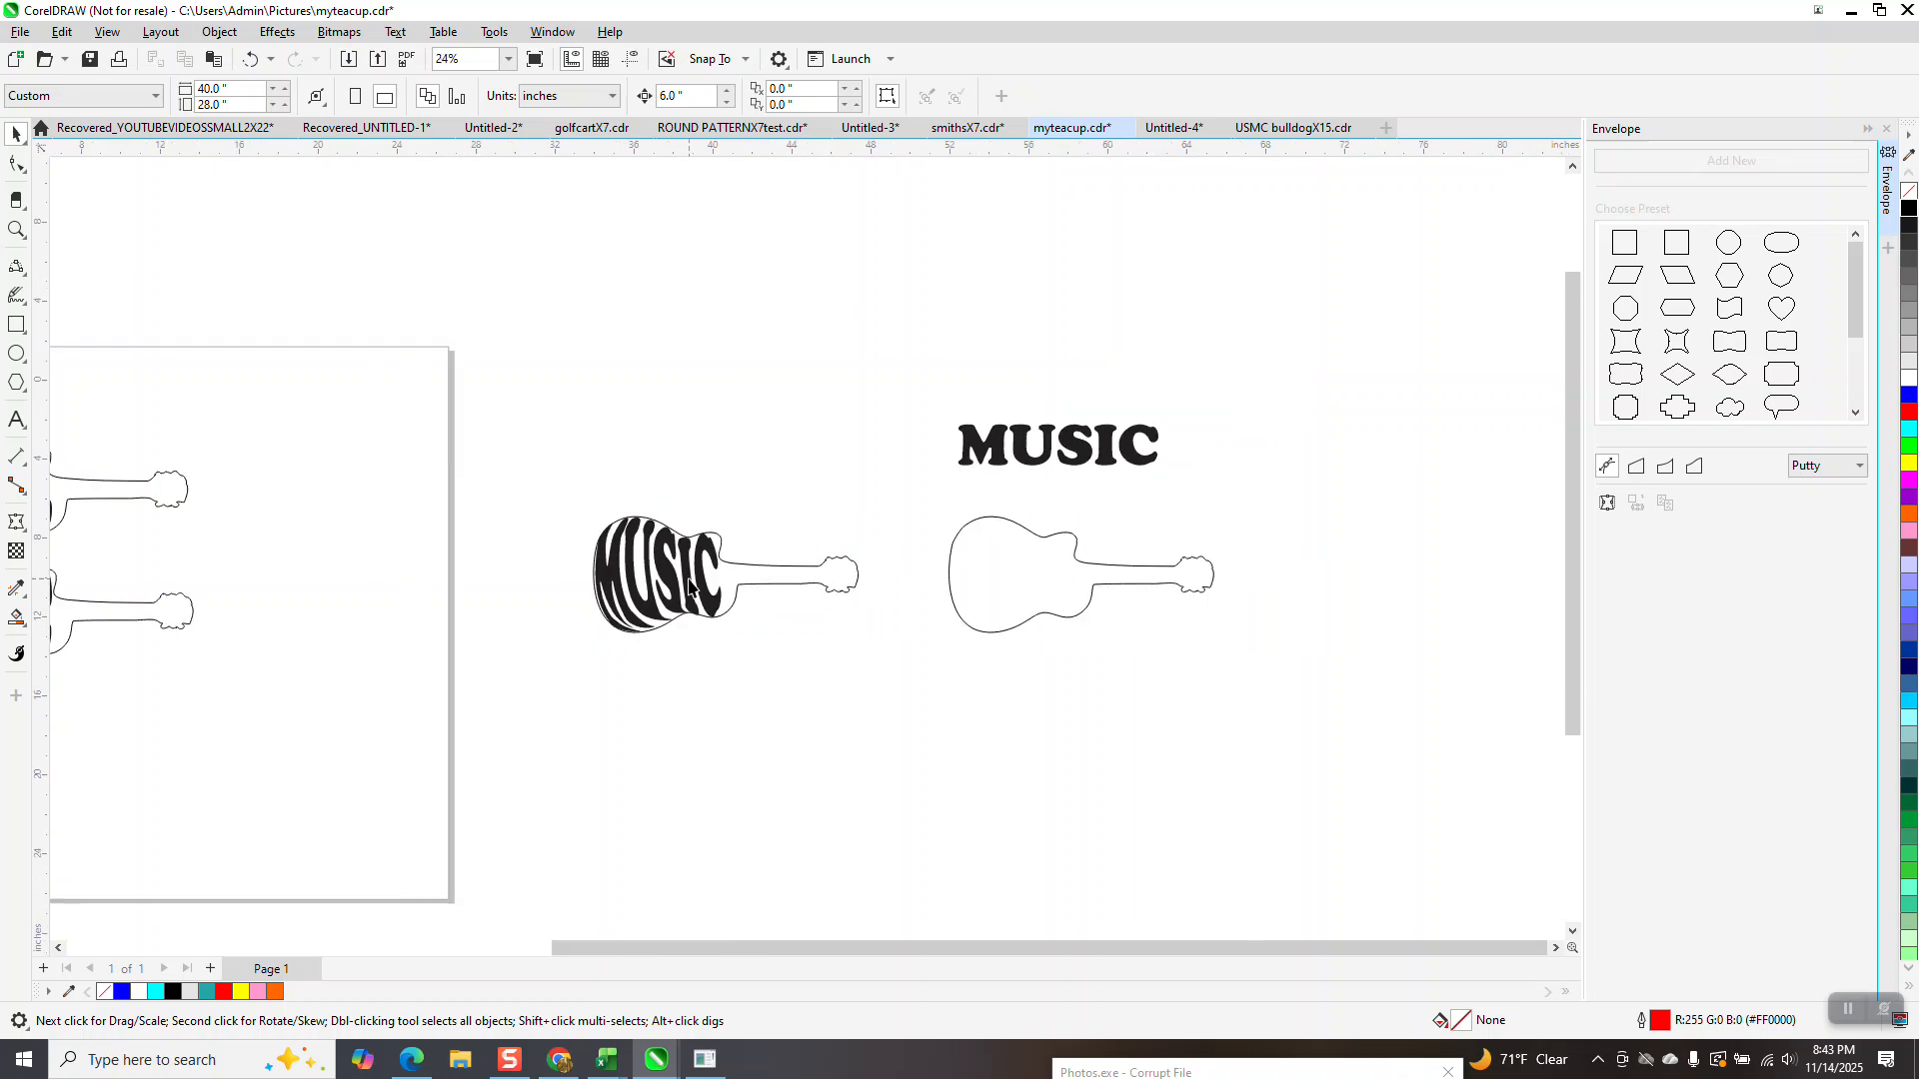
Step: Draw a vertical 2-point line about 14.4 inches long and place it across the rounded end of the second guitar's body
left_click(1088, 465)
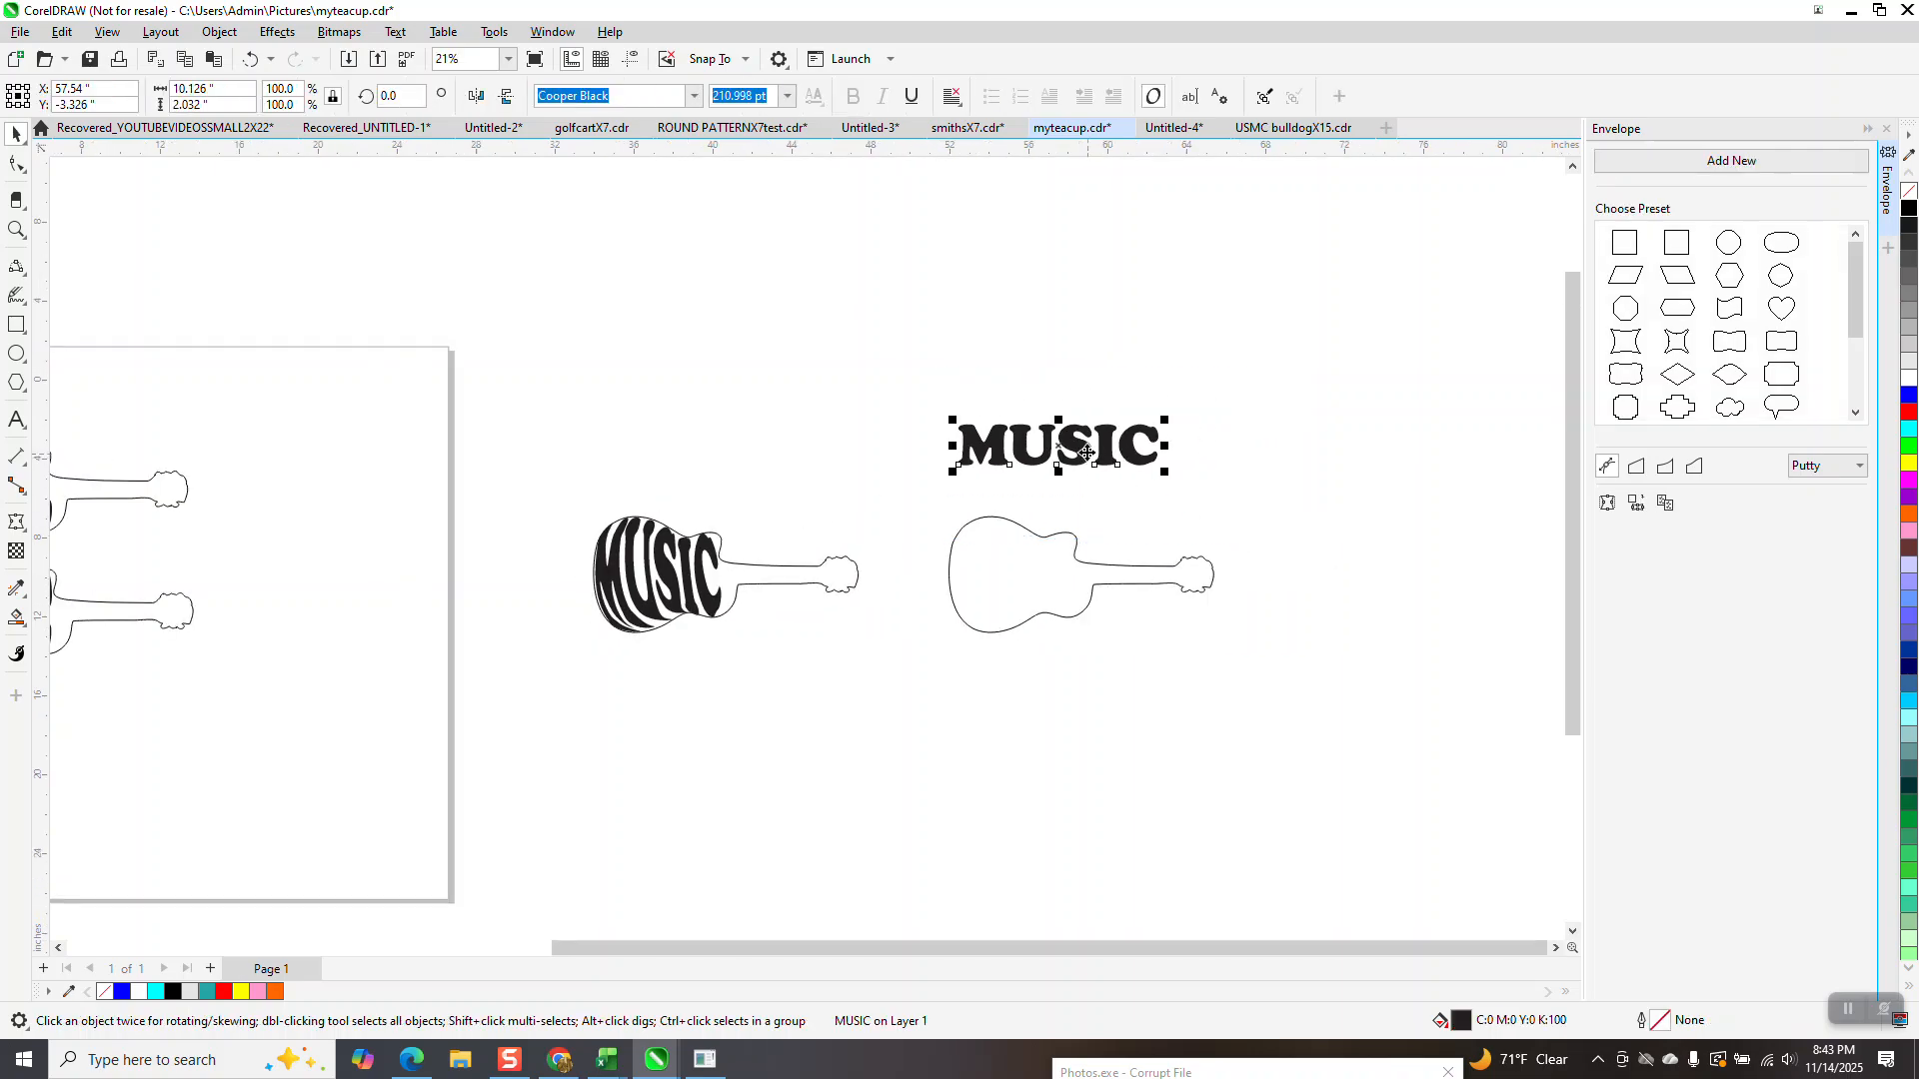
left_click(15, 231)
left_click_drag(872, 473, 1249, 774)
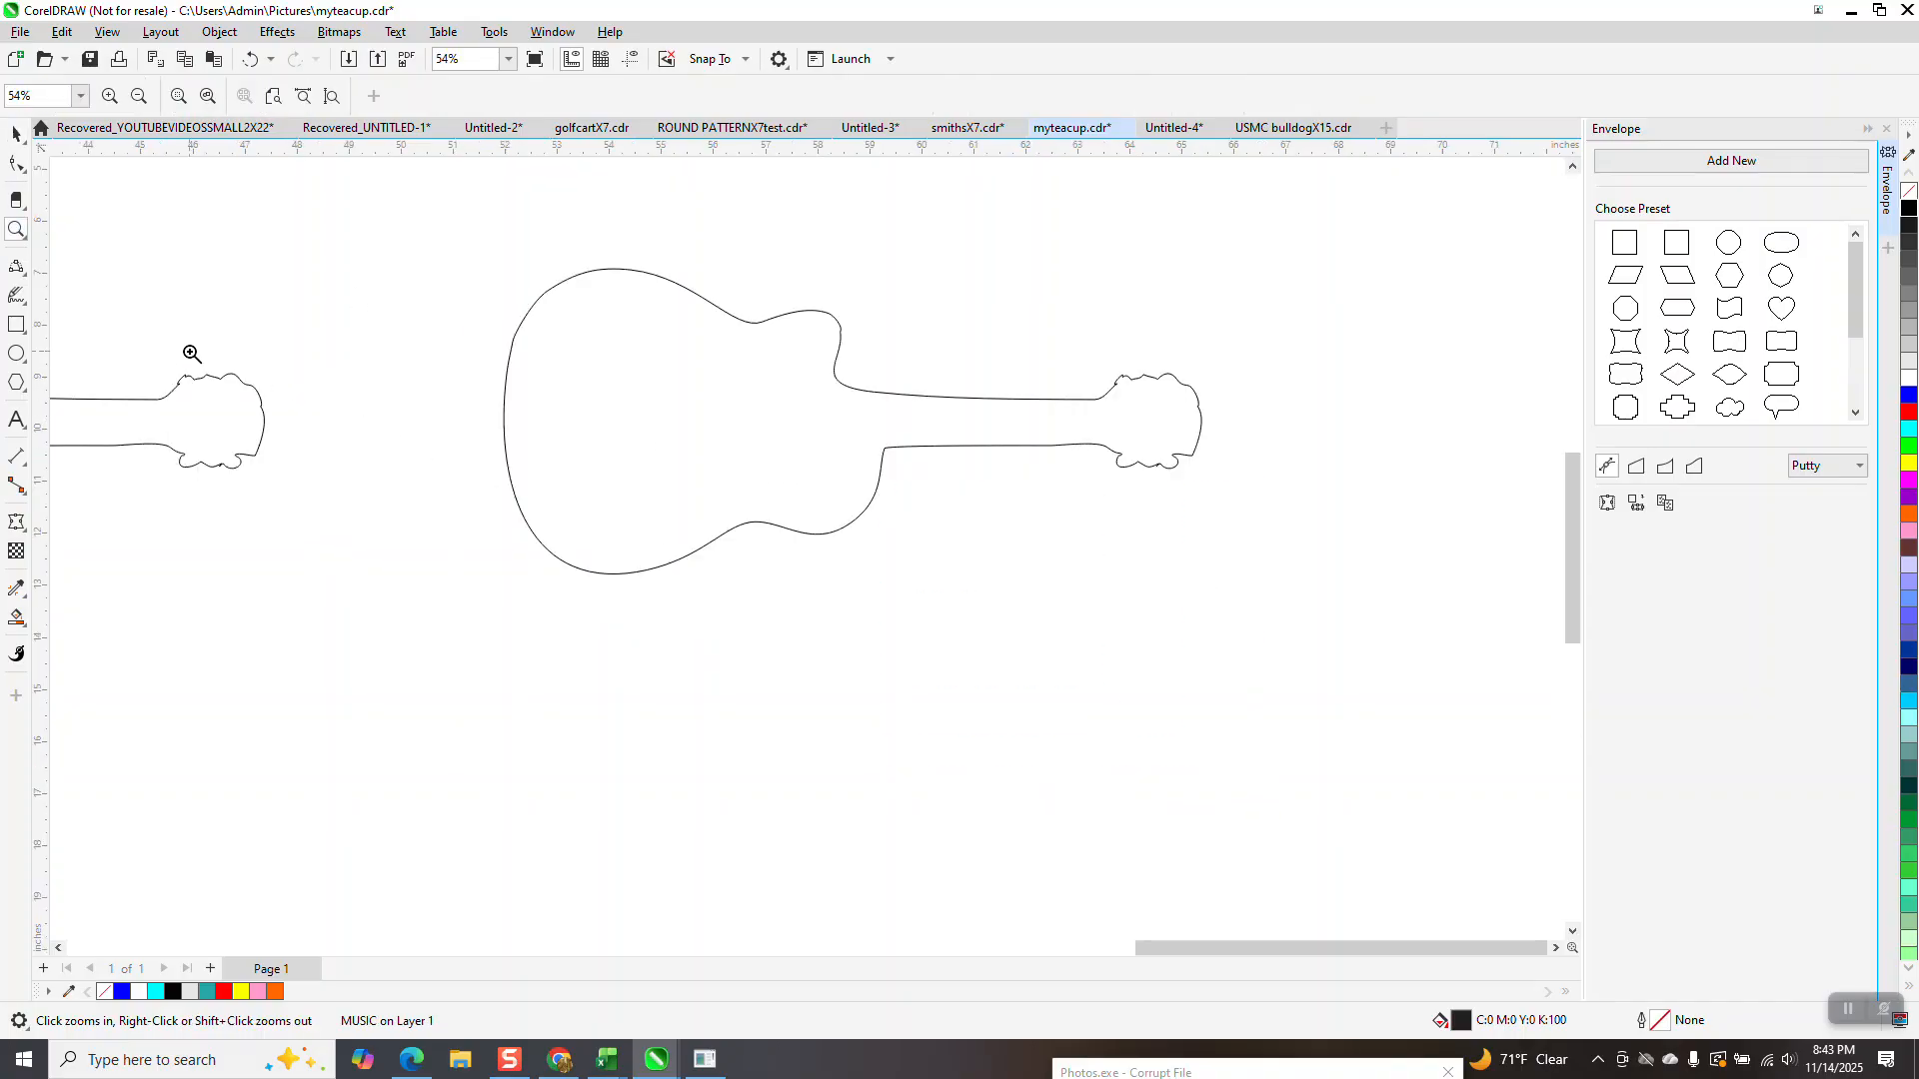
left_click(25, 277)
left_click(94, 289)
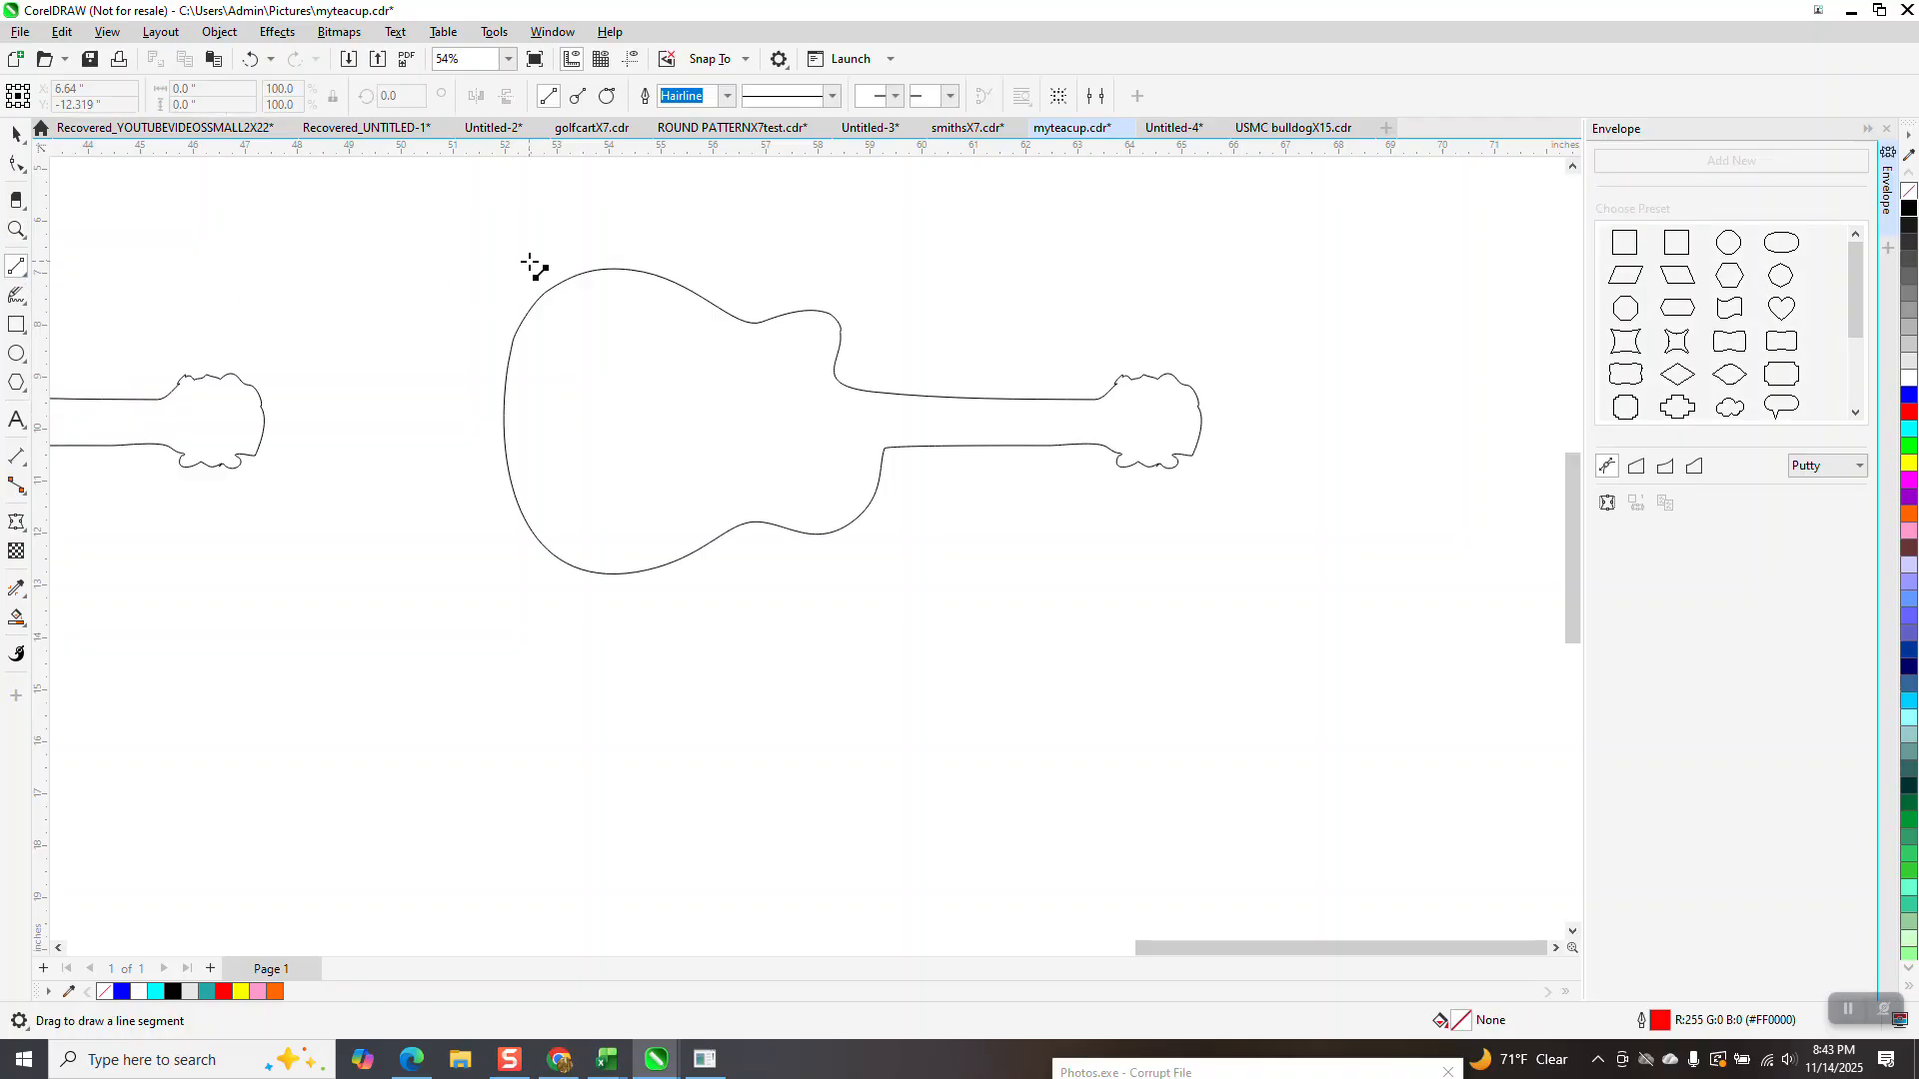
left_click_drag(415, 160, 474, 692)
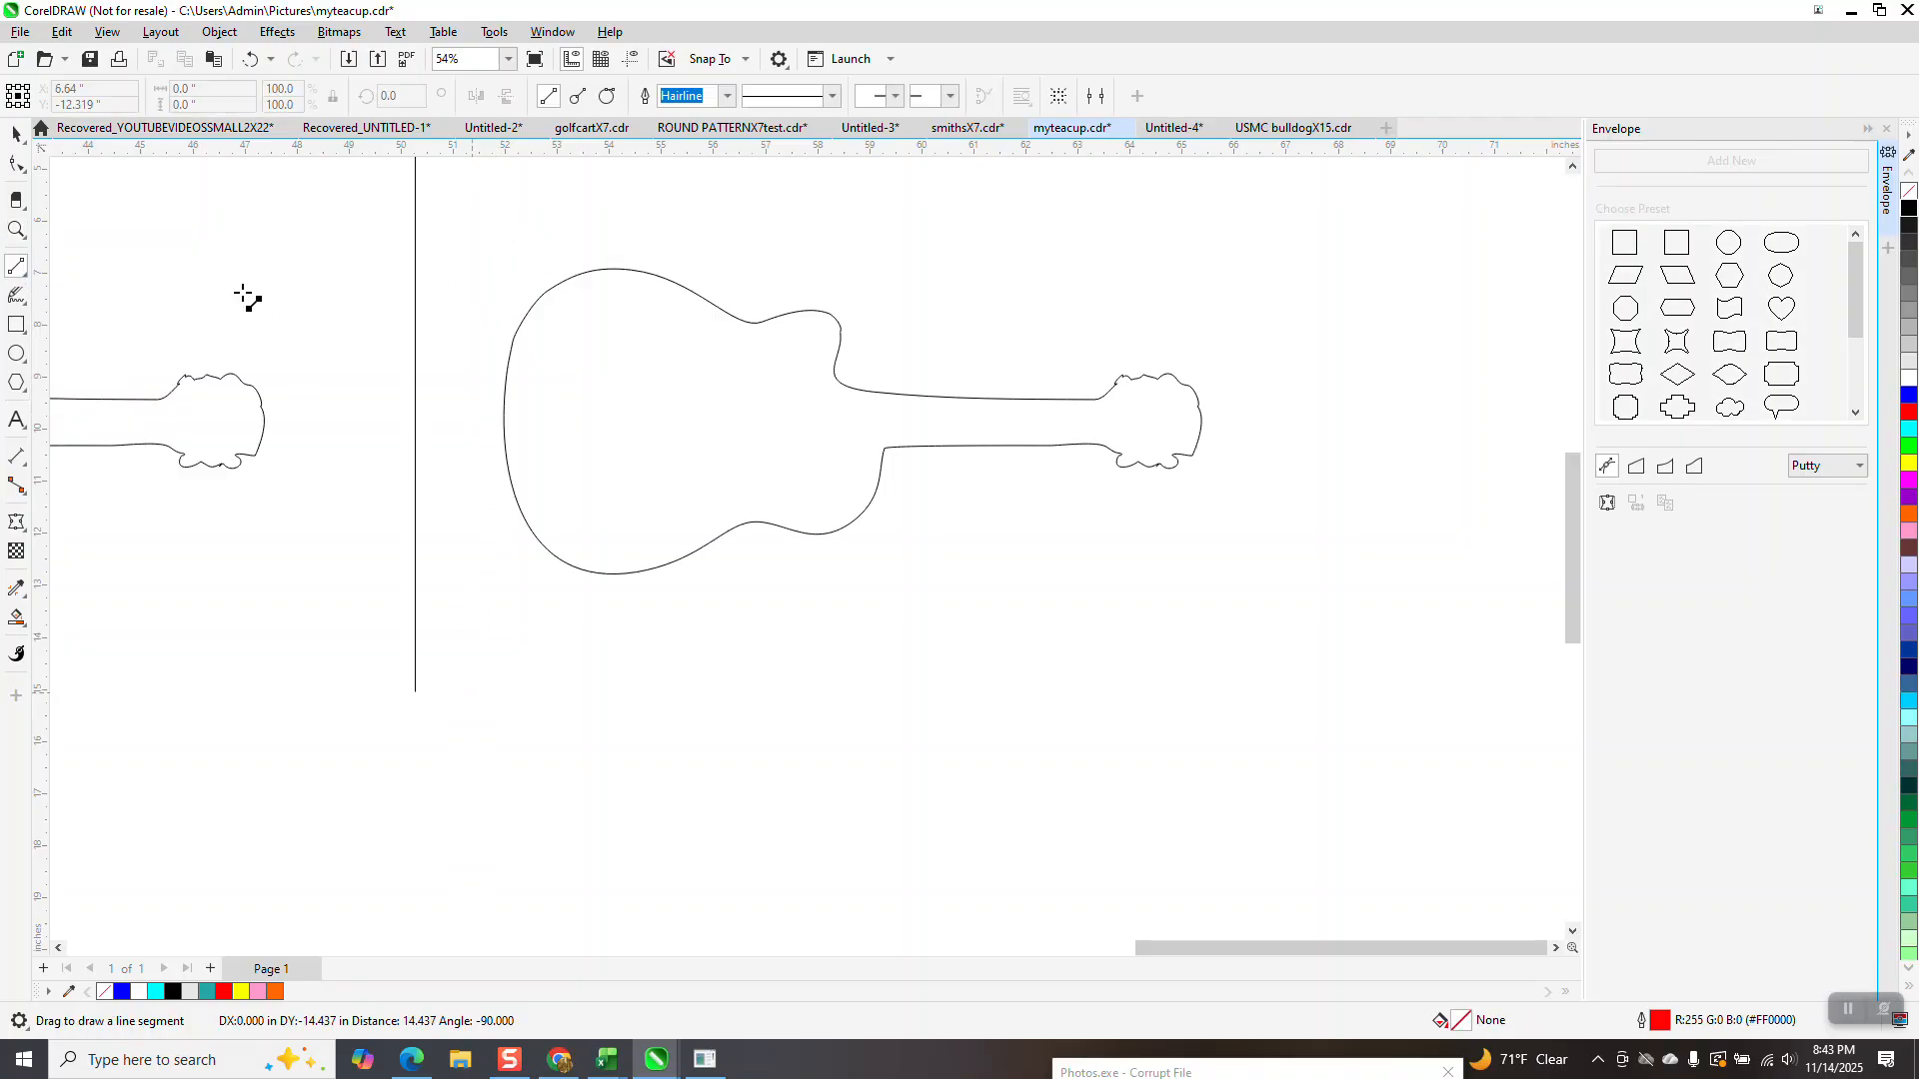
key("space")
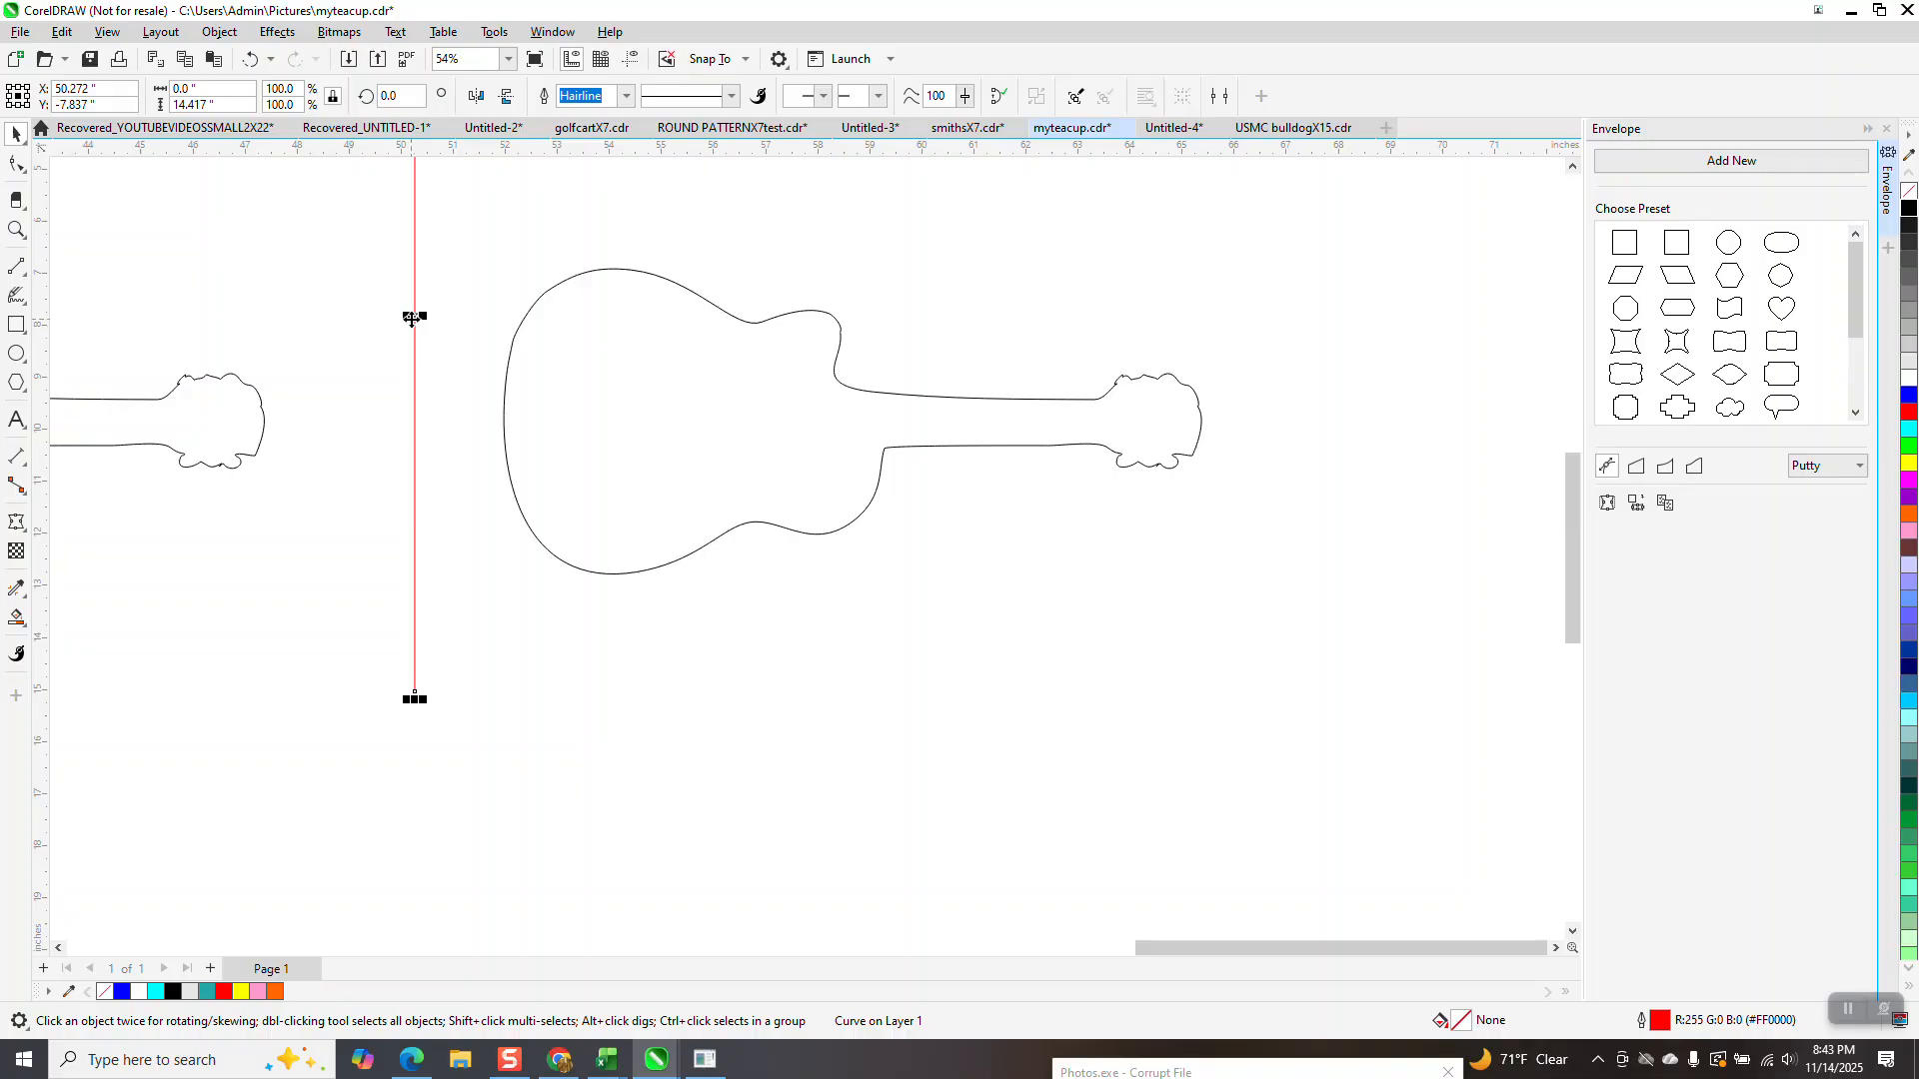
left_click_drag(411, 318, 576, 390)
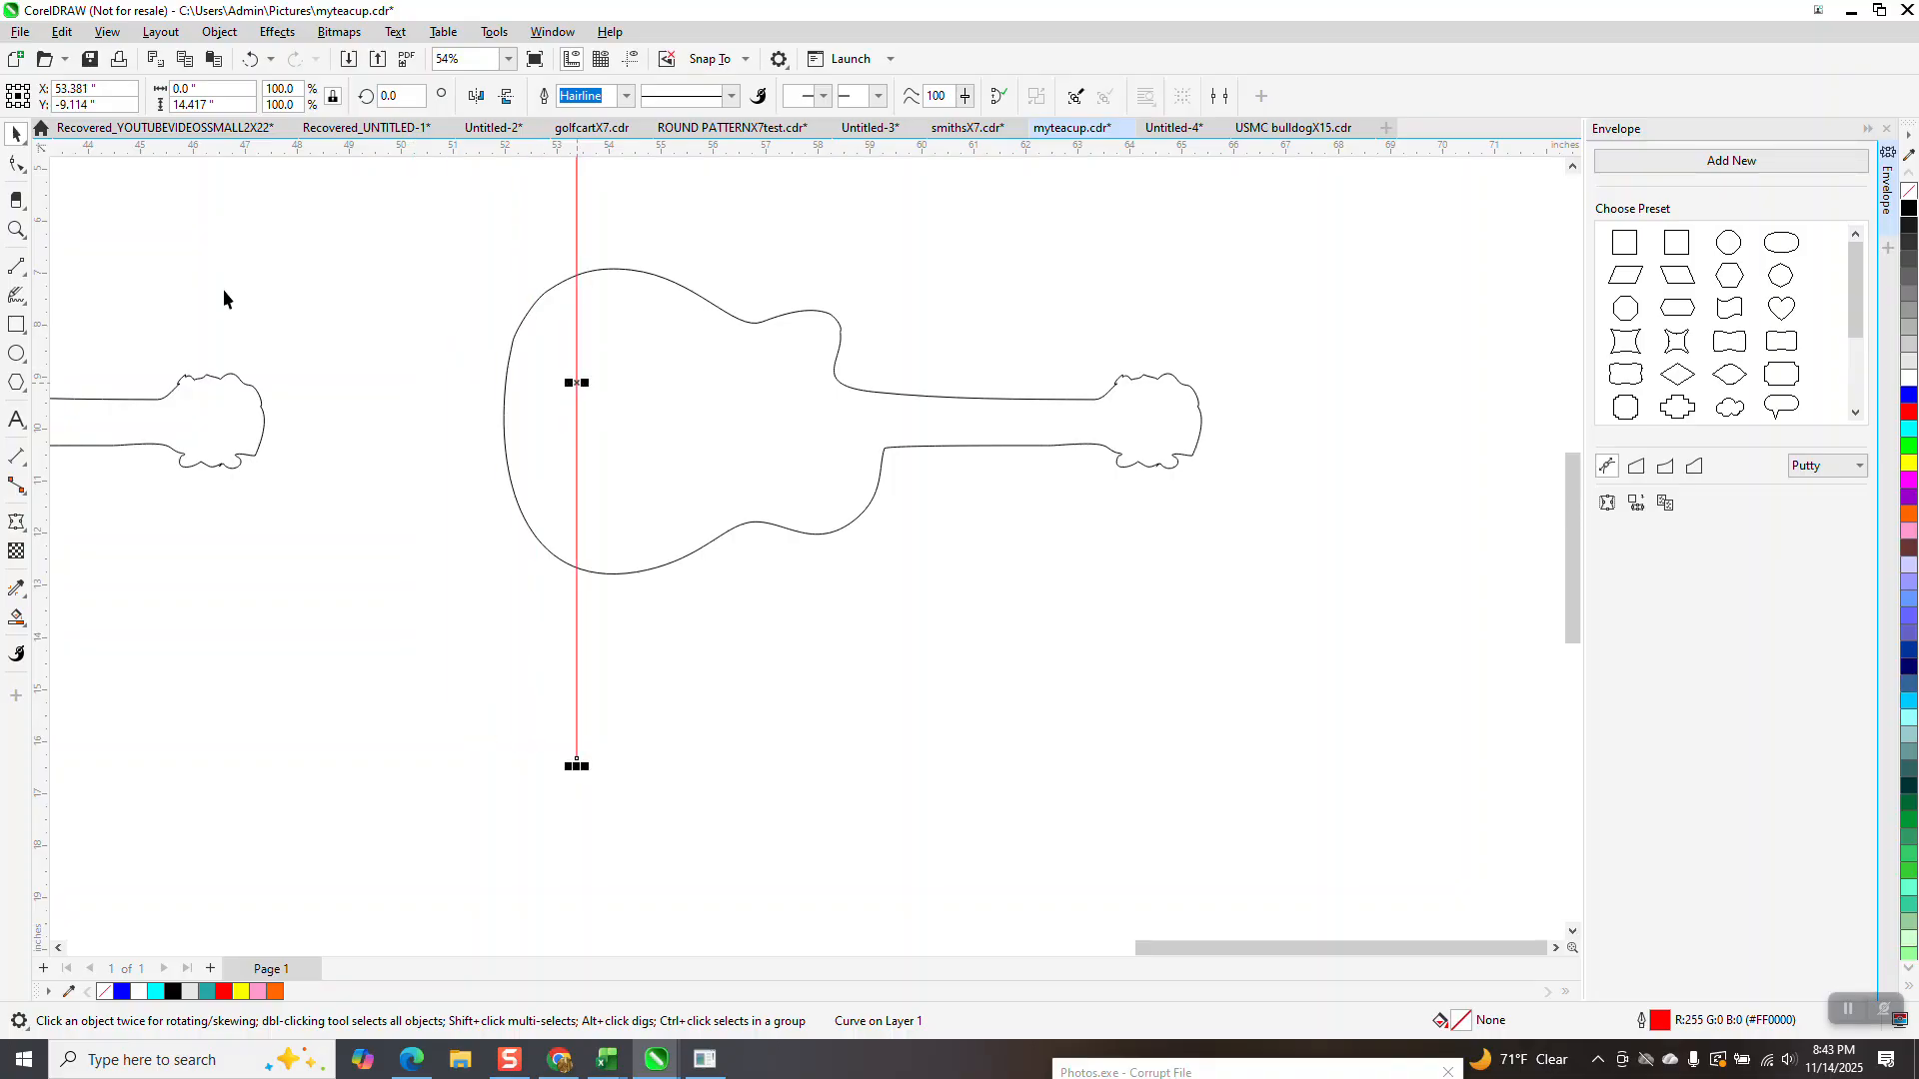
Step: Delete the node causing the kink in the upper curve at the rounded end of the second guitar's body
left_click(17, 230)
left_click_drag(469, 281, 553, 378)
left_click(17, 163)
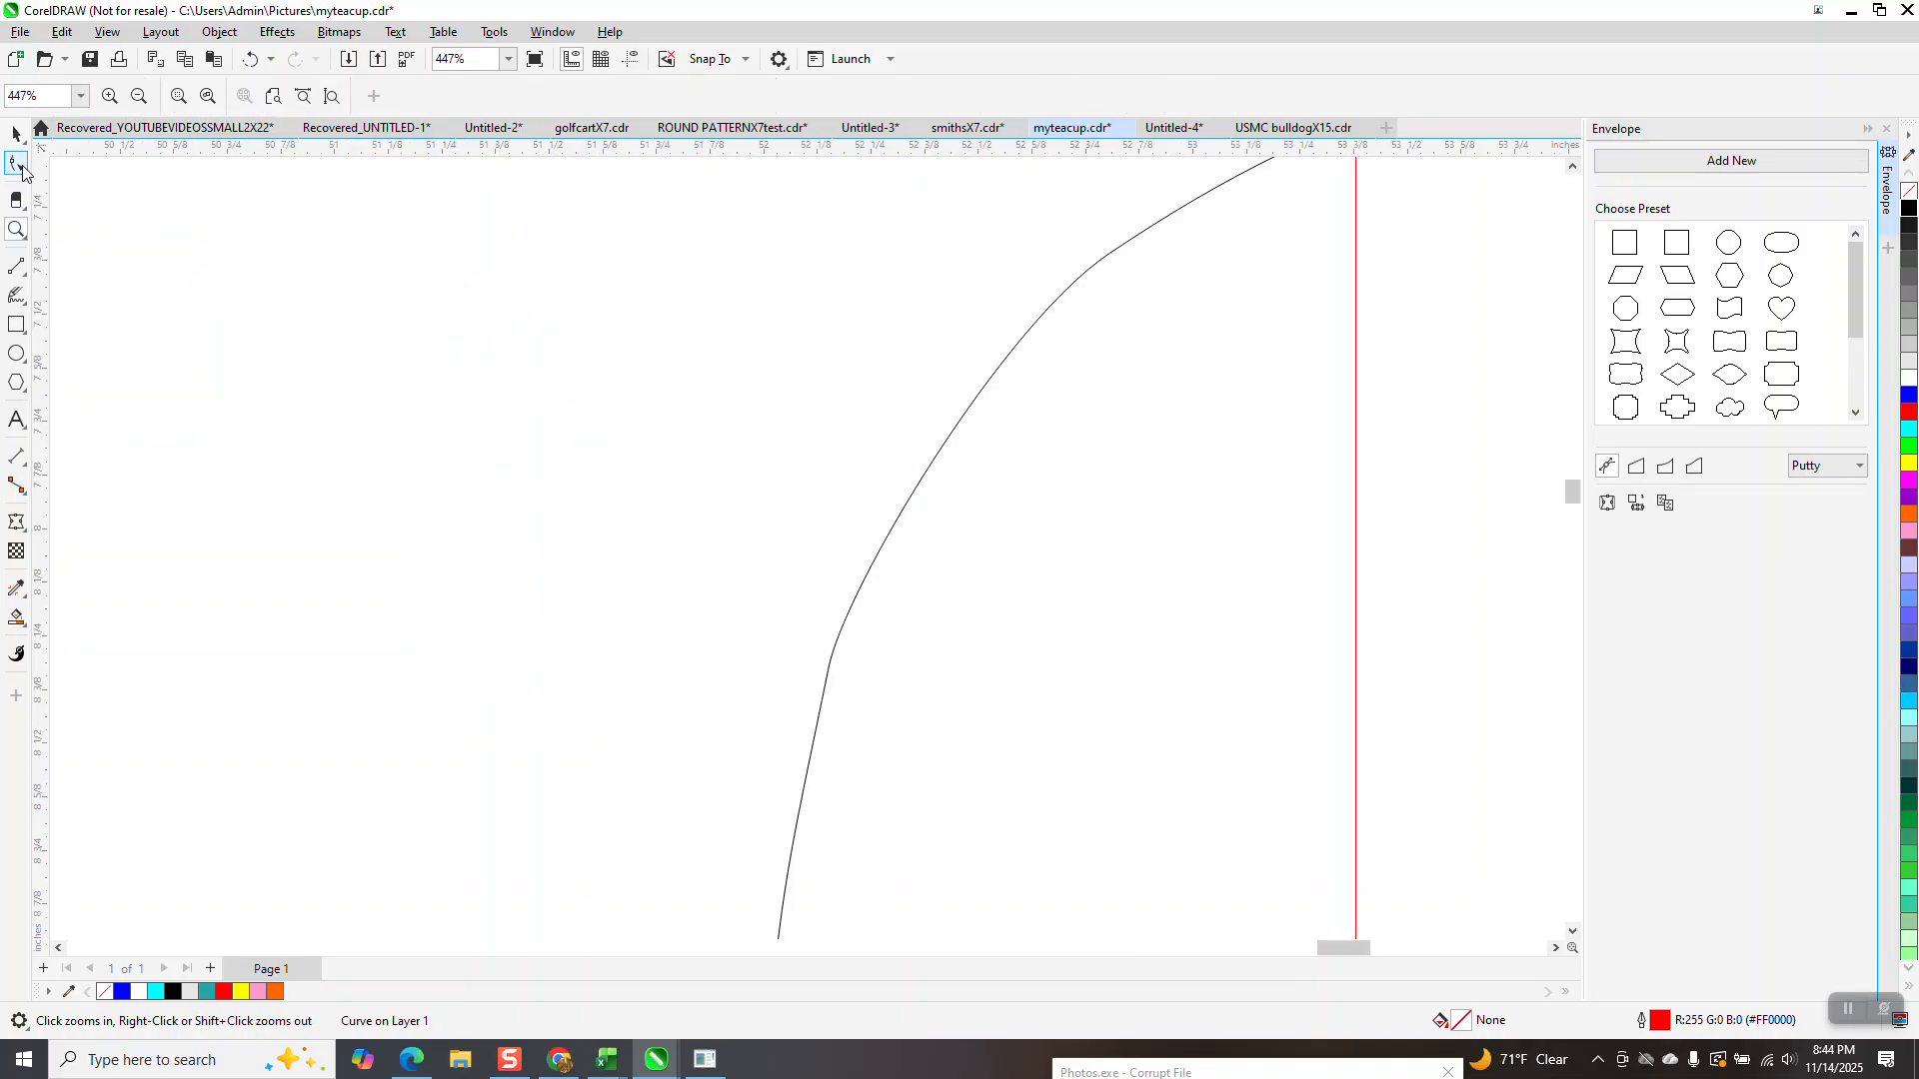
left_click(844, 633)
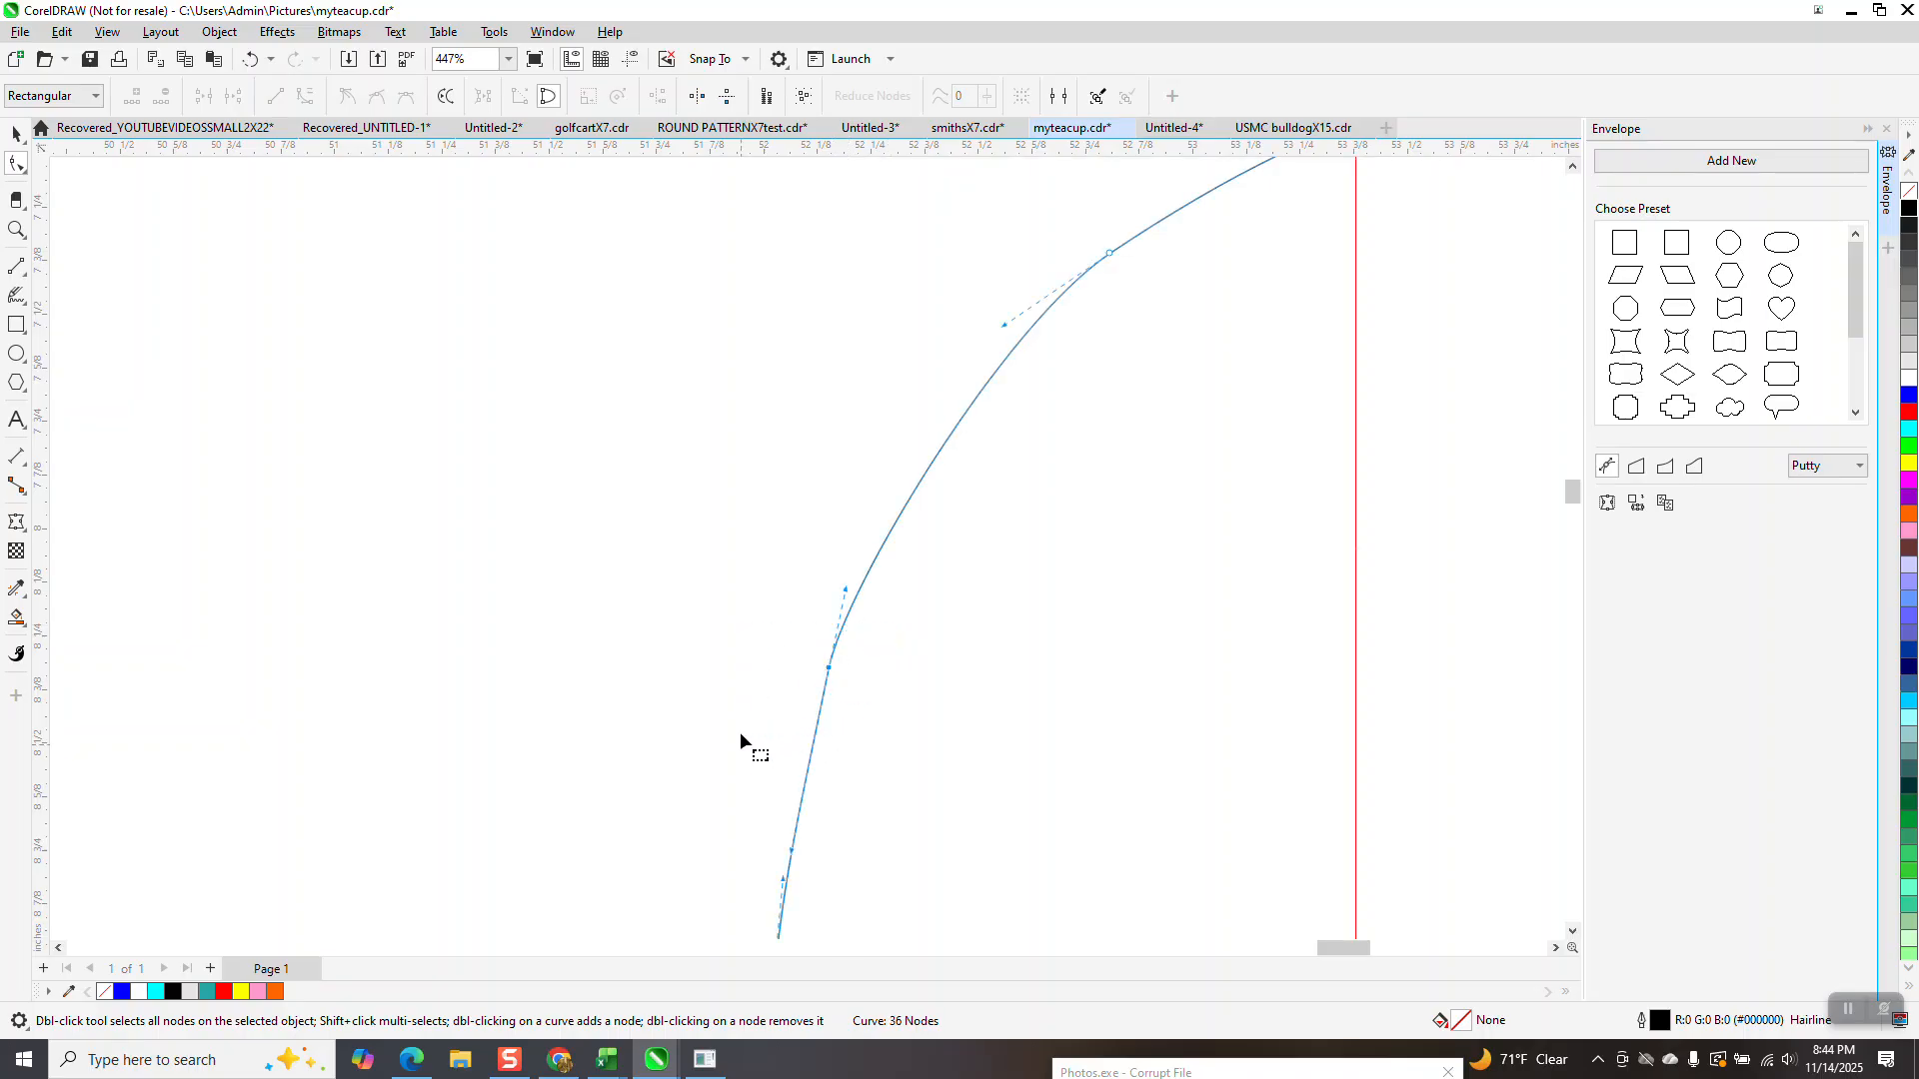
key("Delete")
scroll(704, 679, "down", 5)
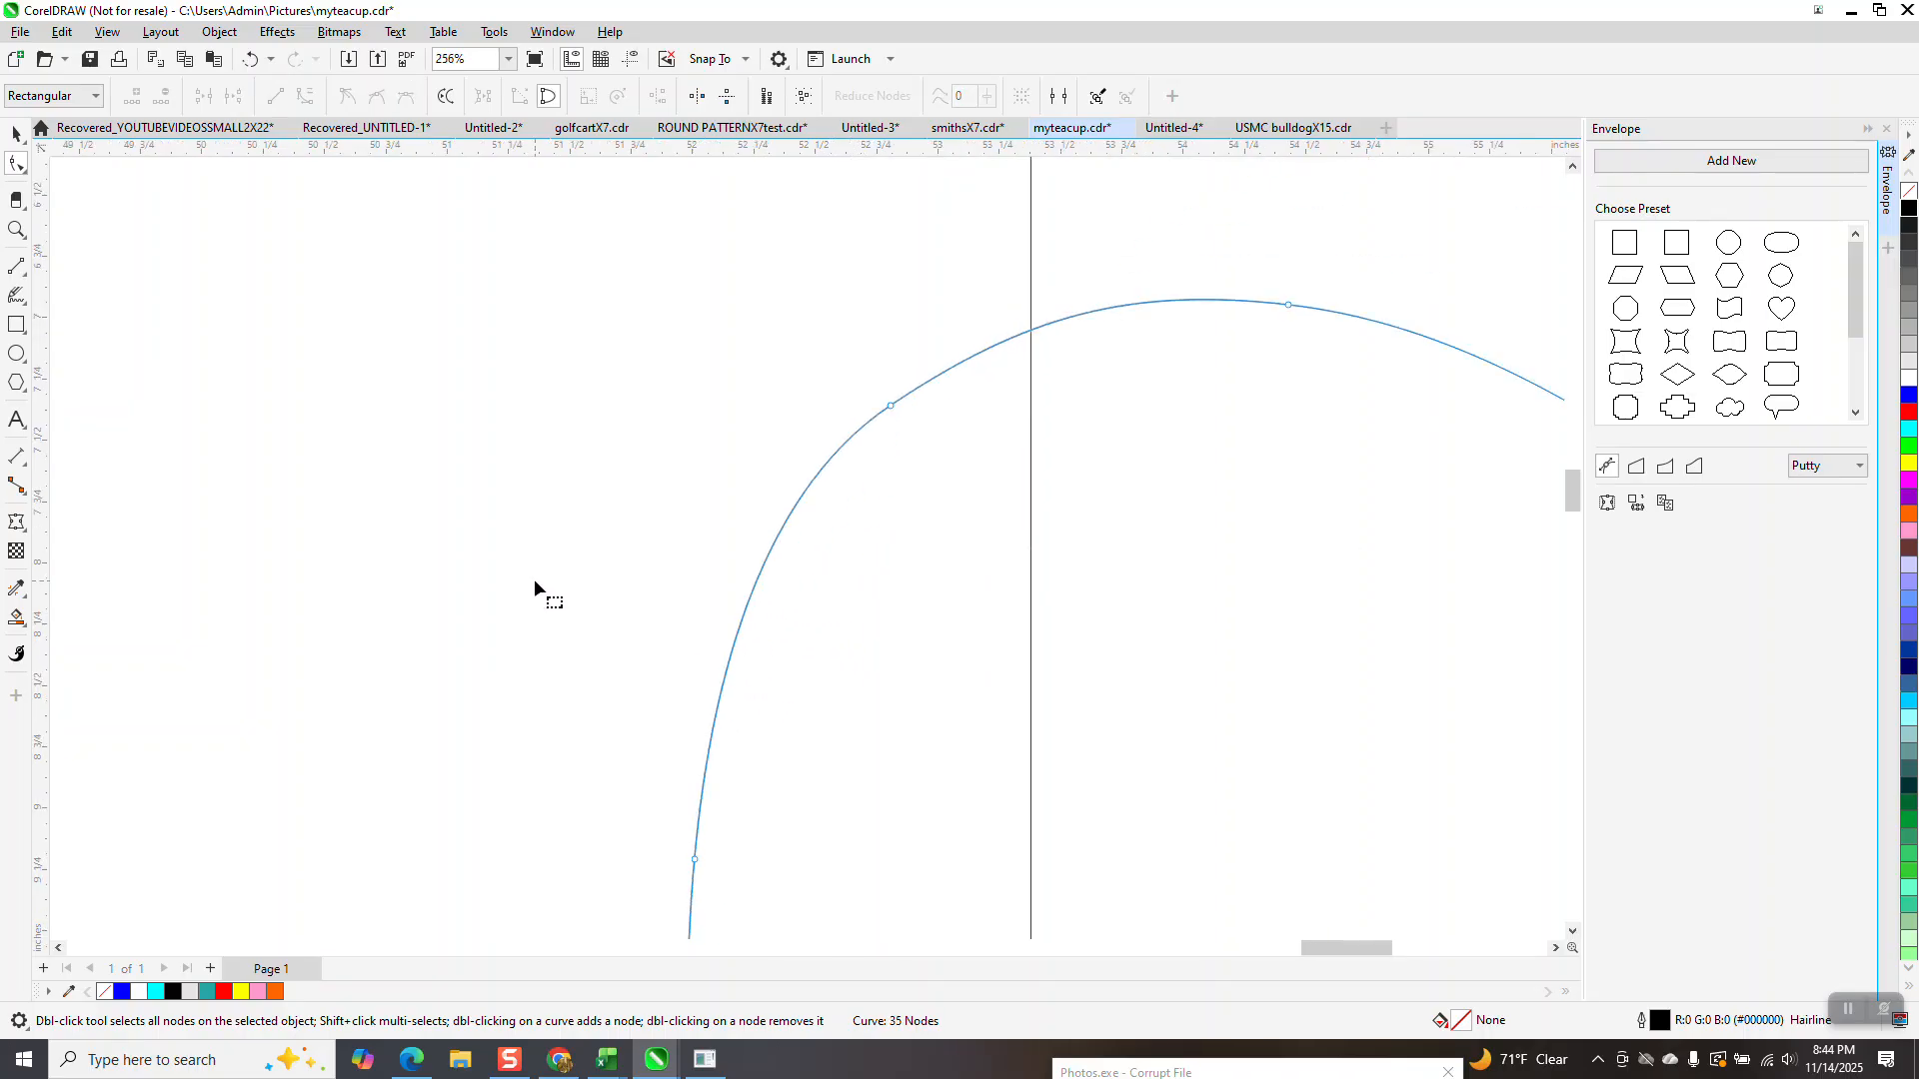
Step: Copy the red vertical line about 4.7 inches across to the neck end of the second guitar's body
scroll(660, 480, "down", 1)
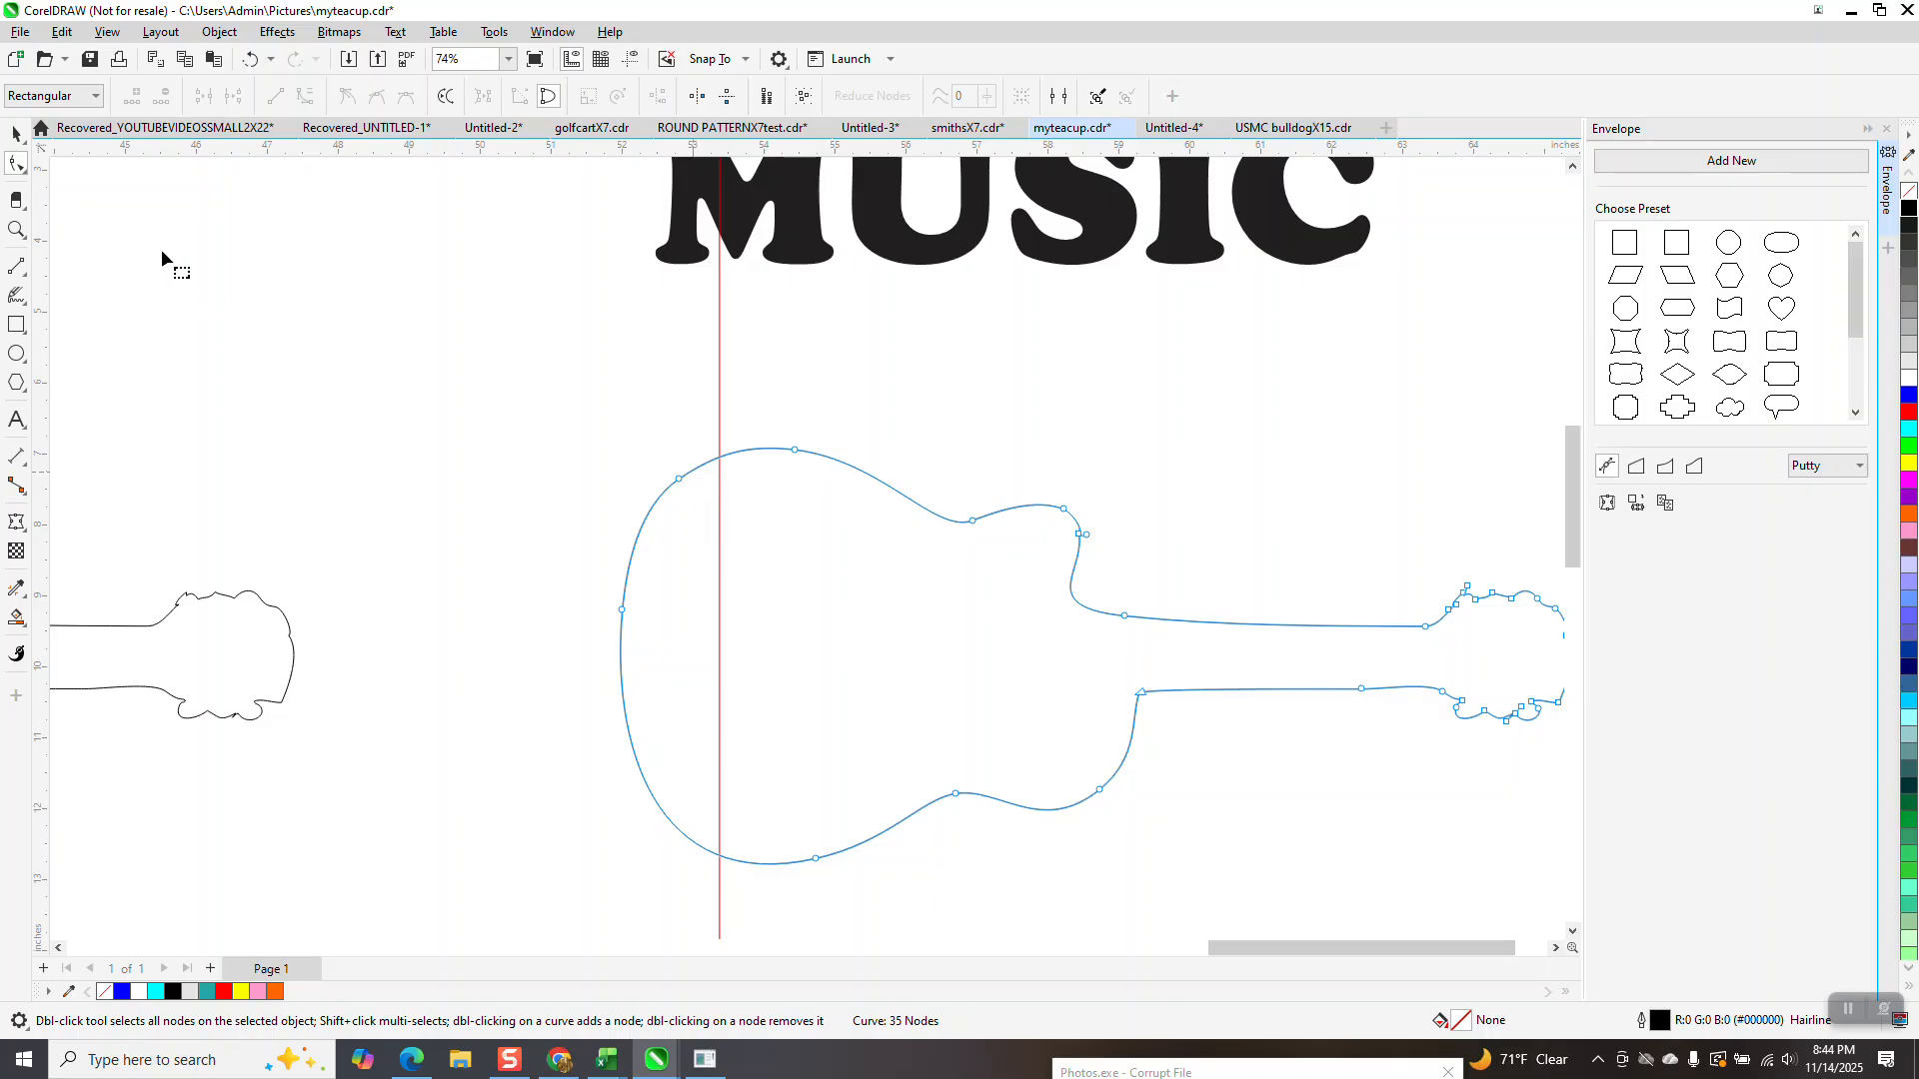
key("space")
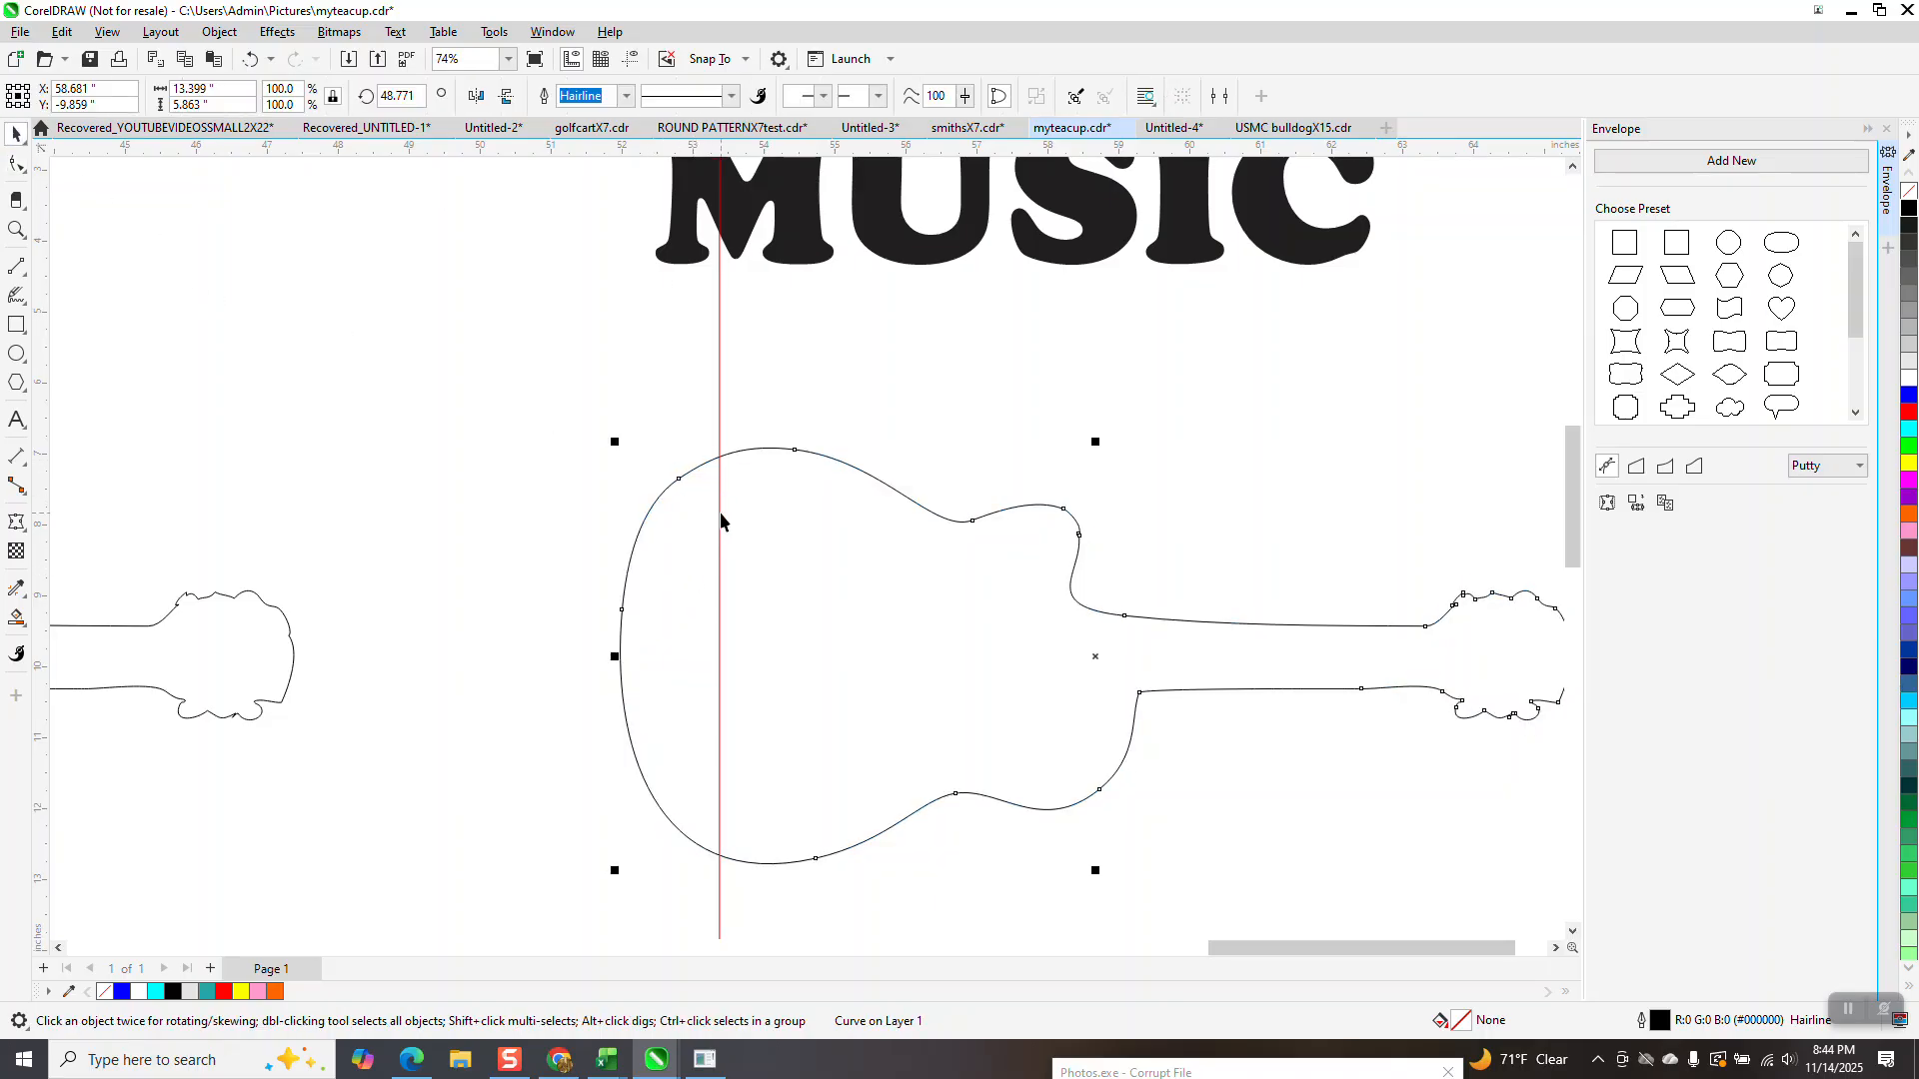
left_click(717, 377)
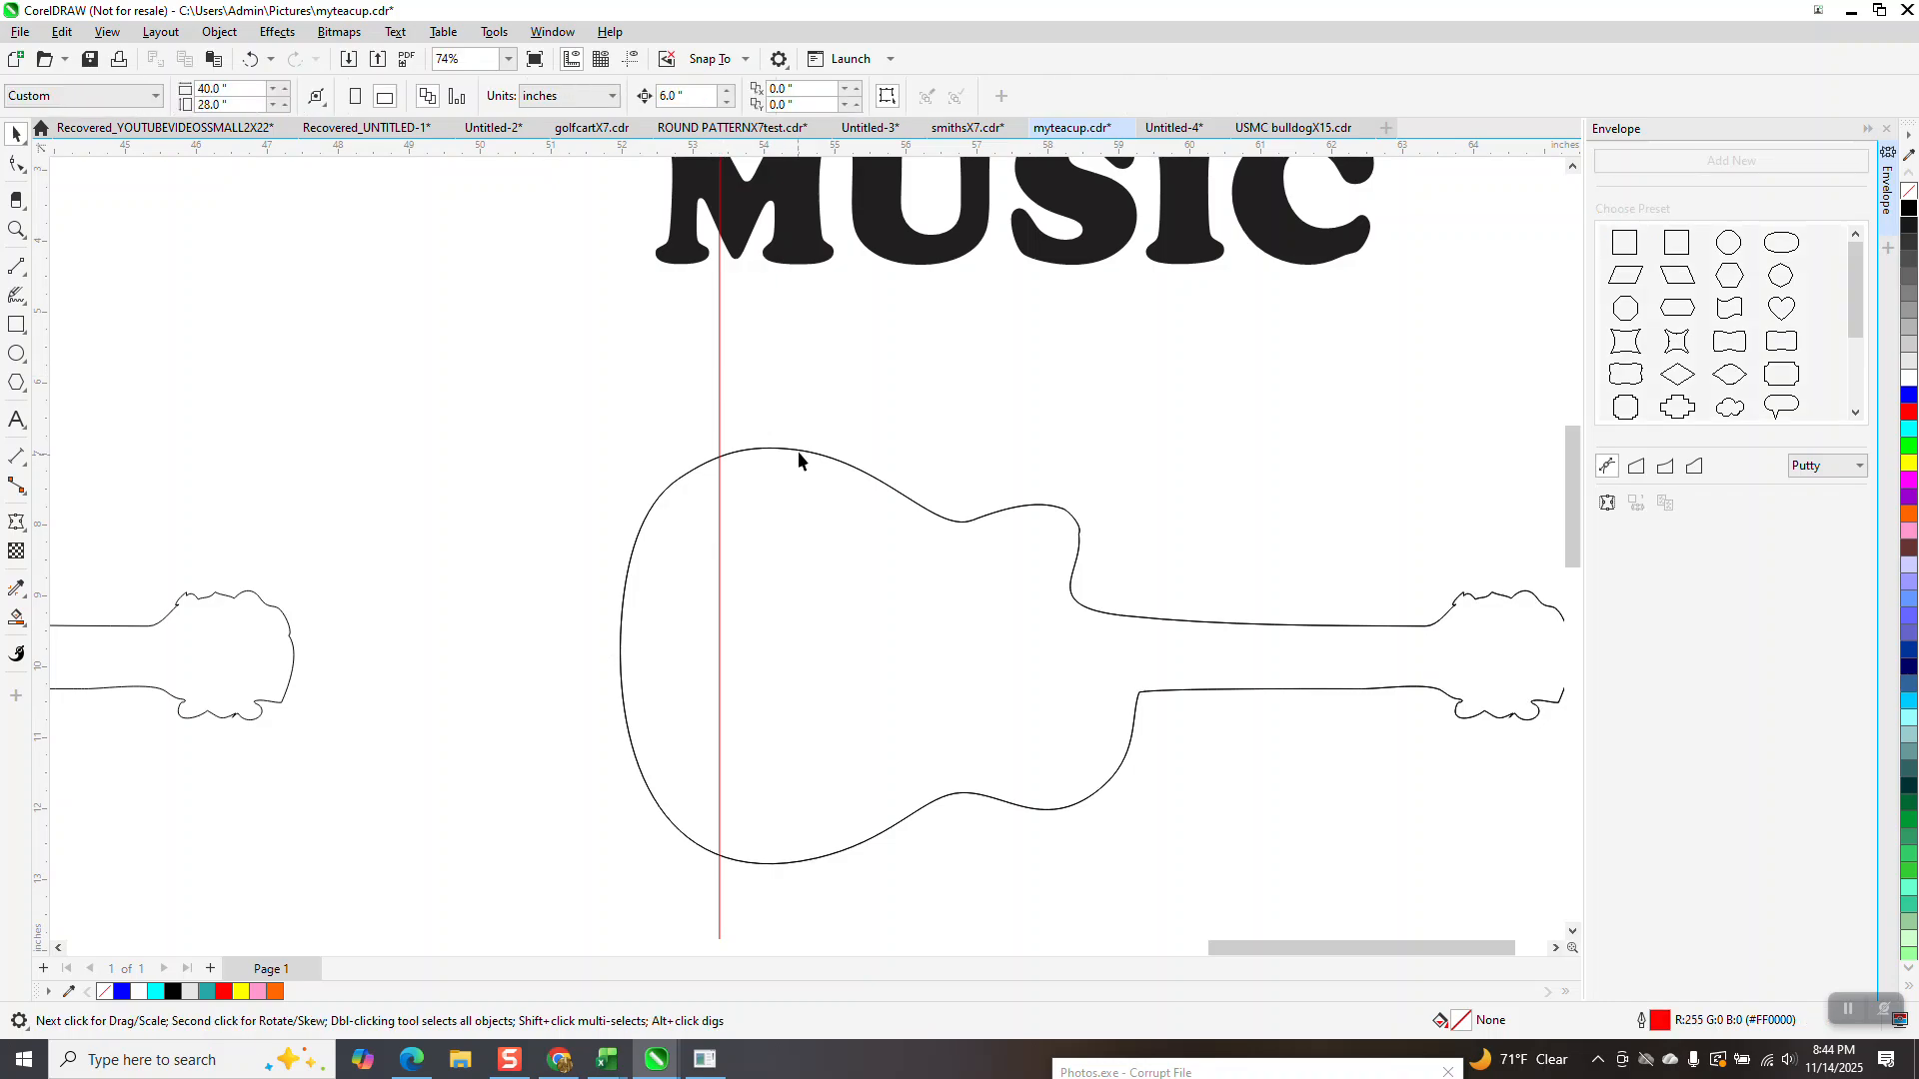
left_click(798, 452)
left_click(728, 415)
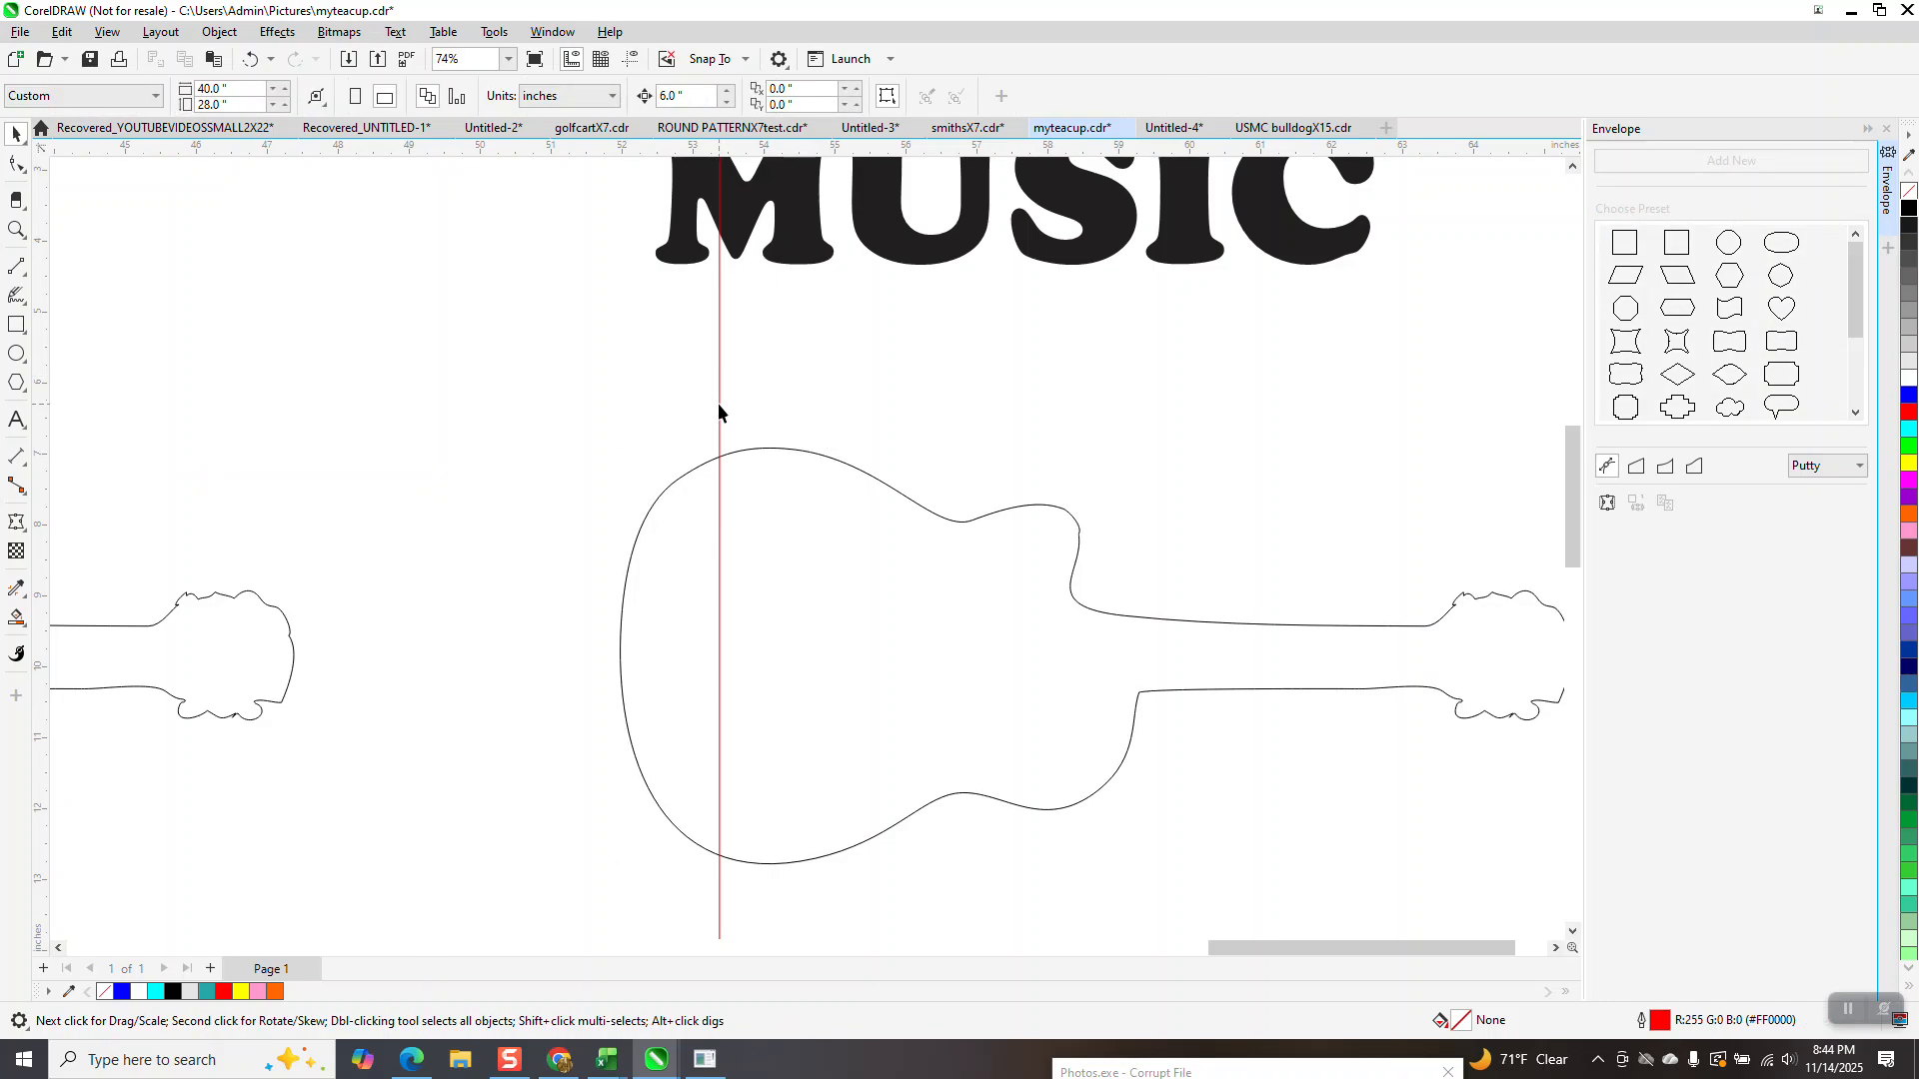
left_click(719, 404)
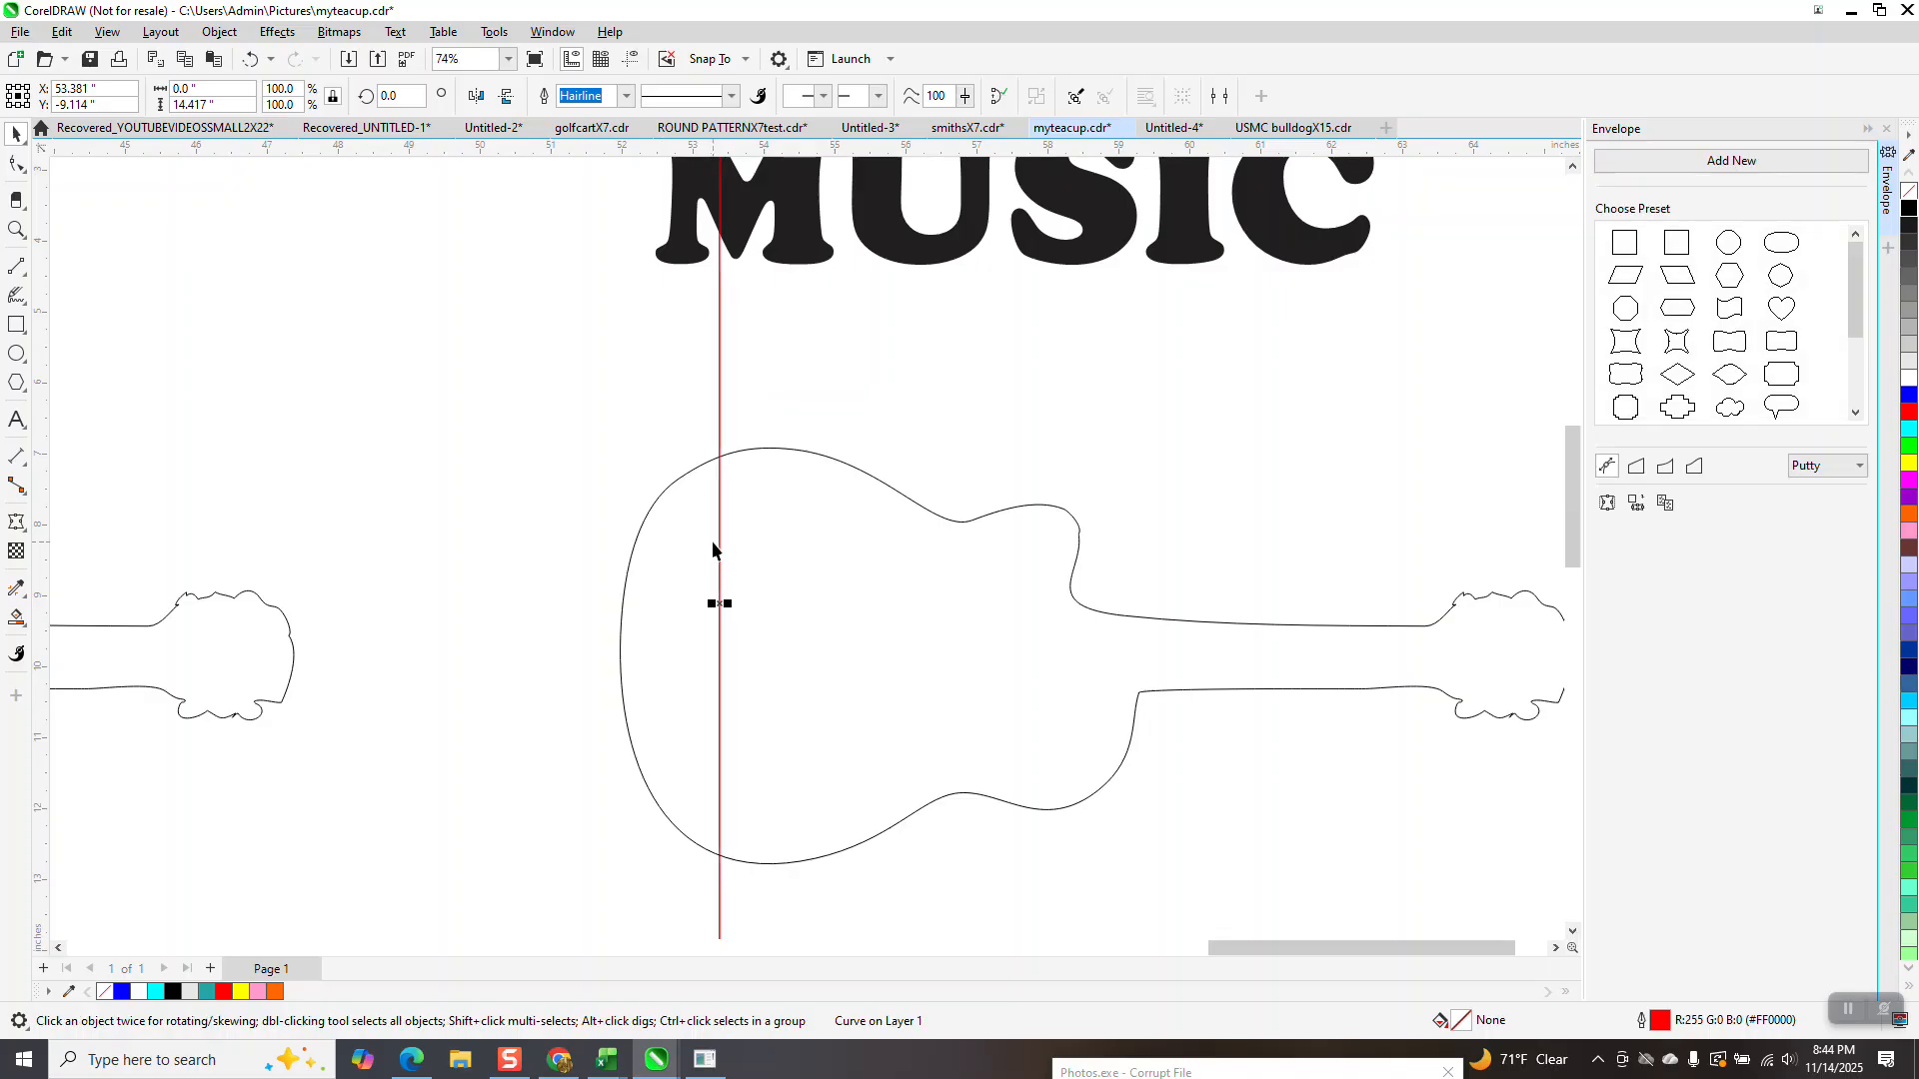
left_click_drag(720, 603, 1055, 603)
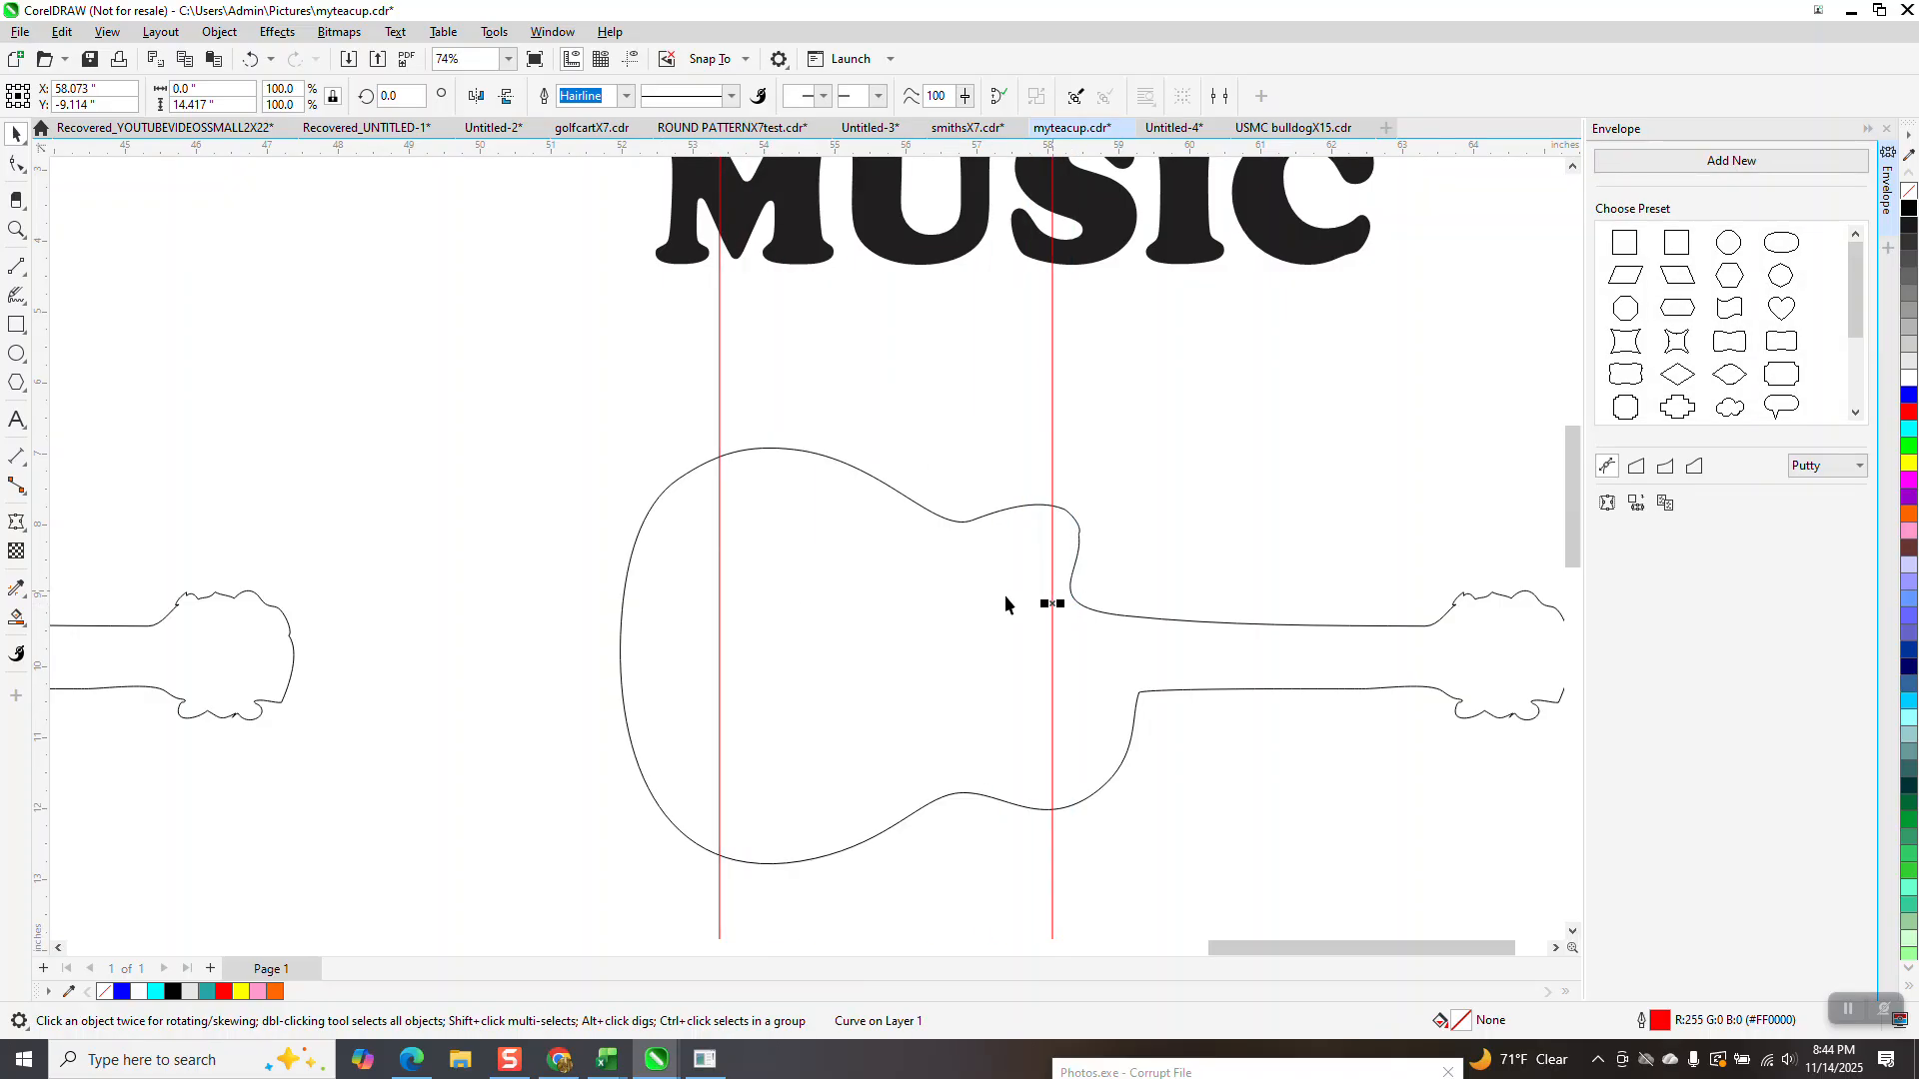
Step: Blend the two red vertical lines with 3 steps to divide the guitar body into five sections
scroll(897, 614, "down", 2)
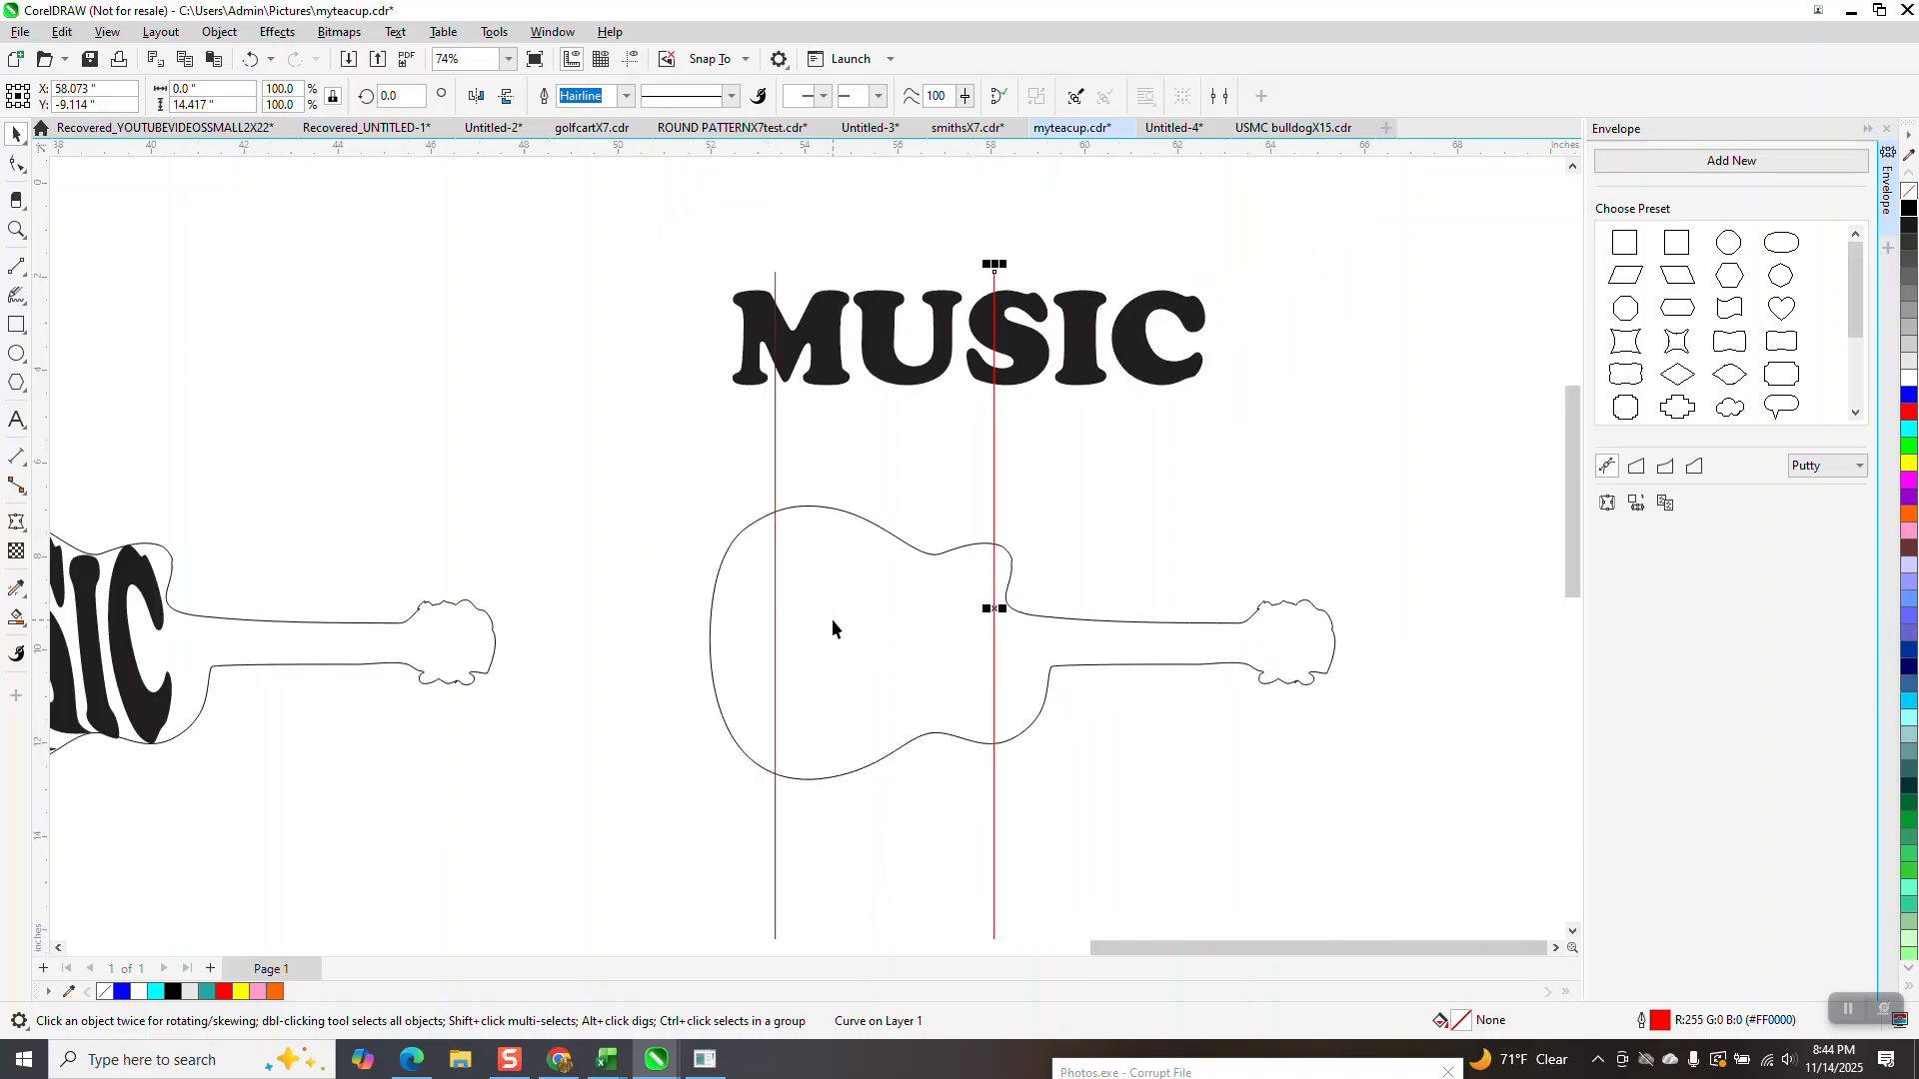
left_click(776, 445, "shift")
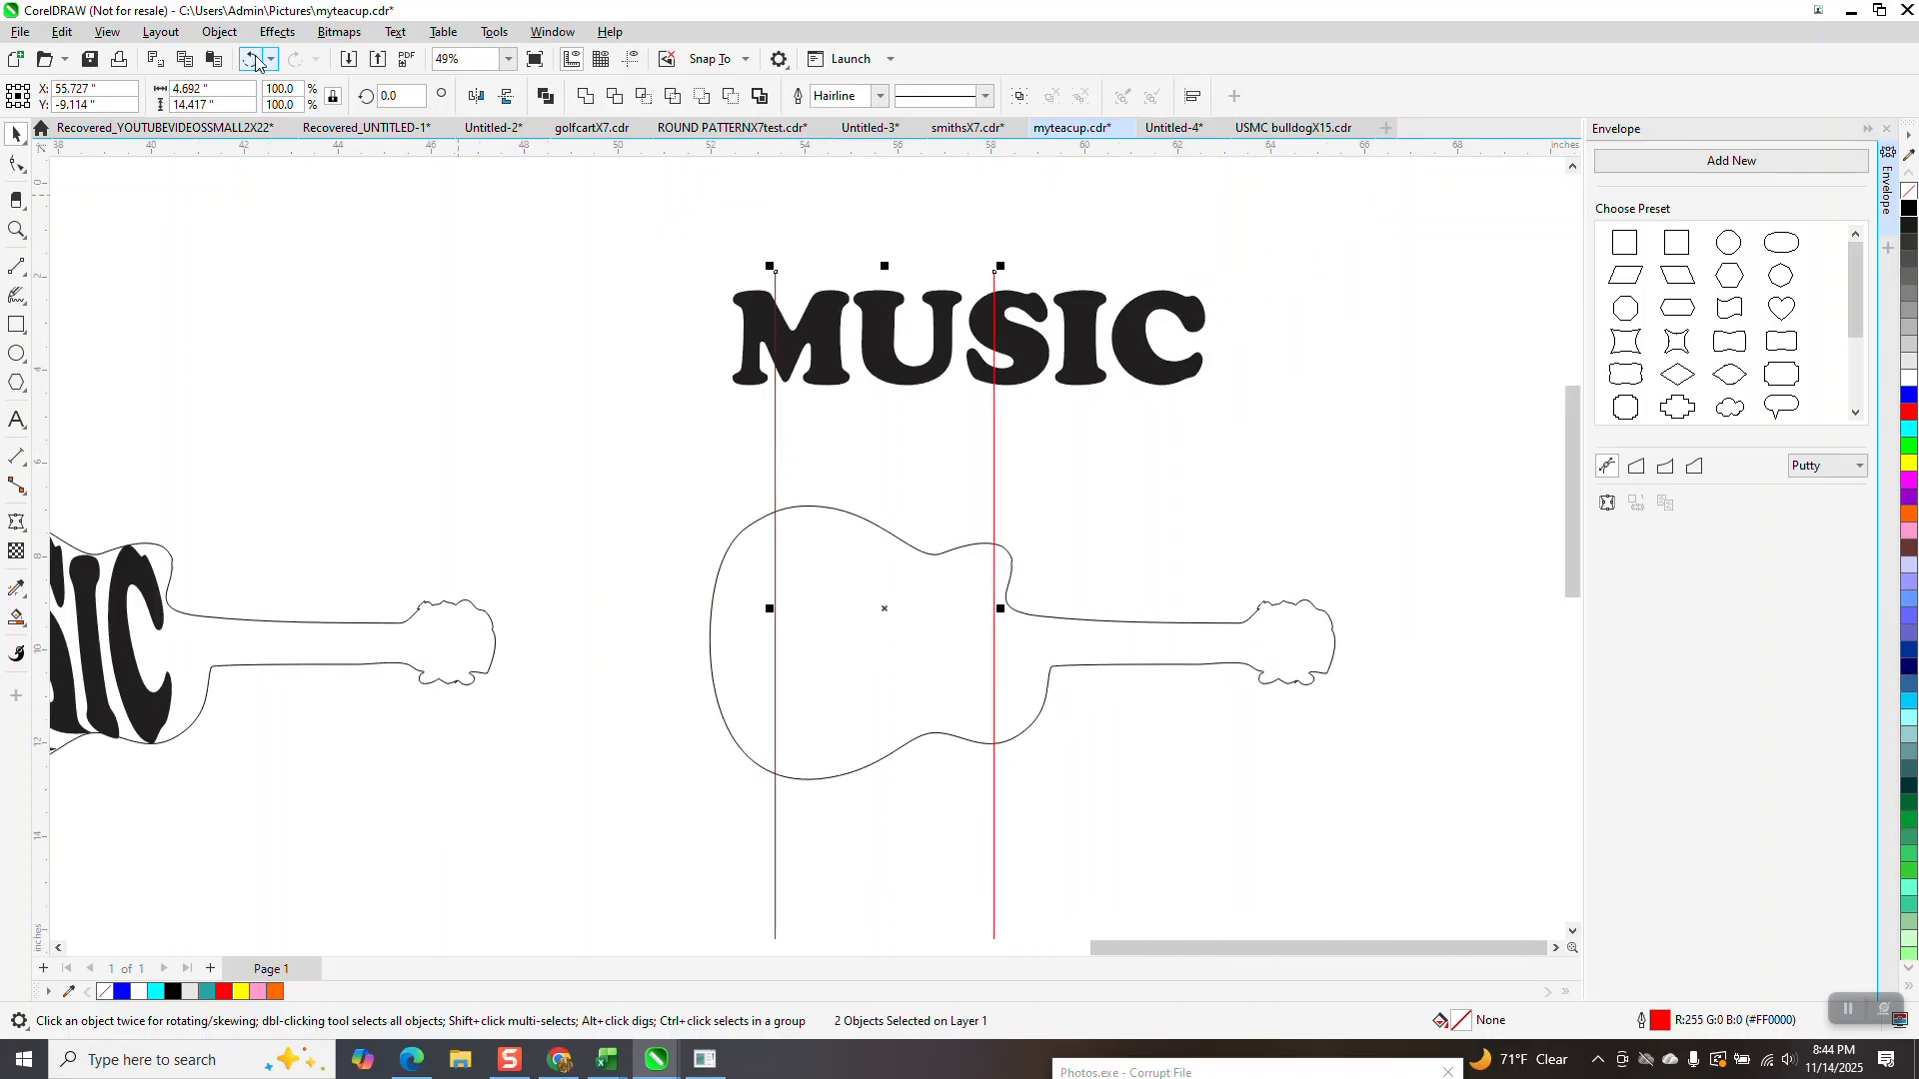
left_click(277, 31)
left_click(297, 466)
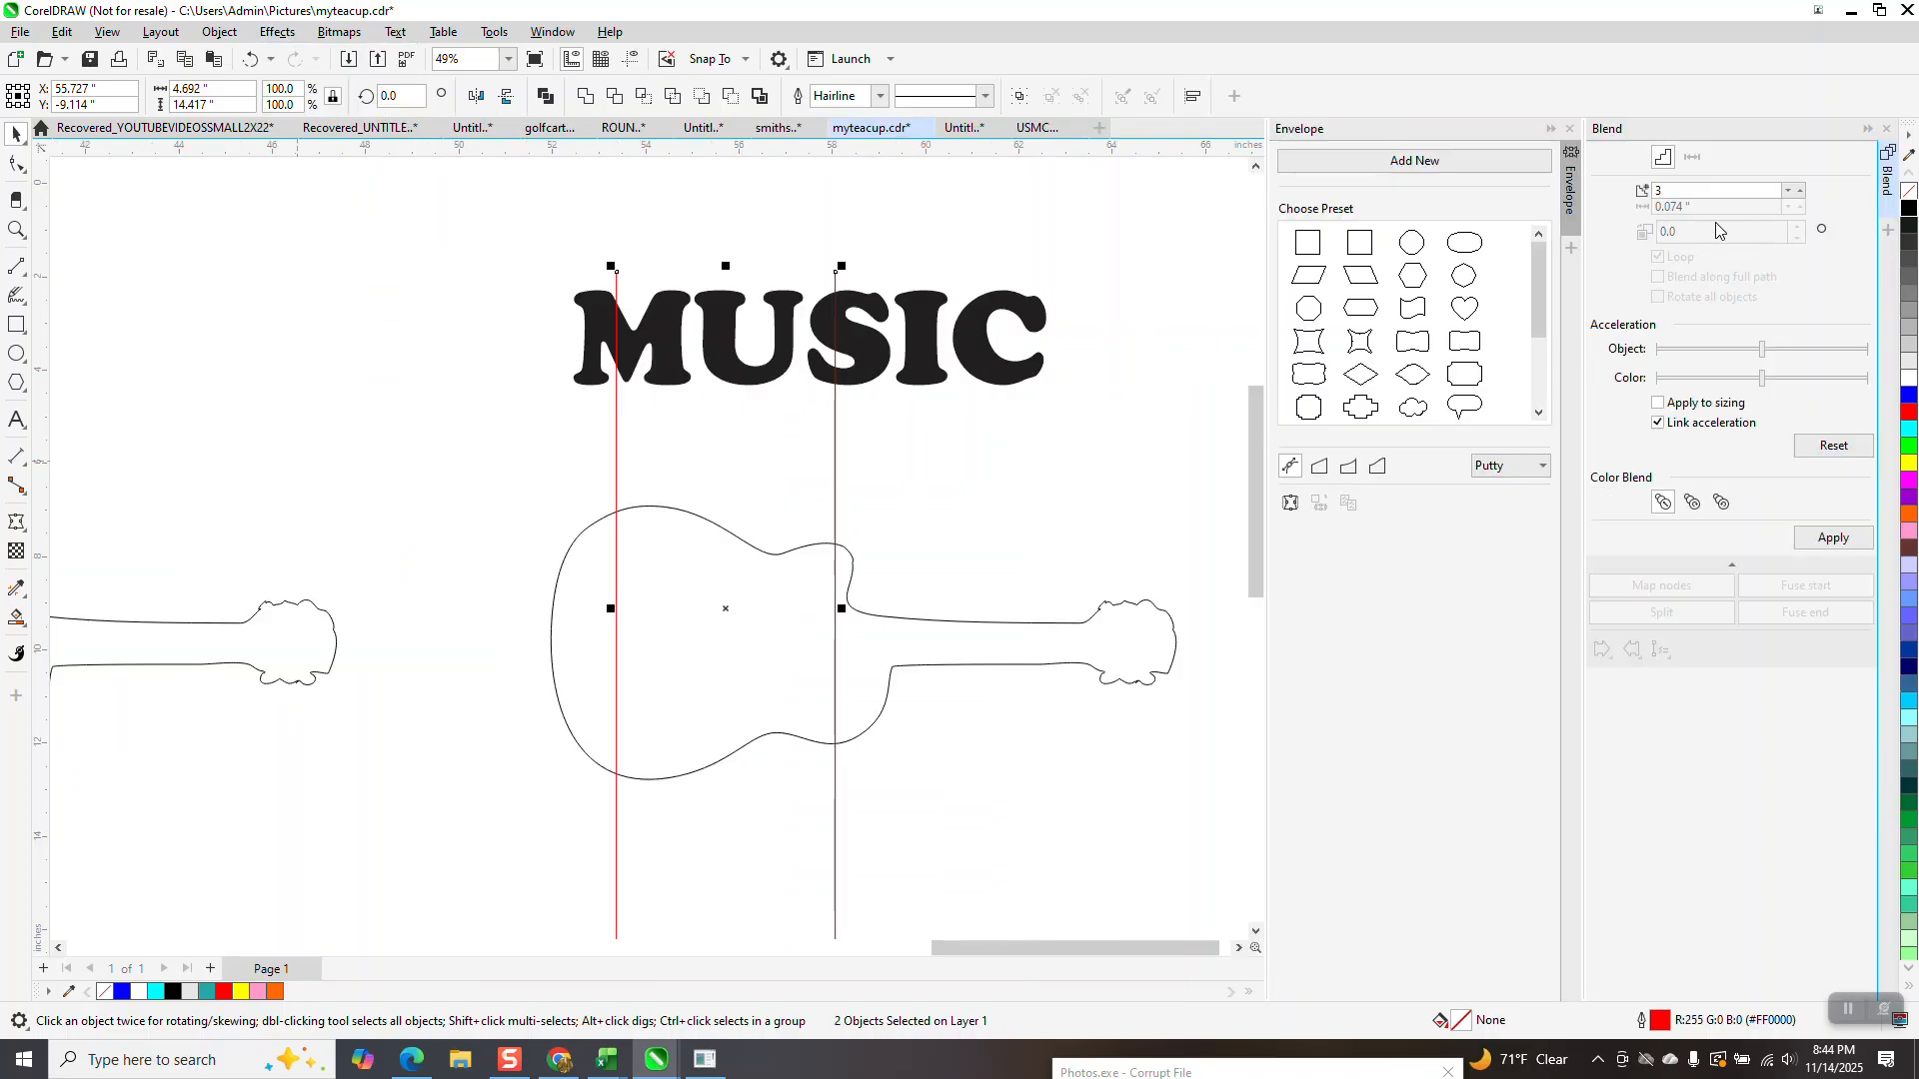
left_click(1833, 537)
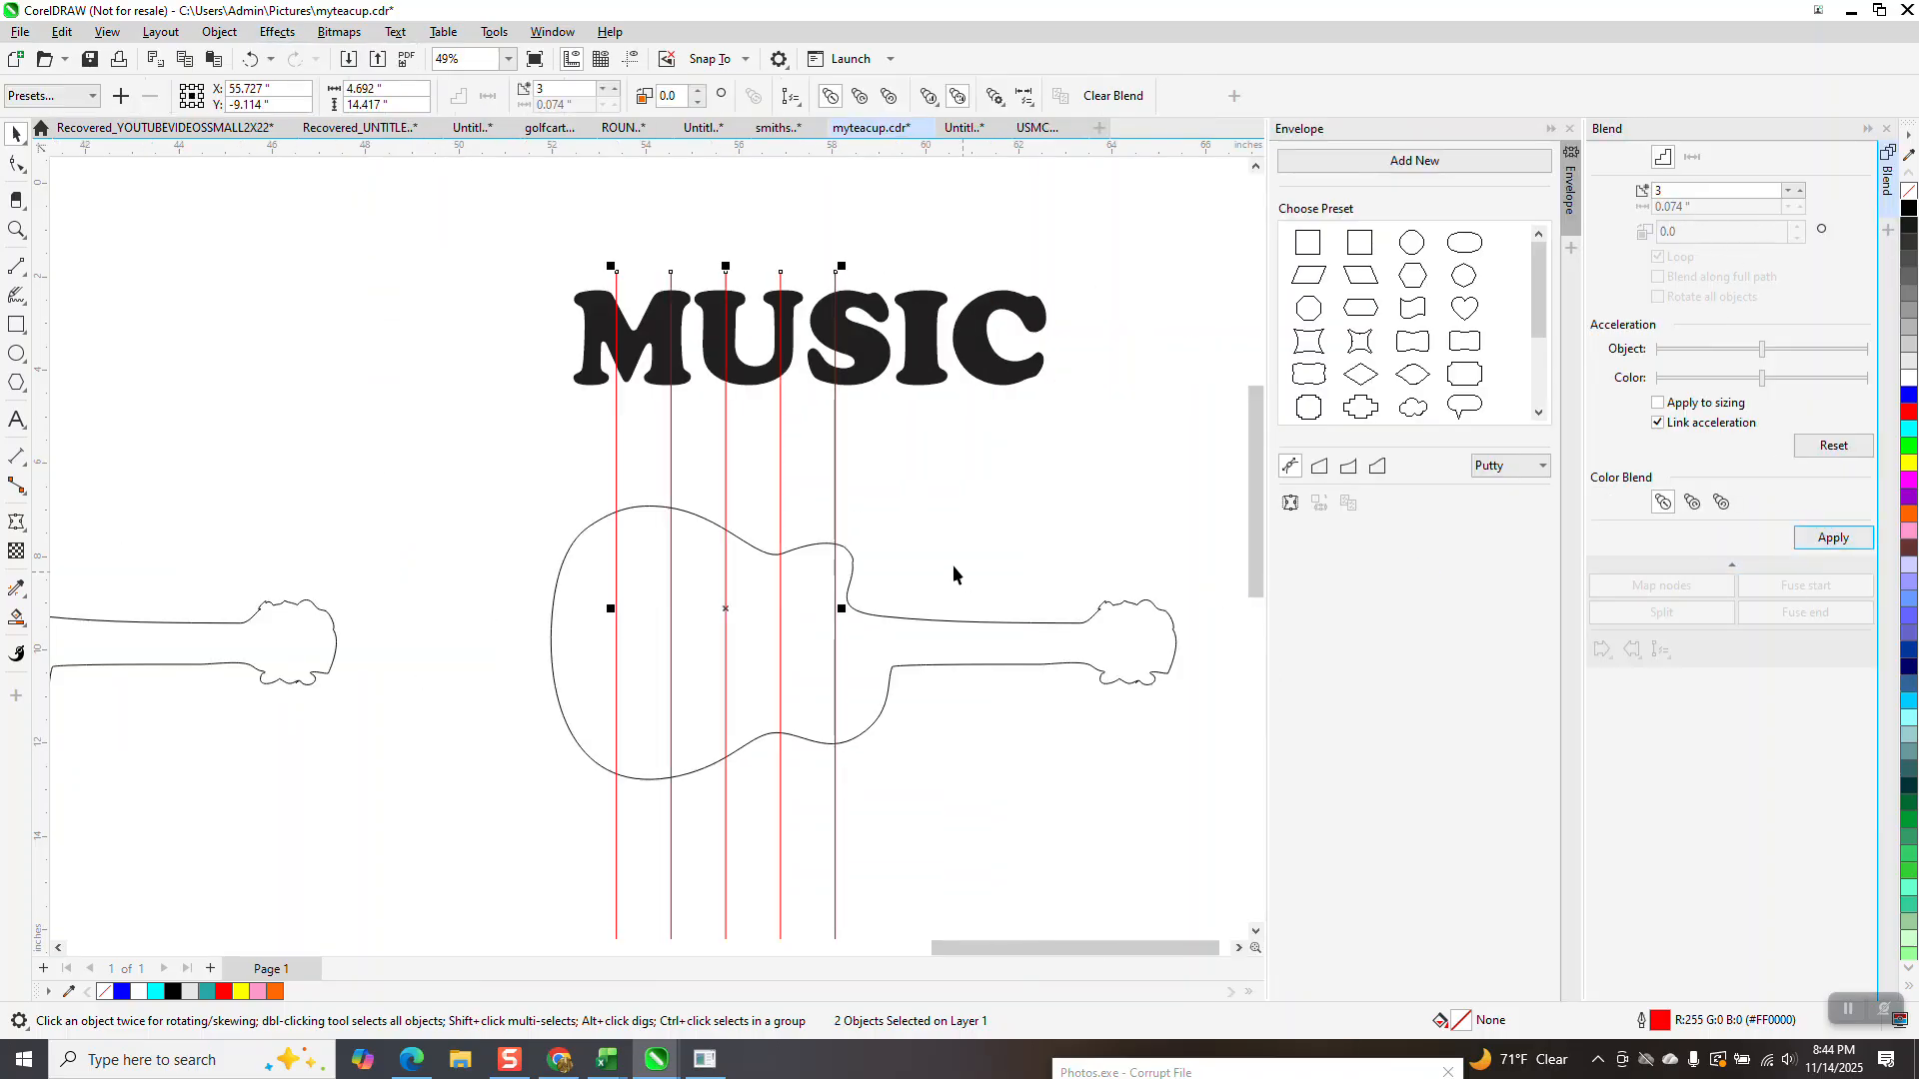
Step: Move the flat MUSIC text up clear of the dividing lines and break it apart into single letters
scroll(854, 622, "down", 2)
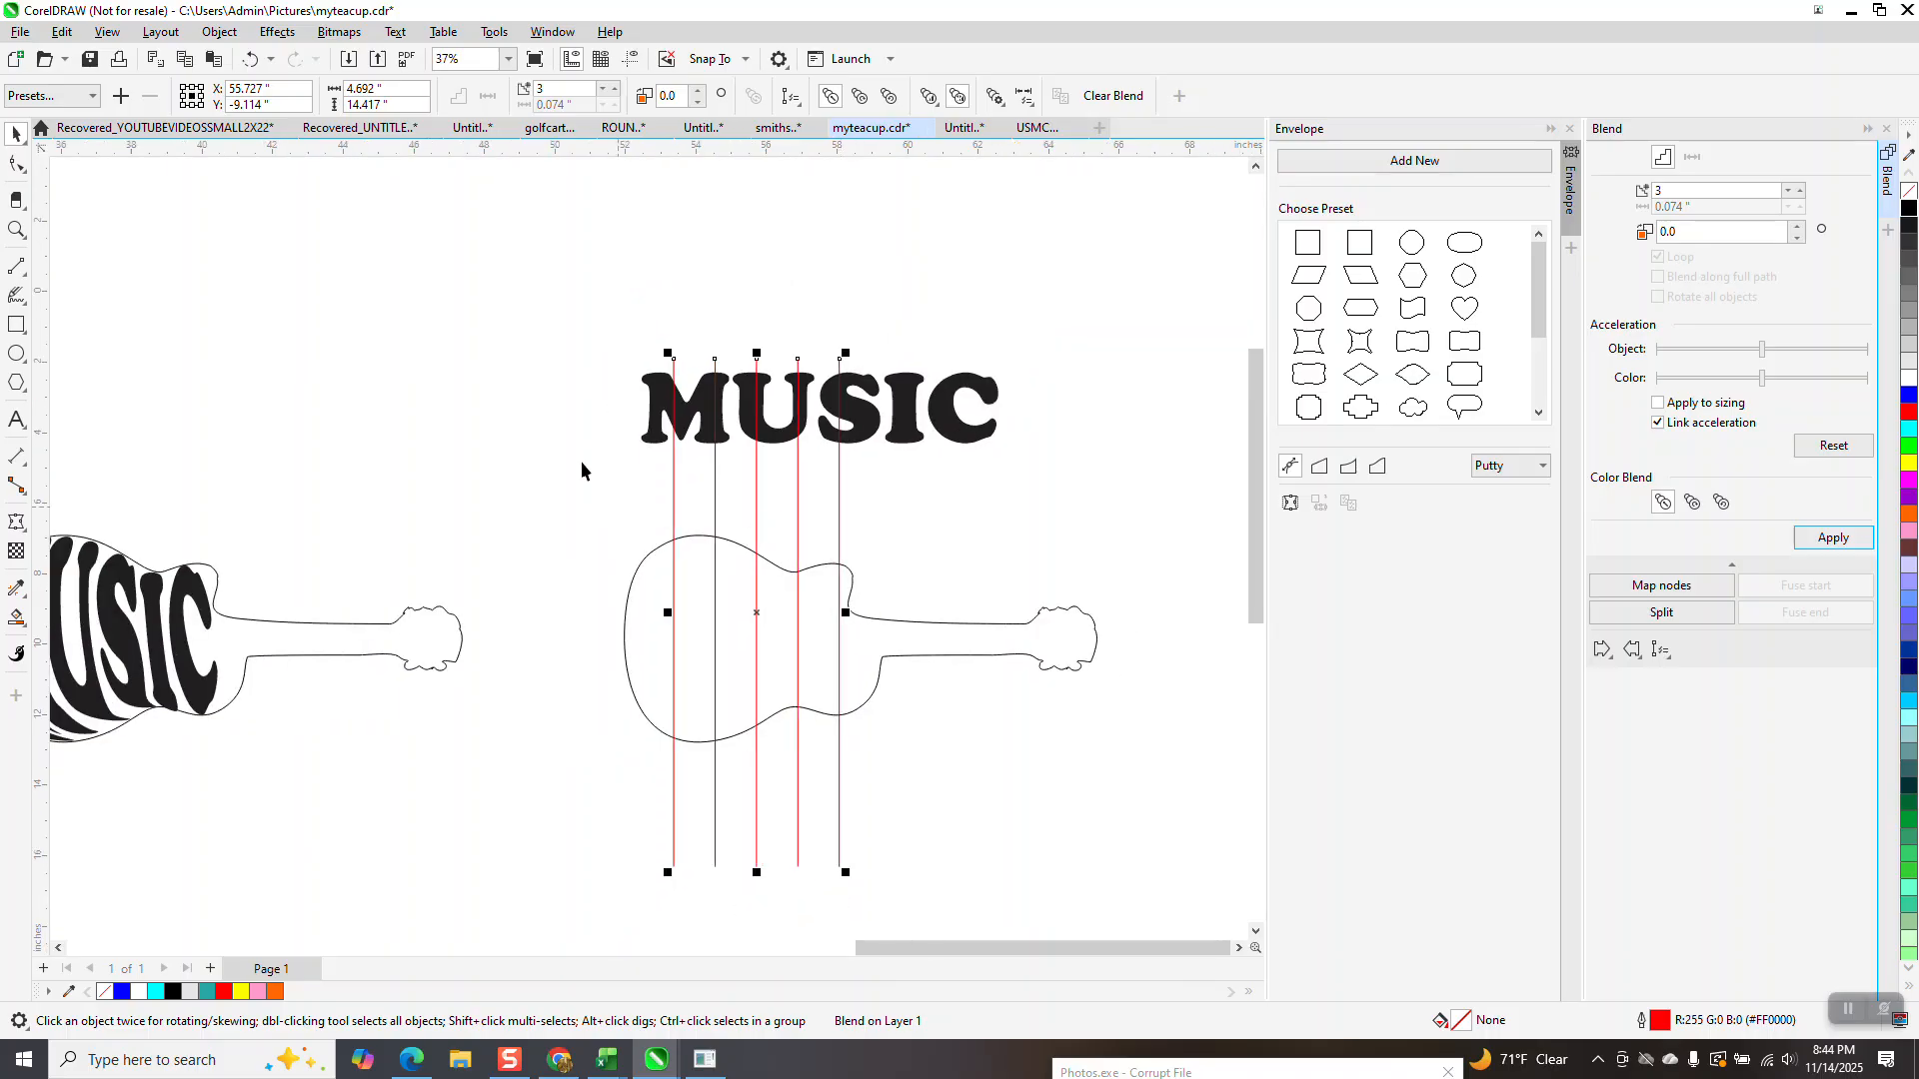
left_click_drag(659, 397, 566, 283)
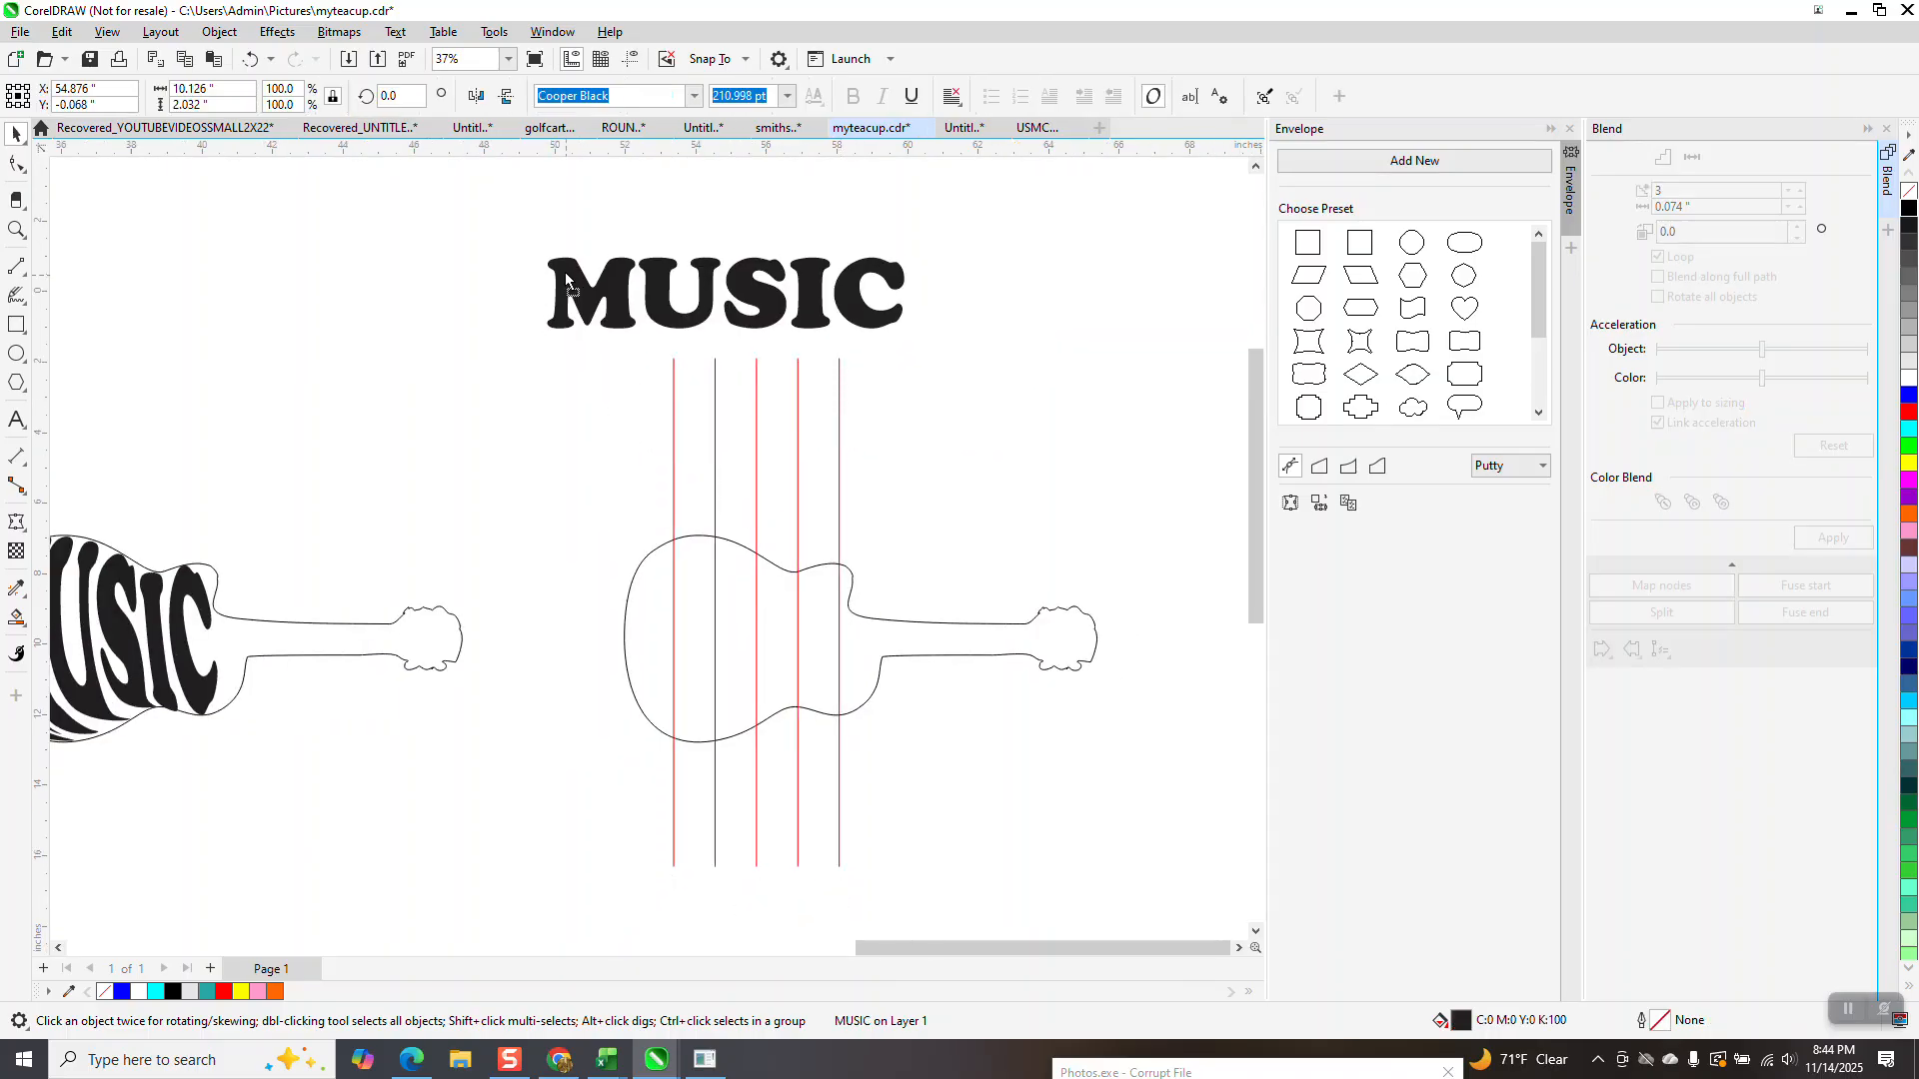
left_click(218, 35)
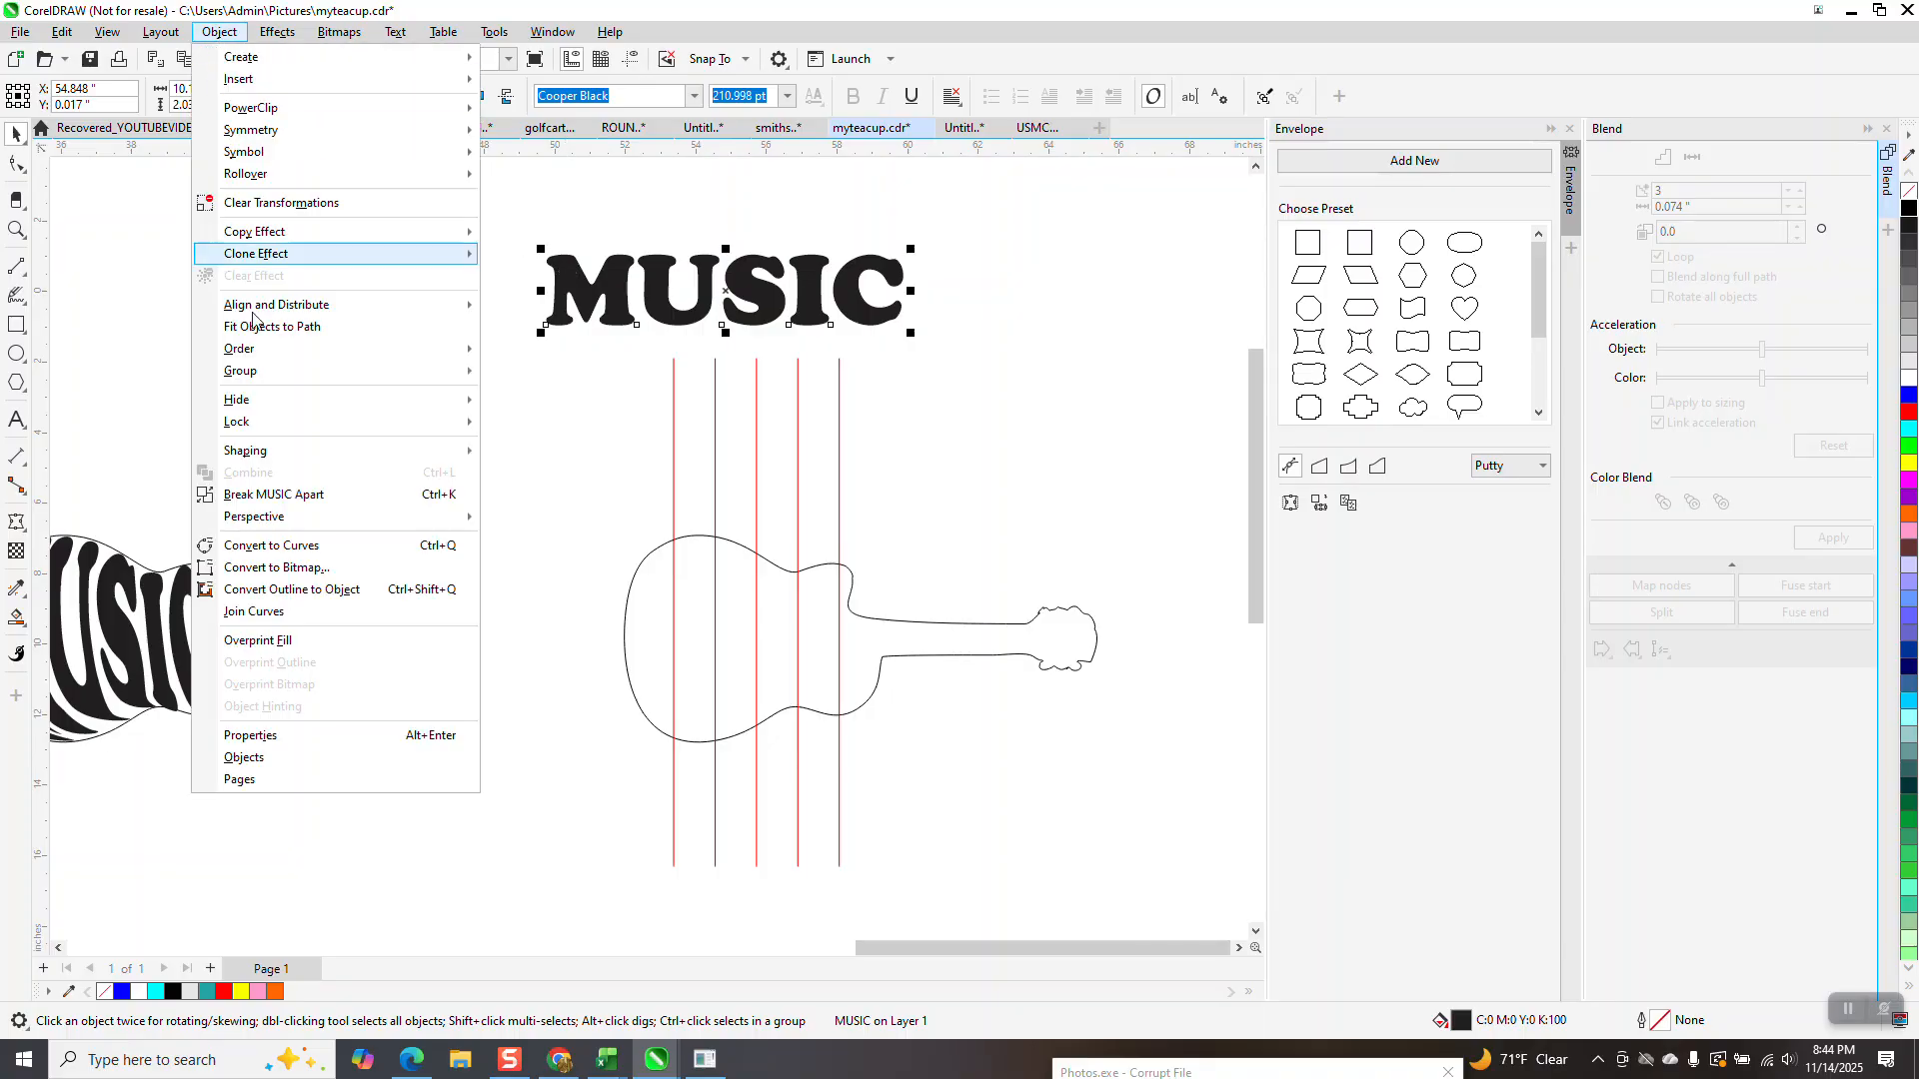
left_click(302, 504)
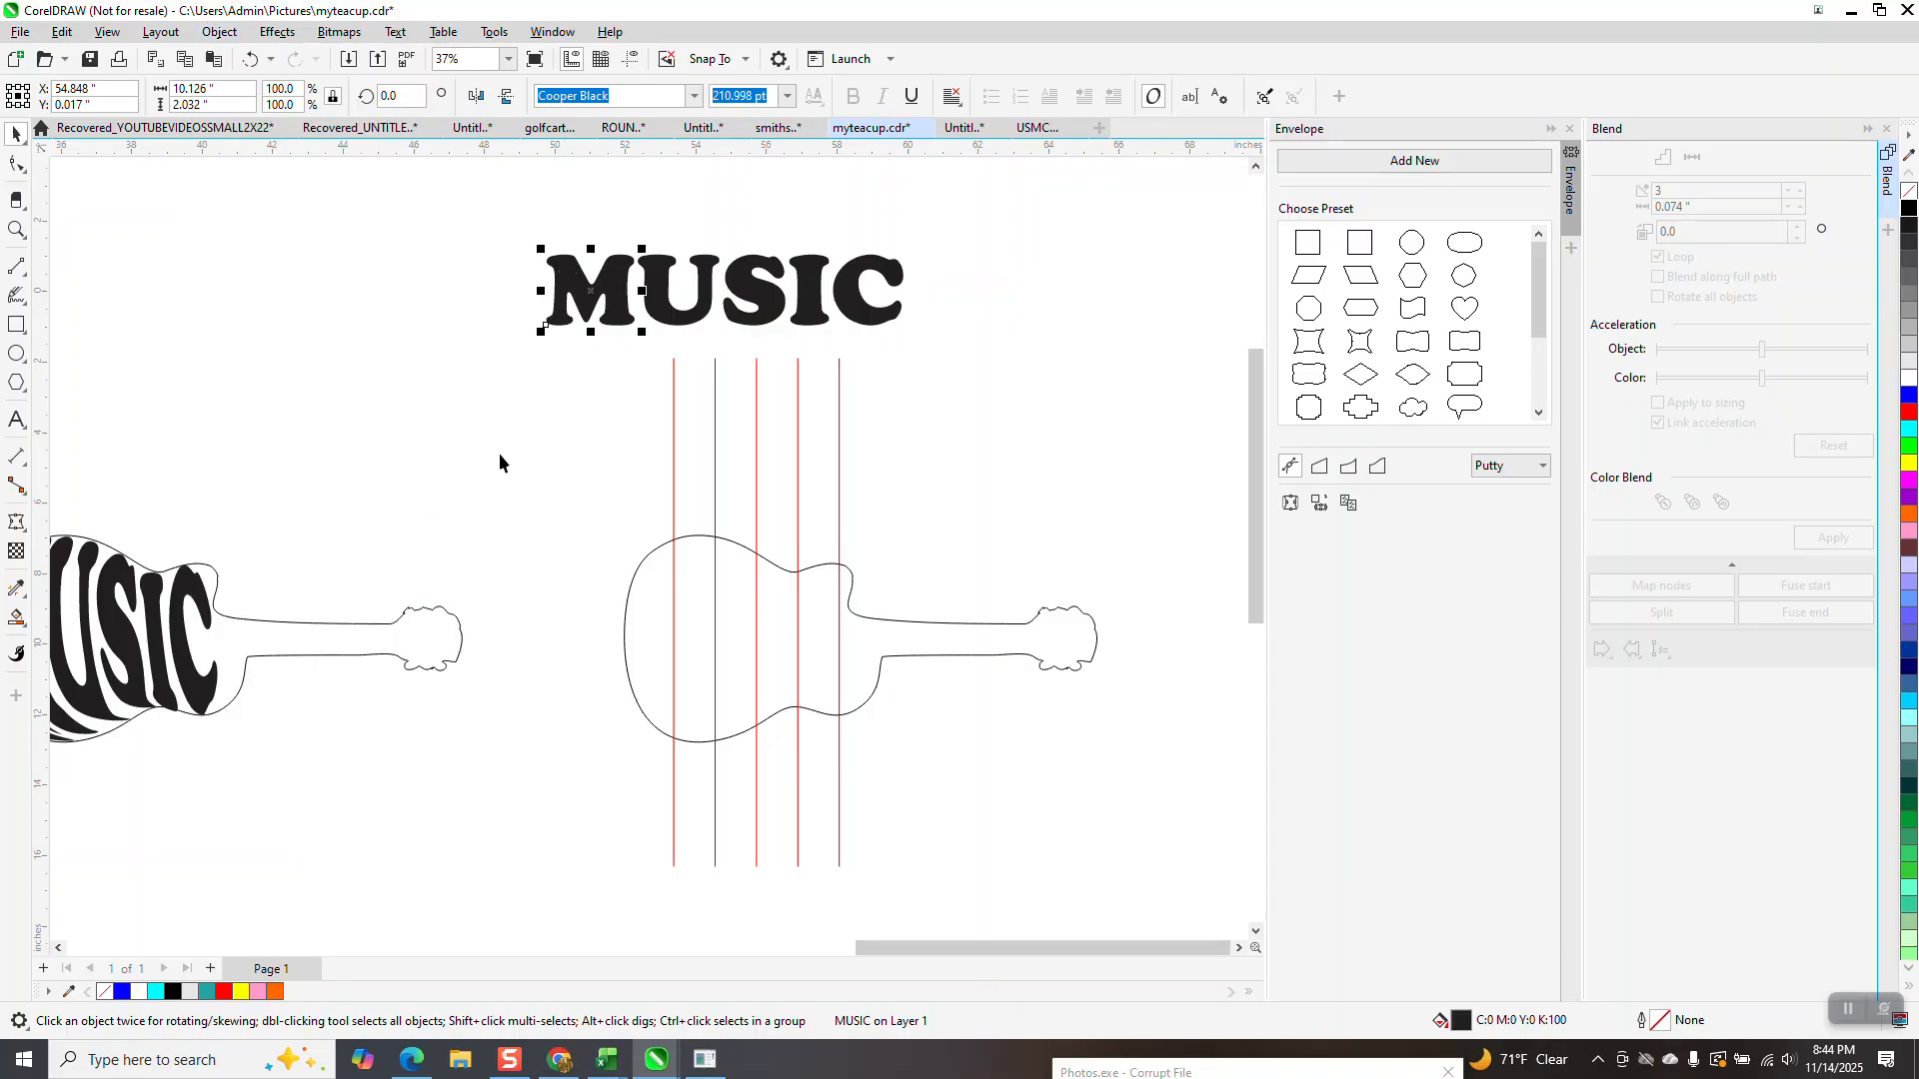
Step: Smart-fill the guitar body's first two sections in blue, moving the rounded end piece 6 inches down and the second 12 inches down
scroll(558, 388, "down", 1)
scroll(628, 416, "down", 1)
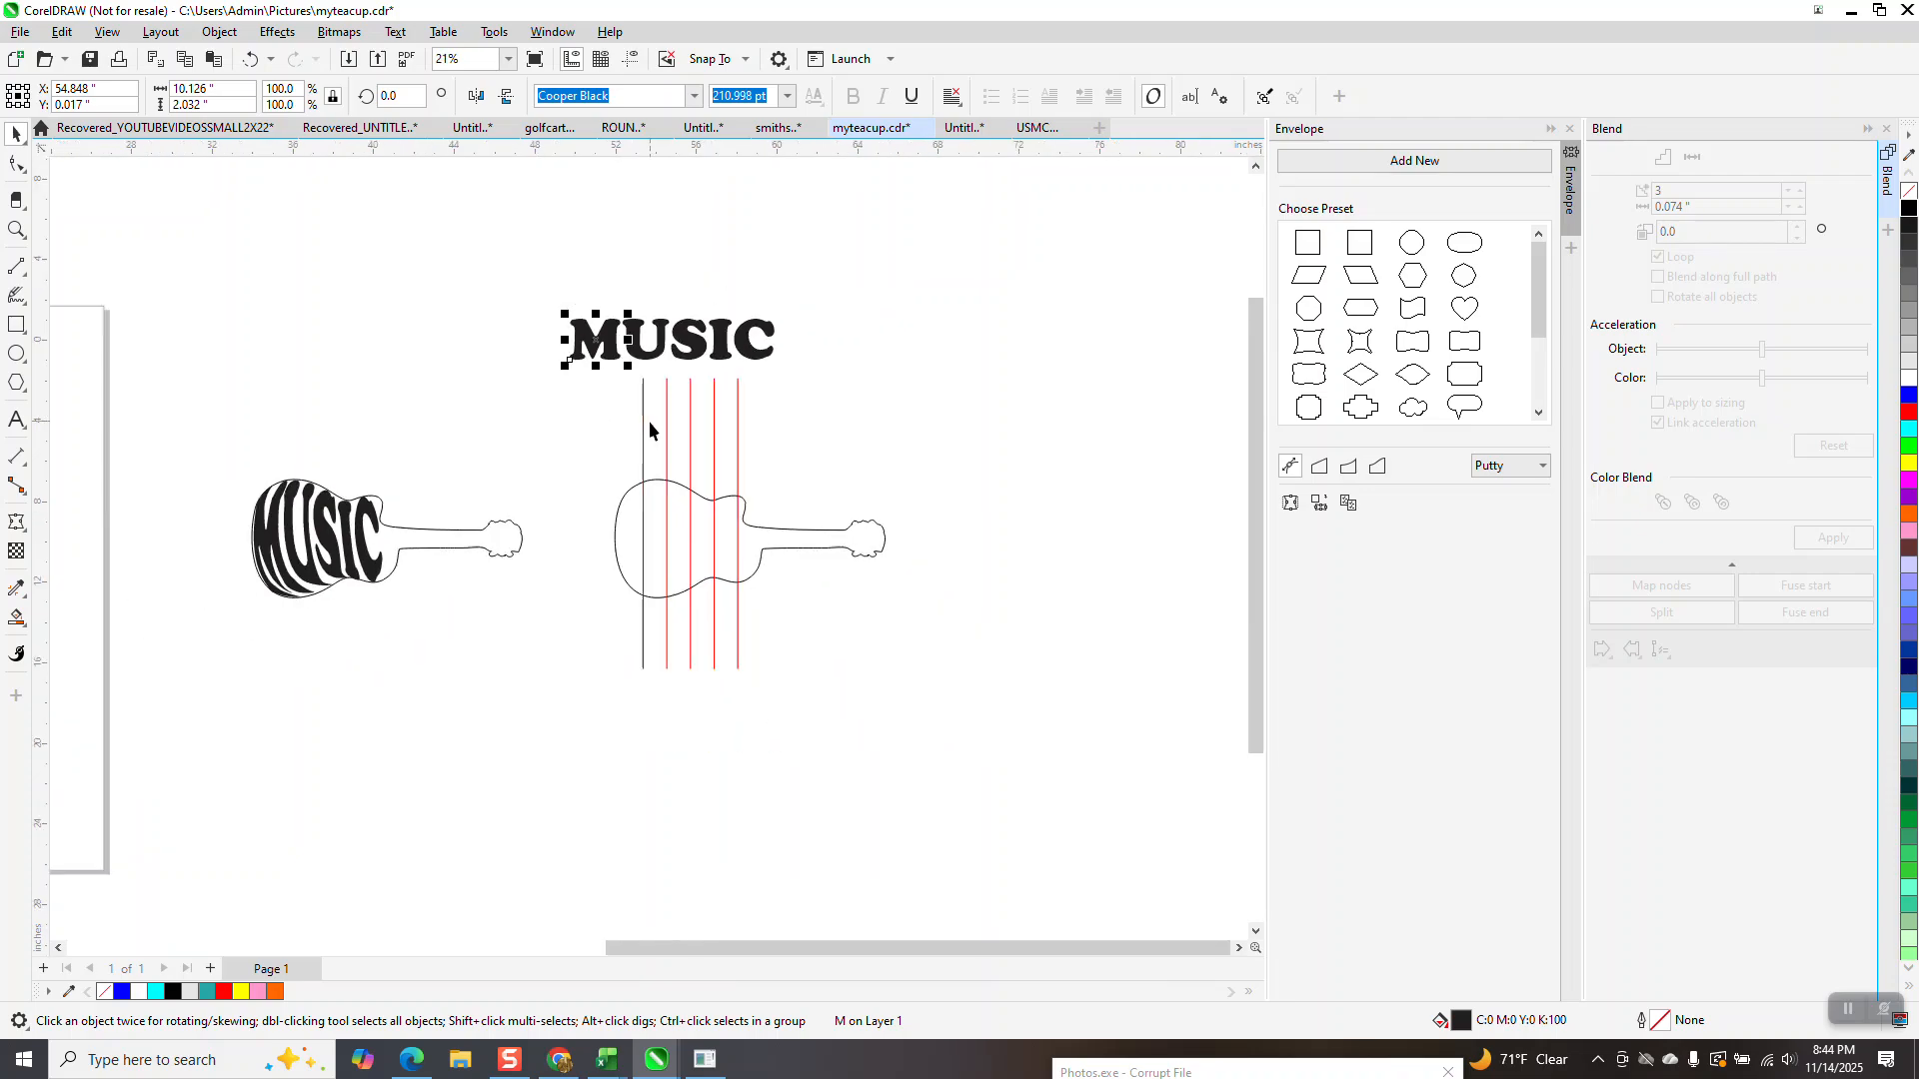
left_click(16, 618)
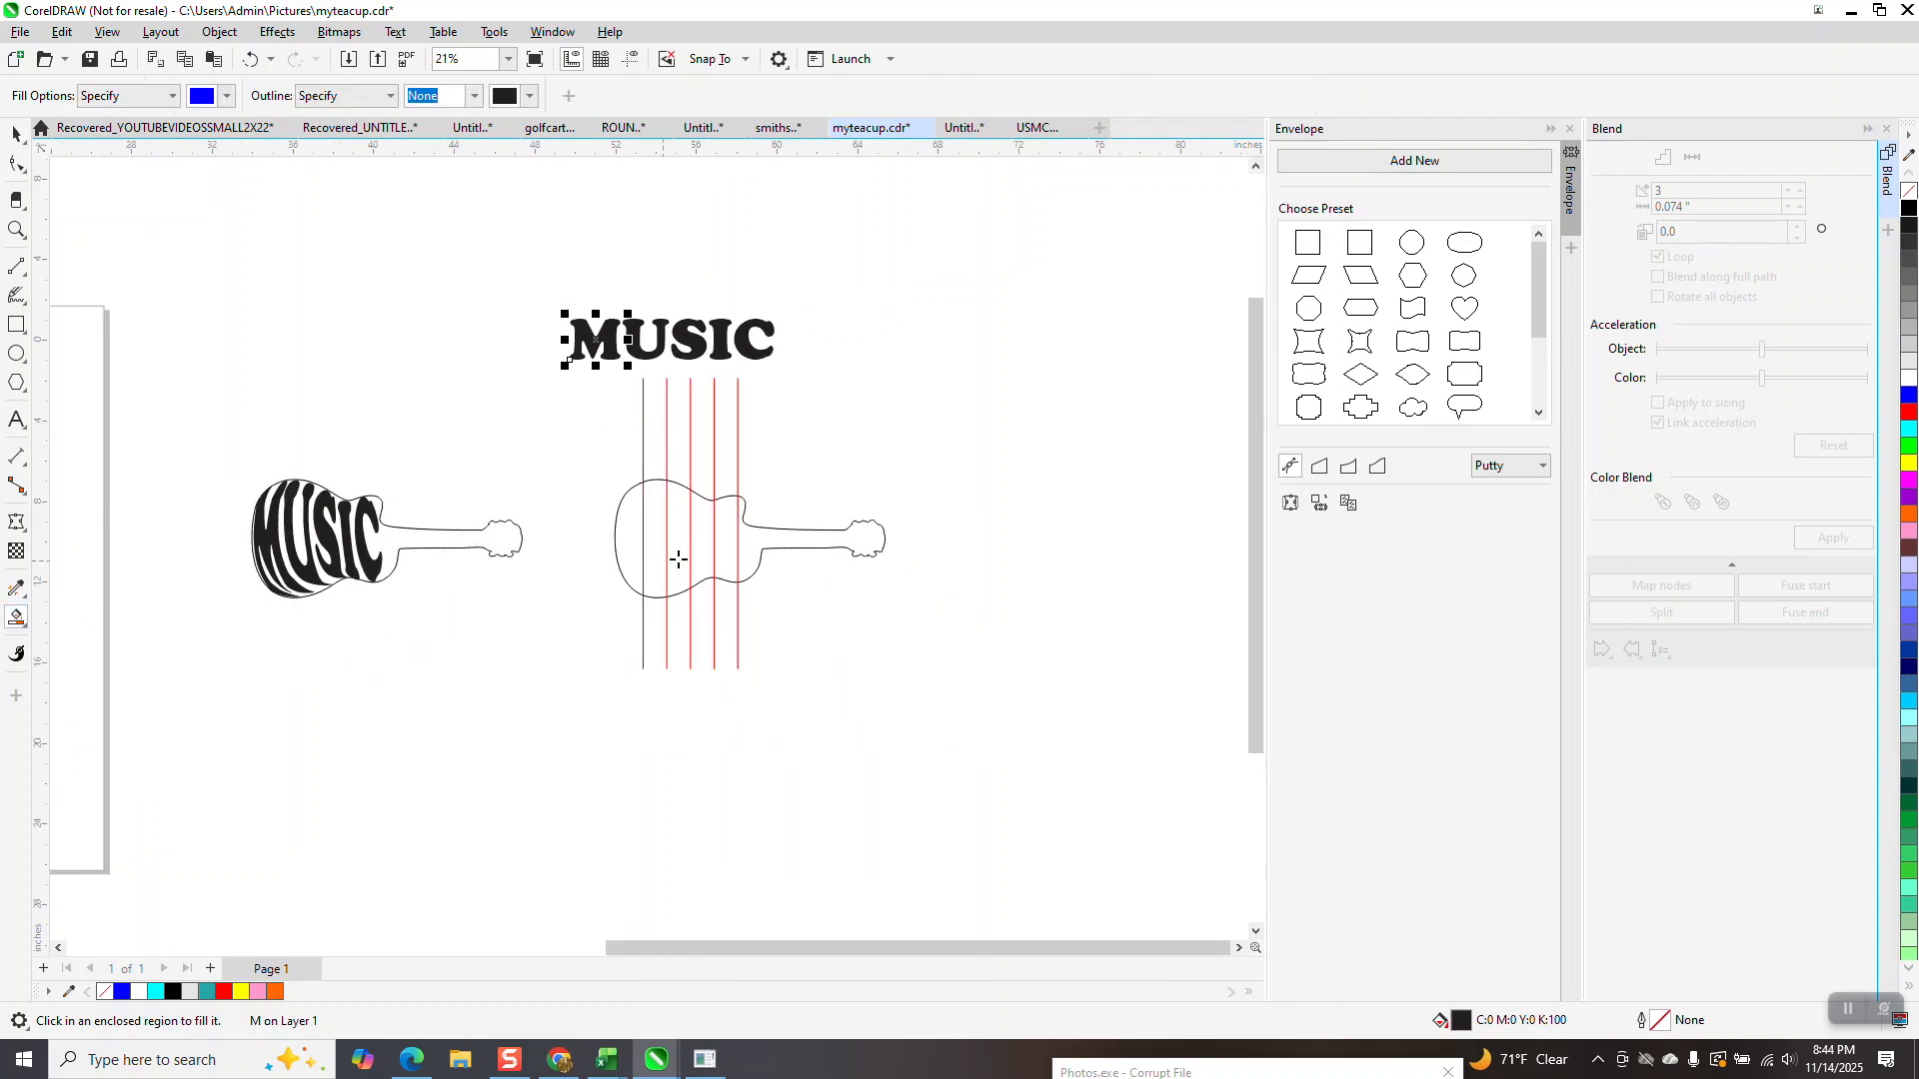
left_click(637, 531)
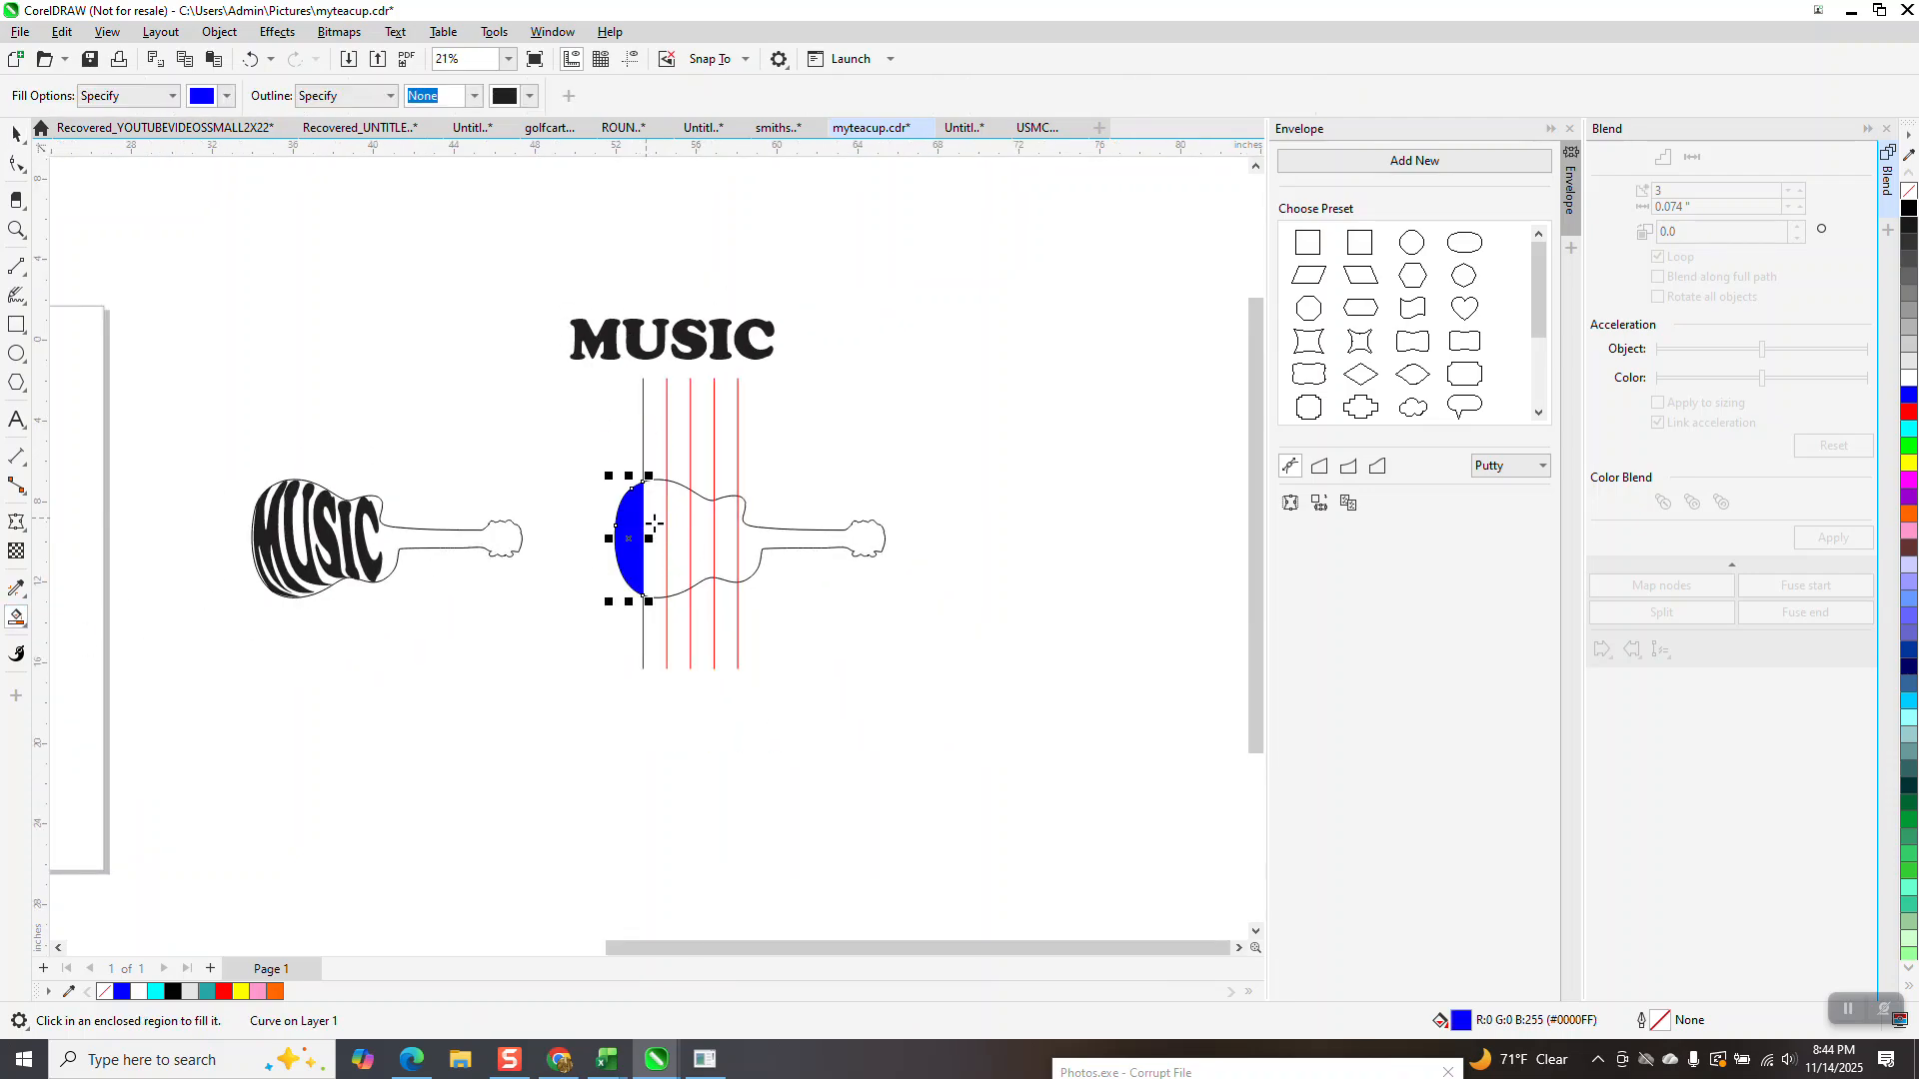
key("Left")
key("Right")
key("Down")
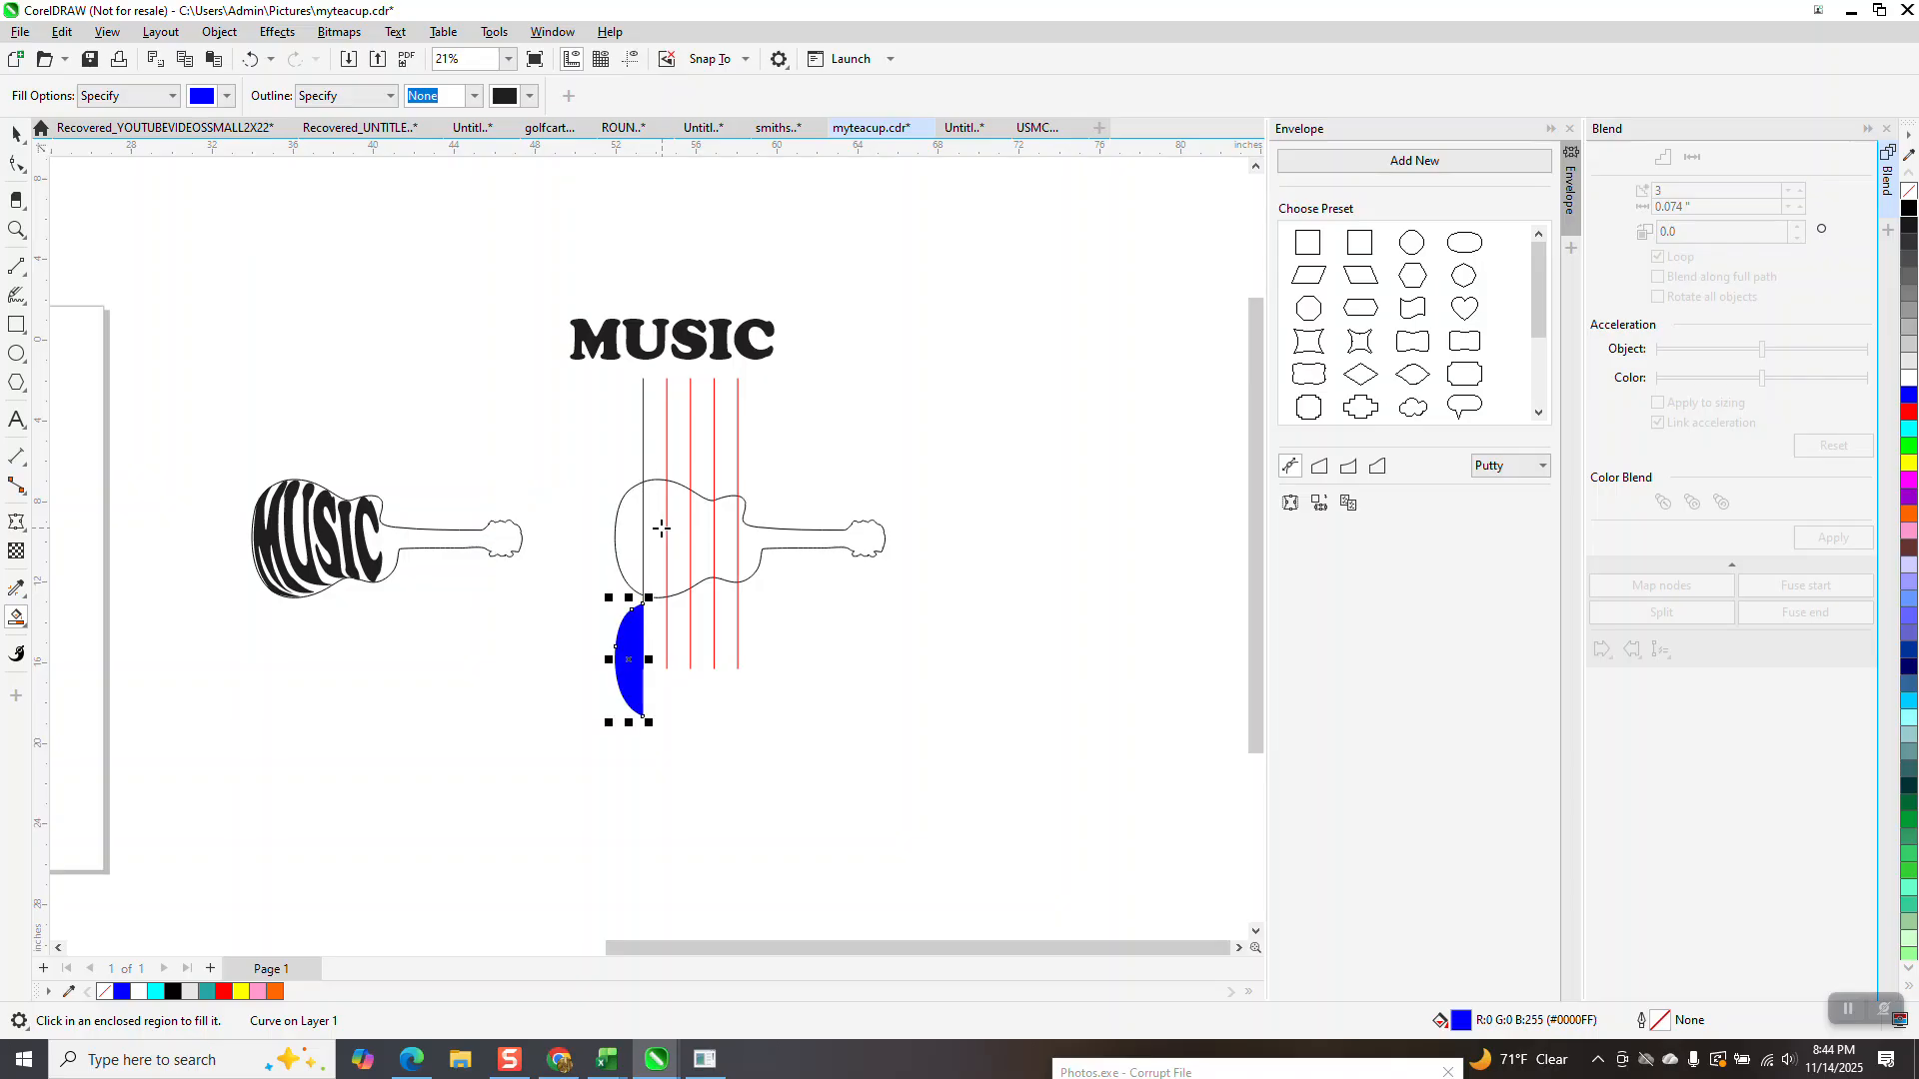
left_click(660, 528)
key("Down")
key("Down")
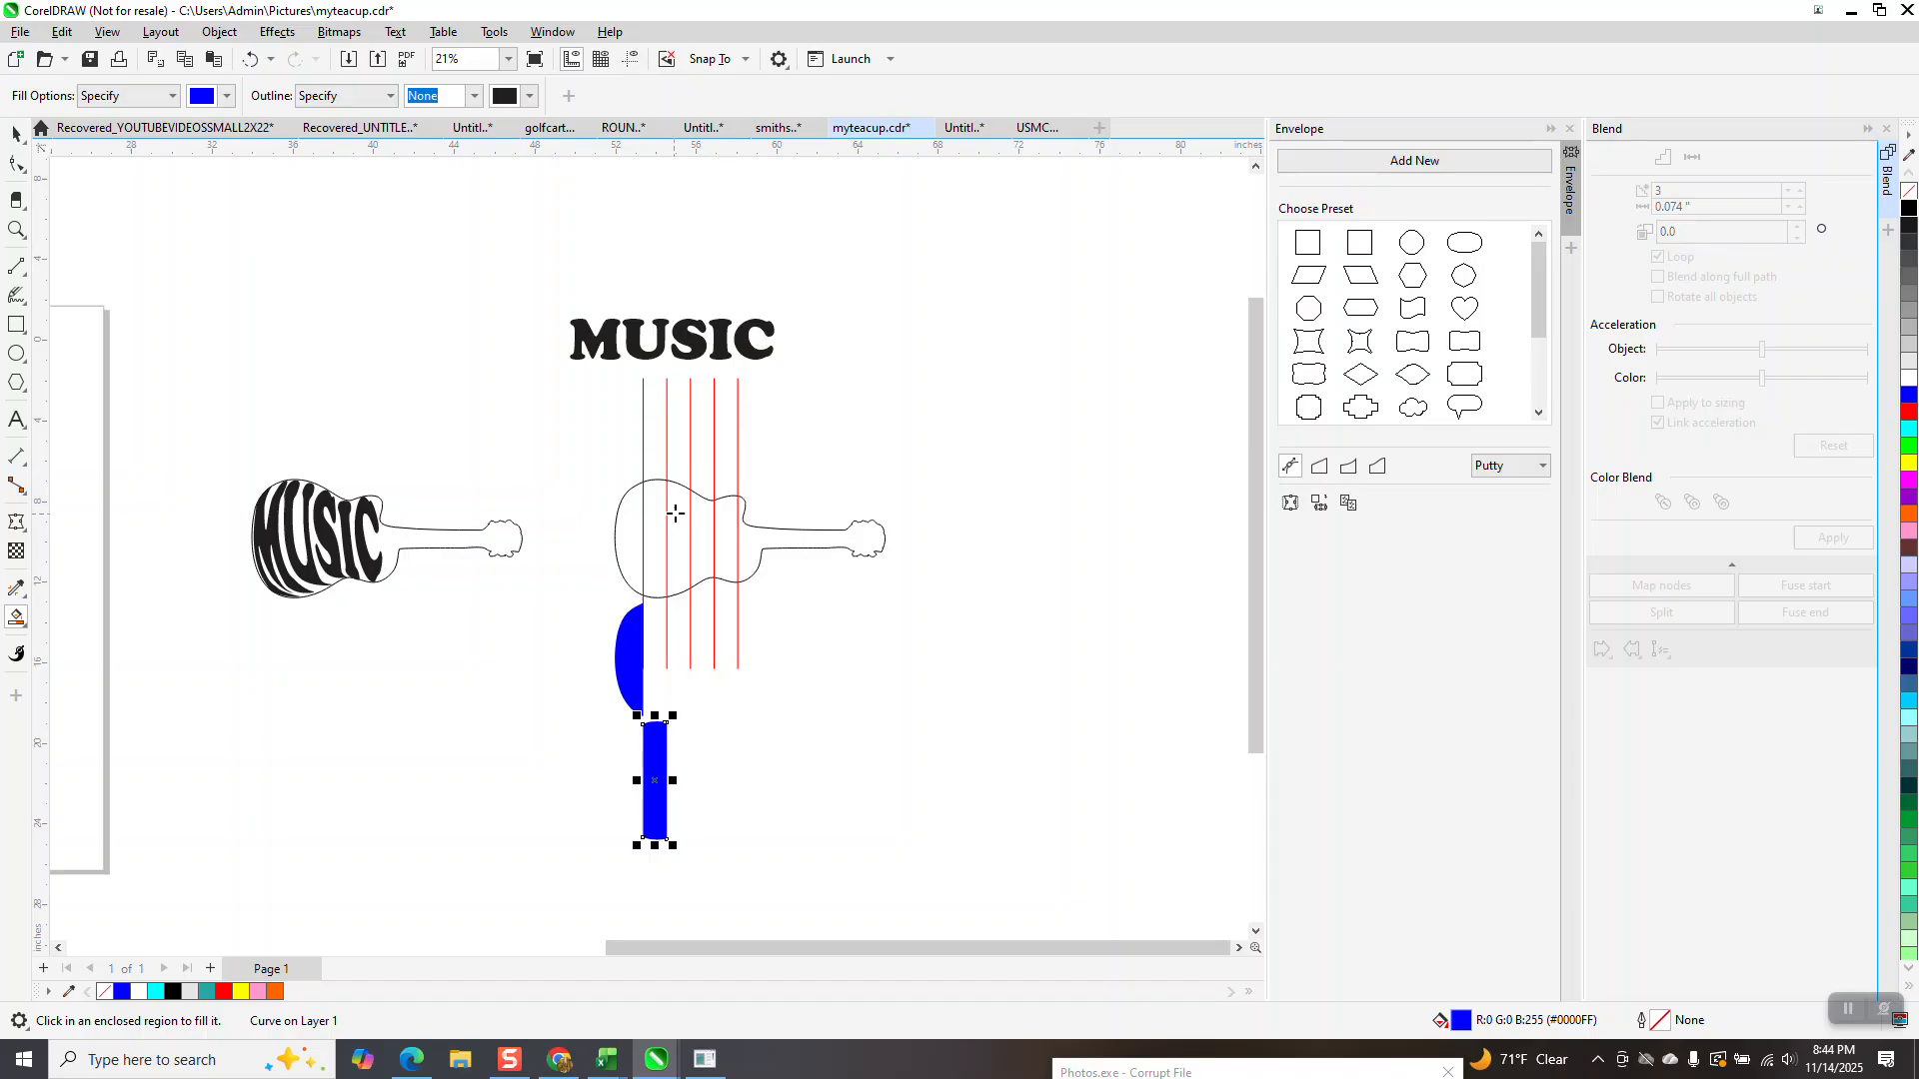
Step: Smart-fill the remaining three body sections in blue, moving the third and fifth 6 inches down and the fourth 12 inches down
left_click(678, 511)
key("Down")
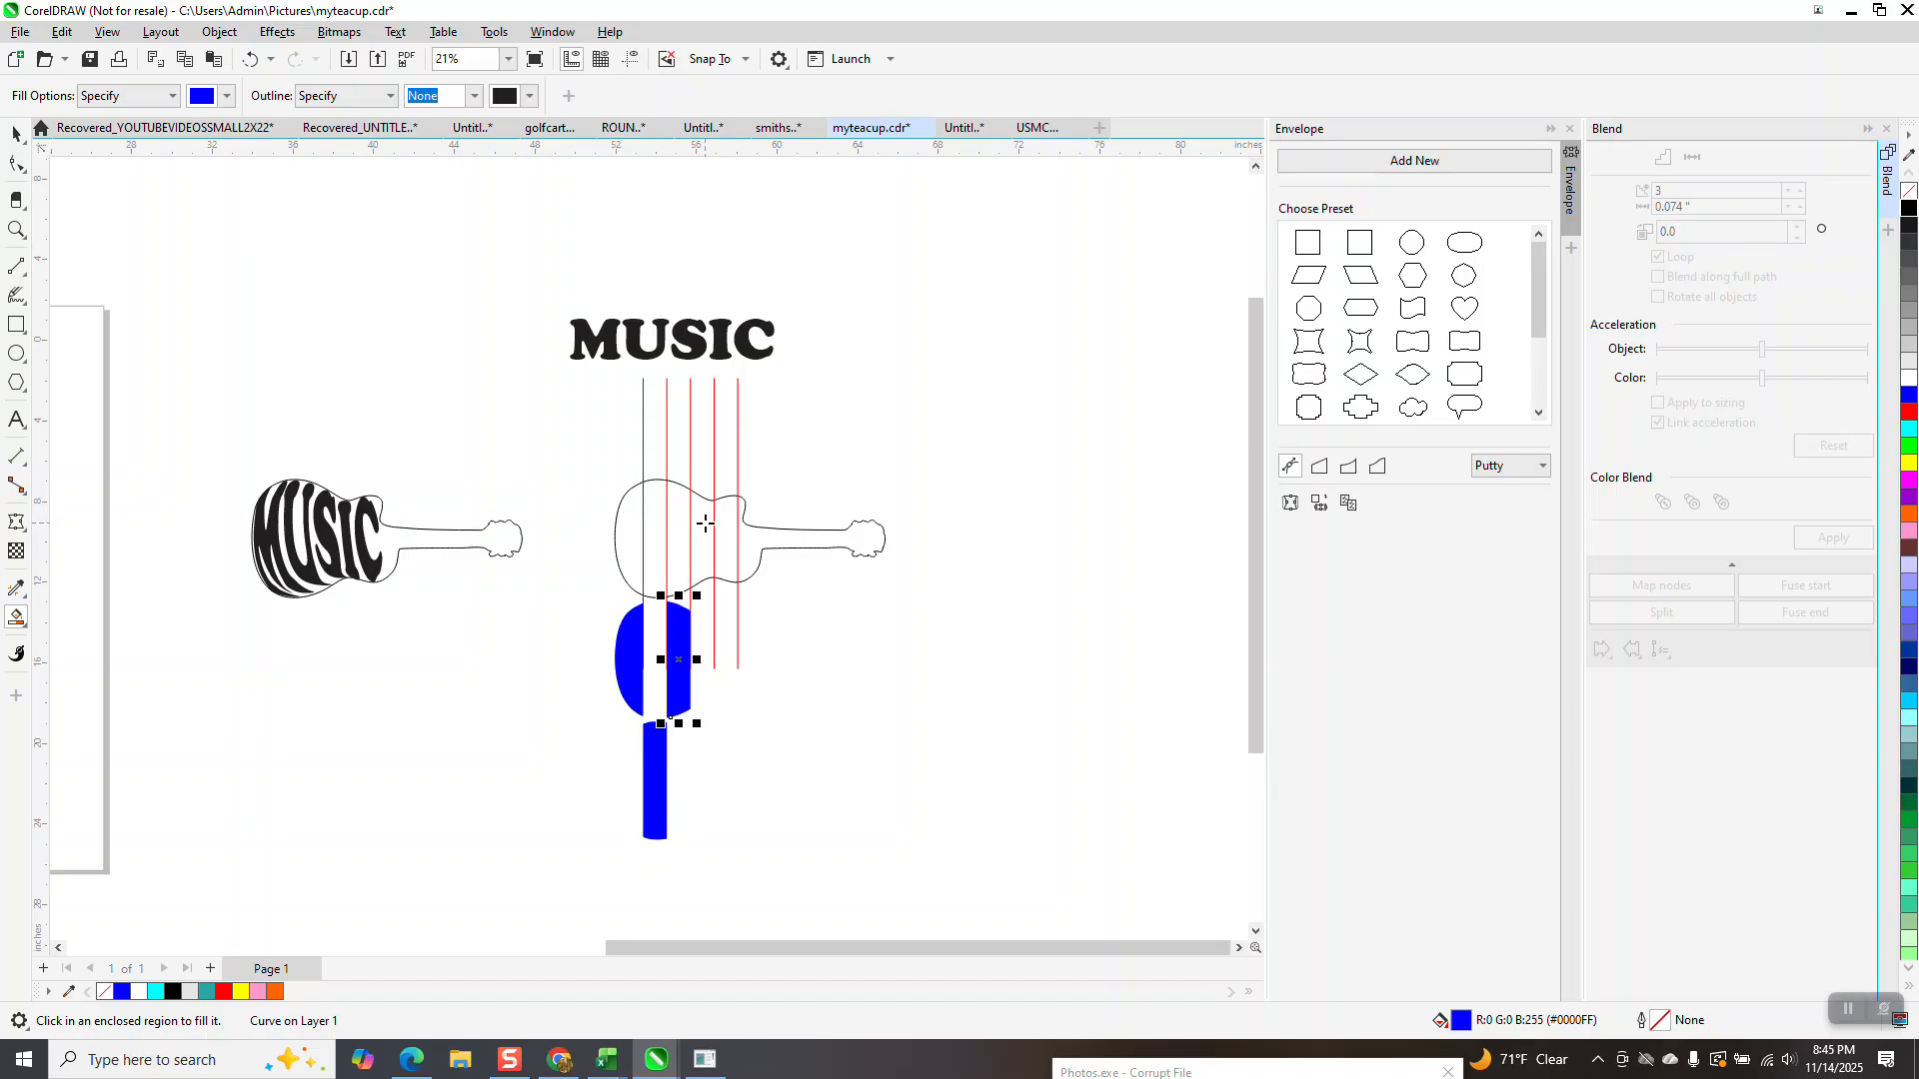
left_click(706, 523)
key("Down")
key("Down")
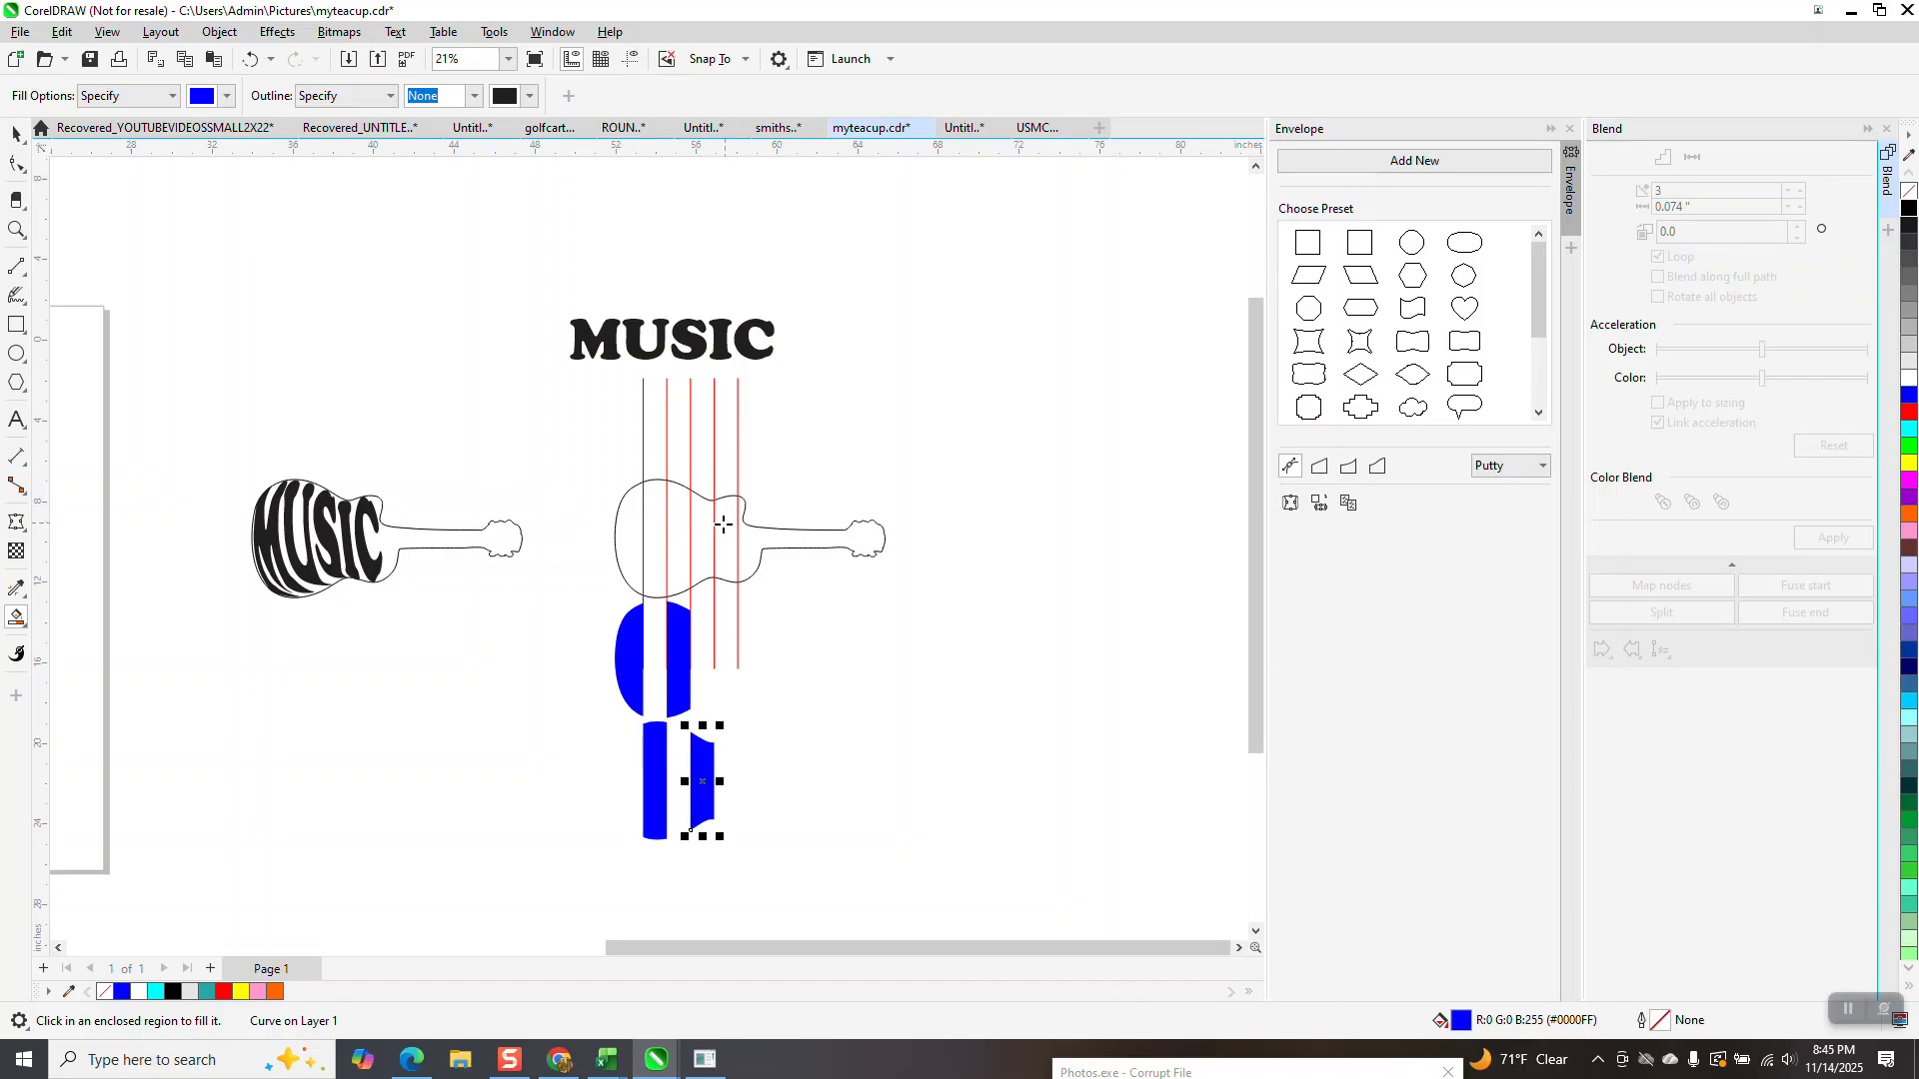
left_click(724, 554)
key("Down")
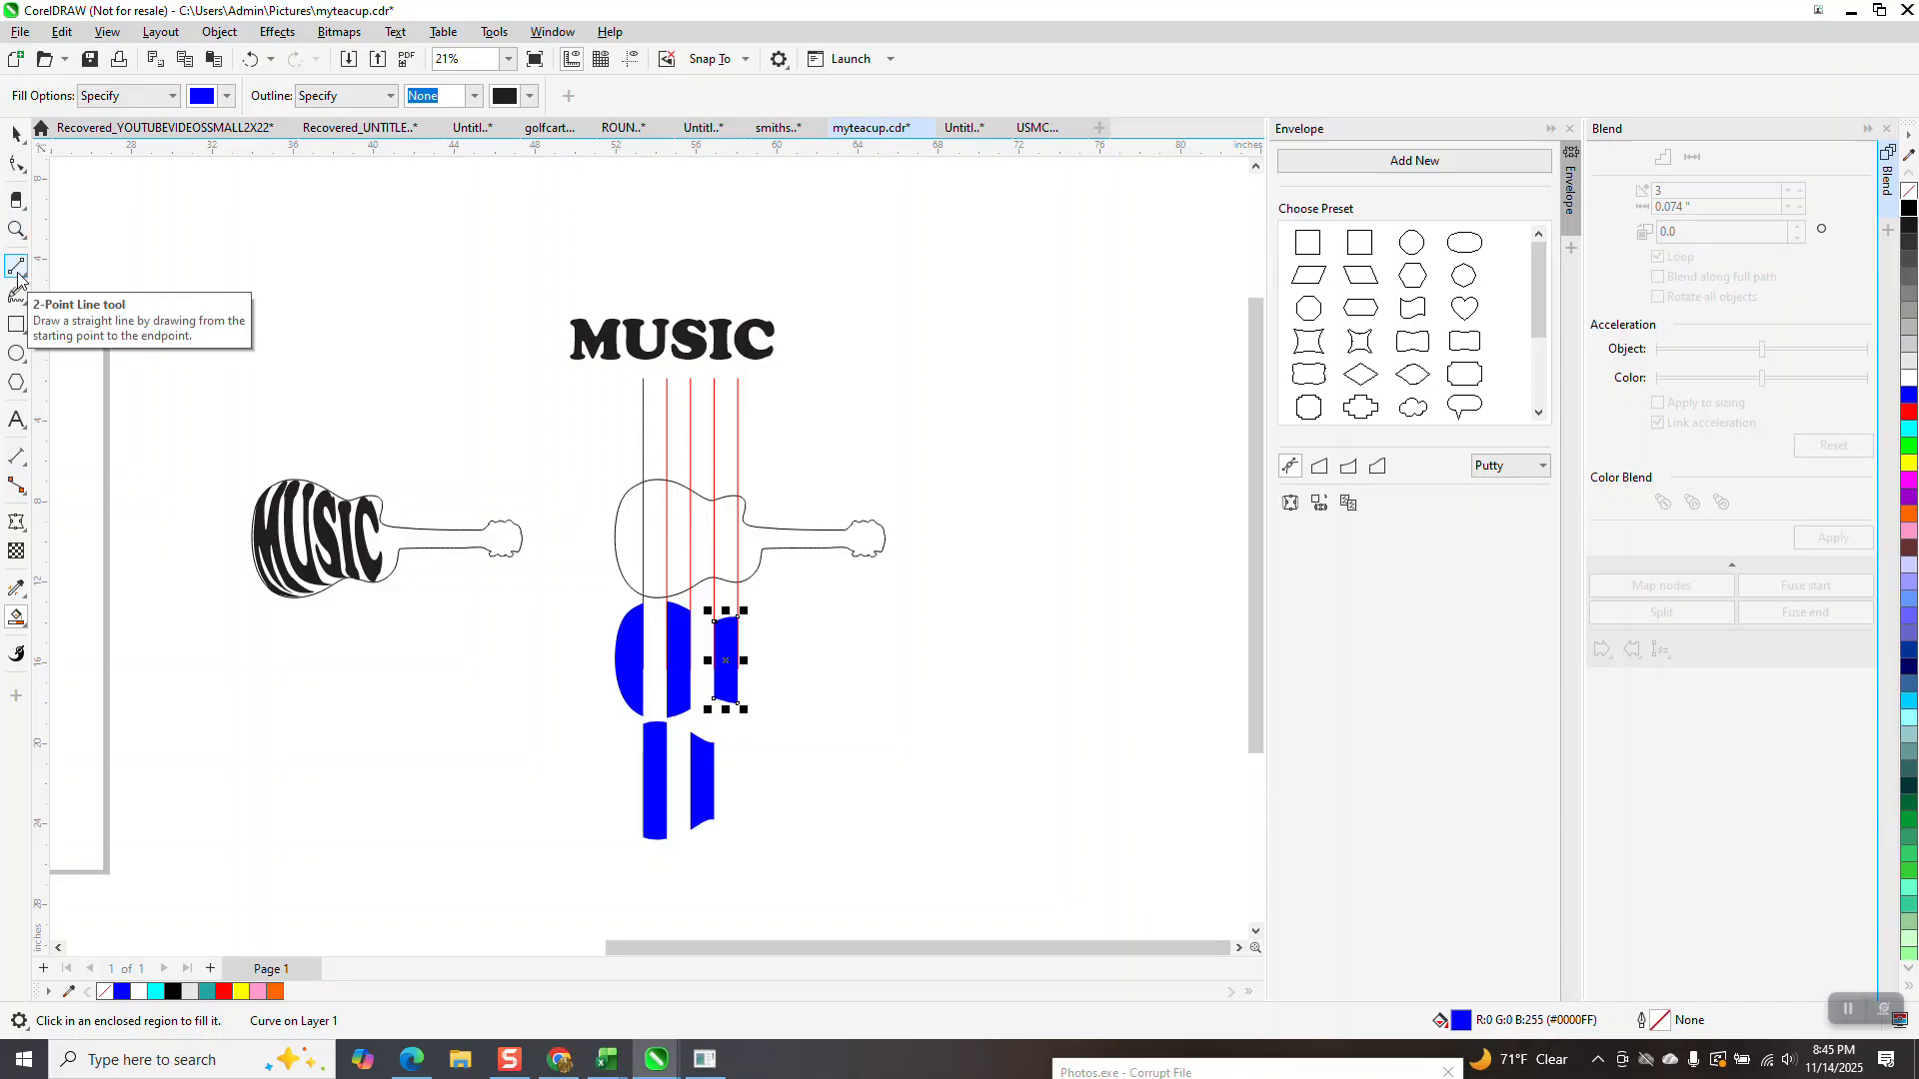
Step: Delete the blended red dividing lines from the second guitar
left_click(16, 133)
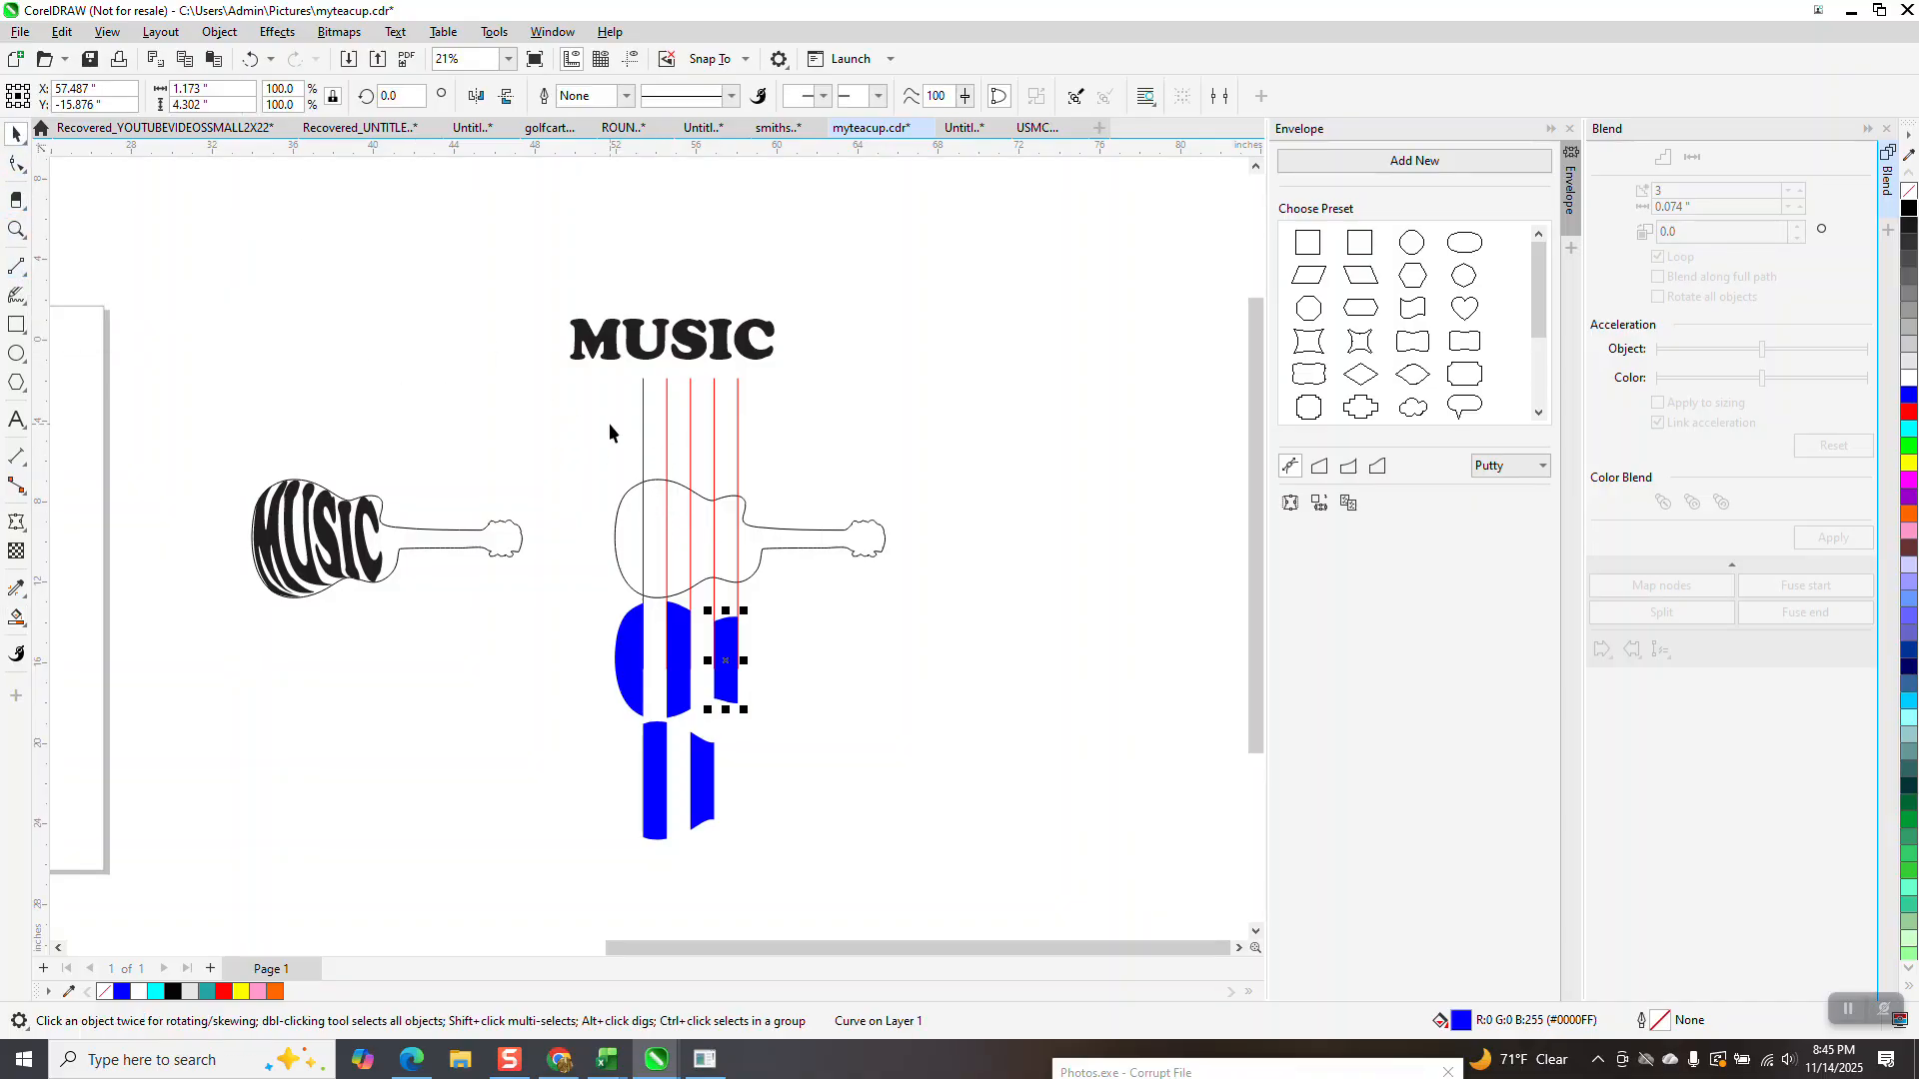
left_click_drag(591, 396, 828, 418)
key("Delete")
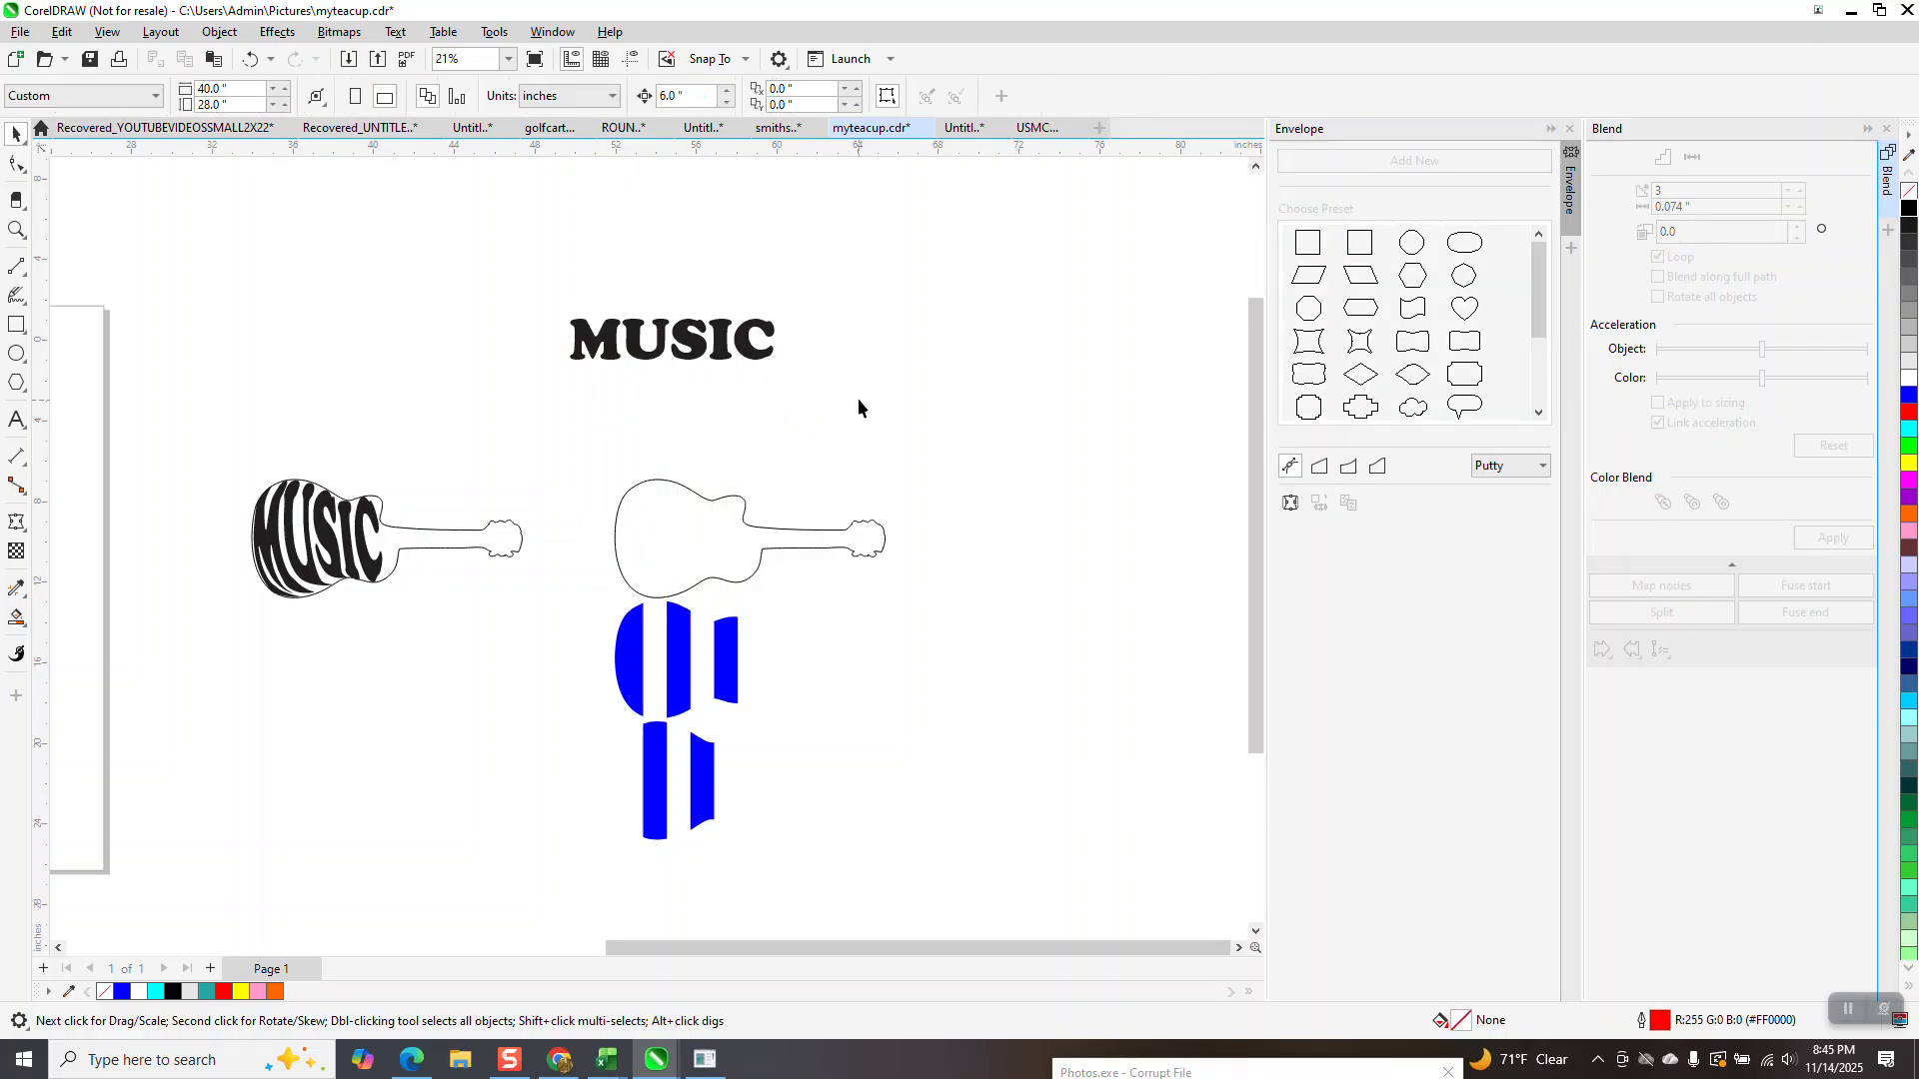
Step: Remove the blue fill from the five section shapes and give them a black outline
left_click_drag(855, 876, 850, 878)
left_click(1909, 198)
right_click(1908, 210)
Step: Place the M beside the rounded end section and envelope it to that shape using the Vertical mapping mode
left_click_drag(615, 360, 580, 641)
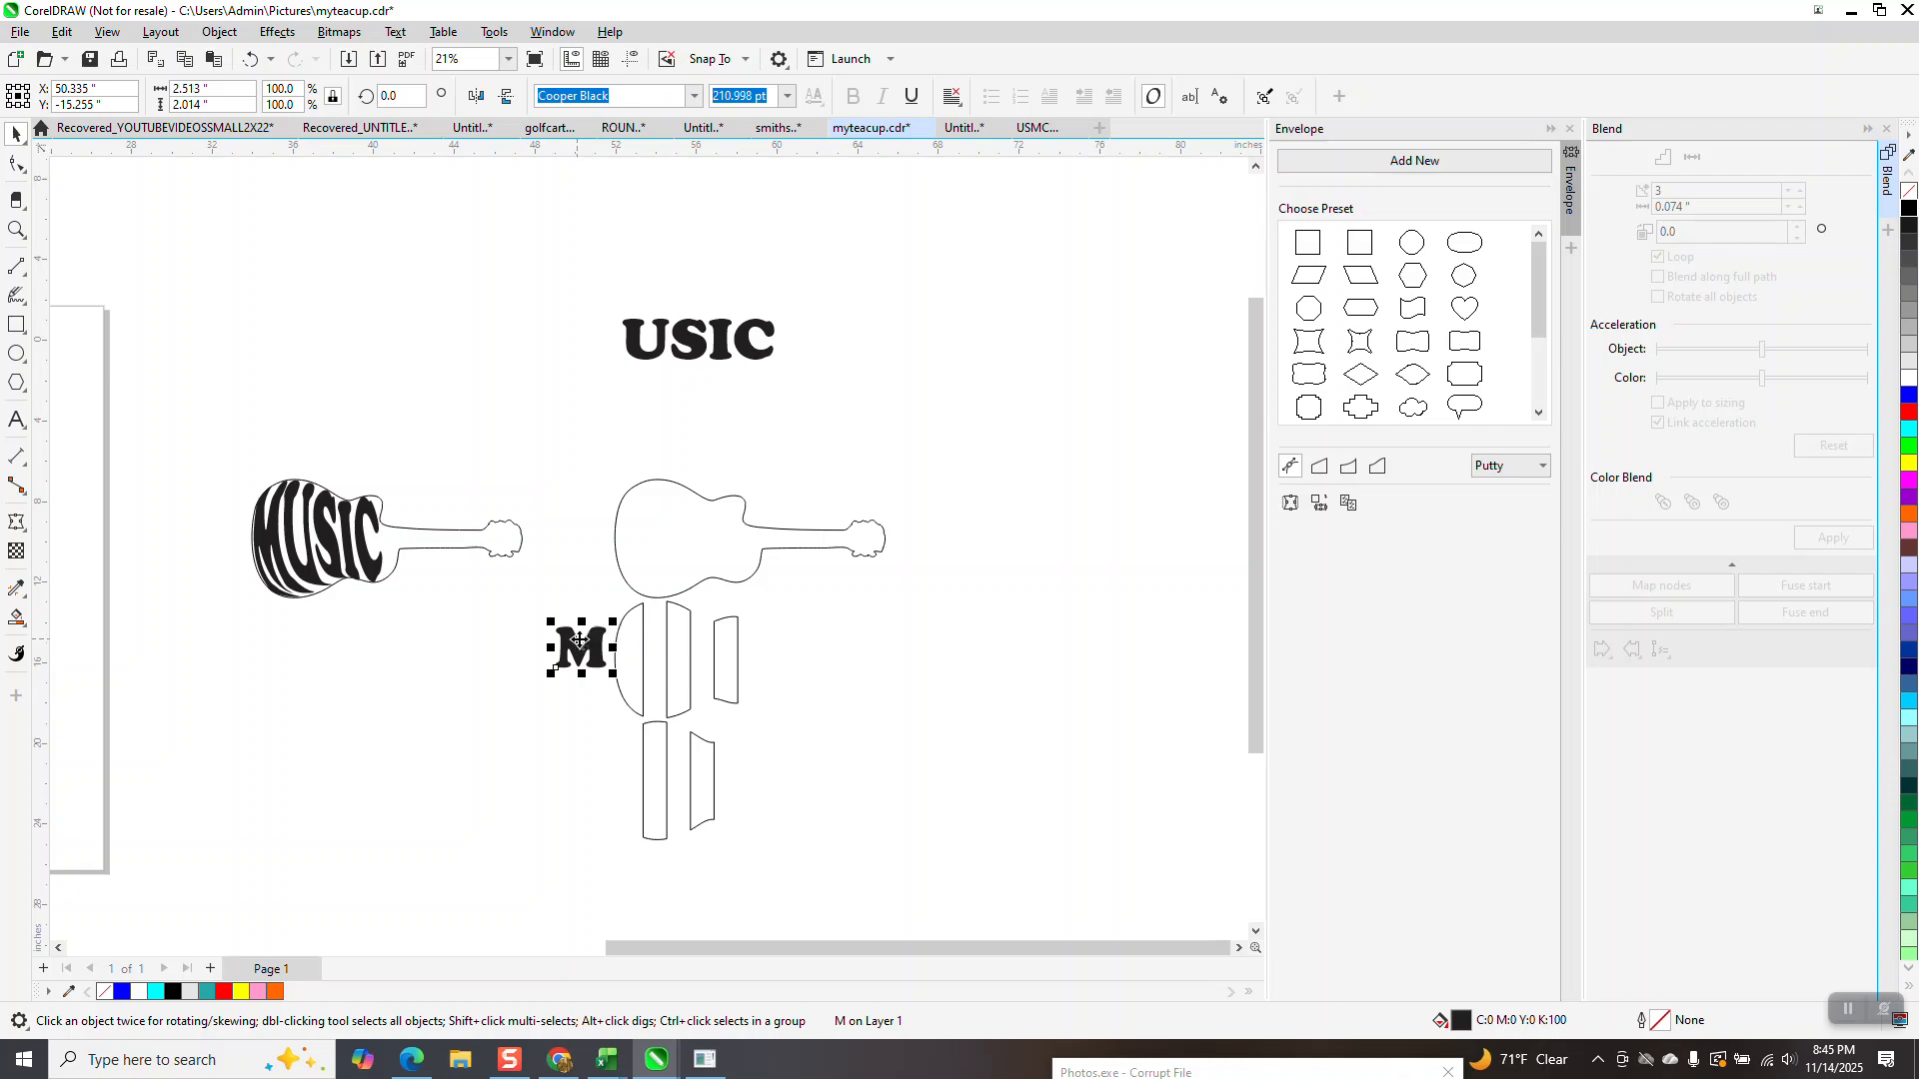
left_click(1499, 466)
left_click(1504, 535)
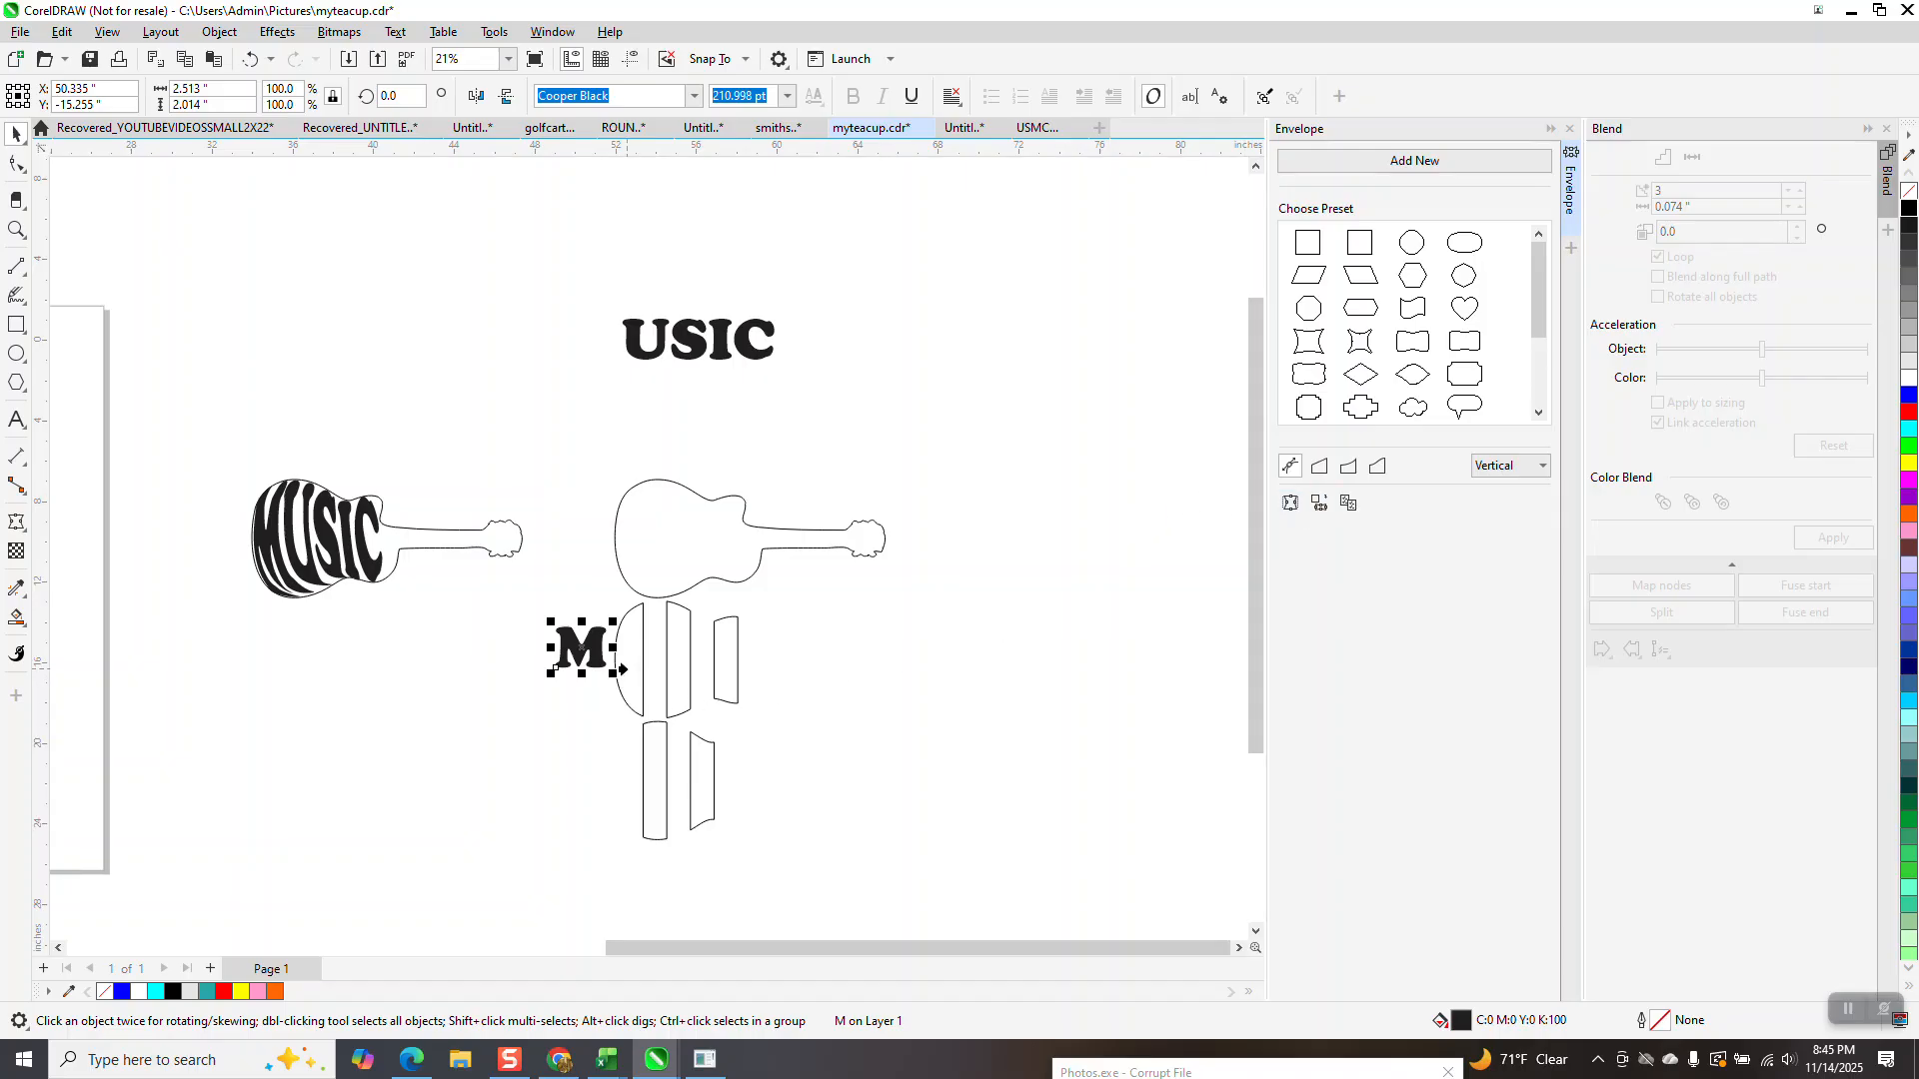
left_click(632, 676)
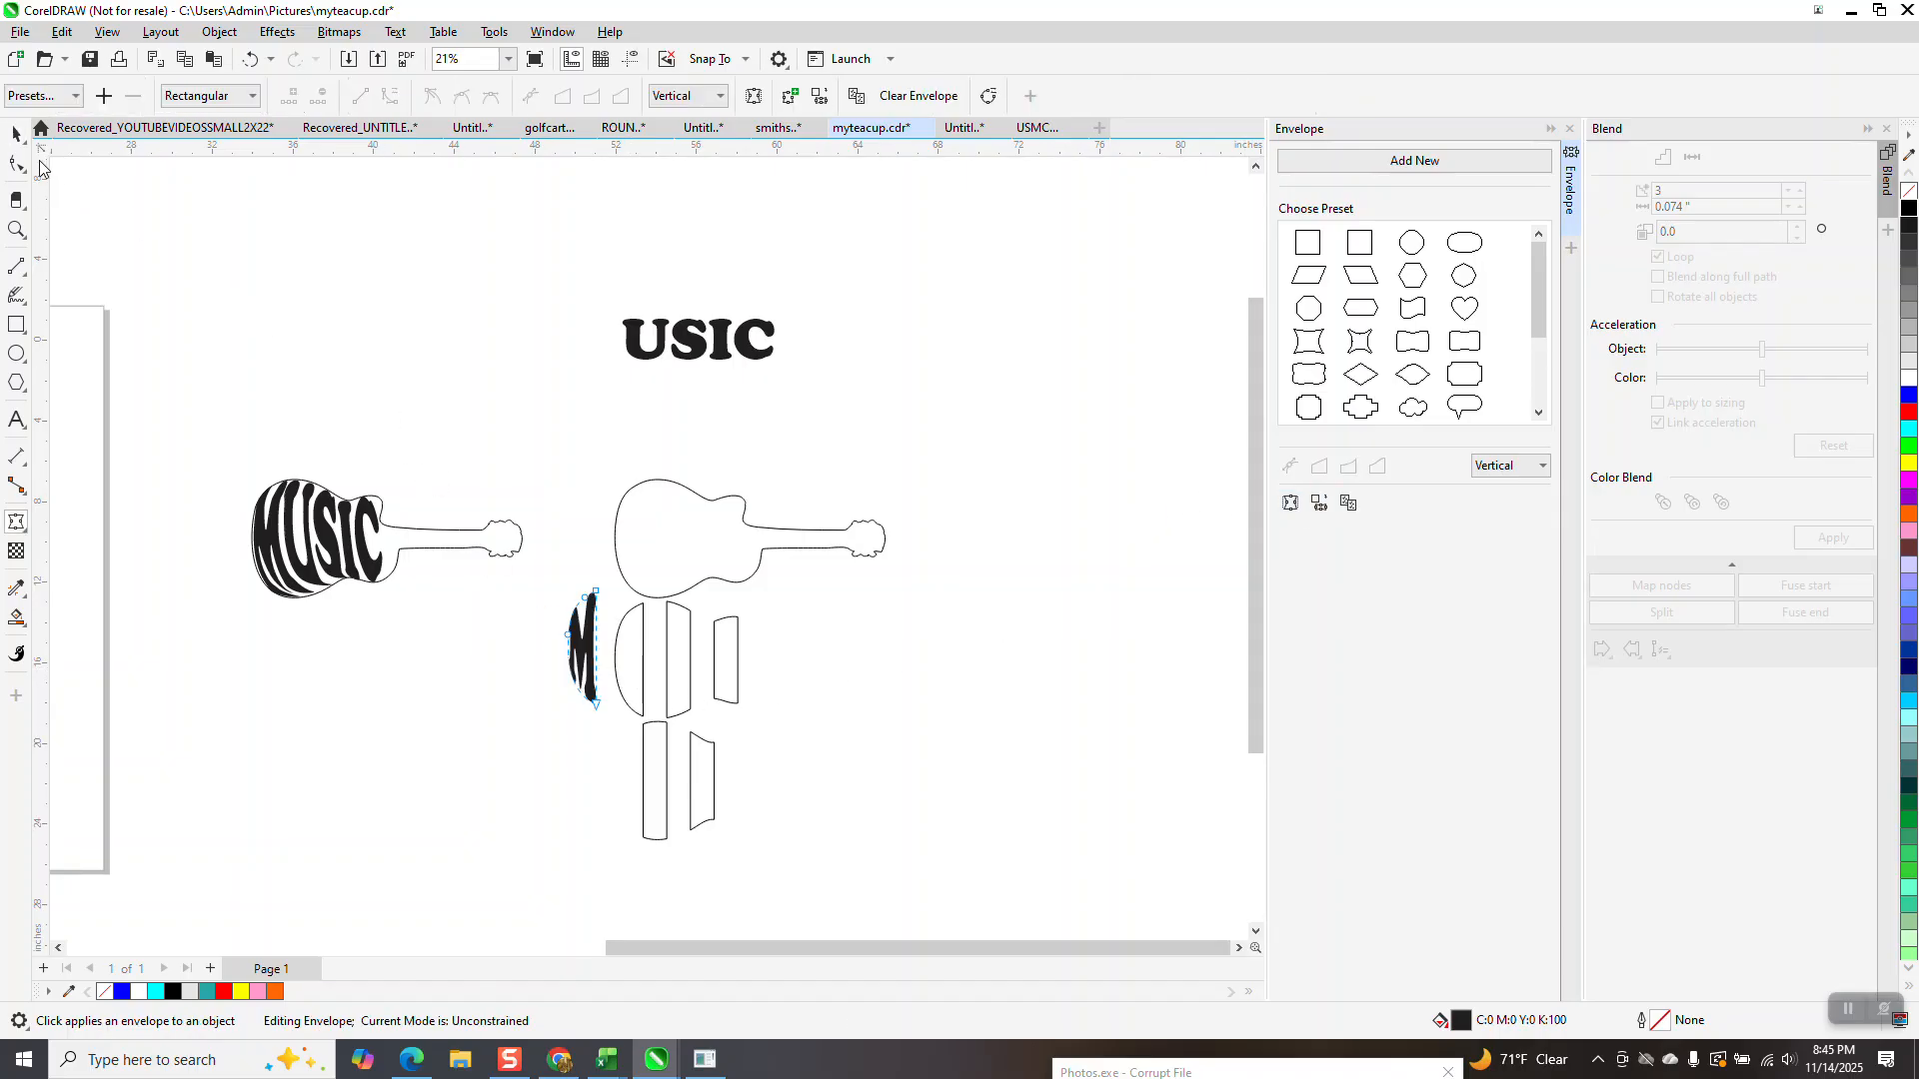
Step: Center the warped M on the rounded end section and move both 6 inches up into the guitar body
left_click(16, 133)
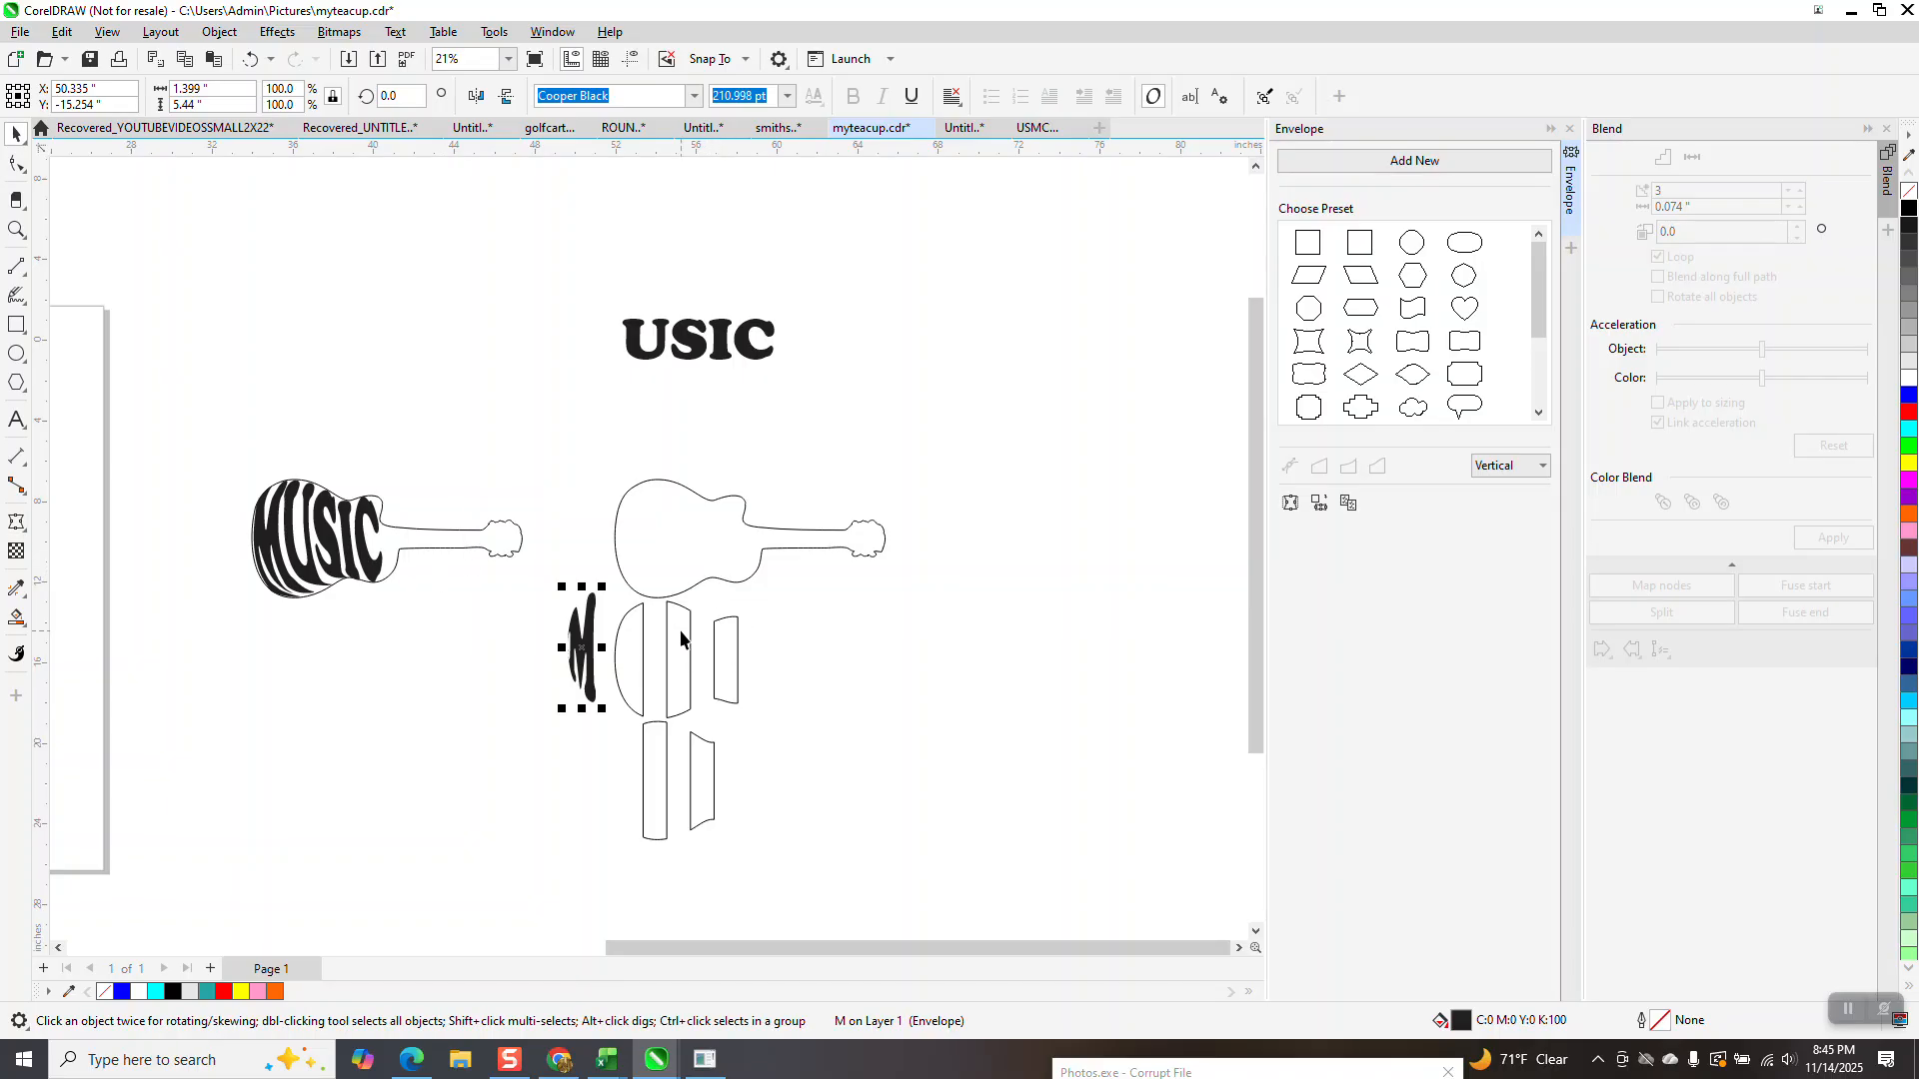
left_click(639, 650, "shift")
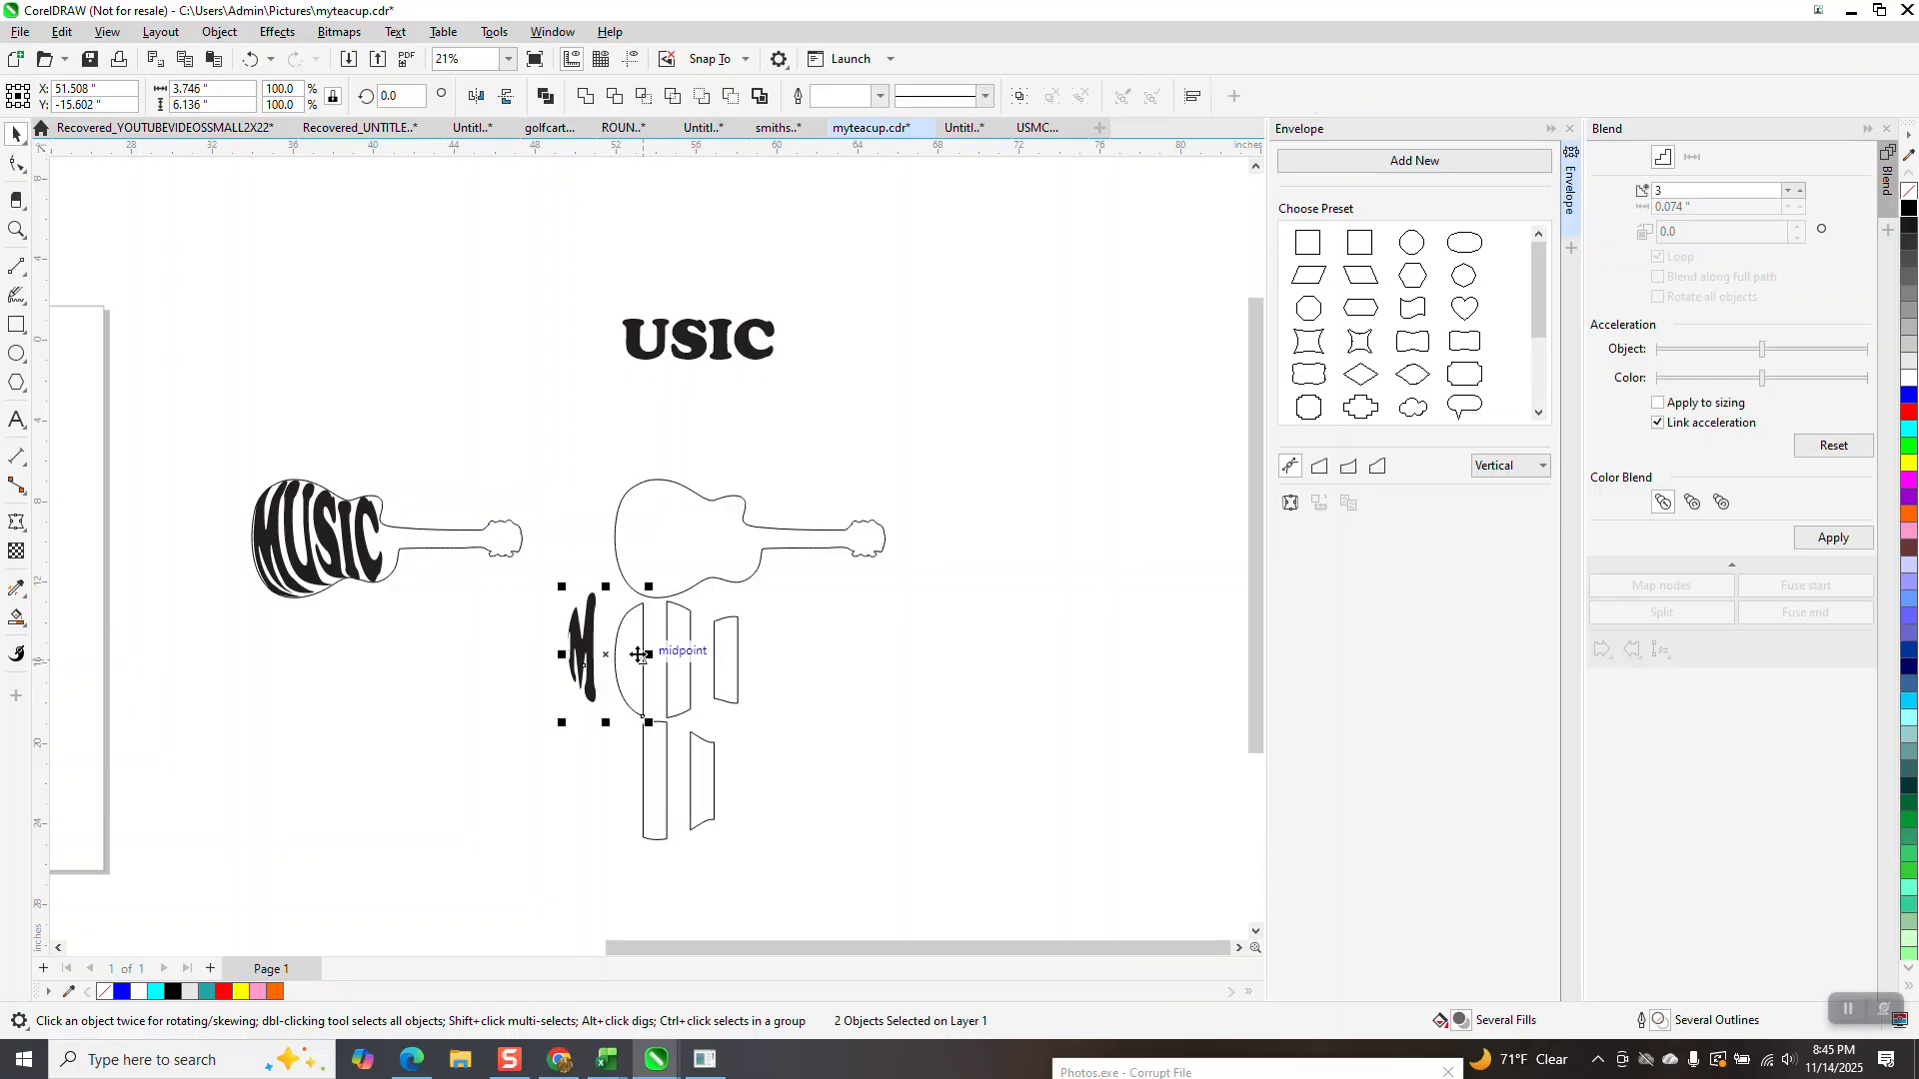
key("c")
key("Up")
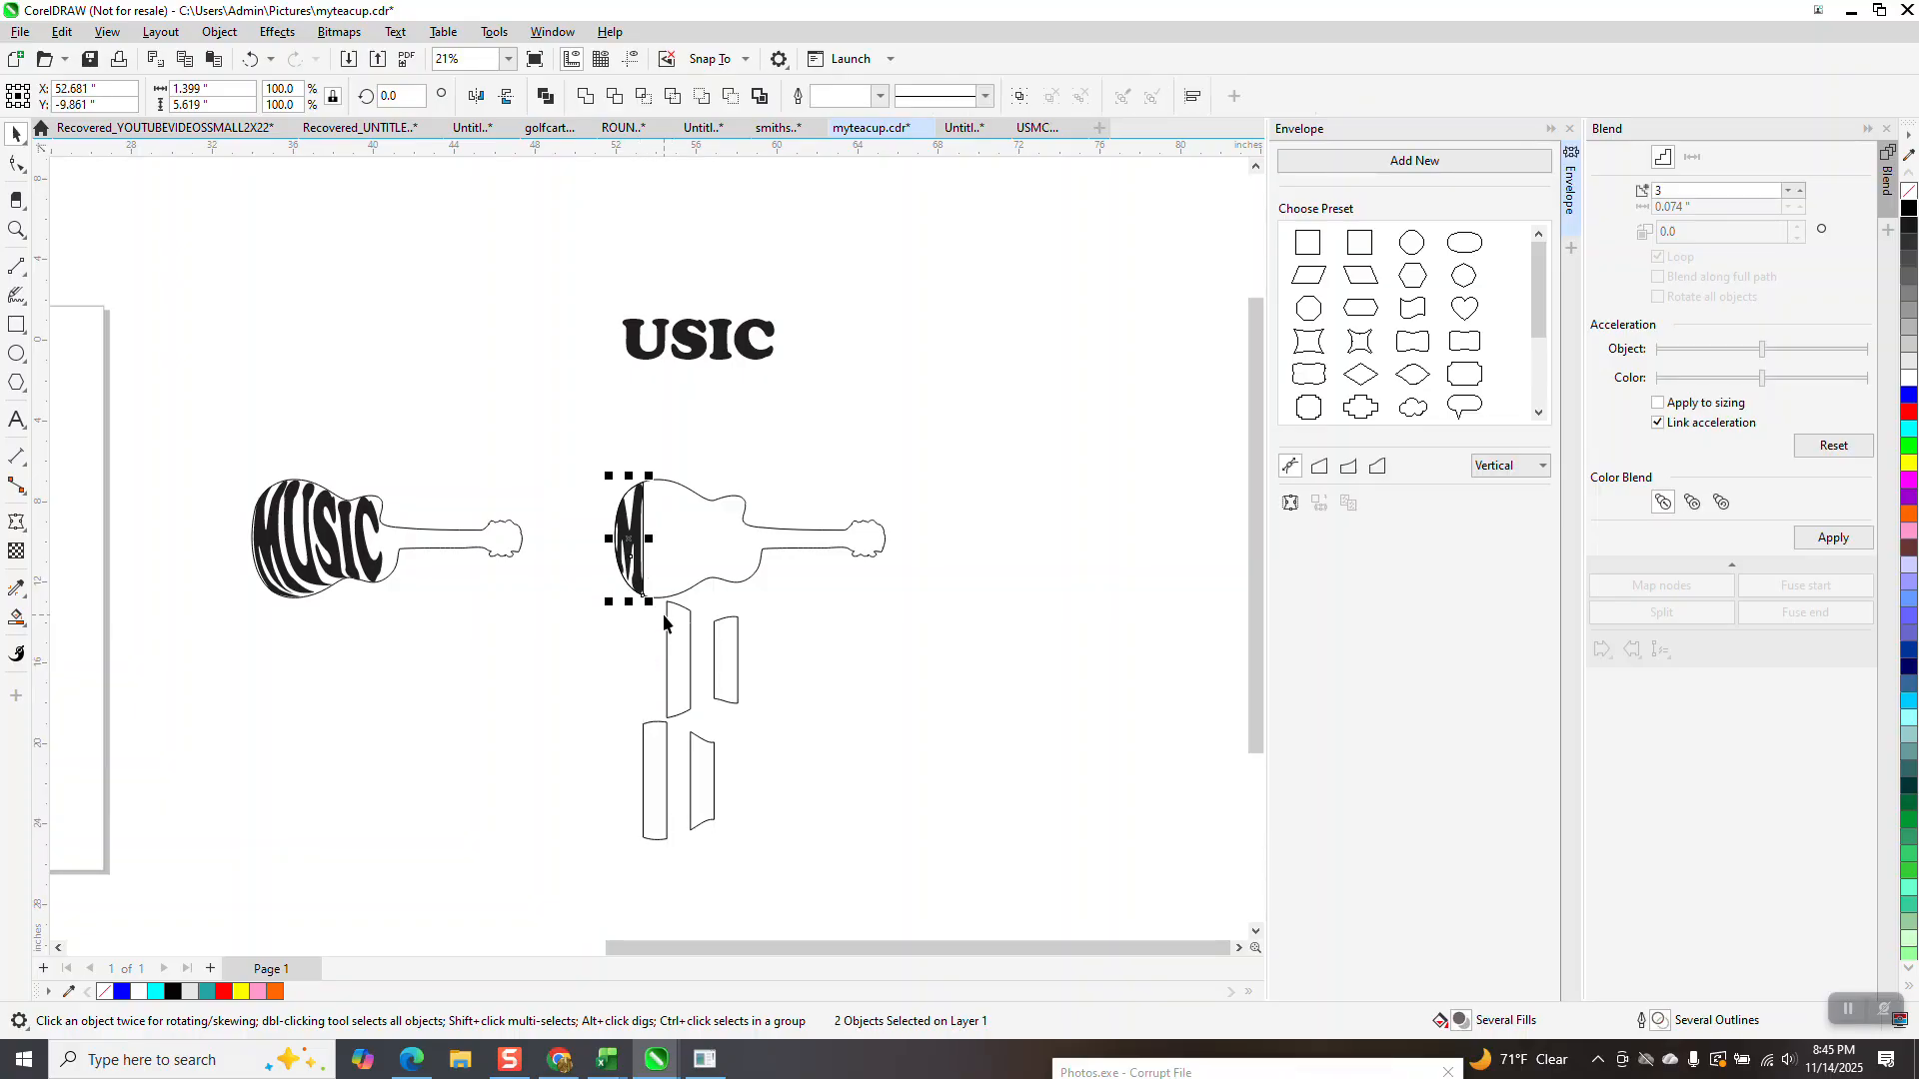
Step: Envelope the letter U to the shape of the guitar body's third section
left_click(742, 436)
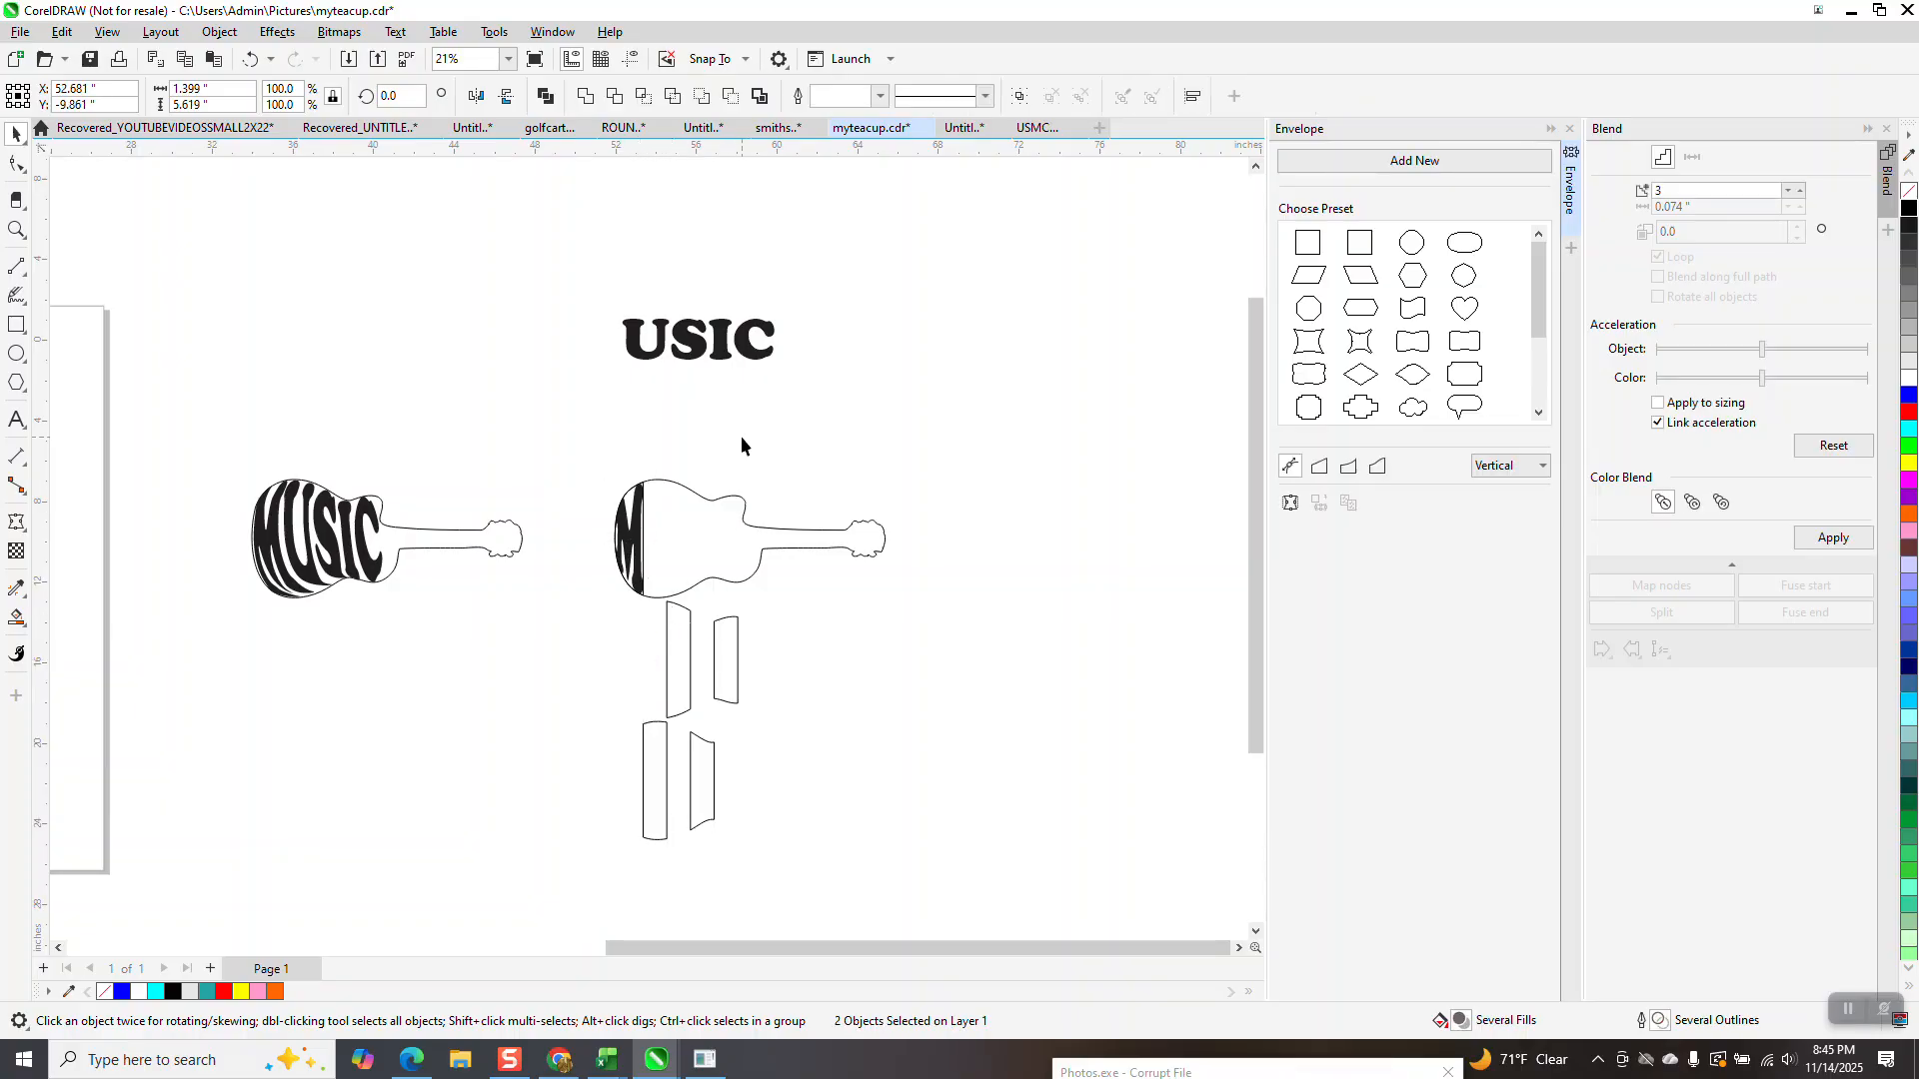
left_click(647, 356)
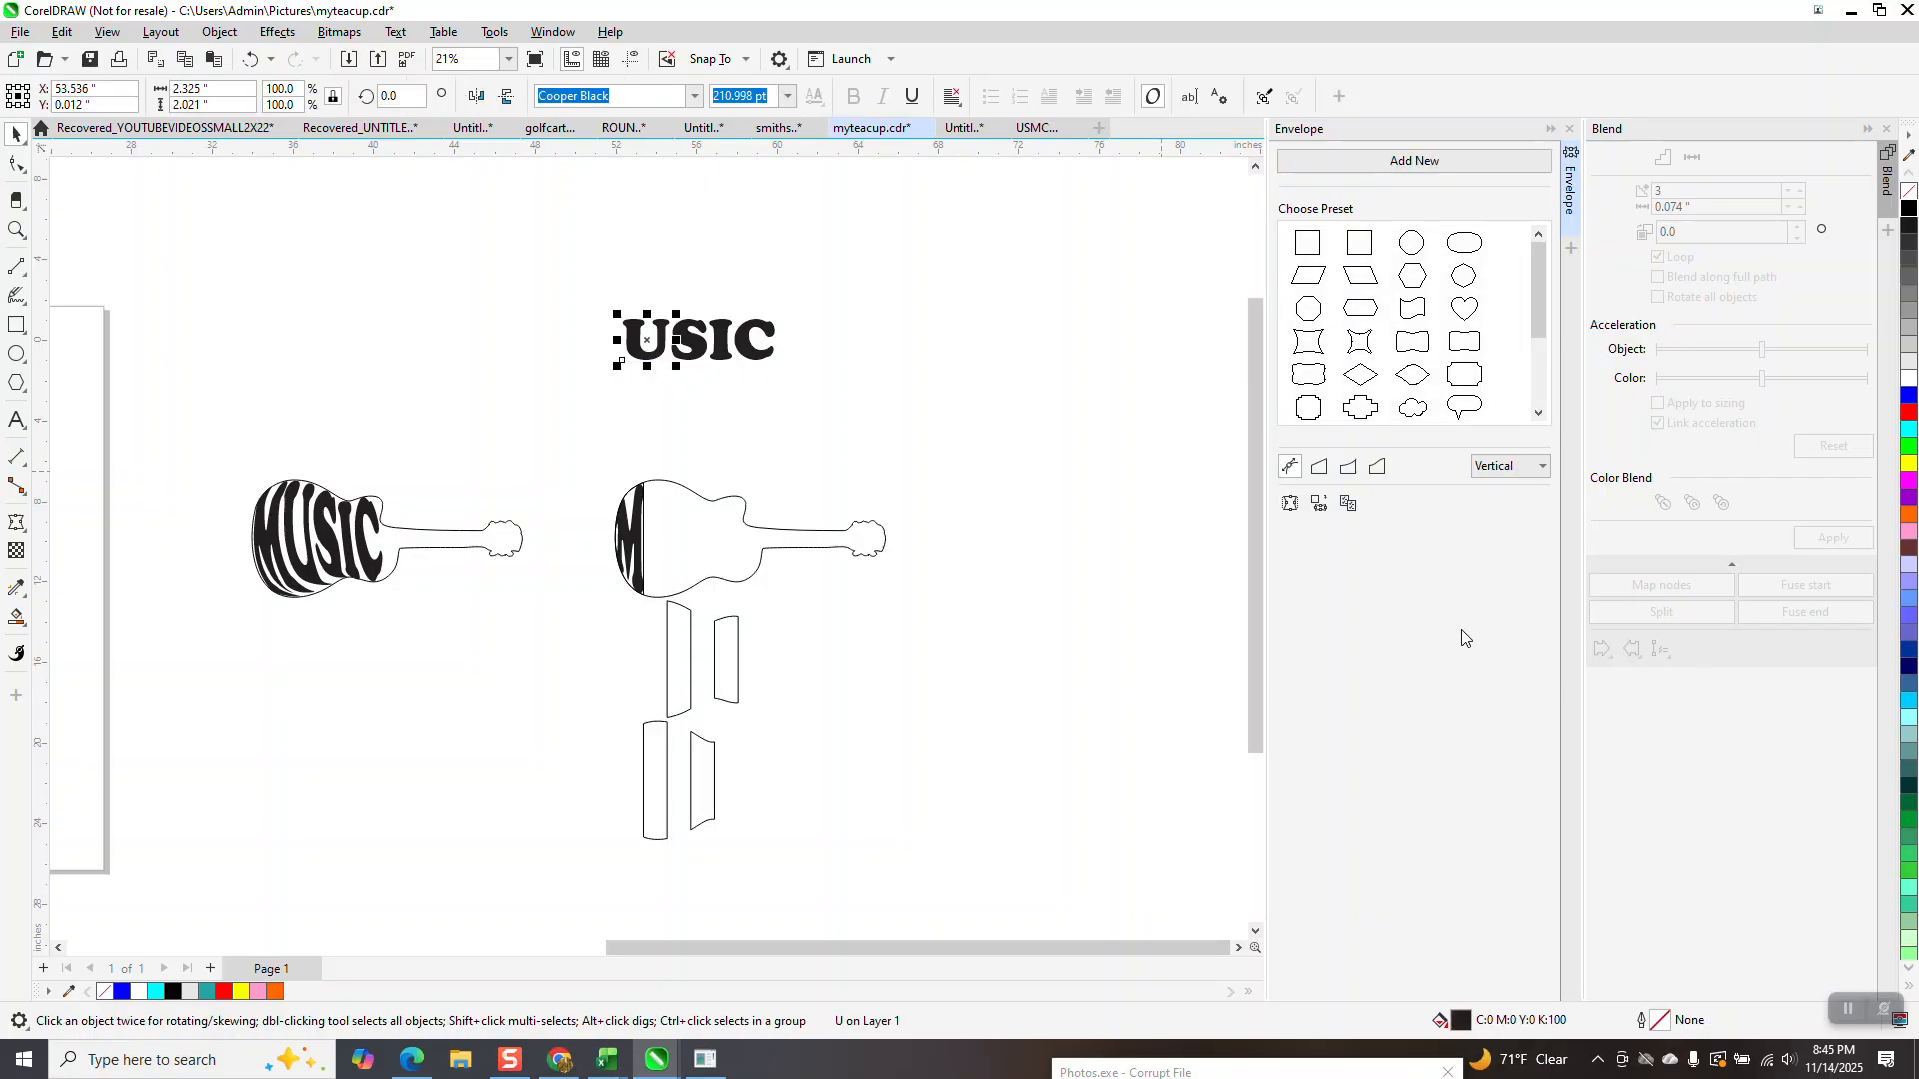
left_click(673, 639)
left_click(16, 133)
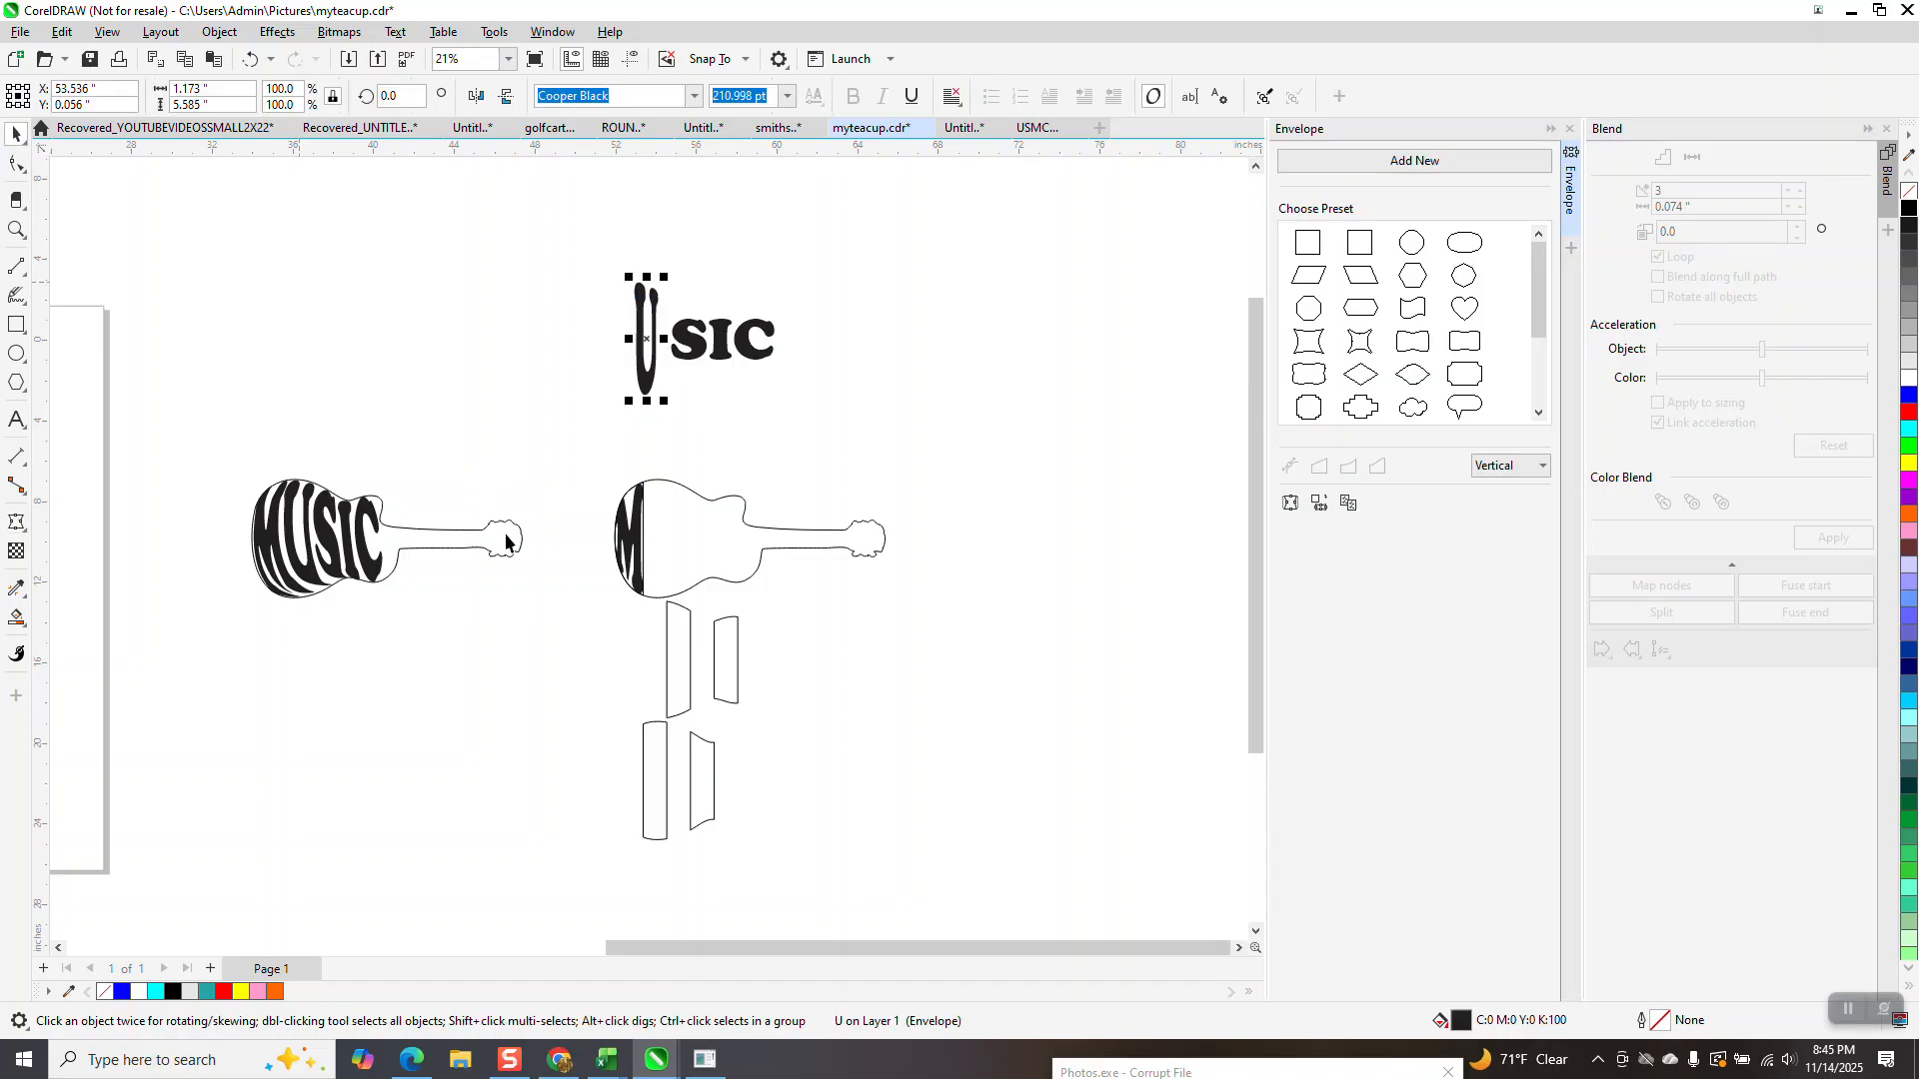
Step: Center the warped U horizontally and vertically on the third section shape
left_click(669, 651, "shift")
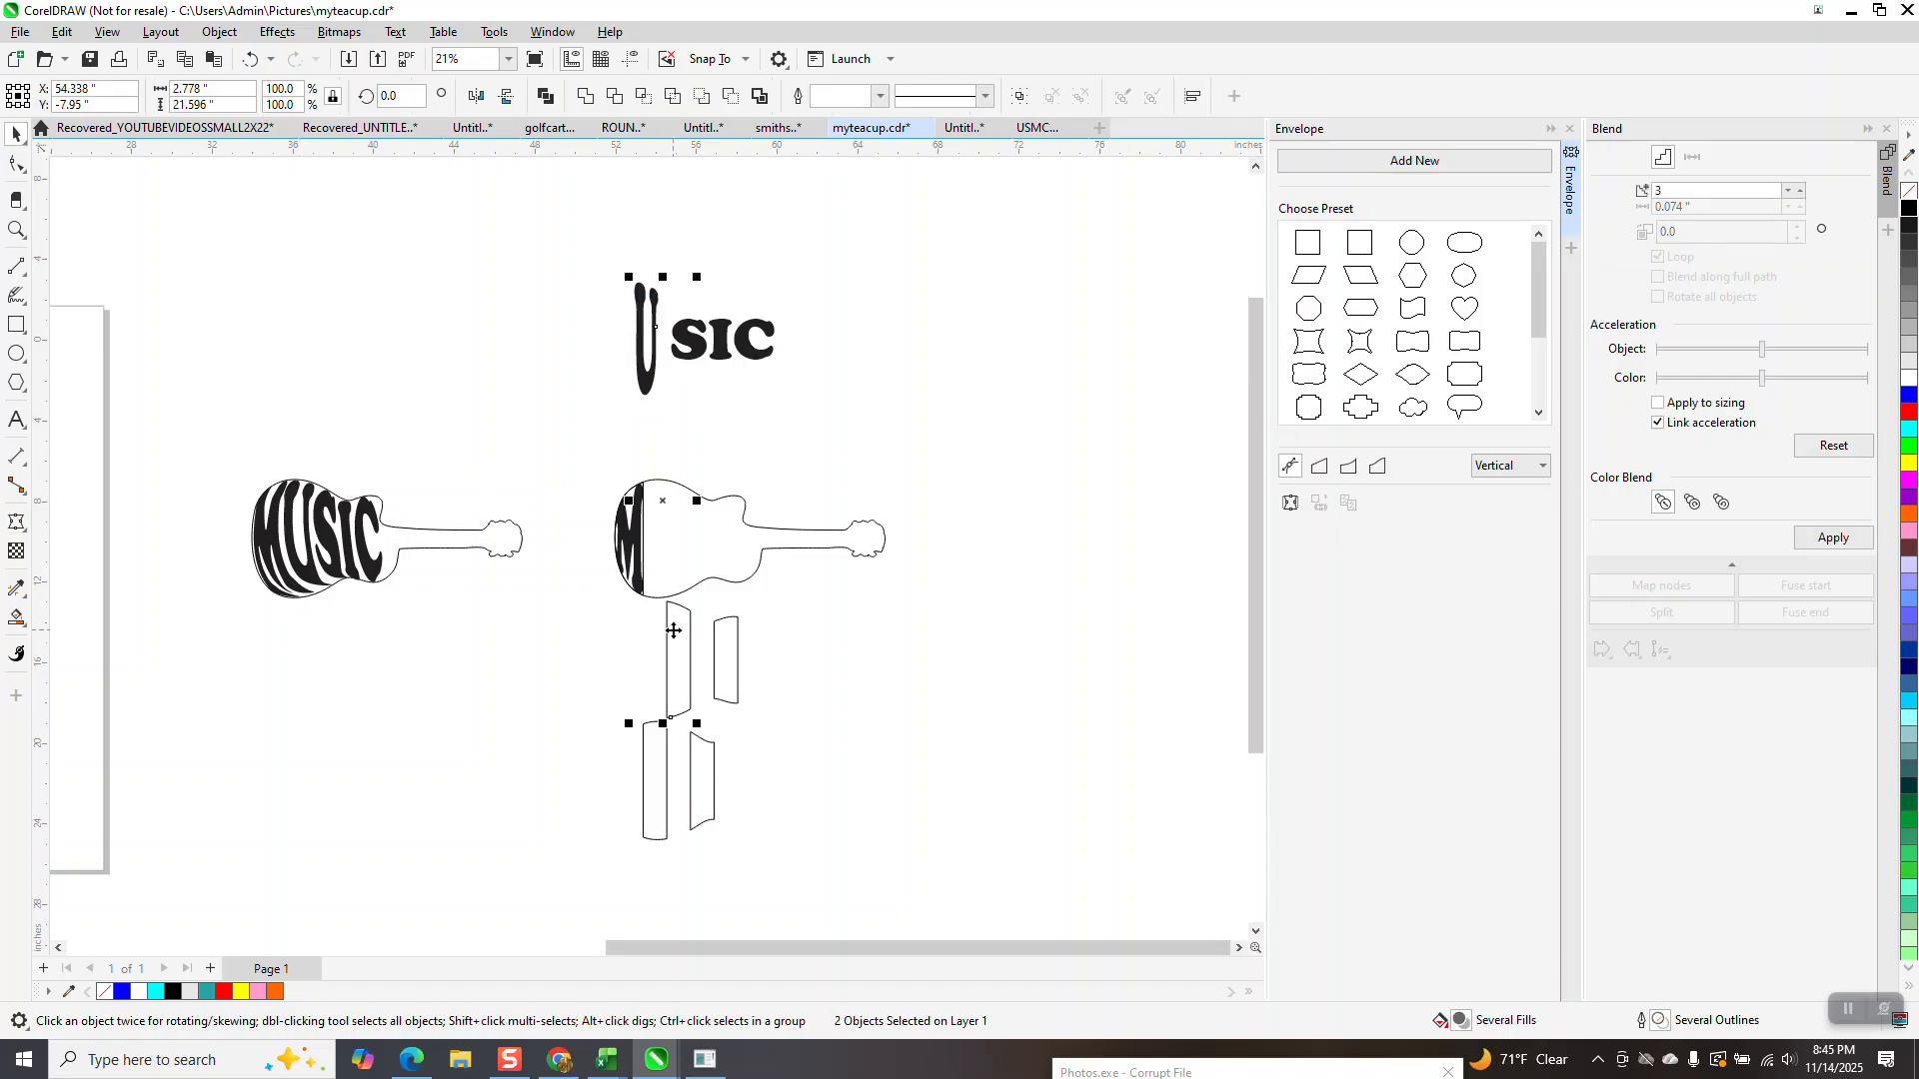
key("c")
key("e")
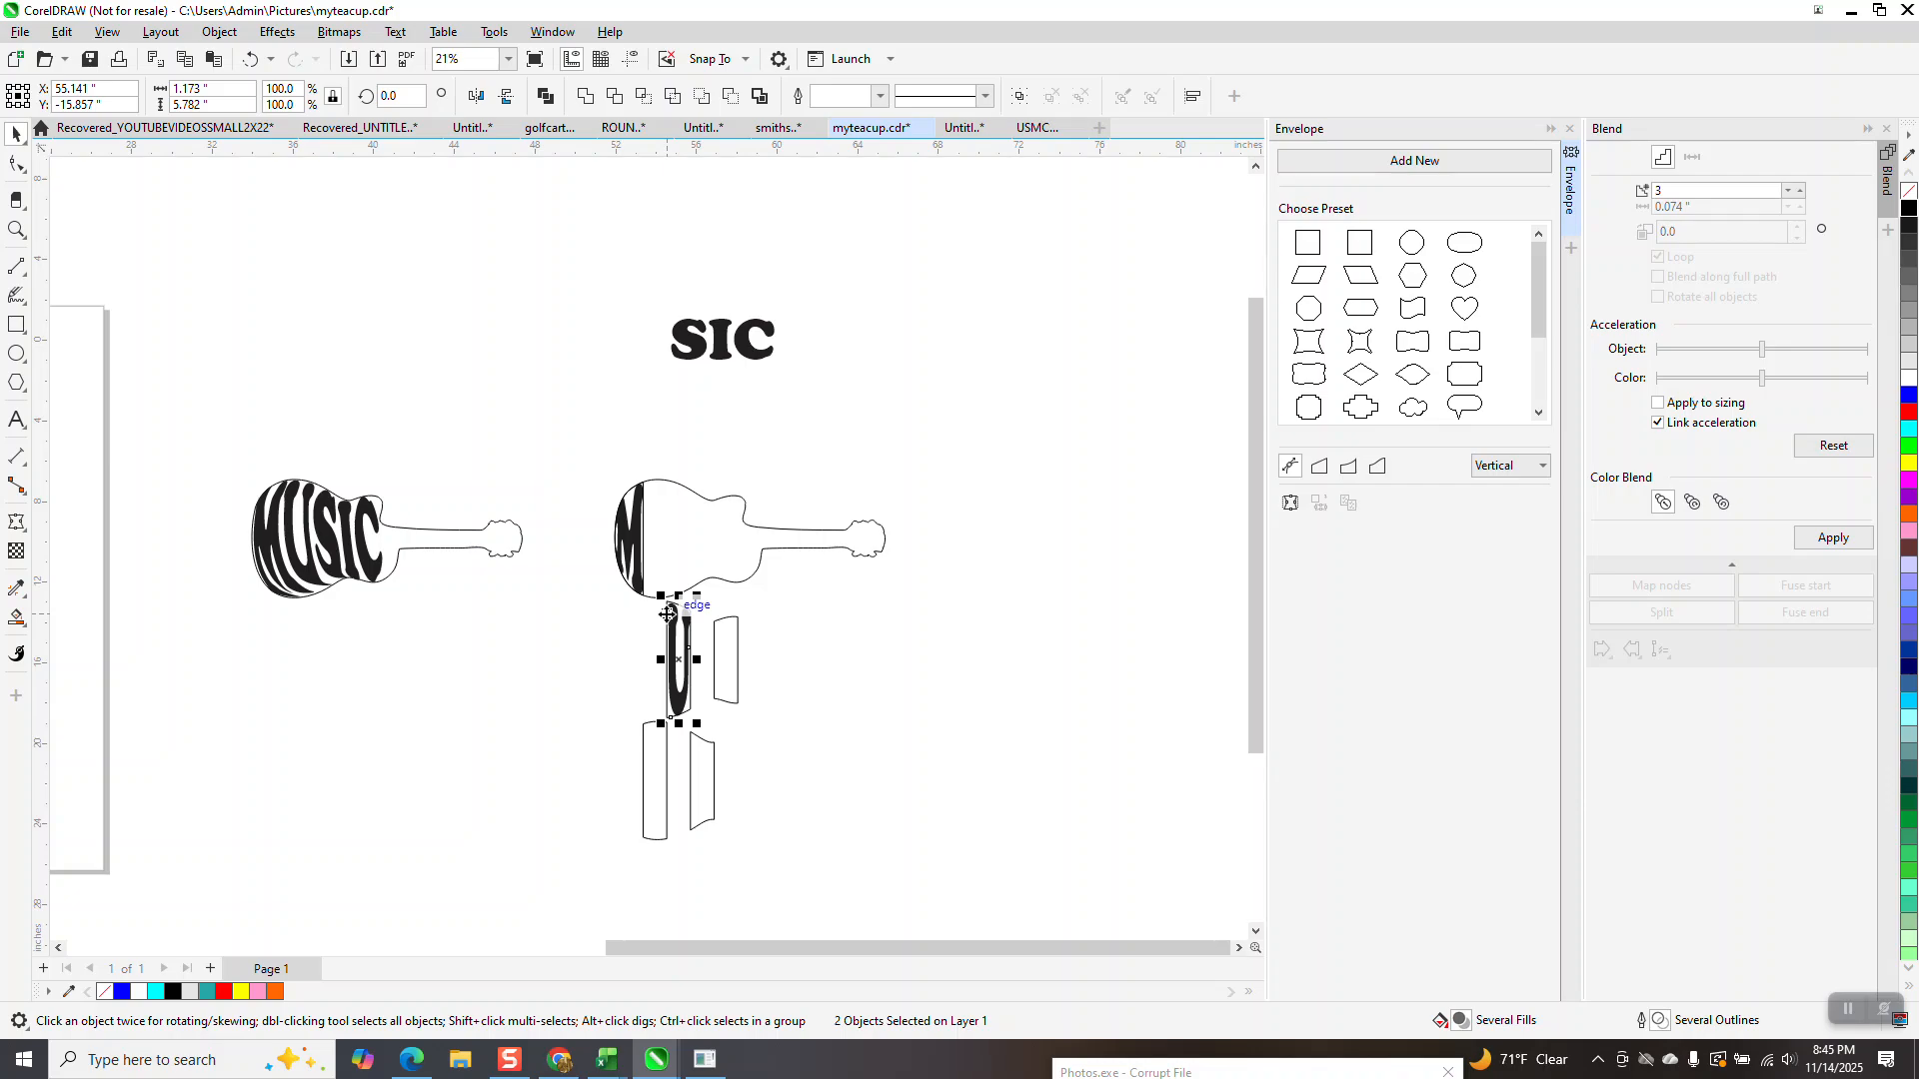
Step: Undo the centering of the letter U on the third section shape and its envelope
left_click(250, 60)
left_click(250, 60)
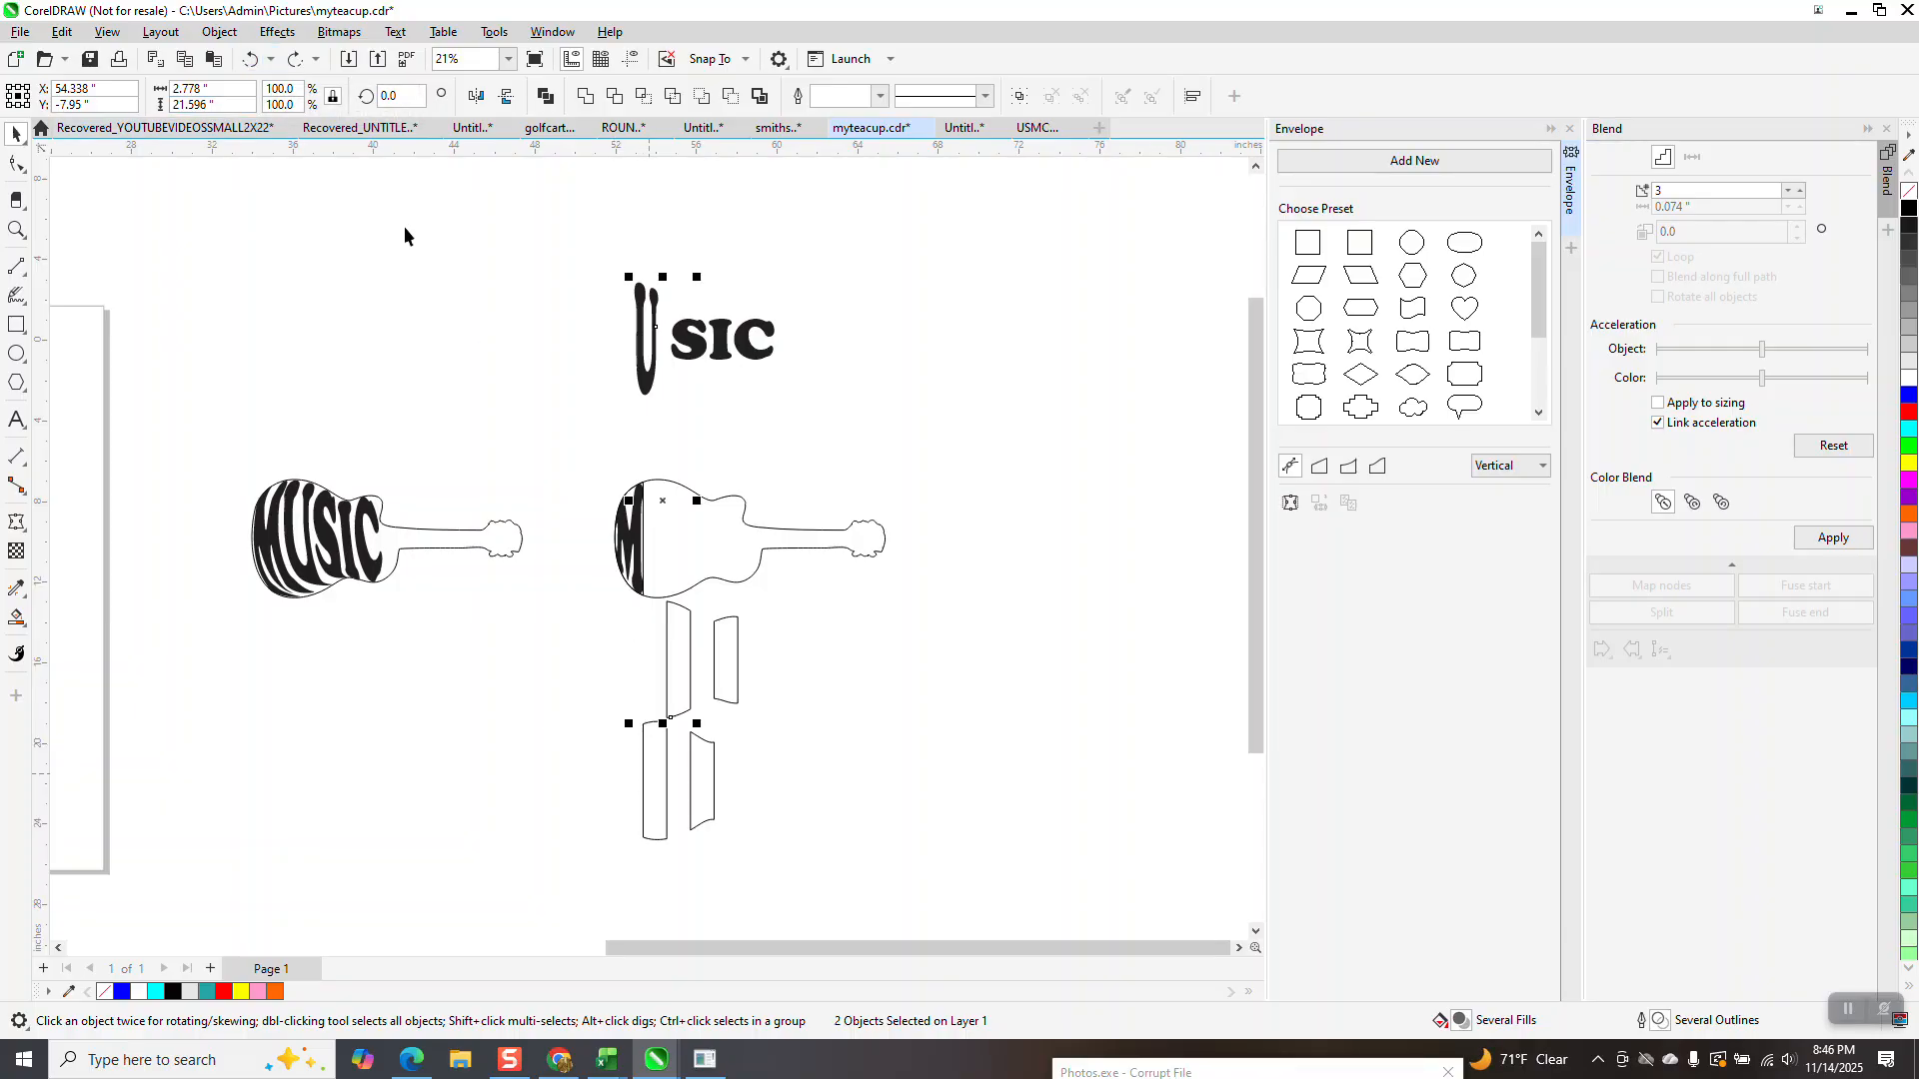
left_click(249, 62)
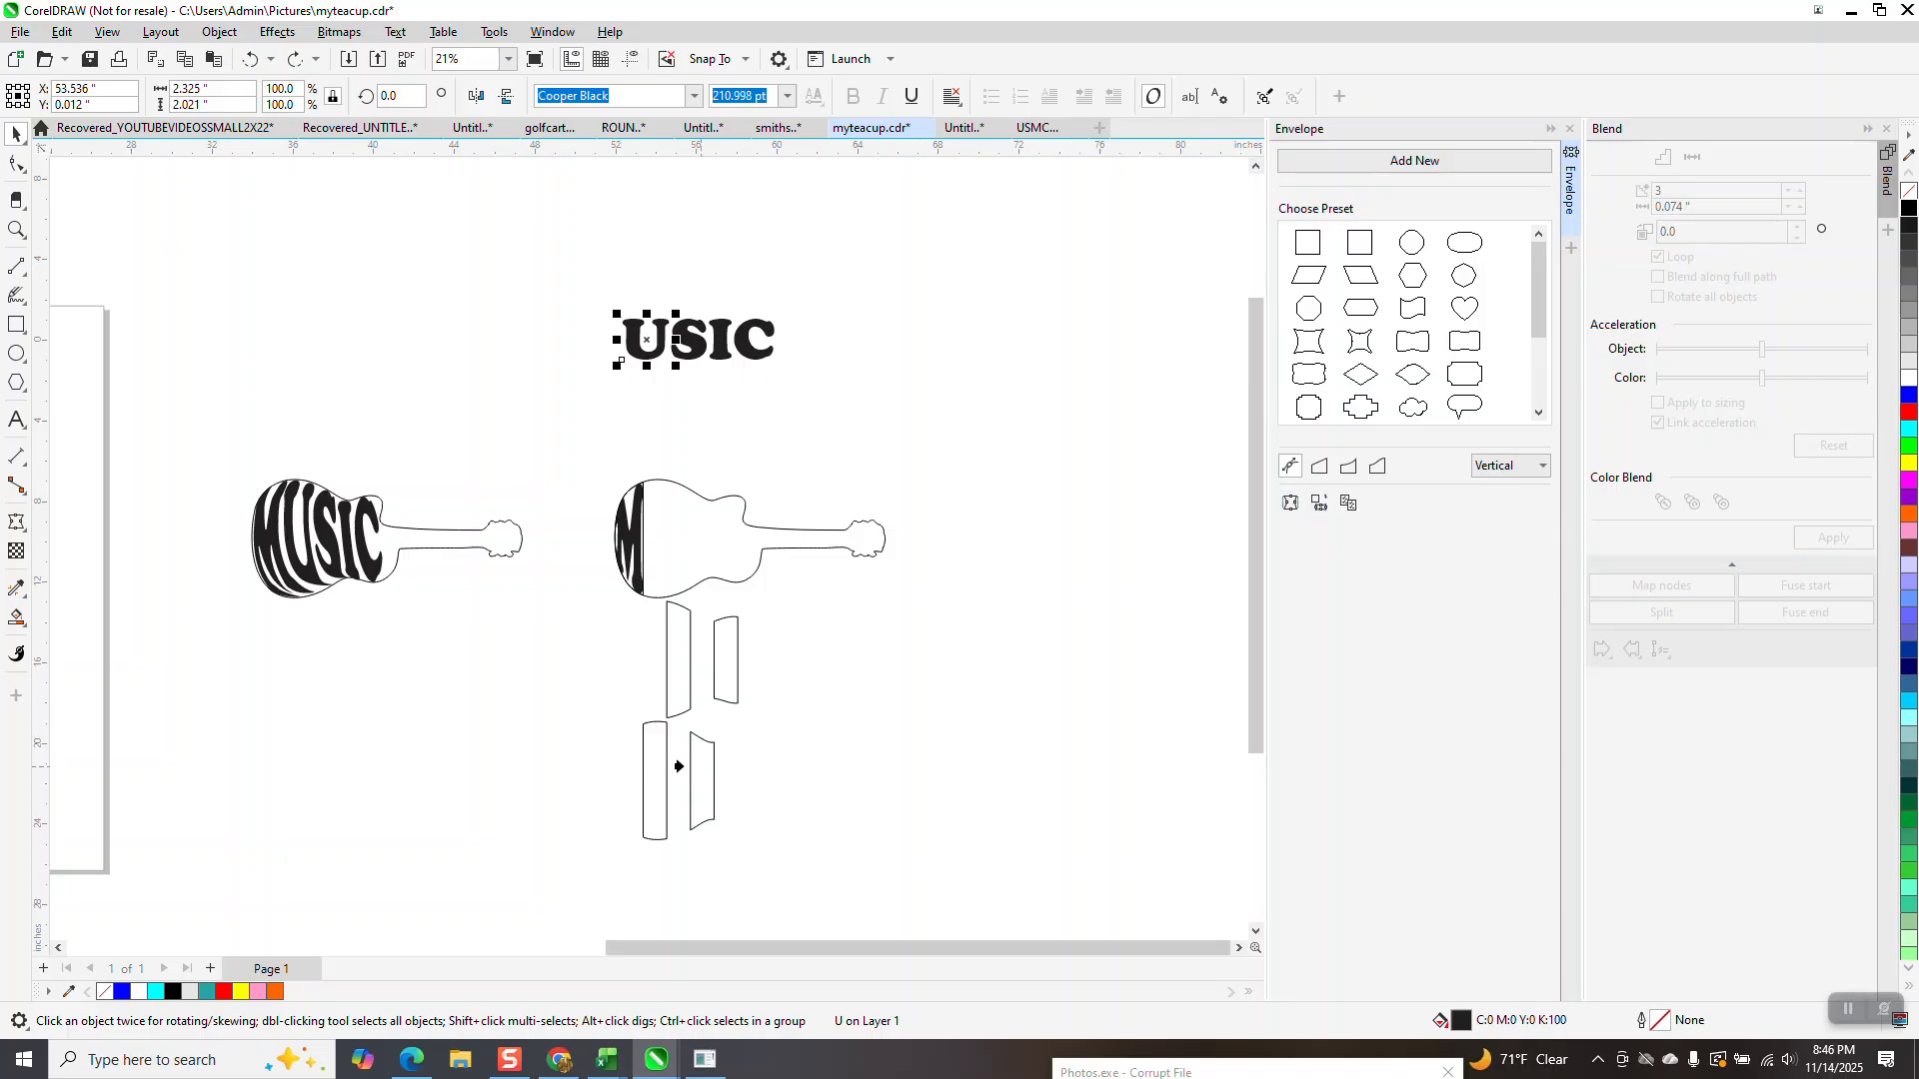
Step: Envelope the letter U to the shape of the guitar body's second section
key("ctrl+shift+z")
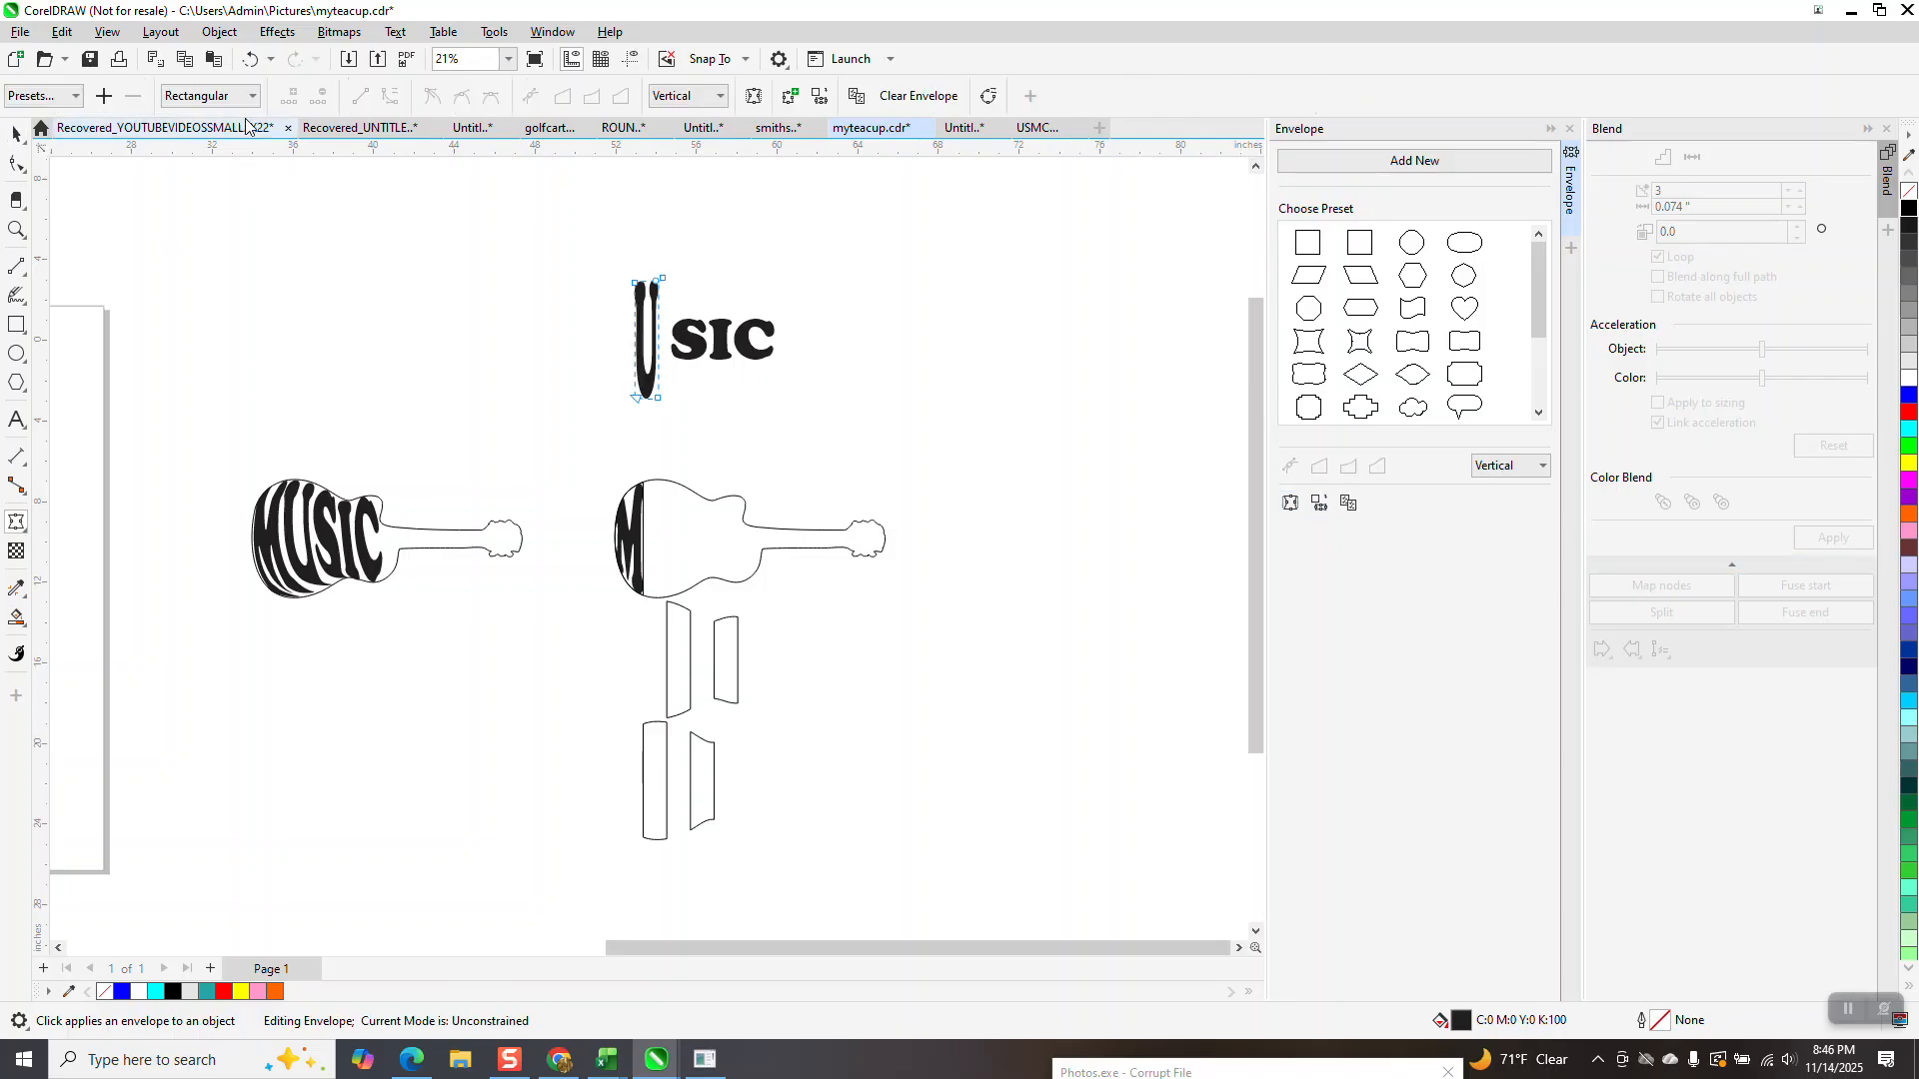
left_click(16, 133)
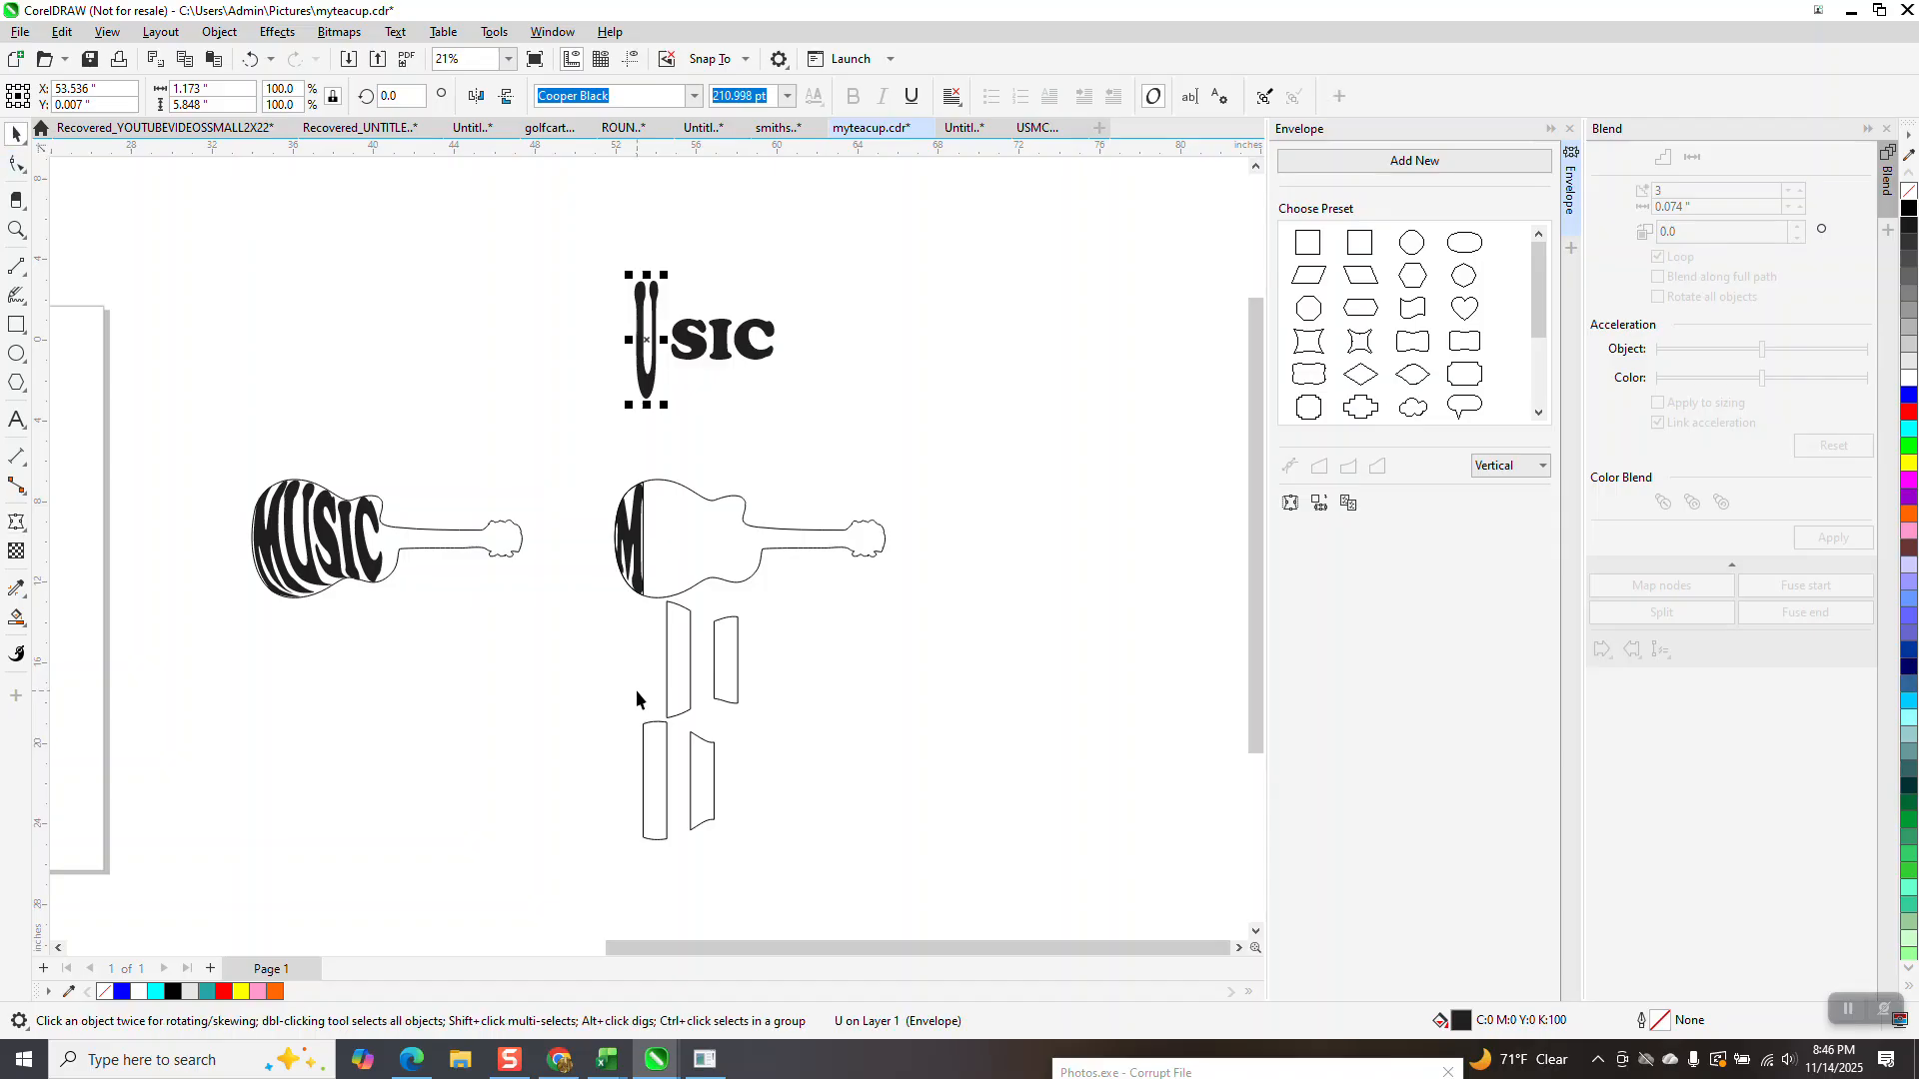
Step: Center the warped U on the second section shape and move both 12 inches up into the guitar body
left_click(662, 789, "shift")
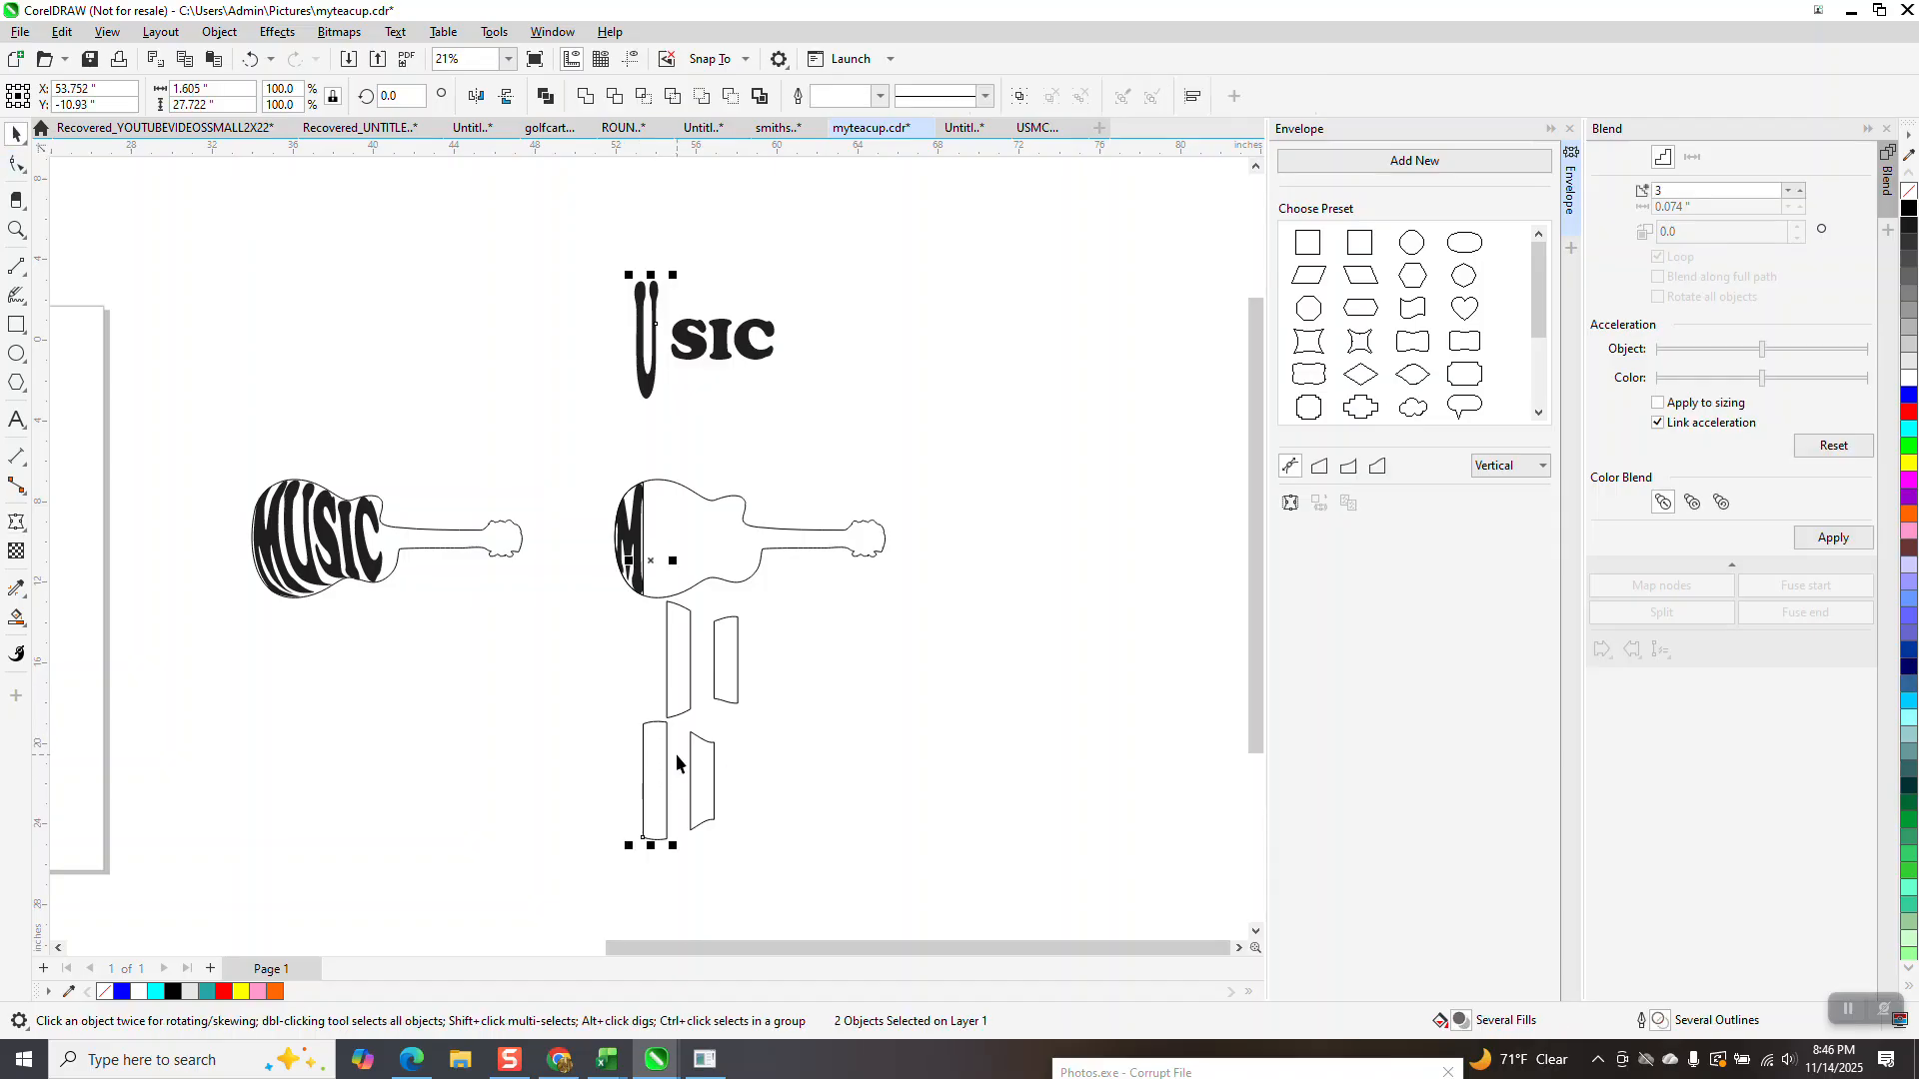
key("e")
key("c")
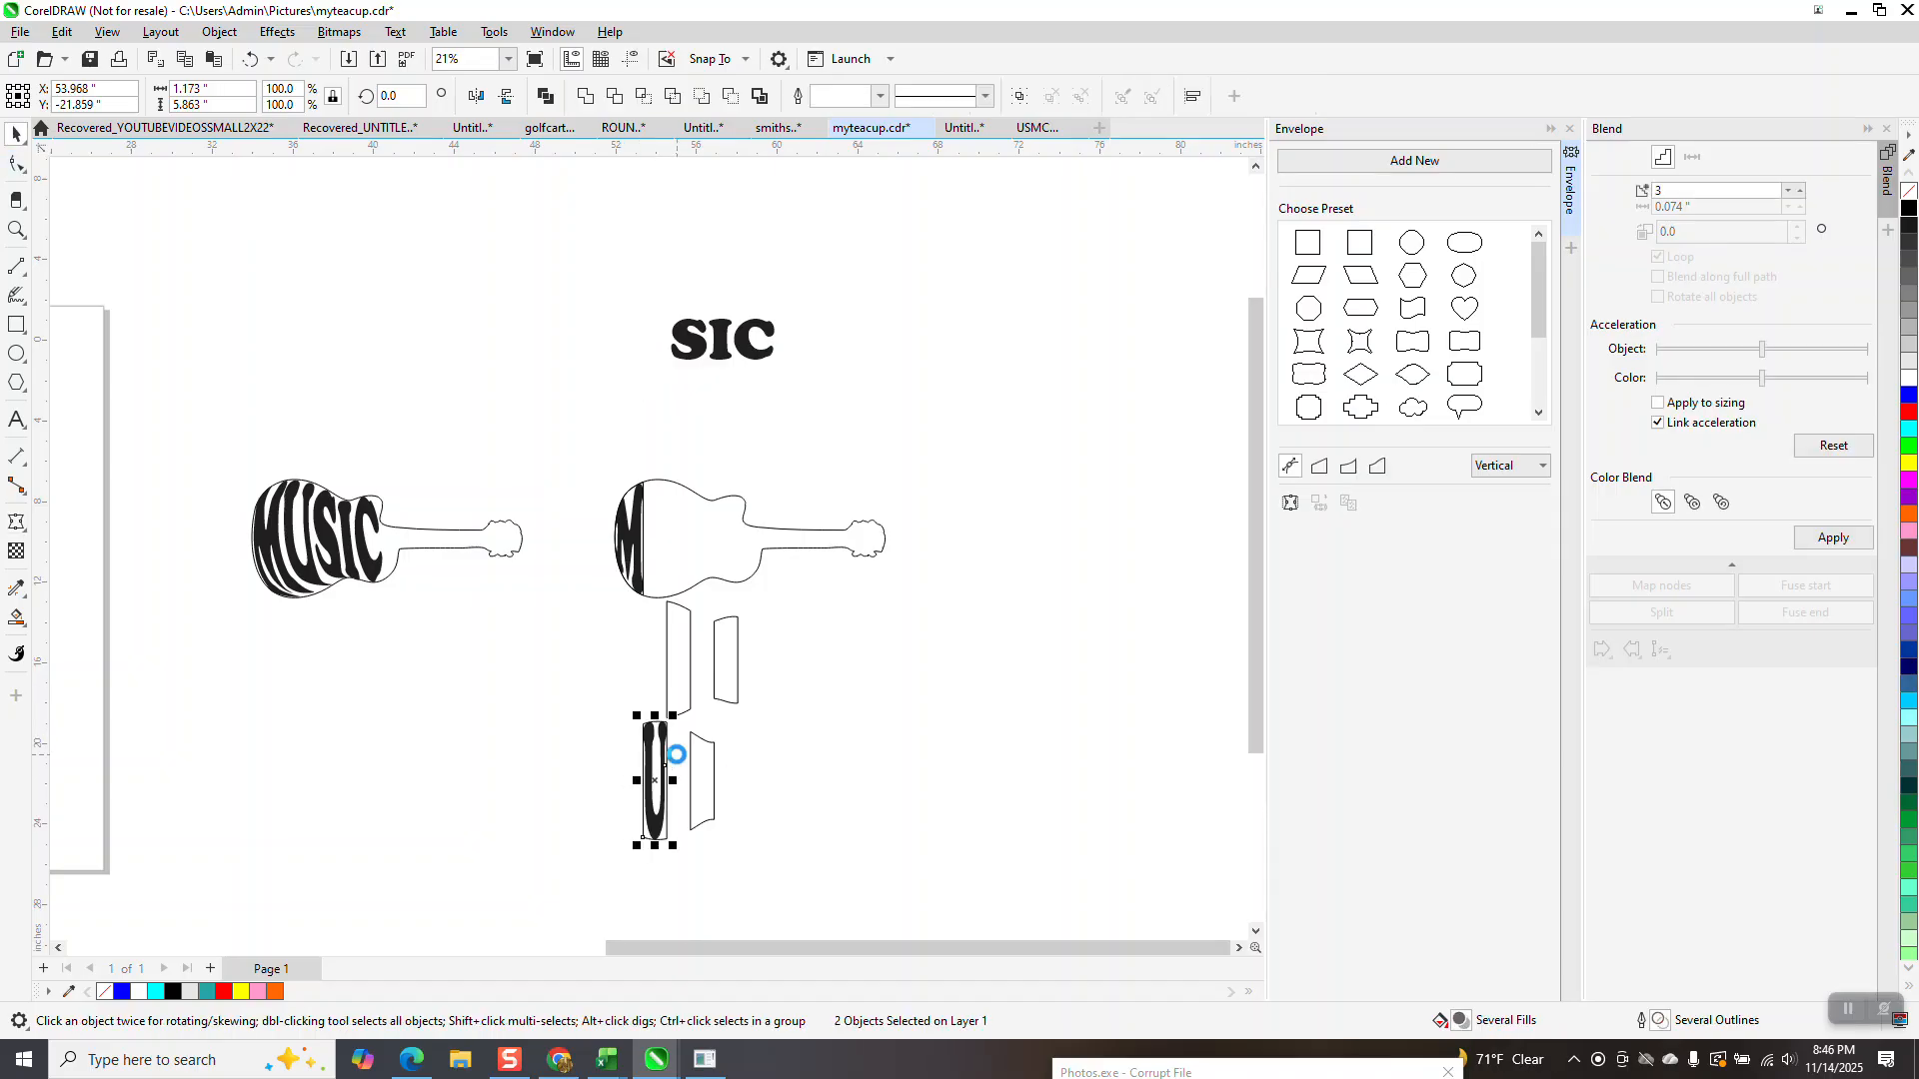
key("Up")
key("Up")
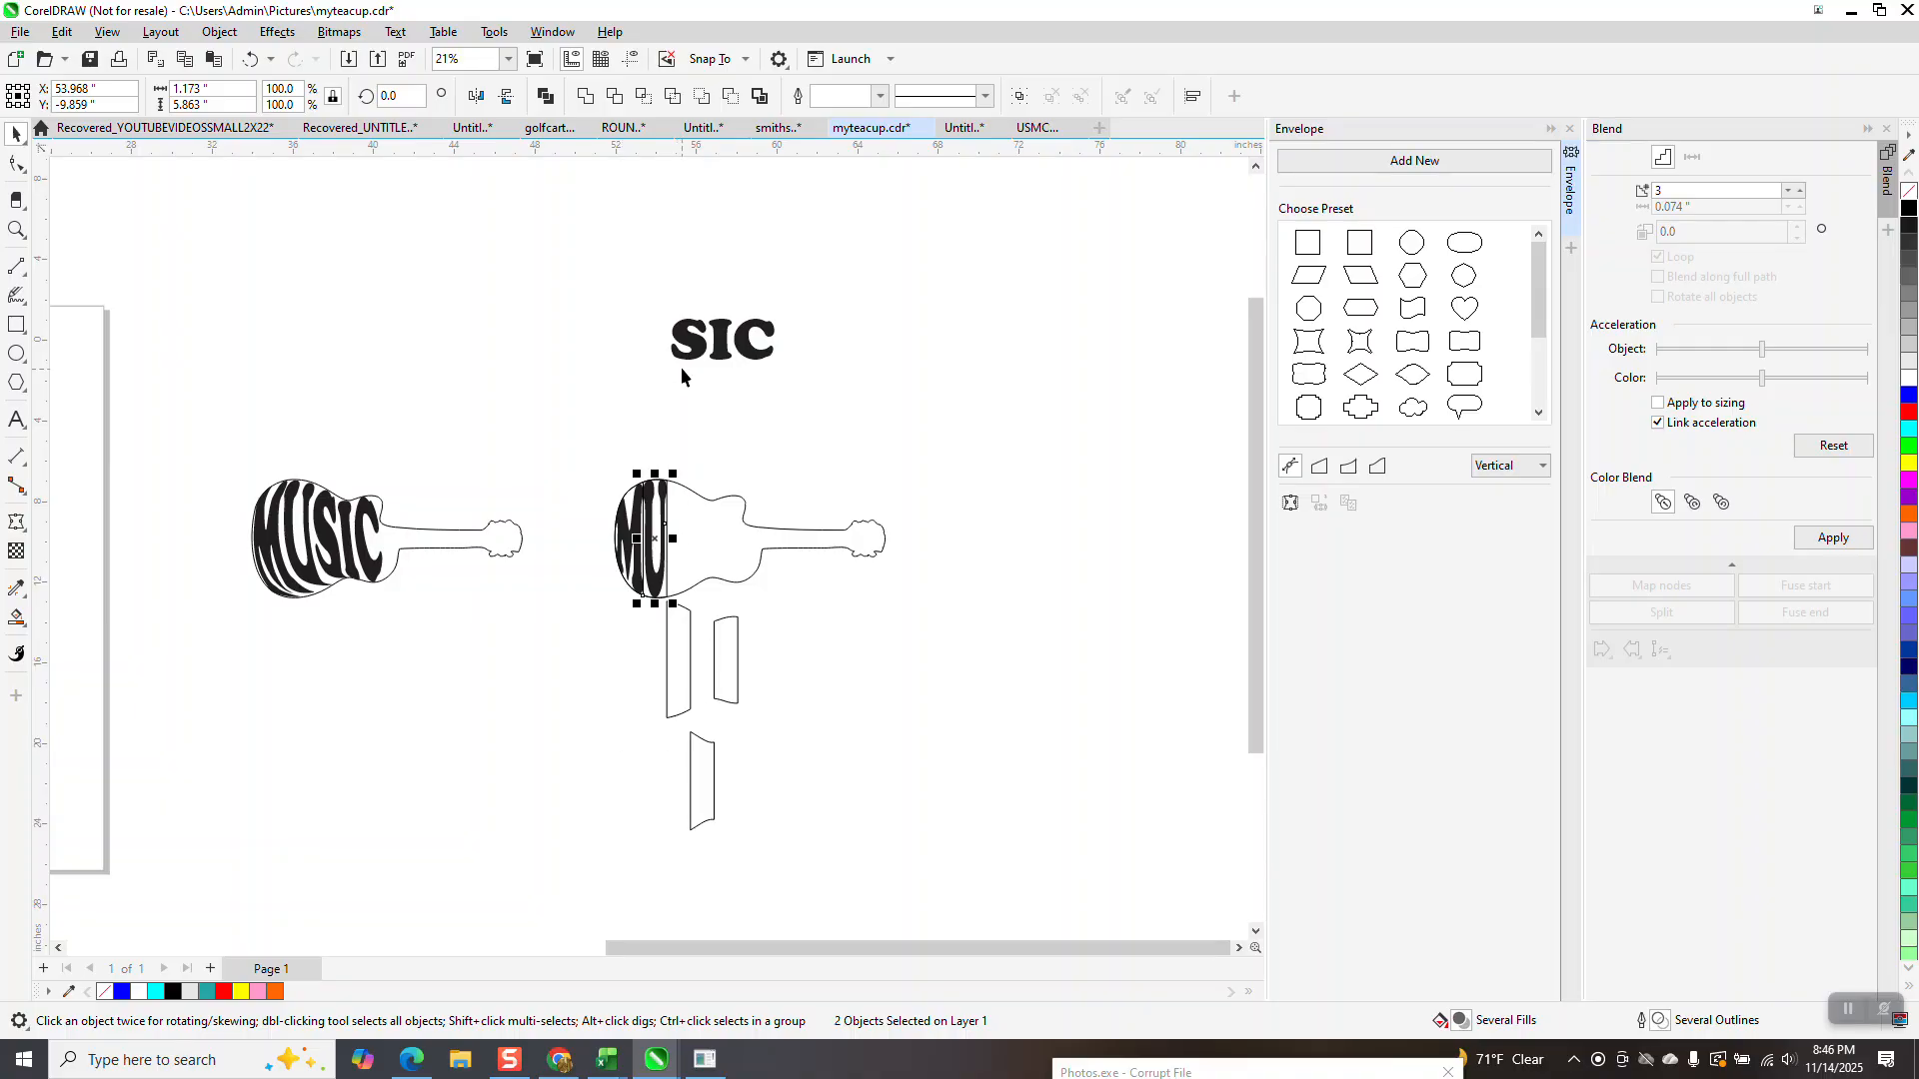
Step: Envelope the letter S to the shape of the guitar body's third section
left_click(683, 360)
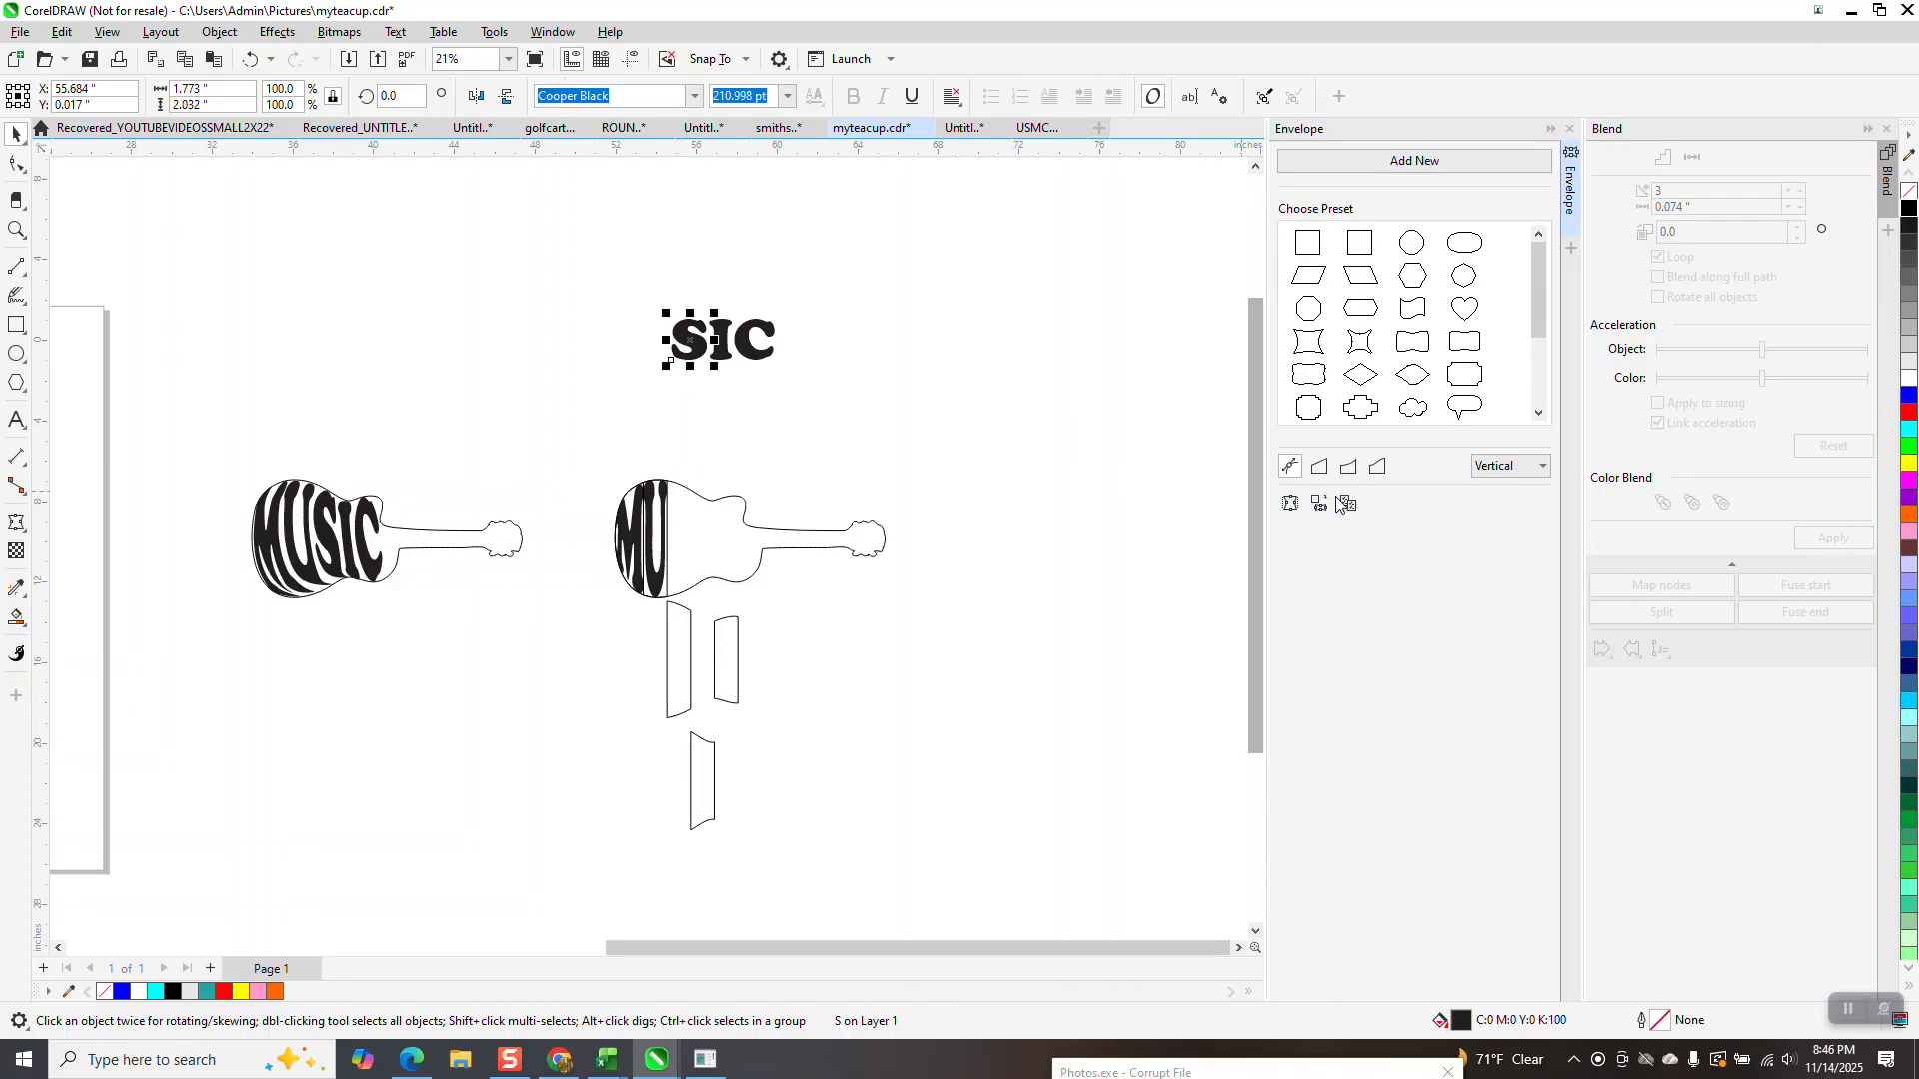
left_click(679, 647)
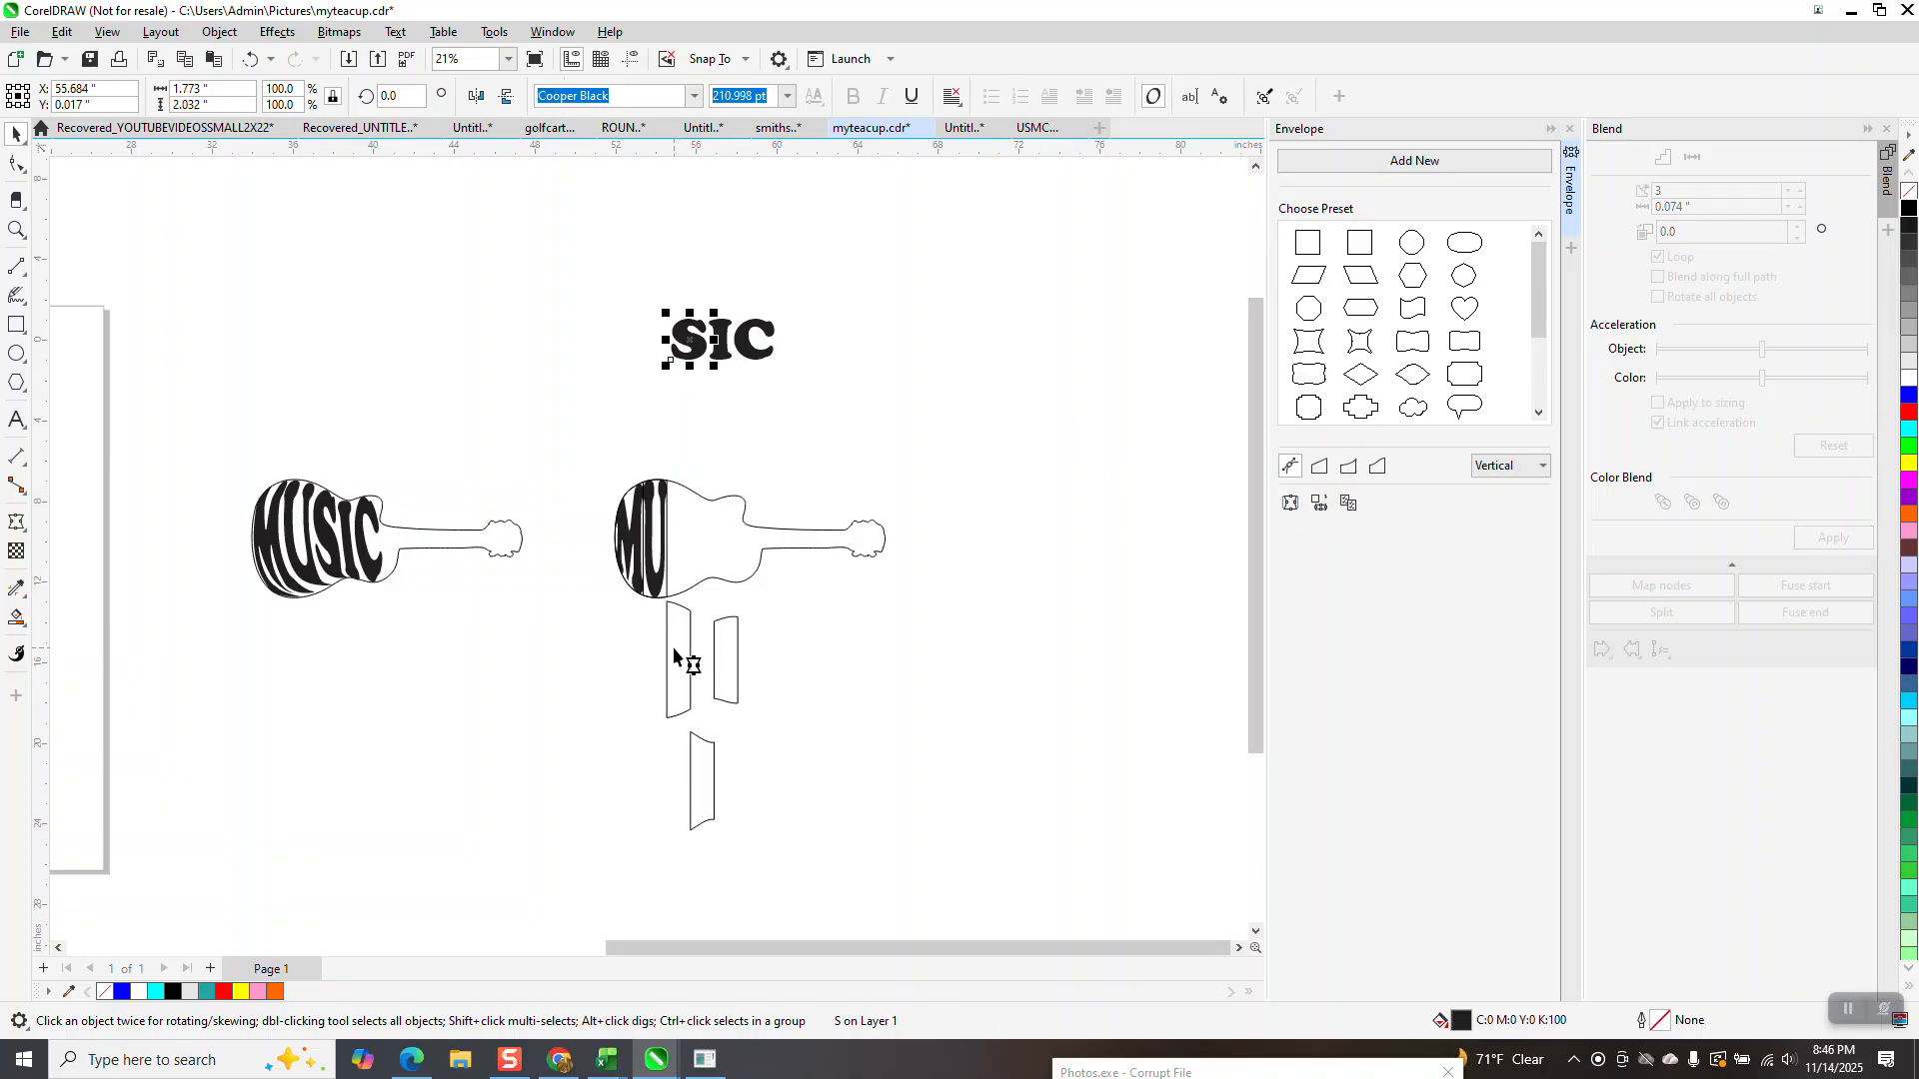
left_click(16, 134)
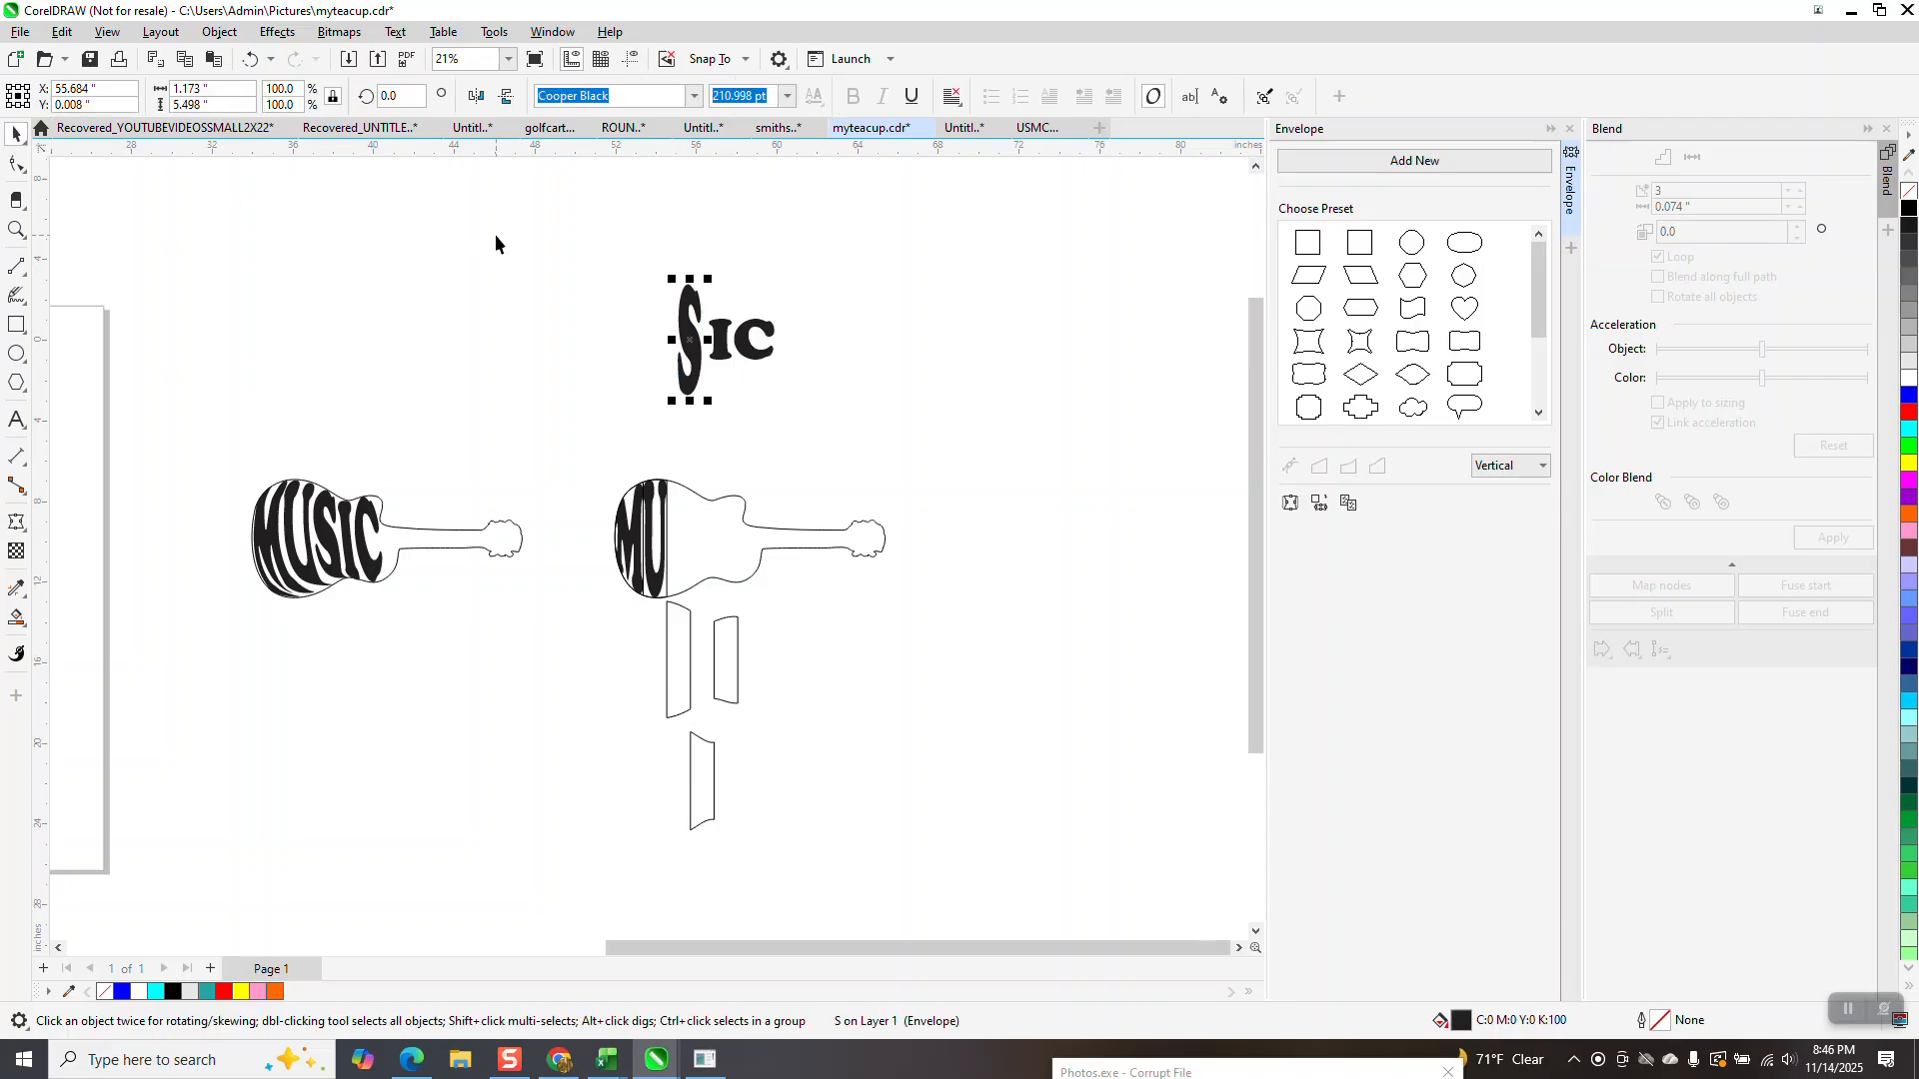
Step: Center the warped S on the third section shape and move both 6 inches up into the guitar body
left_click(667, 649, "shift")
key("e")
key("c")
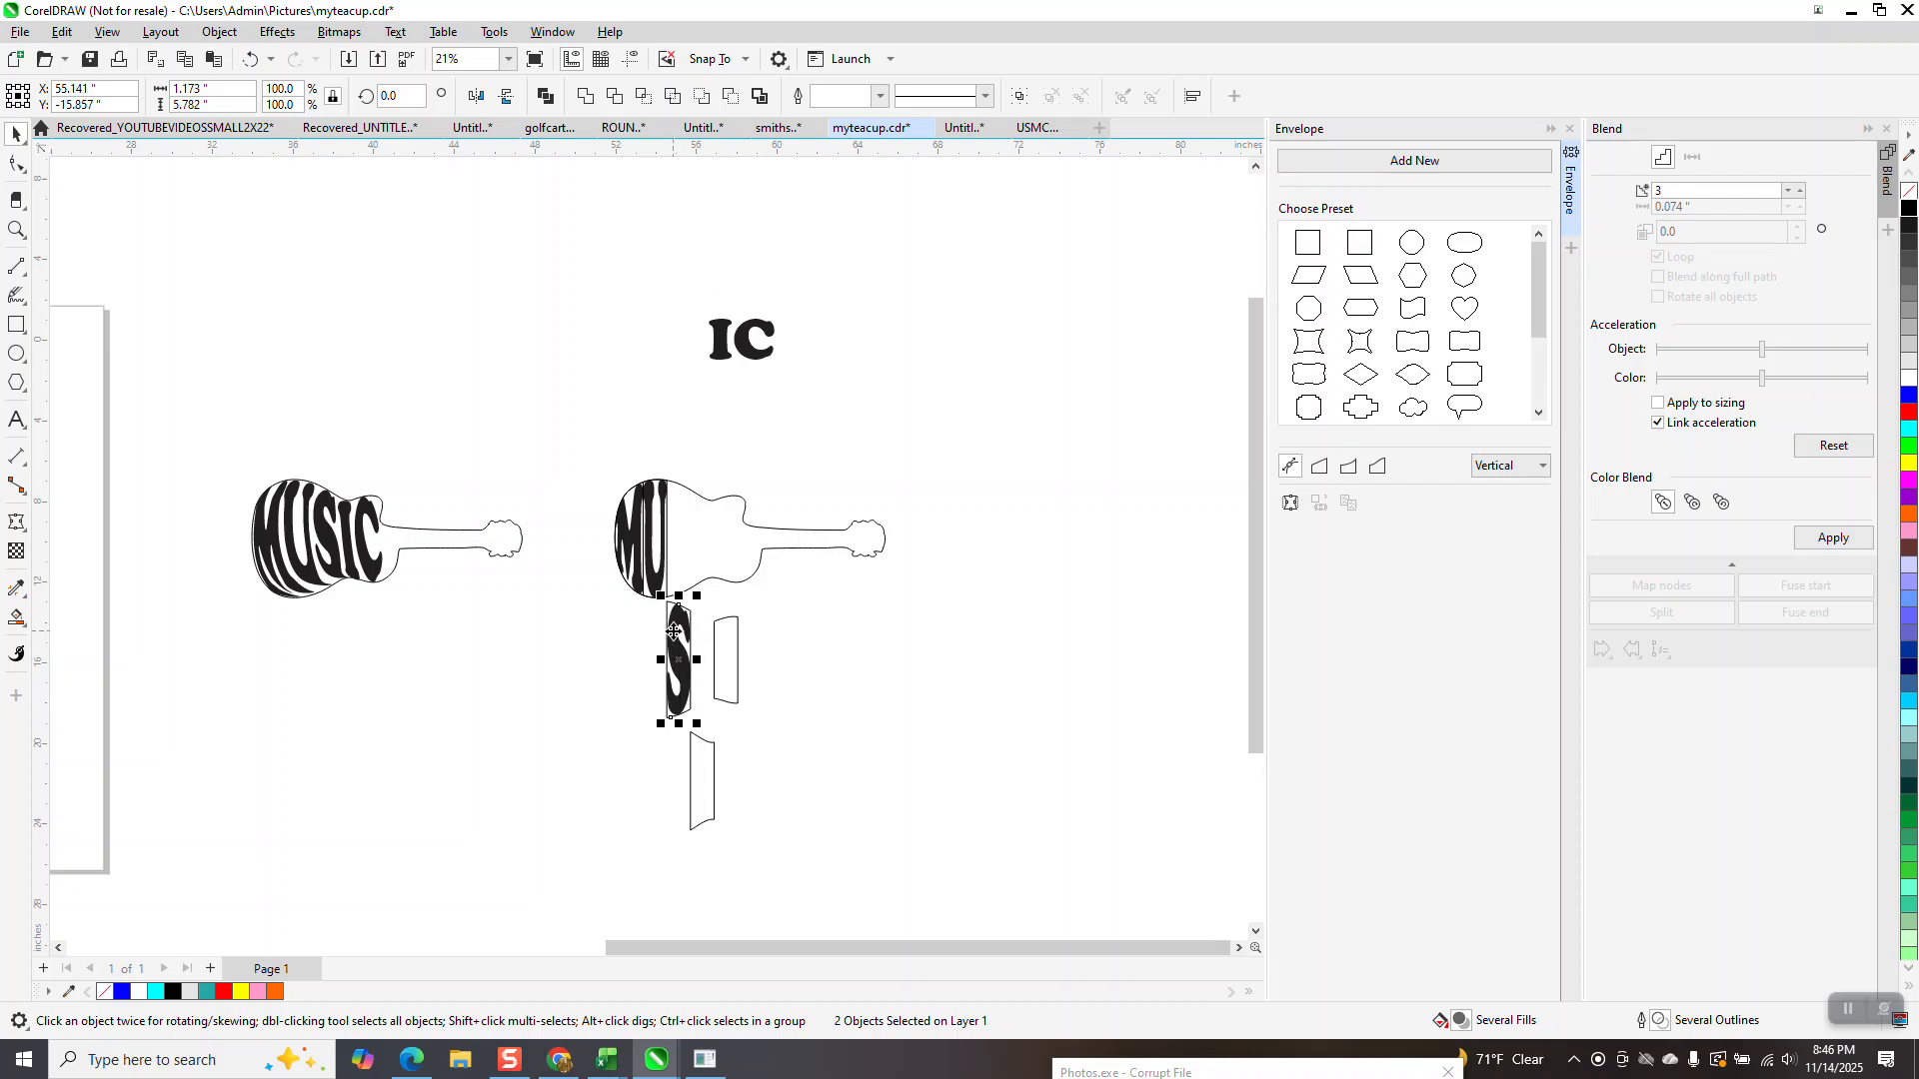
key("Up")
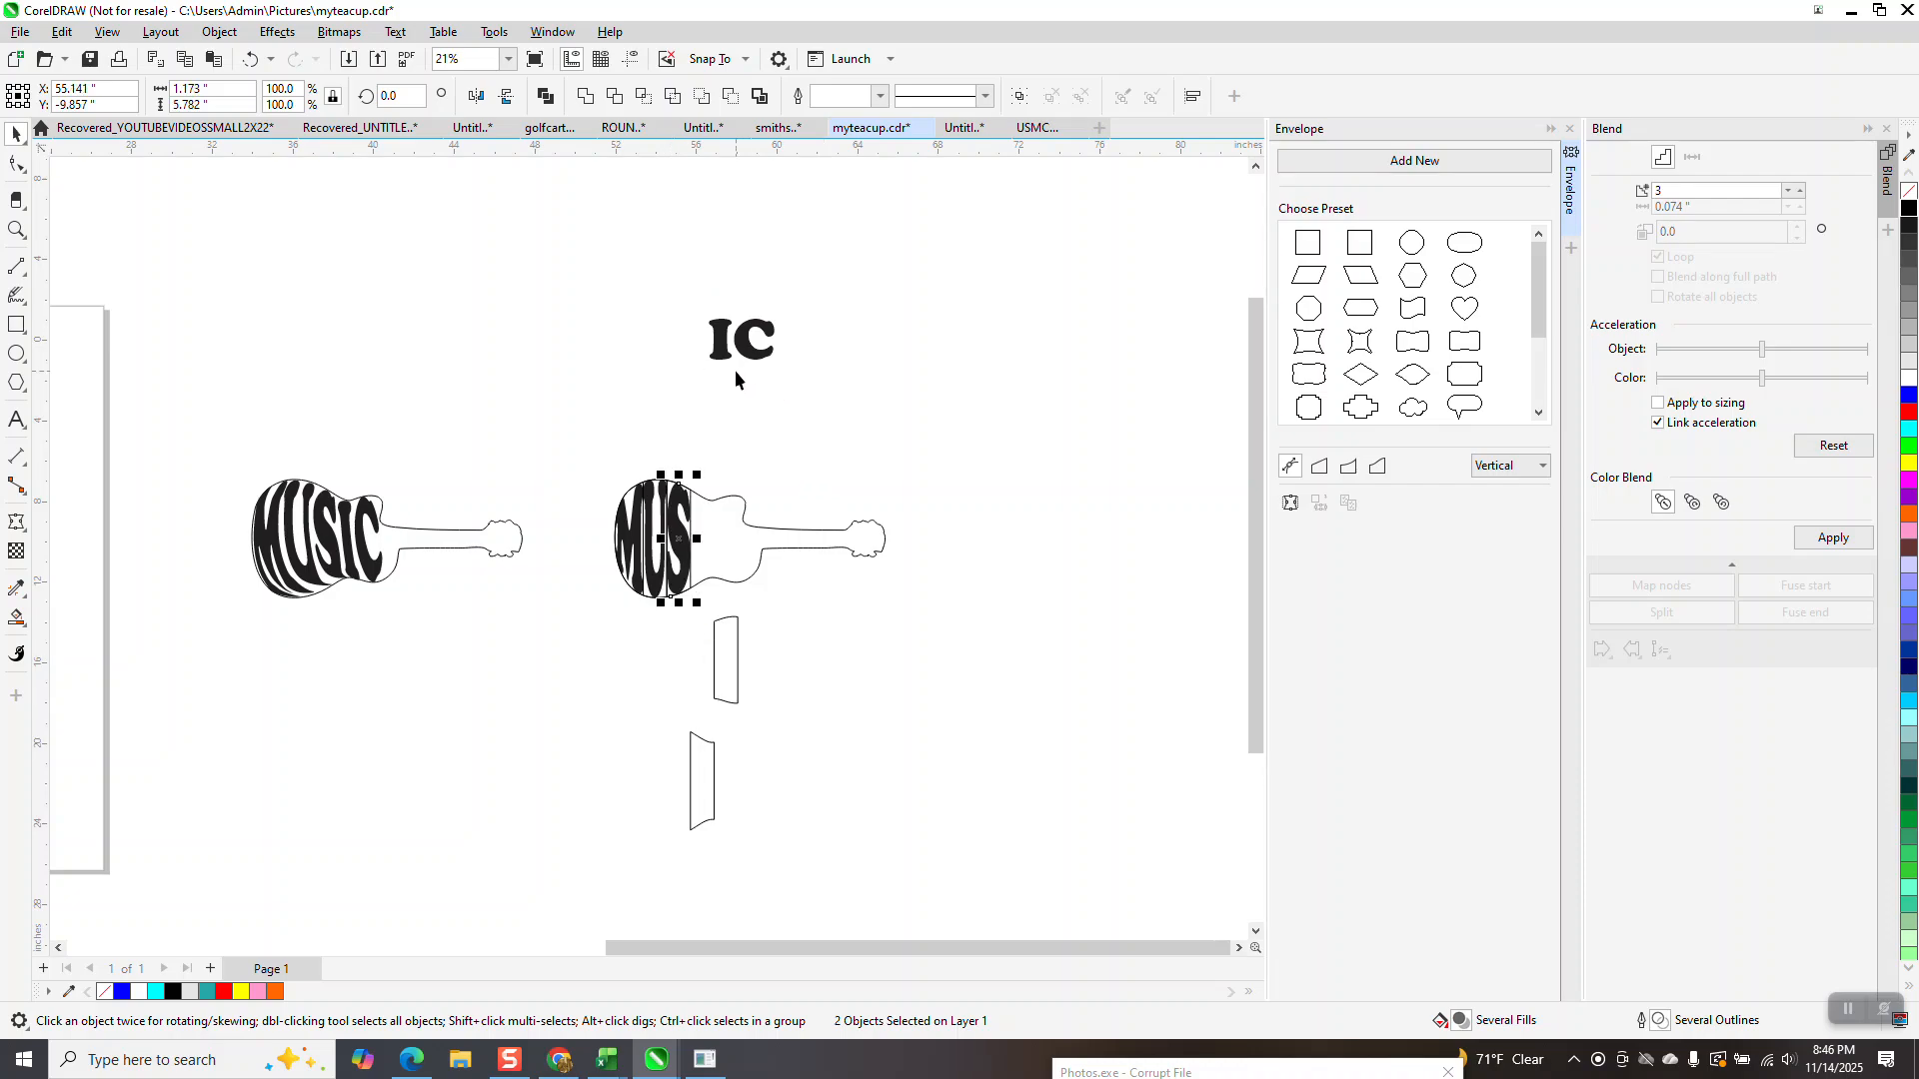
Step: Try to envelope the letter I to the shape of the guitar body's fifth section
left_click(17, 230)
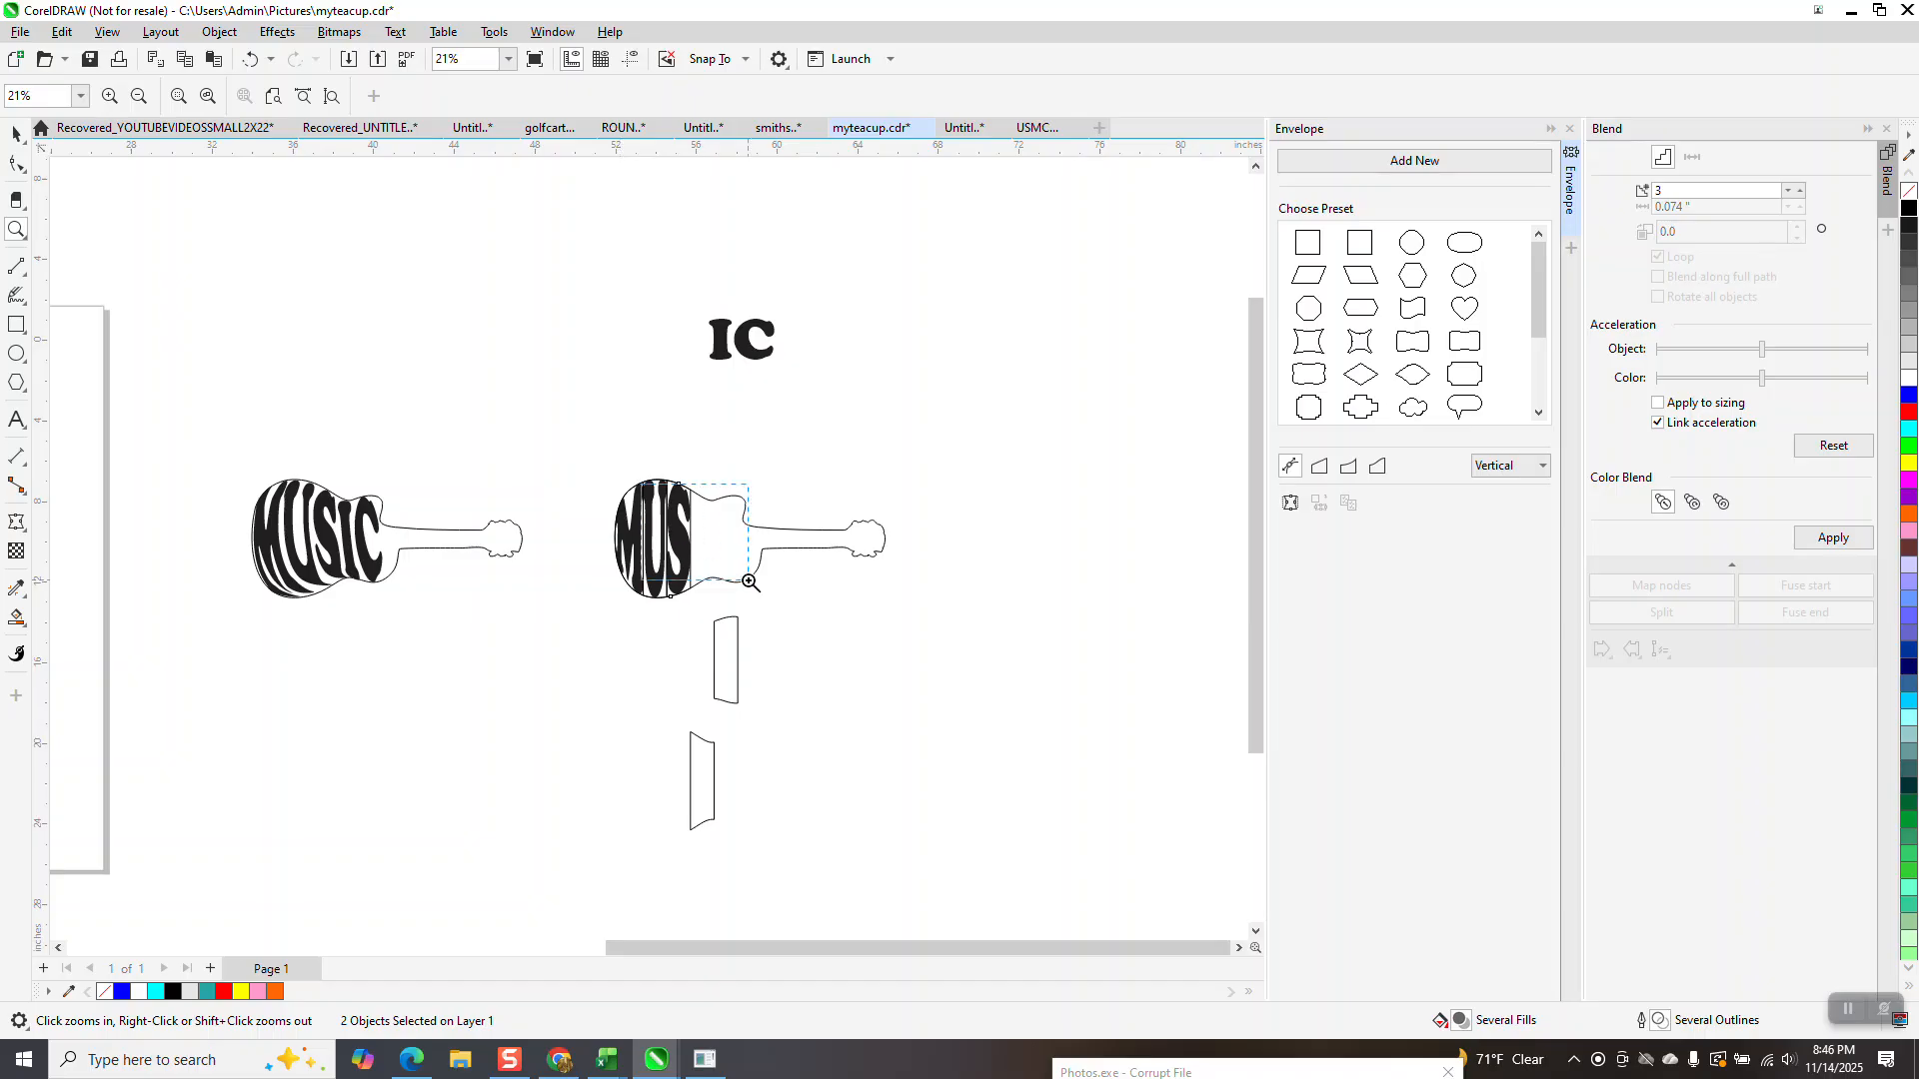
left_click(760, 581)
scroll(760, 581, "down", 2)
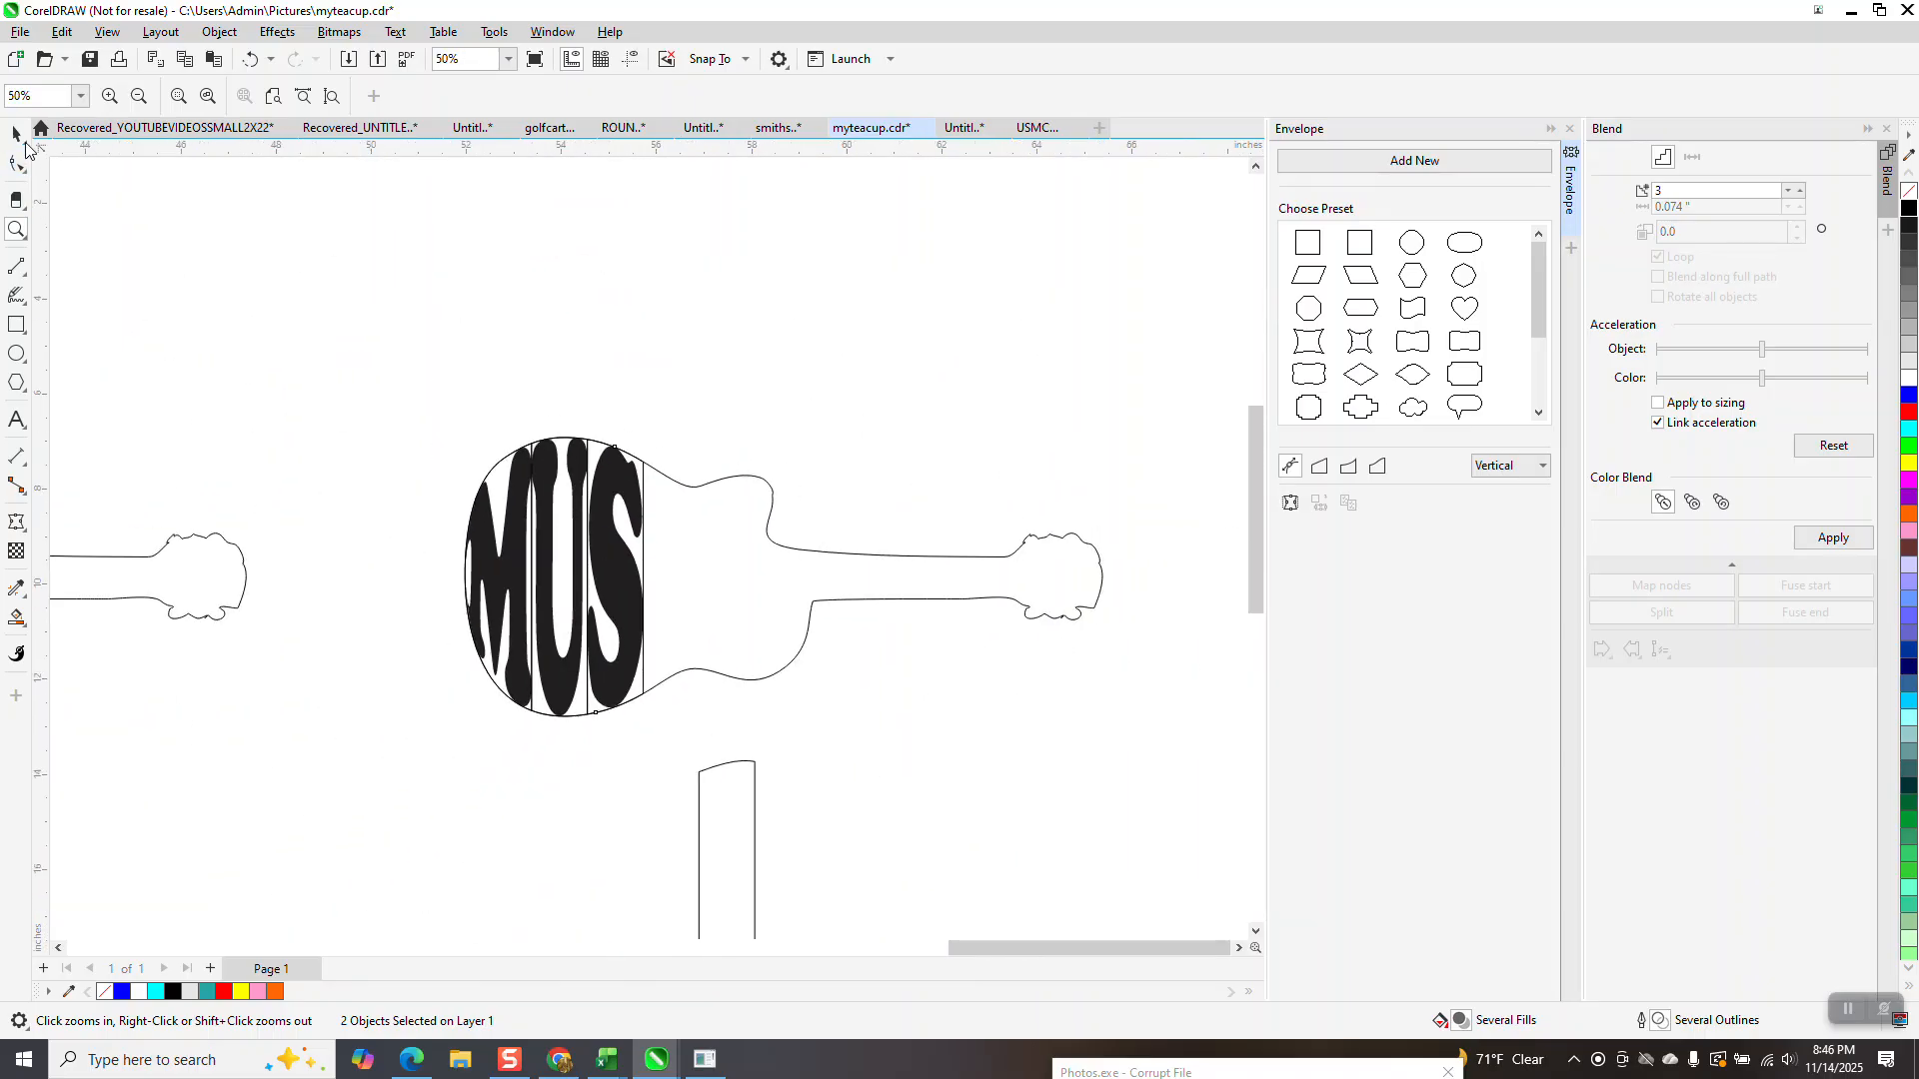
left_click(17, 133)
scroll(657, 430, "down", 2)
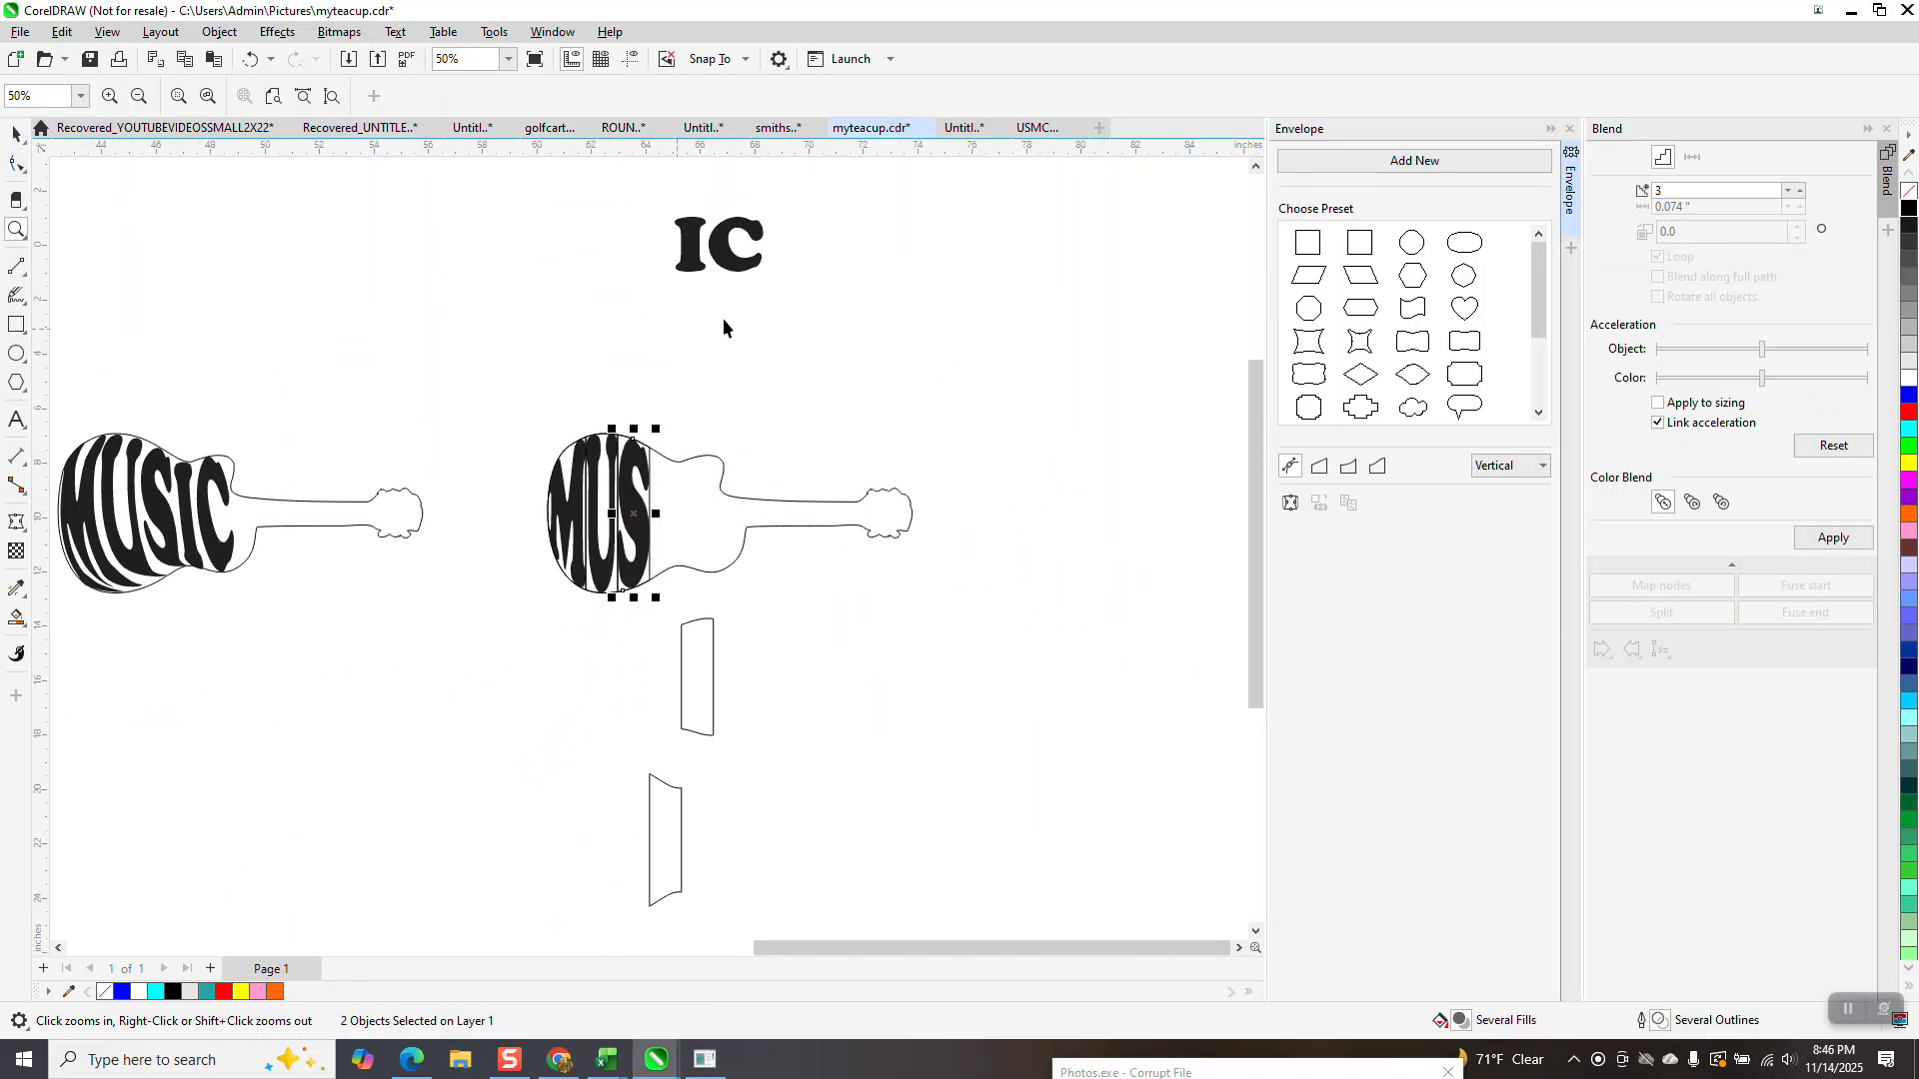
left_click(696, 270)
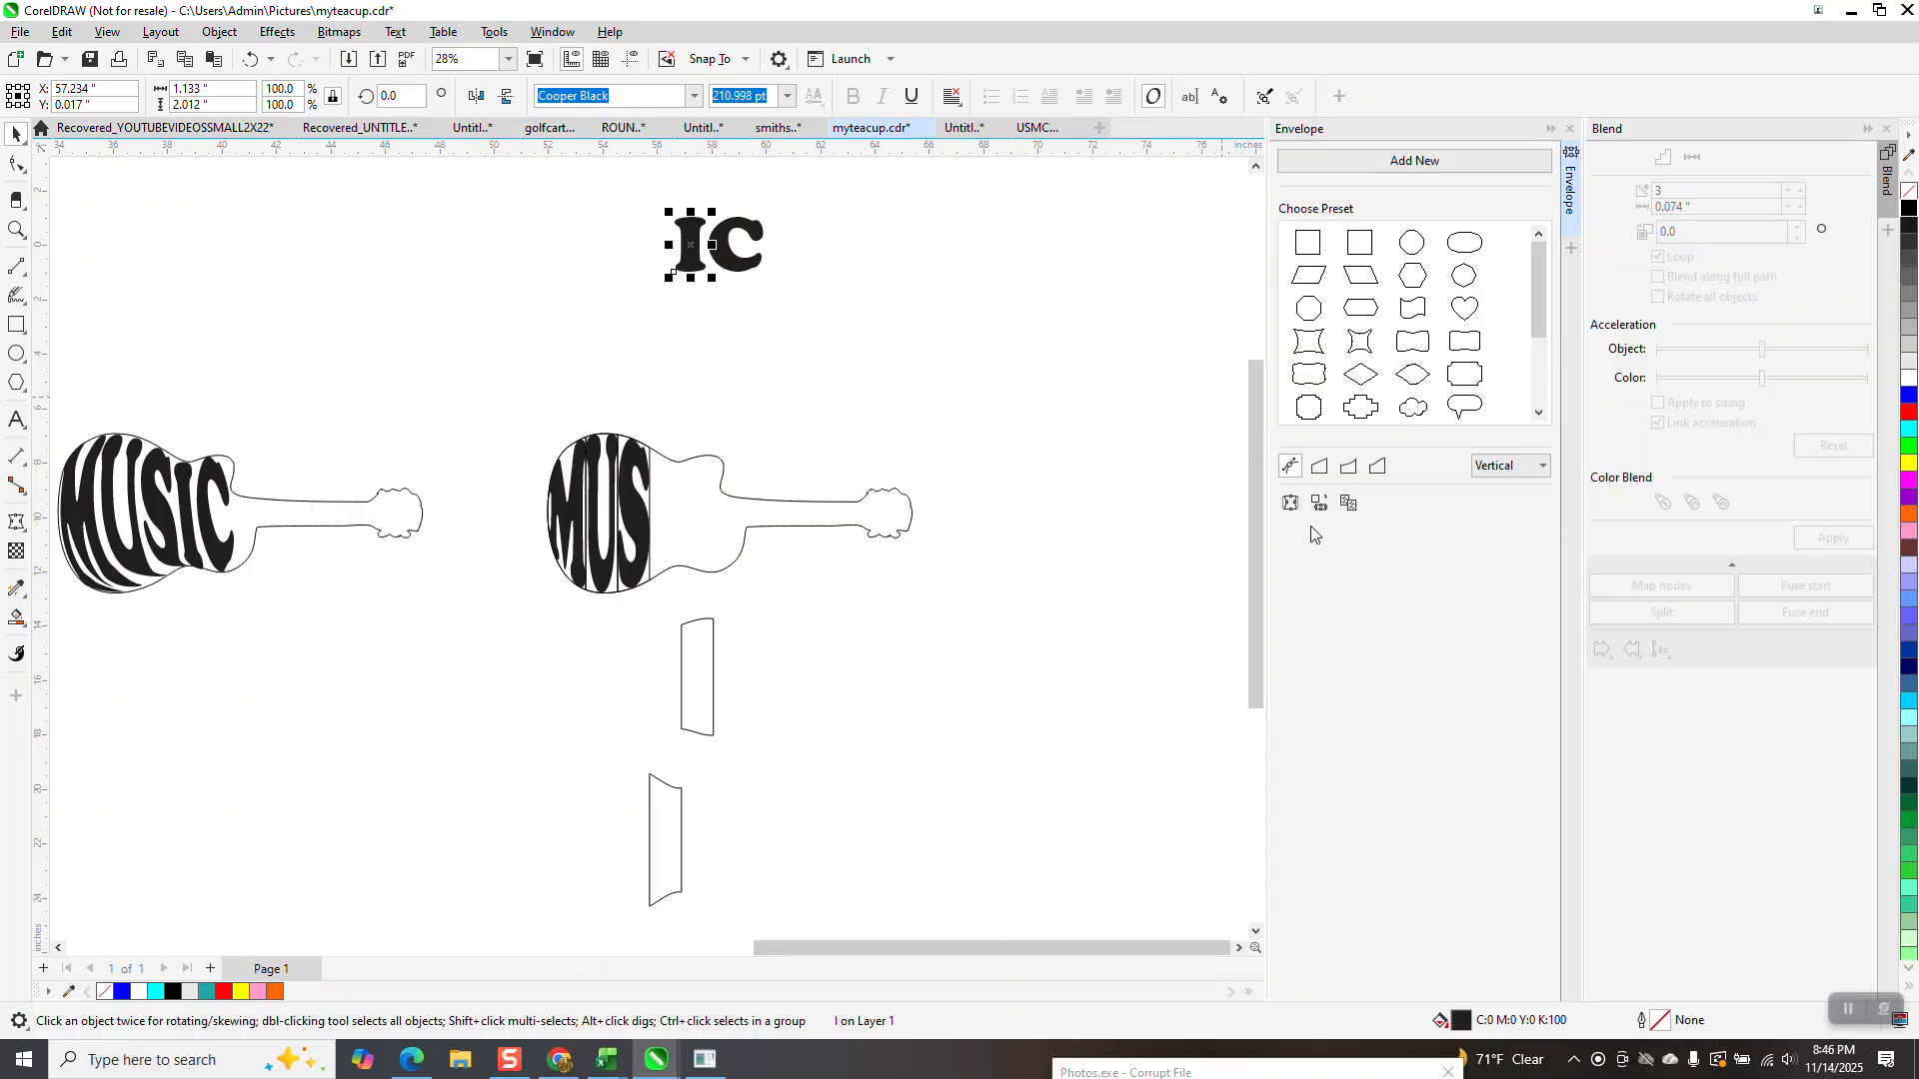
left_click(691, 677)
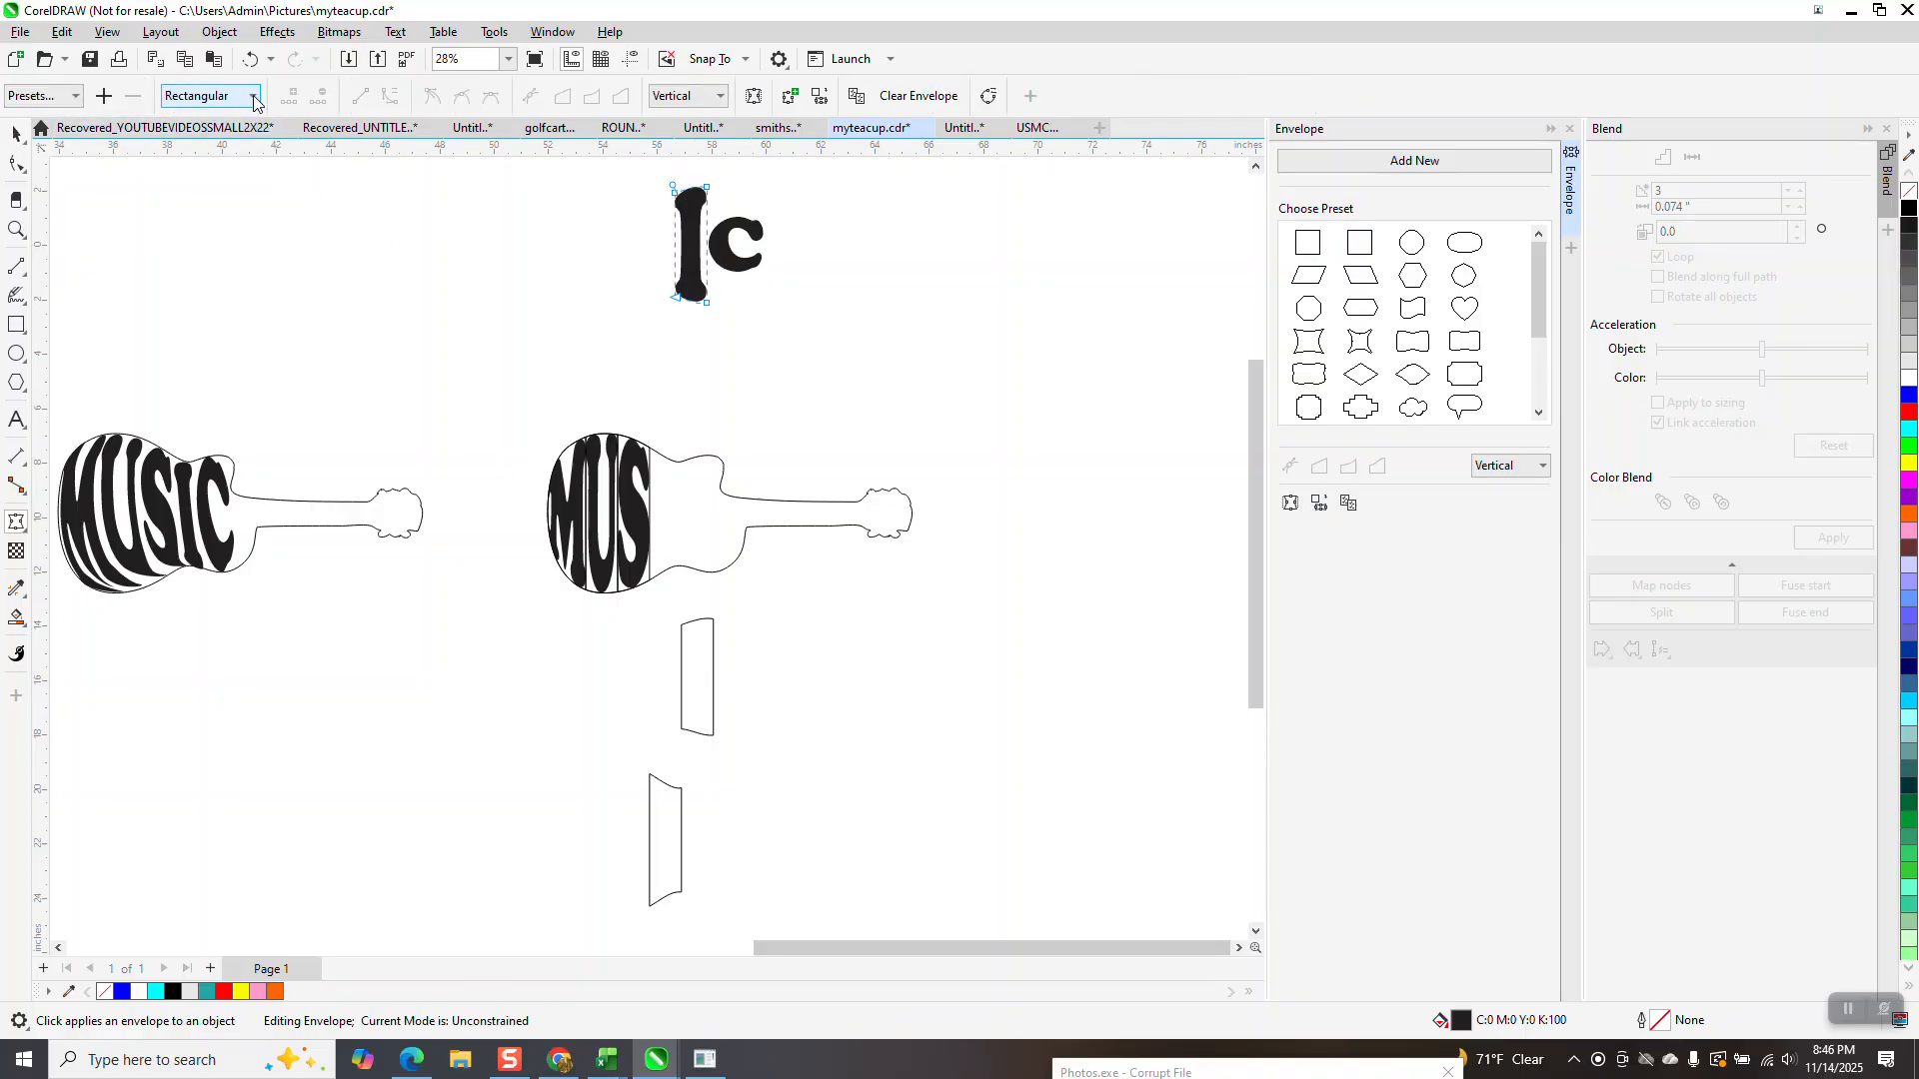
left_click(16, 133)
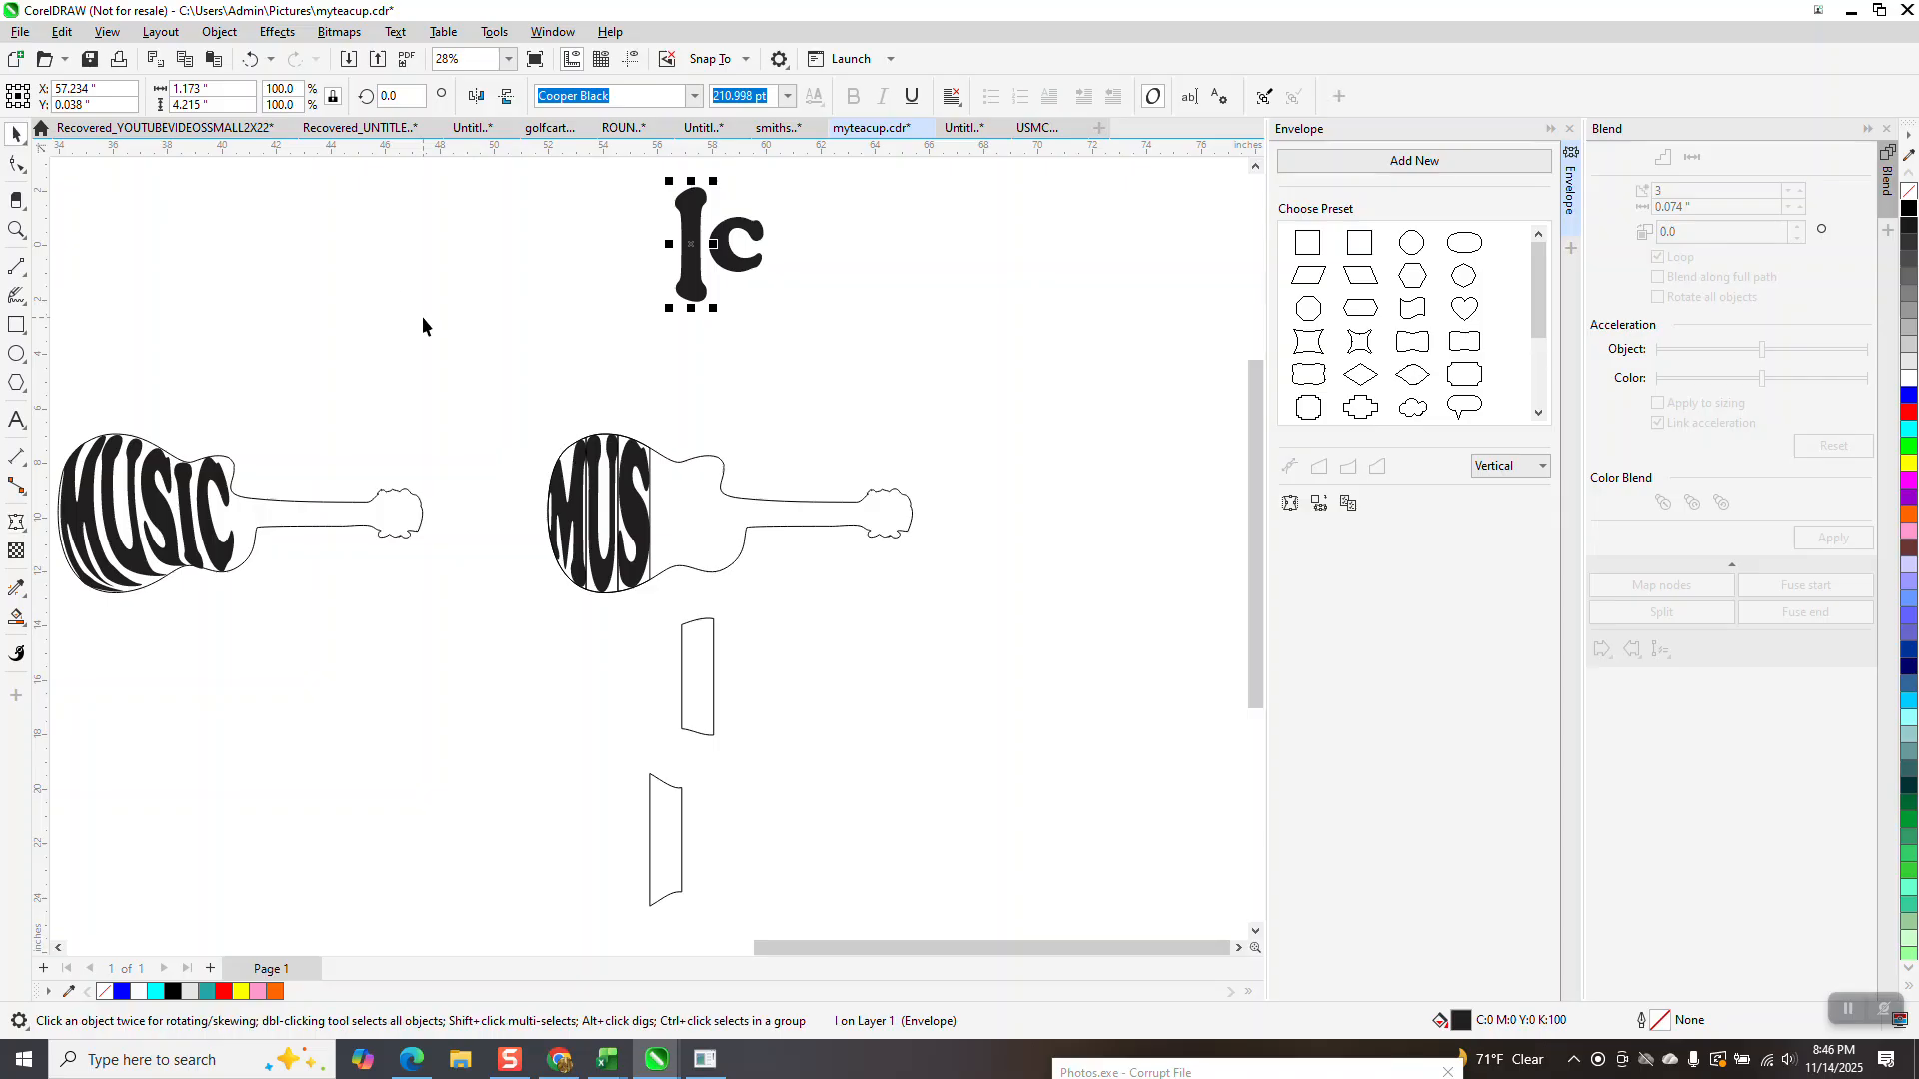
Step: Center the warped I on the fifth section shape and move both 6 inches up into the guitar body
left_click(692, 704, "shift")
key("e")
key("c")
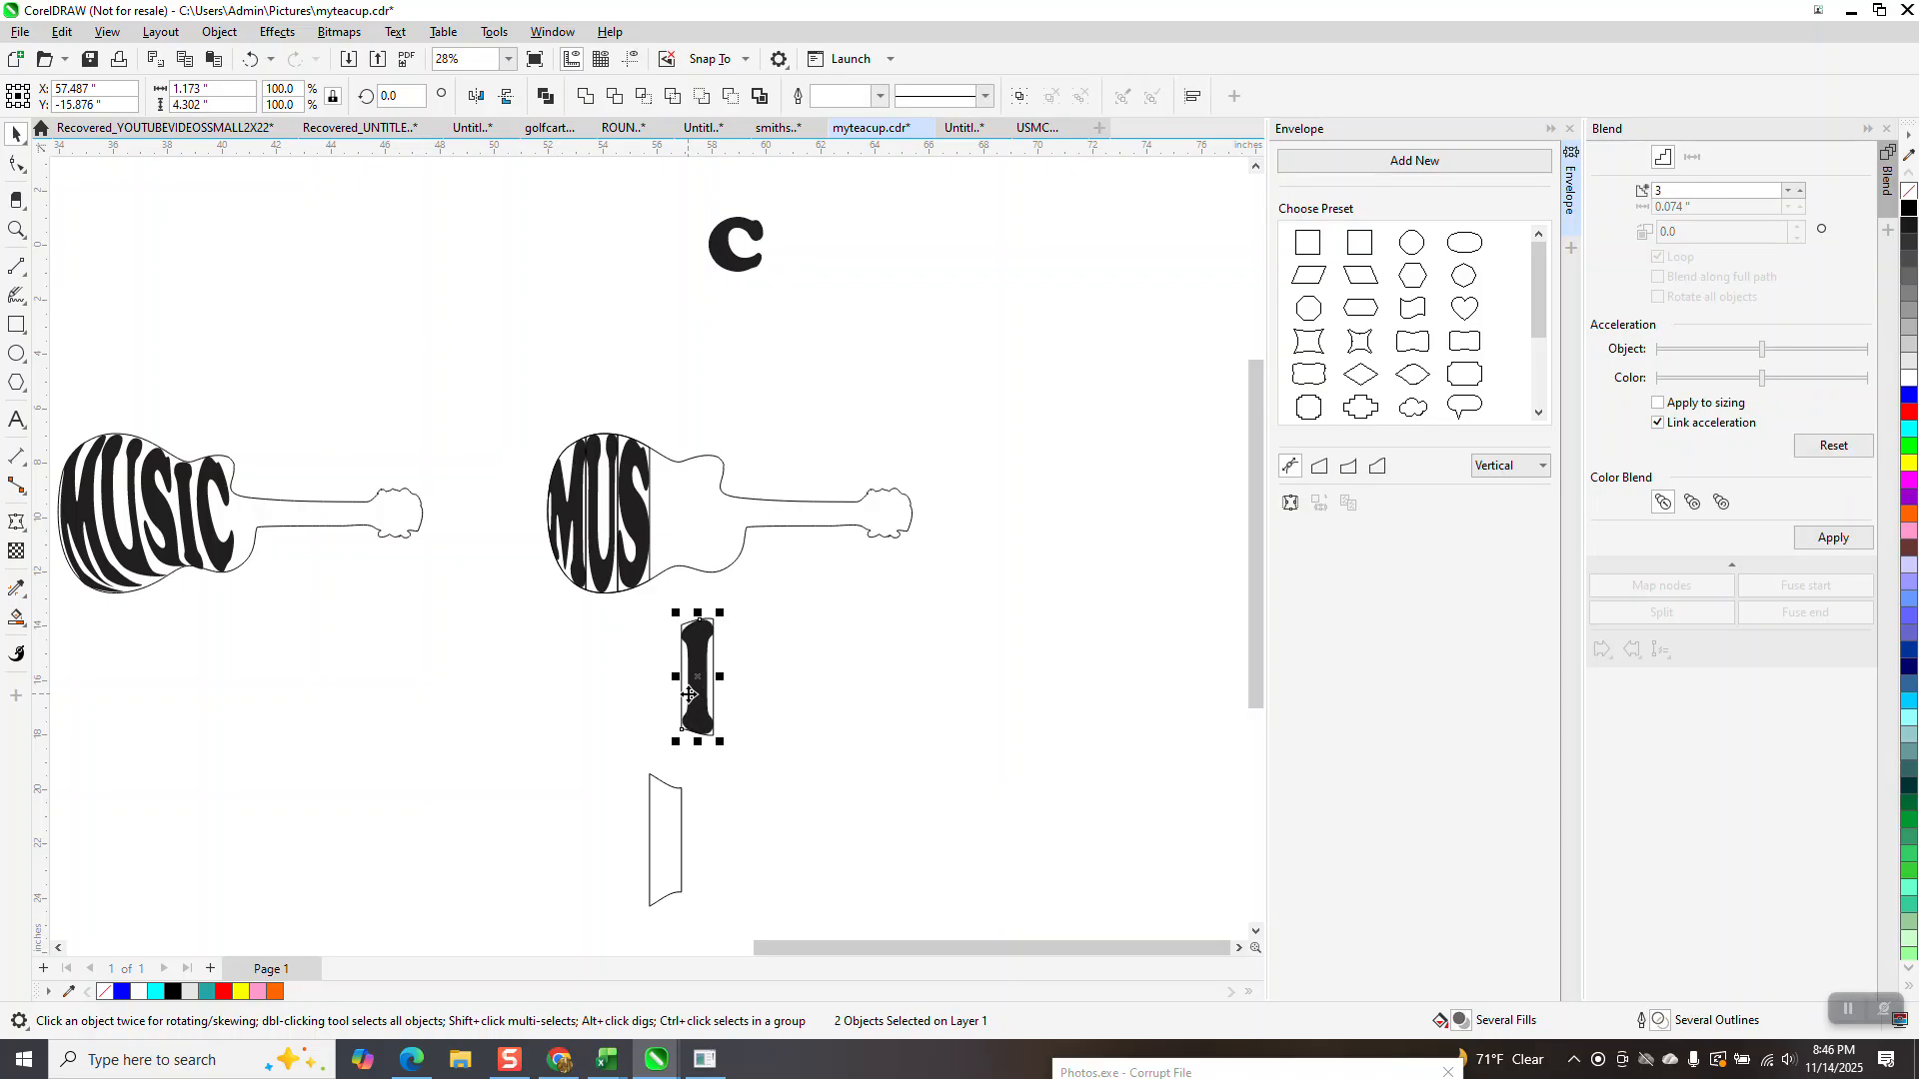
key("Up")
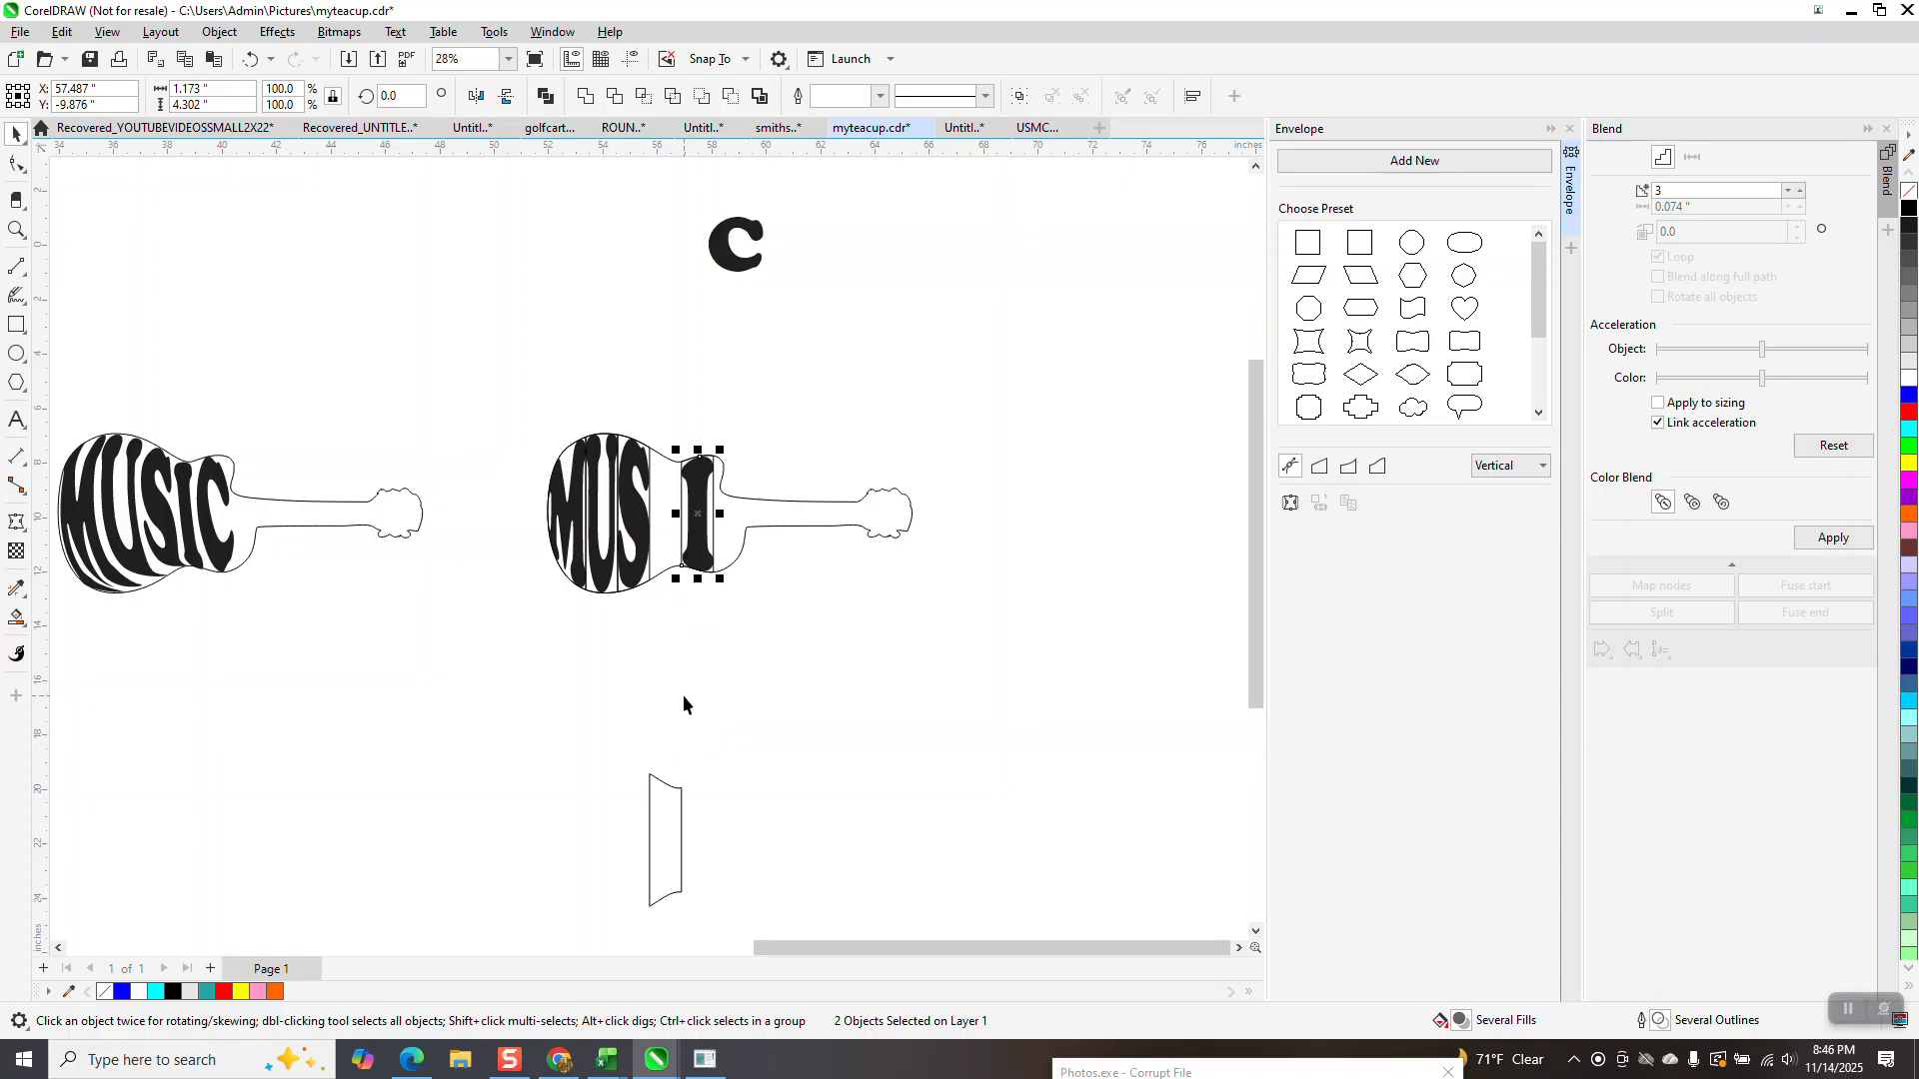
Step: Undo the letter I's move into the body, its centering on the fifth section shape, and its envelope
left_click(250, 59)
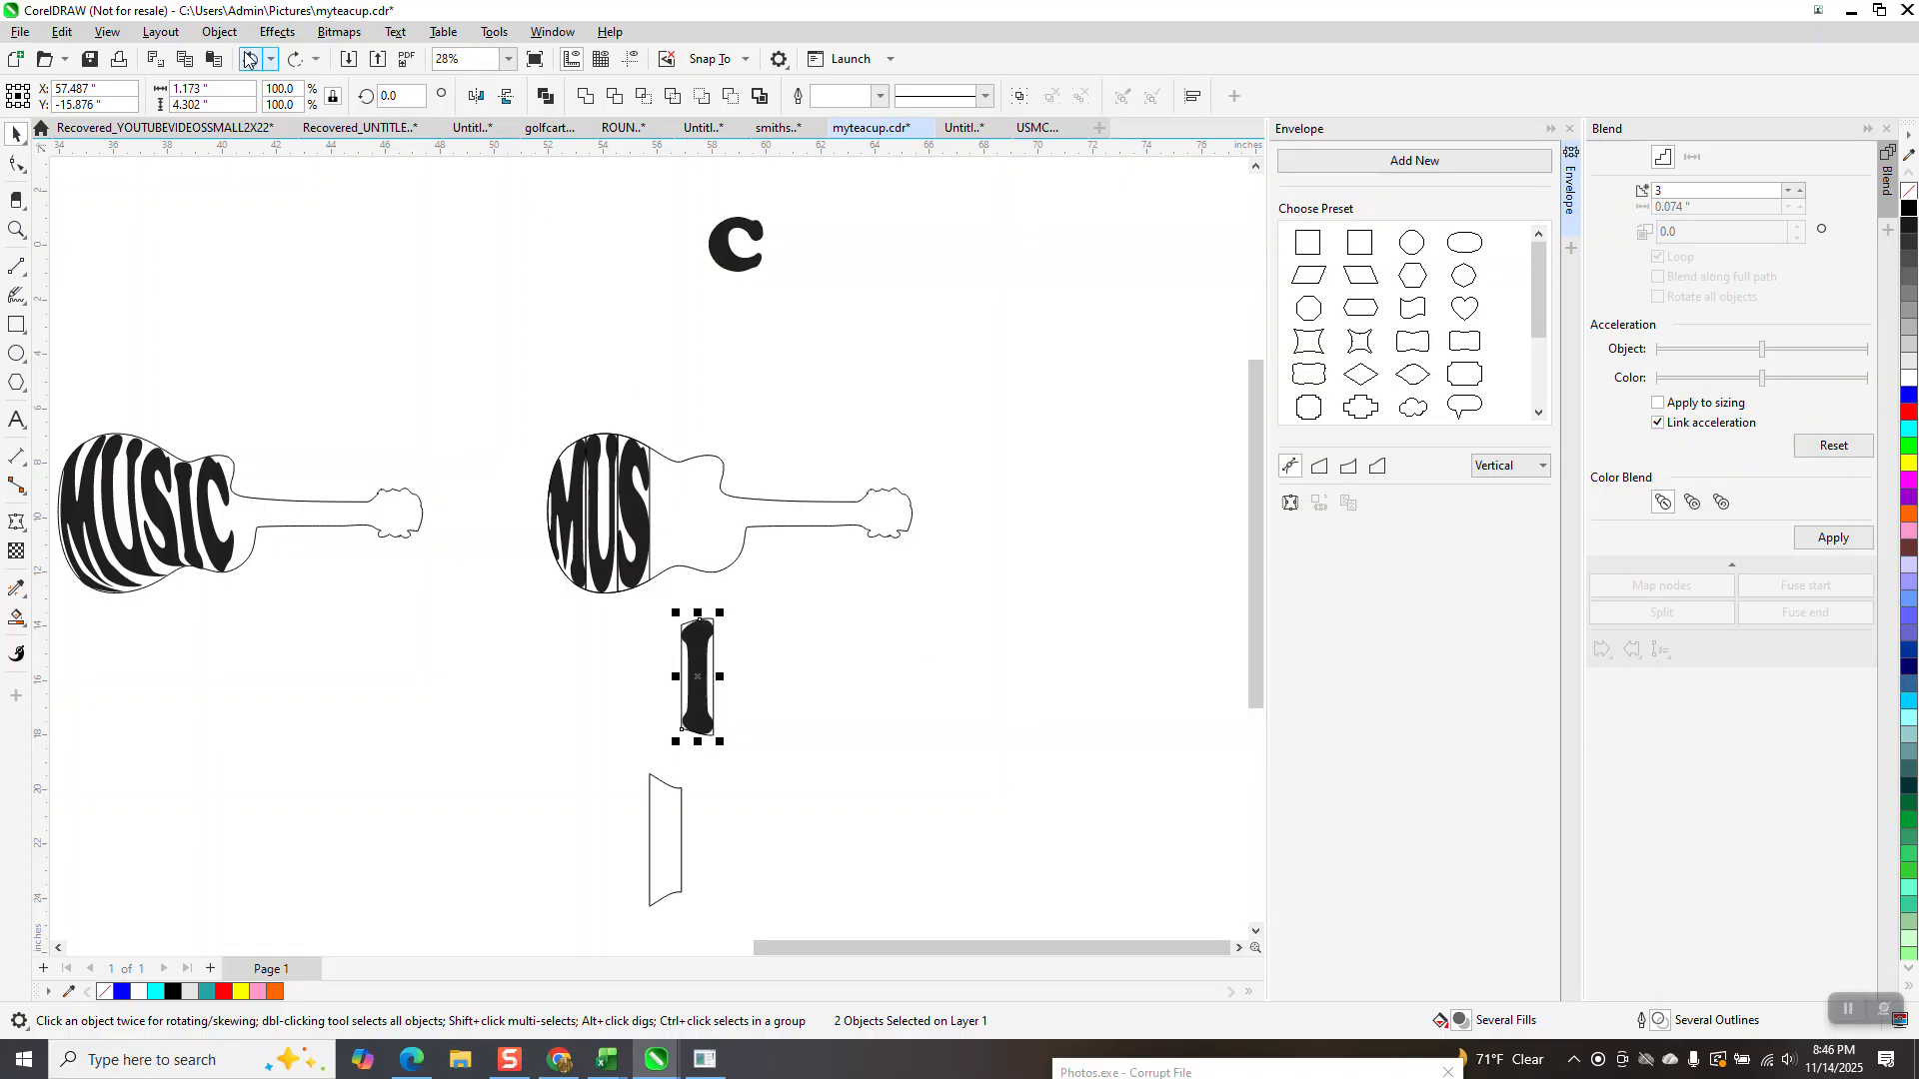
left_click(249, 59)
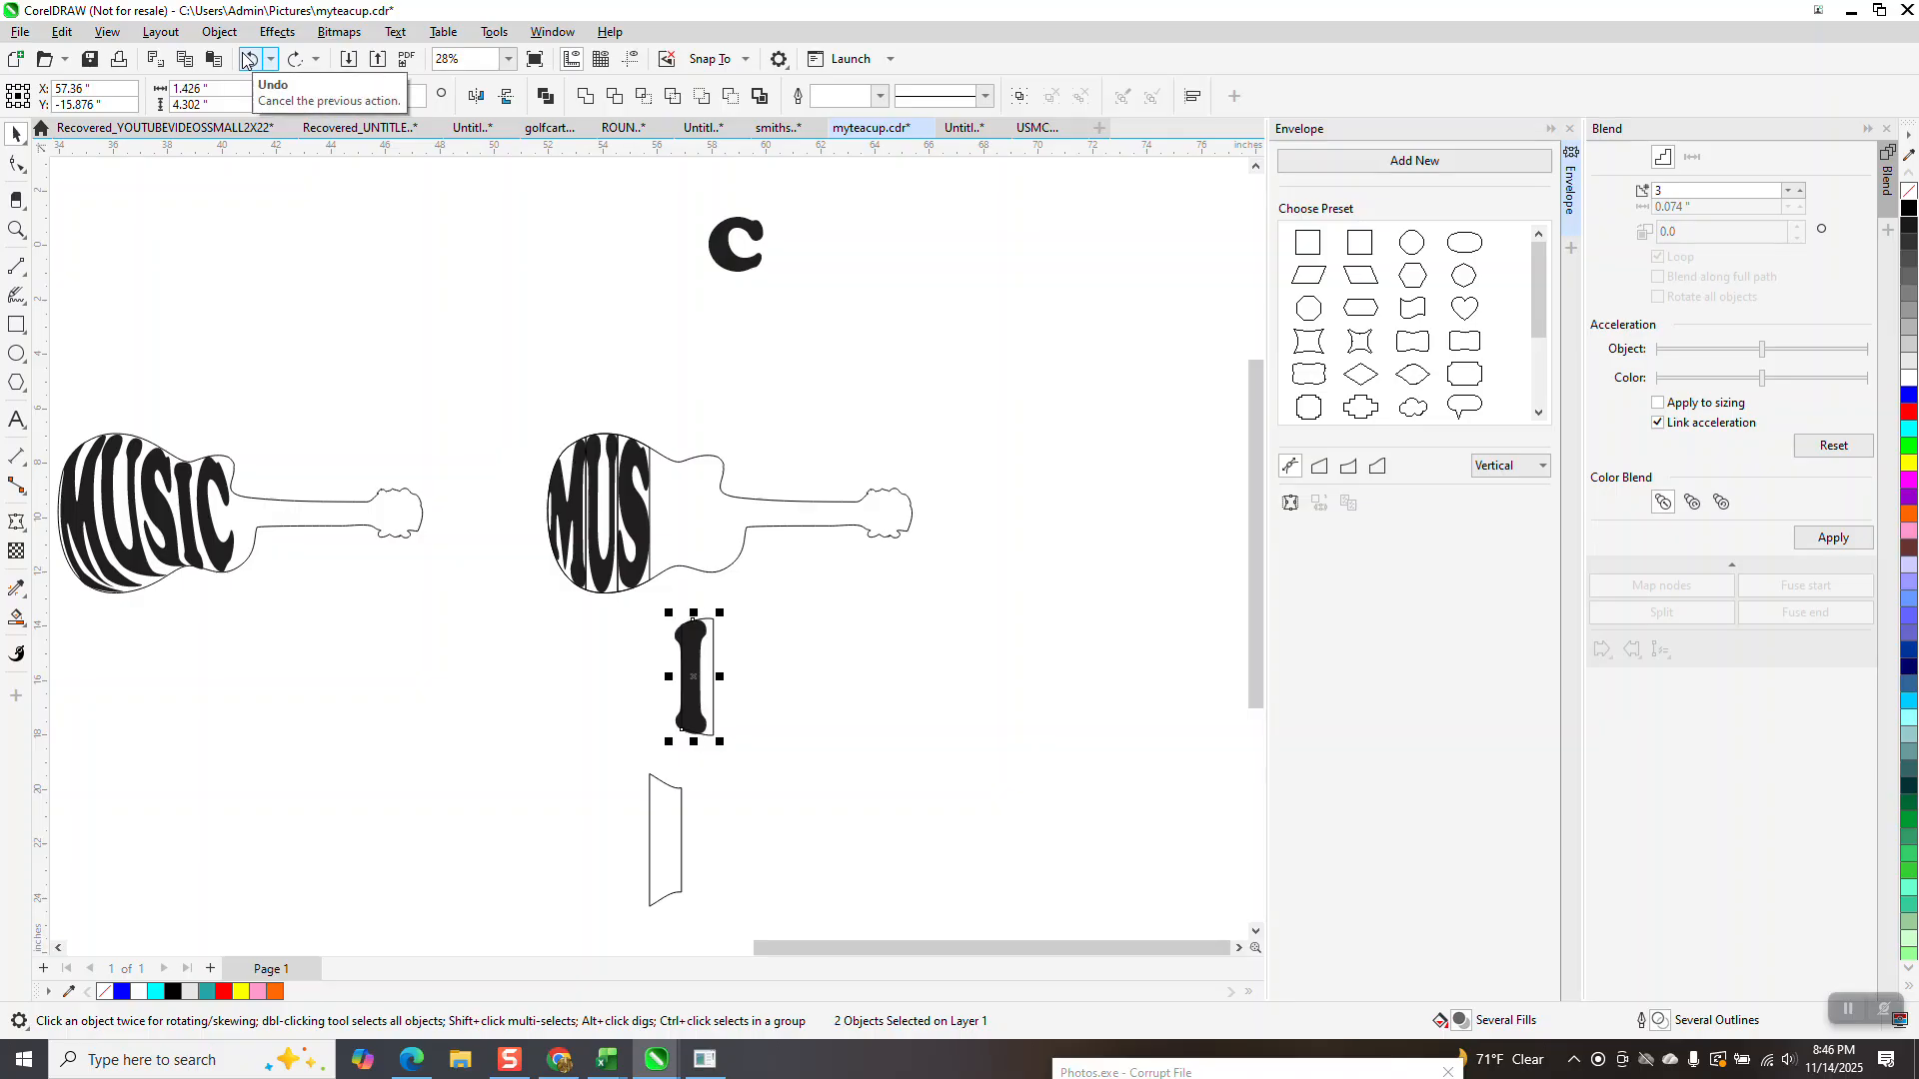
left_click(249, 59)
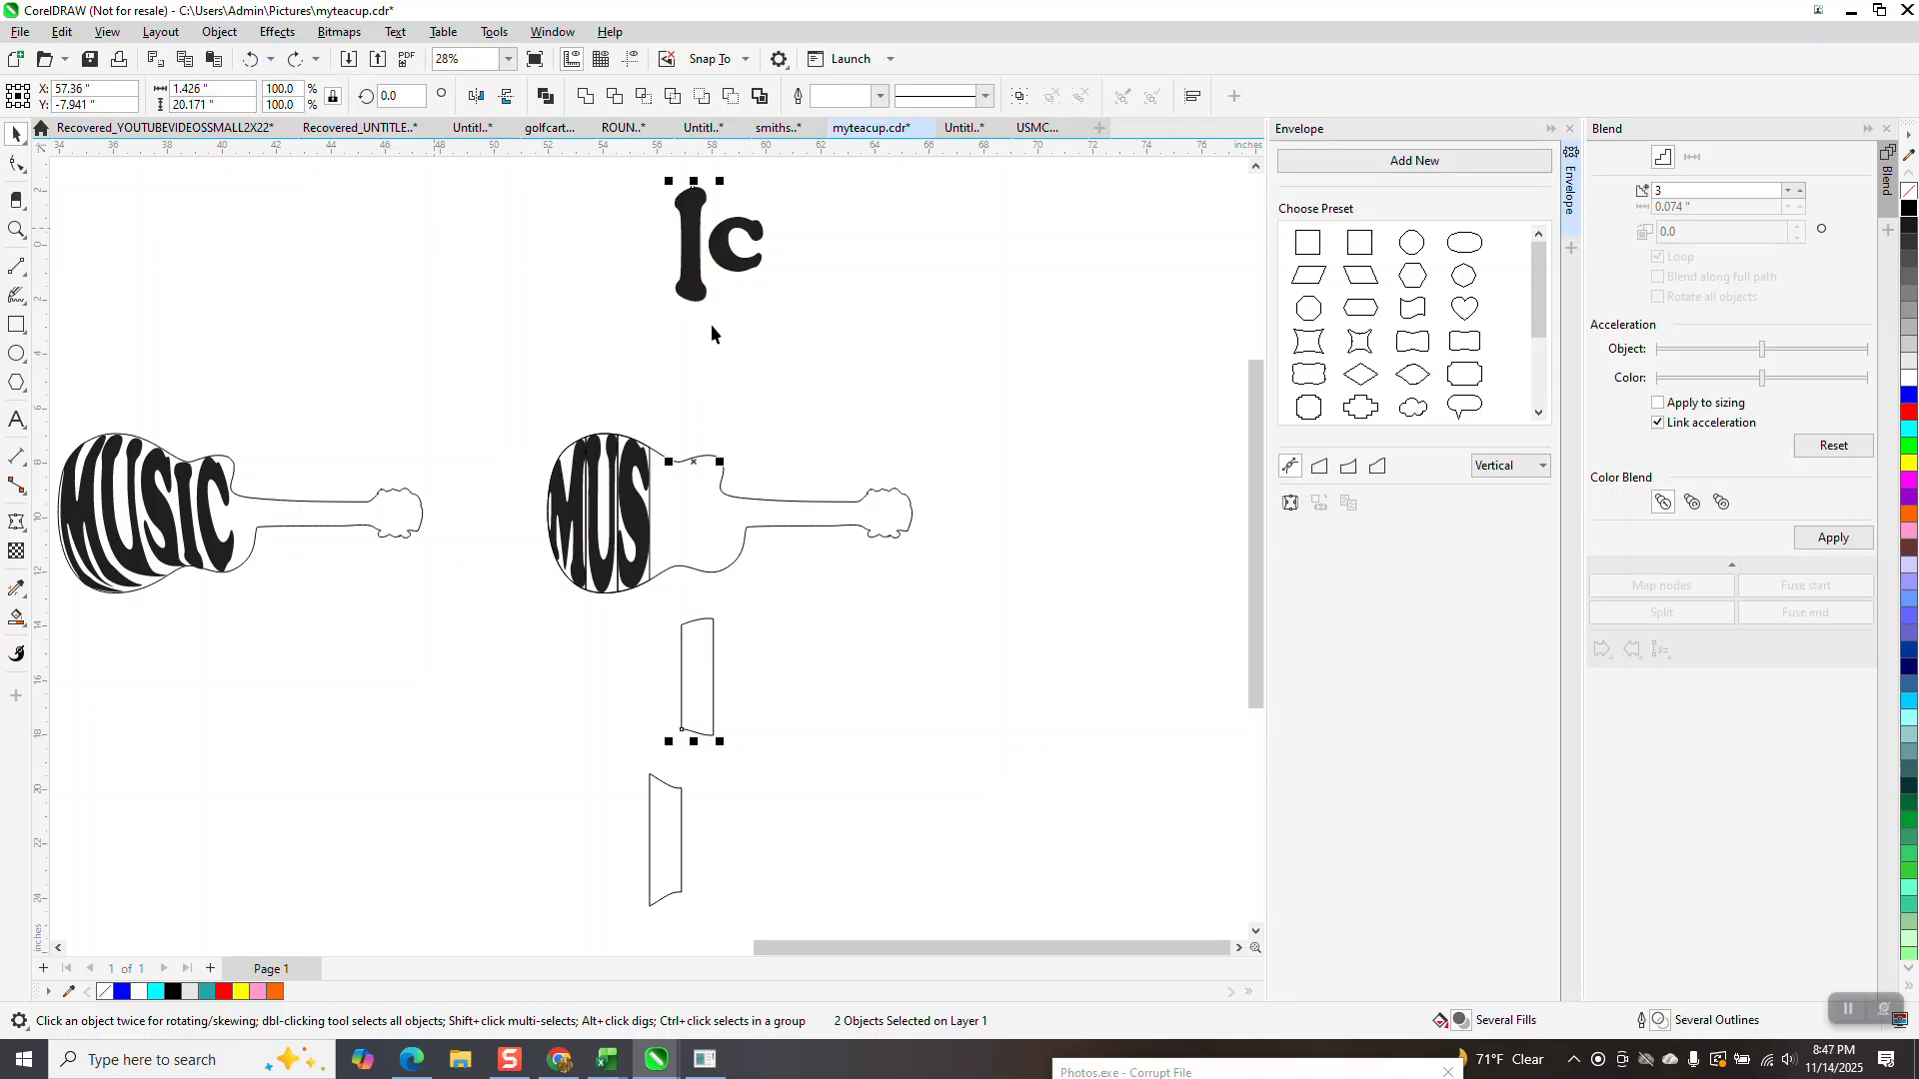
left_click(250, 59)
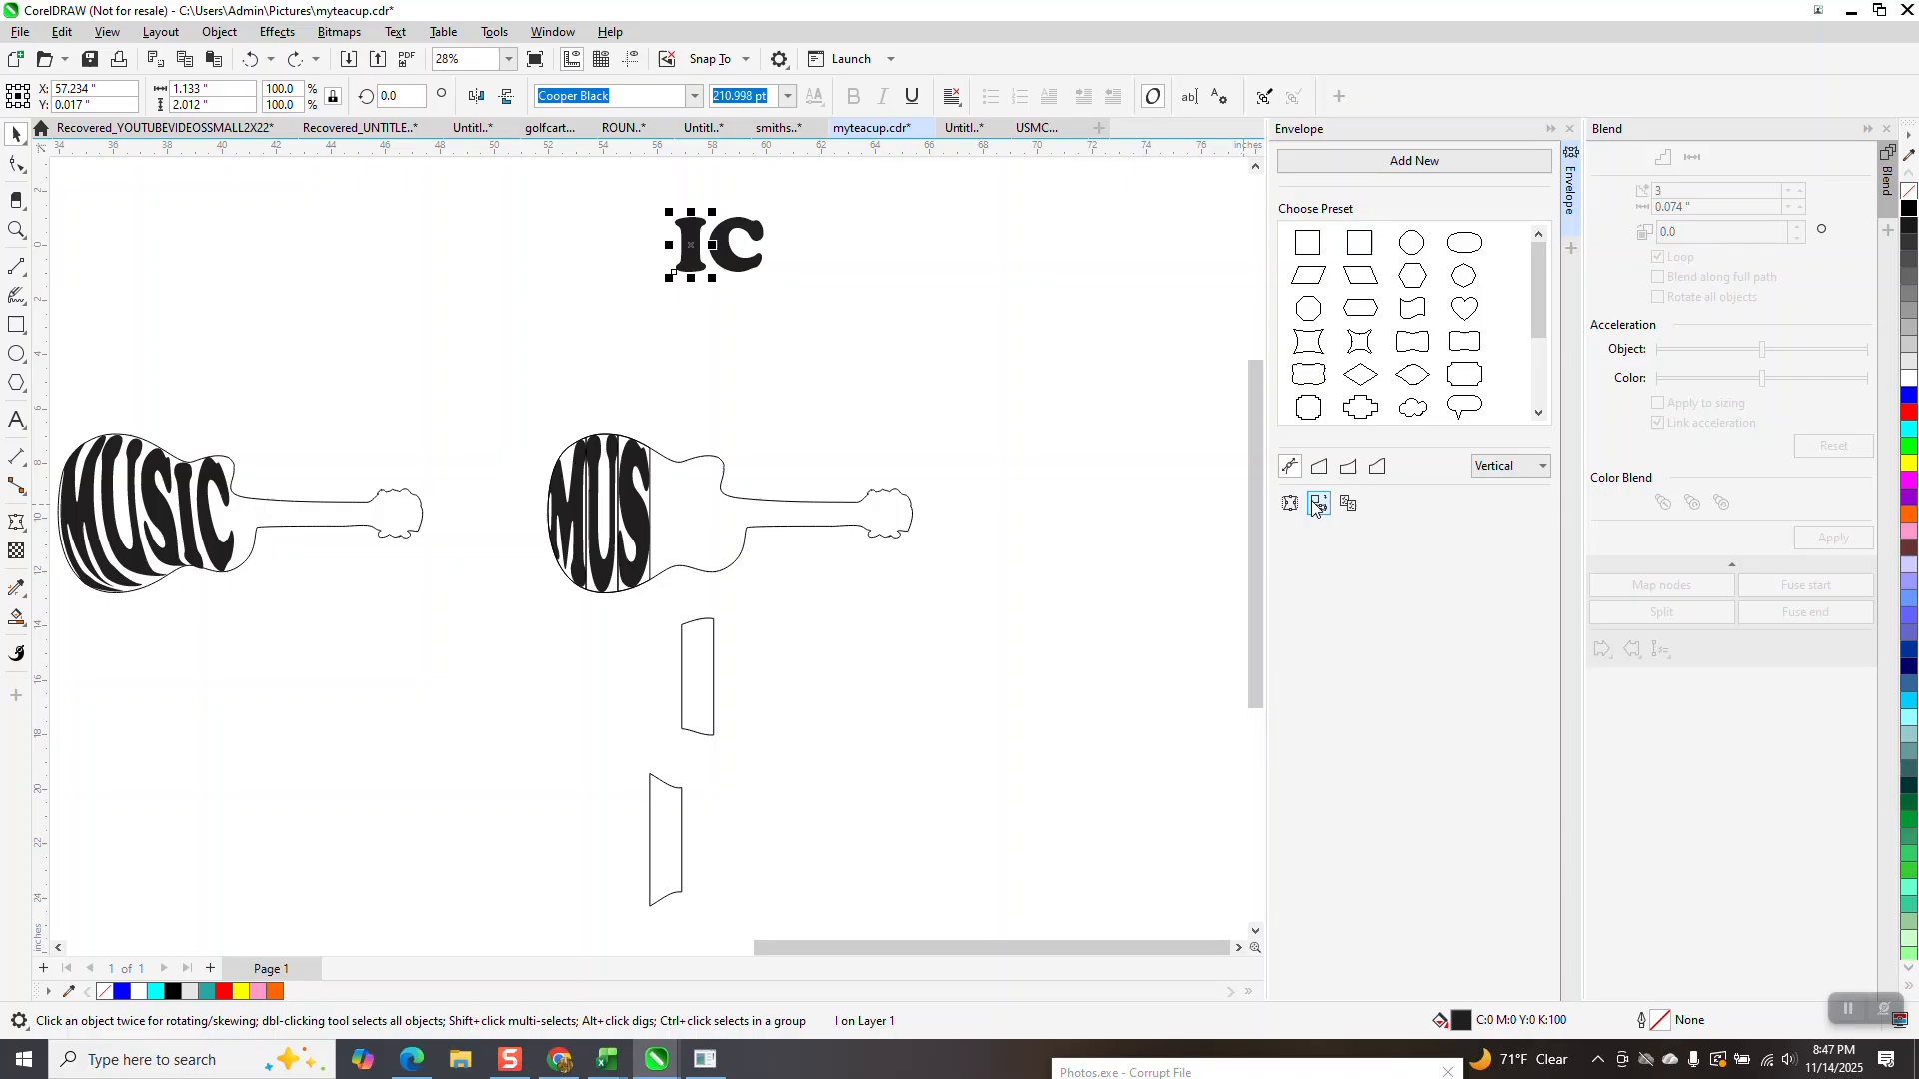
Step: Envelope the letter I to the shape of the guitar body's fourth section
left_click(665, 830)
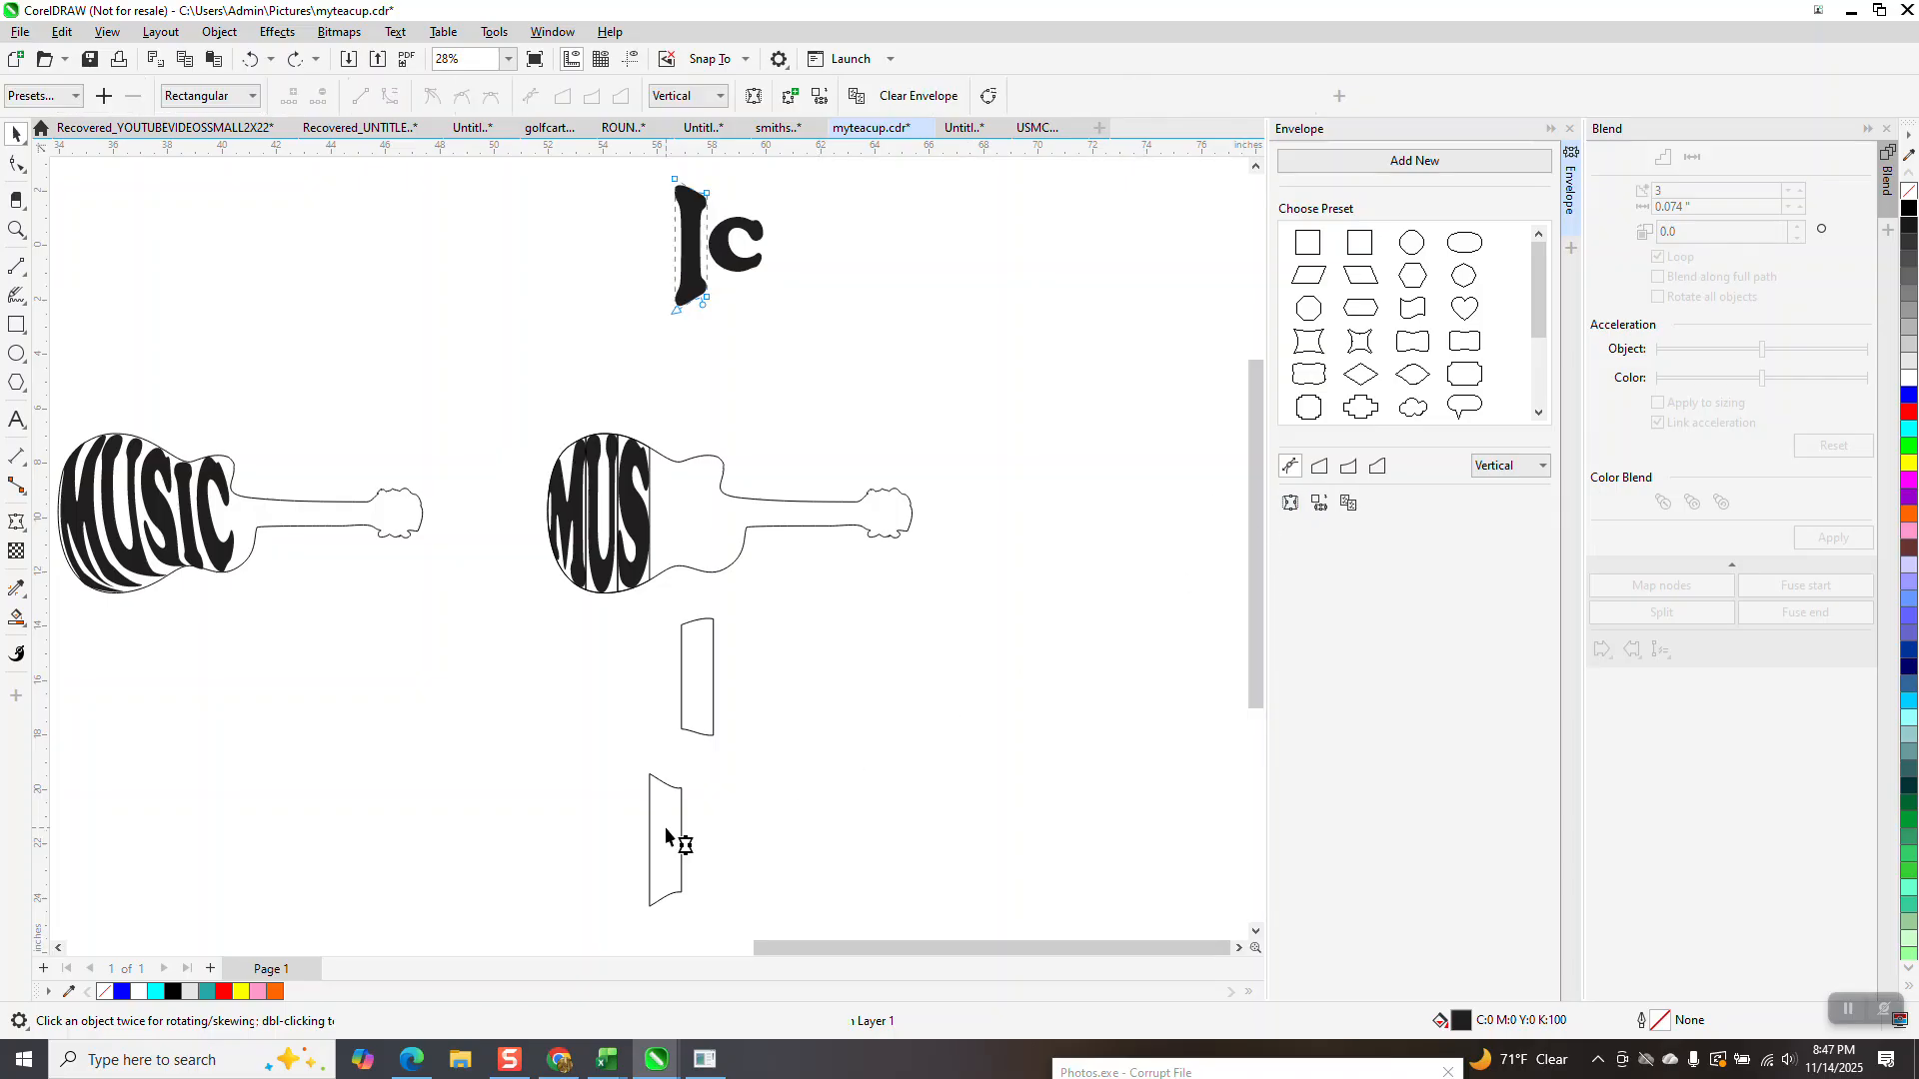
left_click(16, 133)
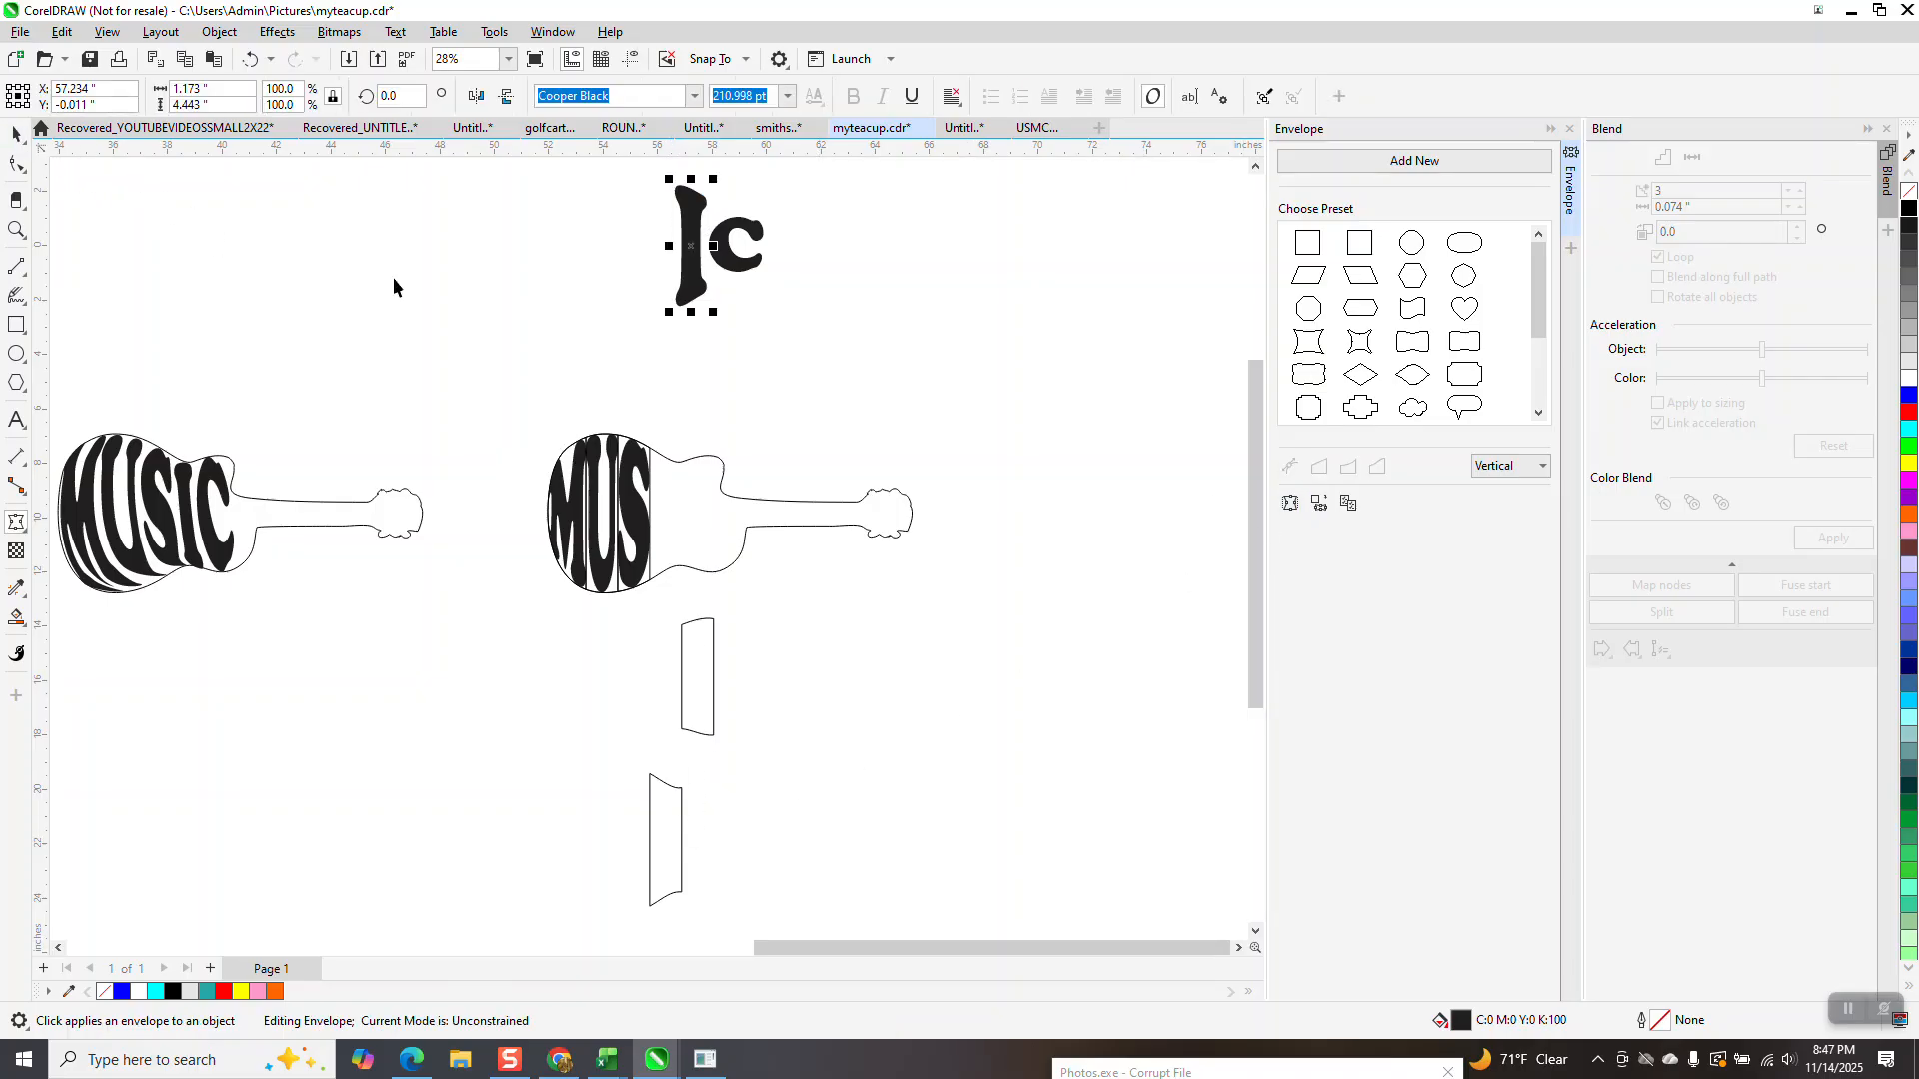
Step: Center the warped I on the fourth section shape and move both 12 inches up into the guitar body
left_click(669, 817, "shift")
key("e")
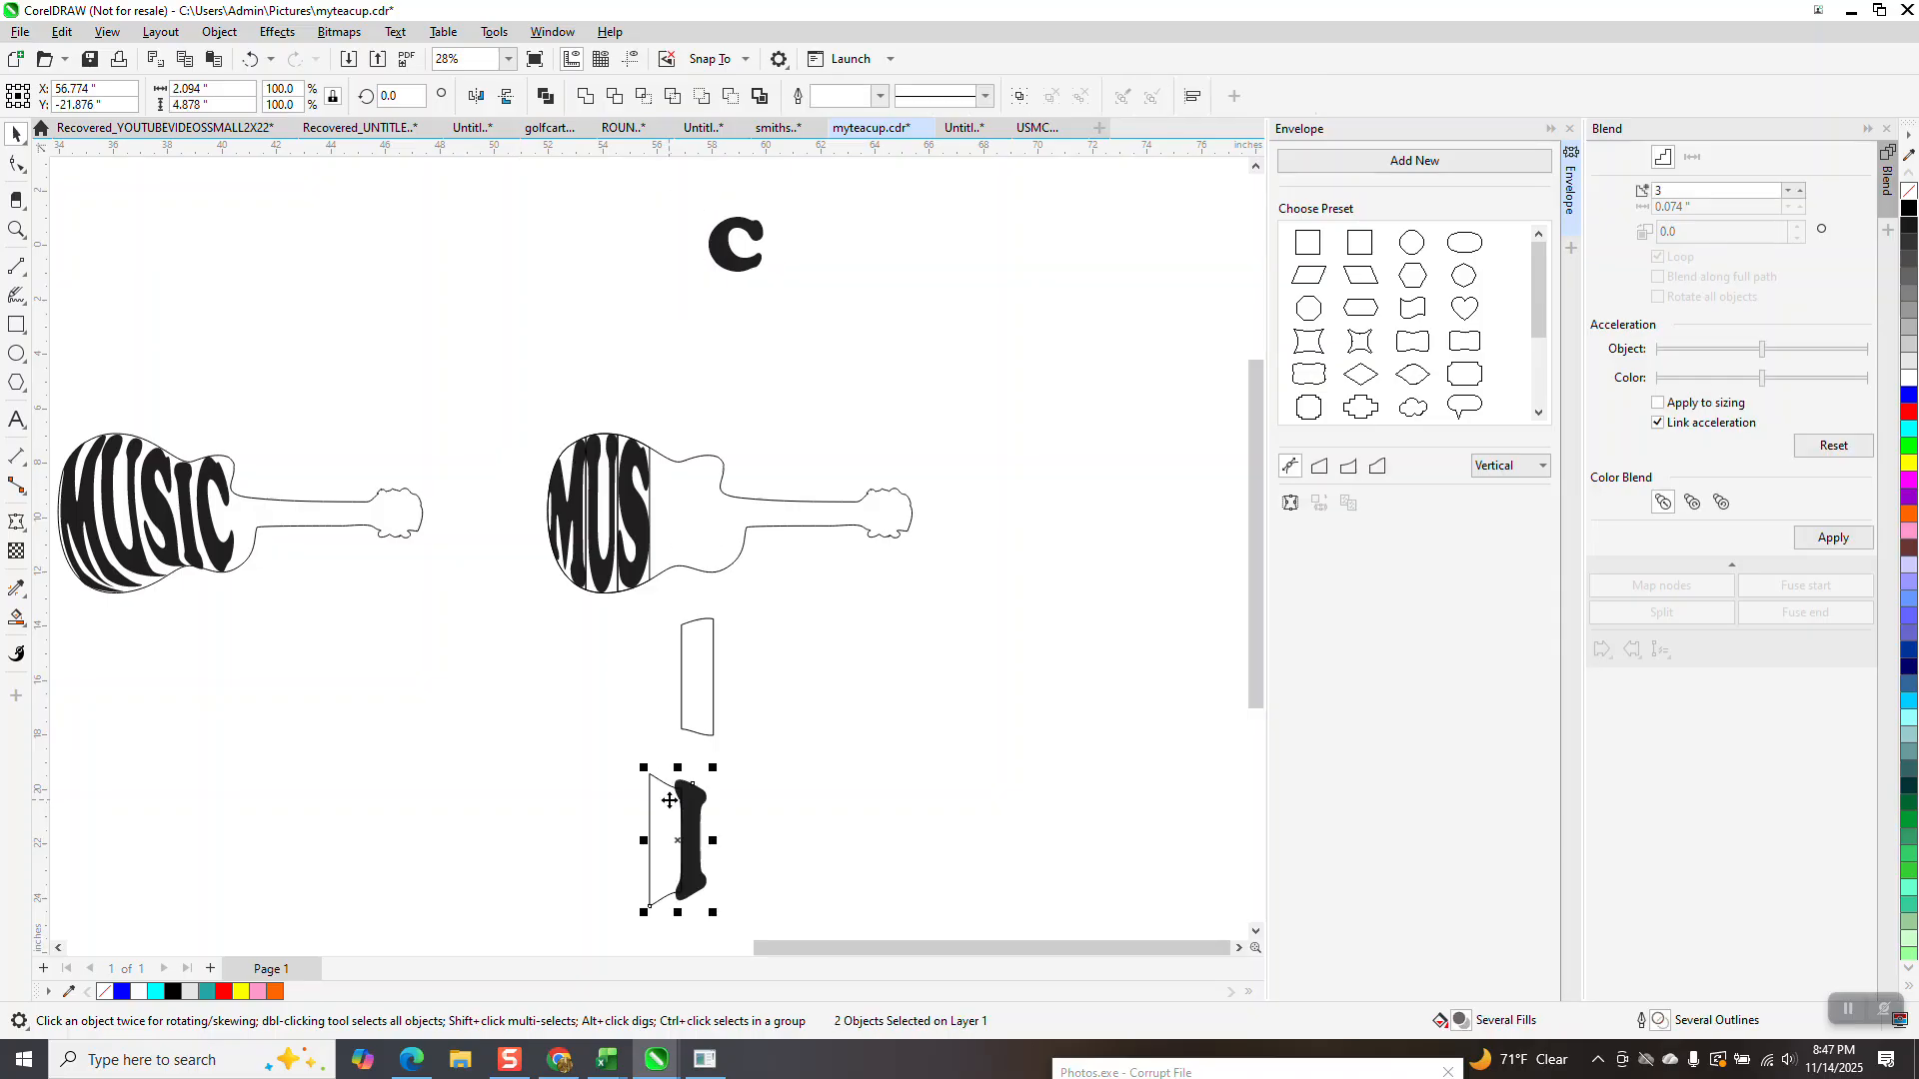
key("c")
key("Up")
key("Up")
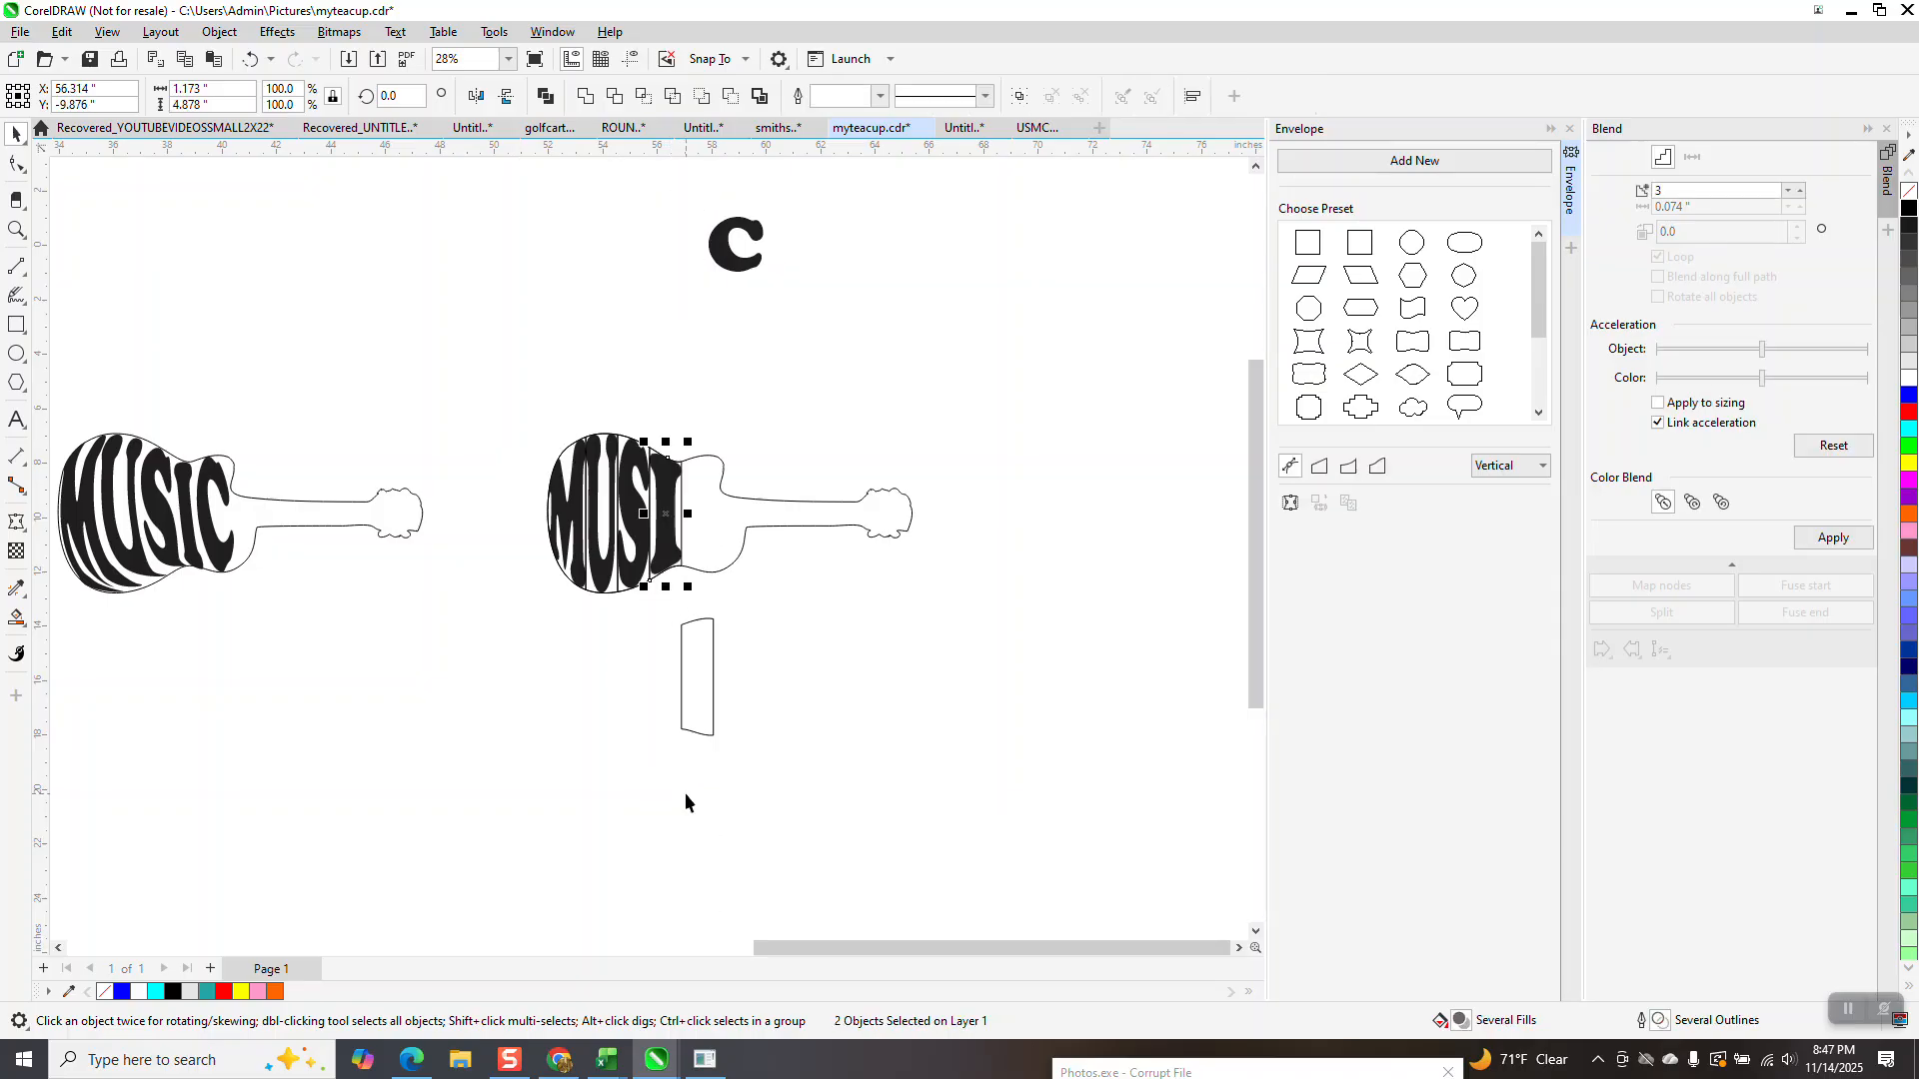
Step: Envelope the letter C to the shape of the guitar body's fifth section
left_click(750, 270)
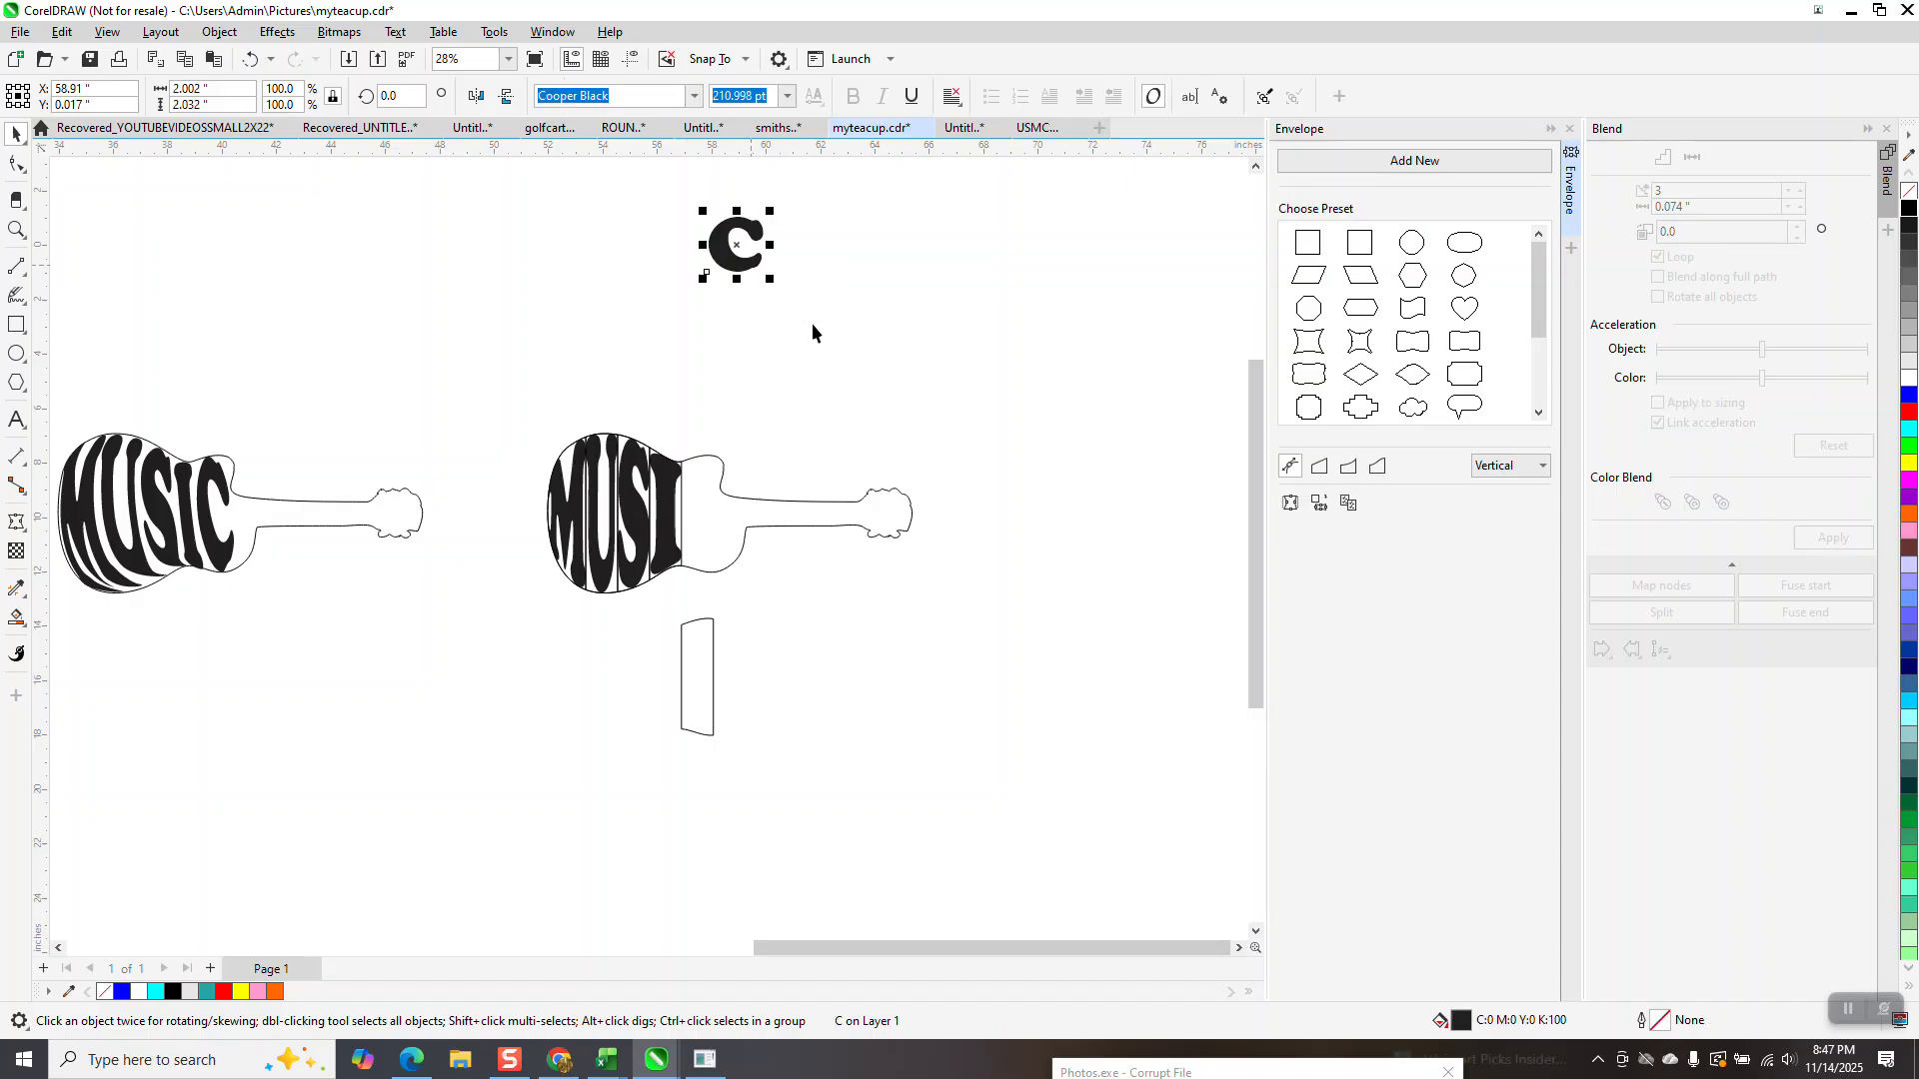
left_click(1290, 503)
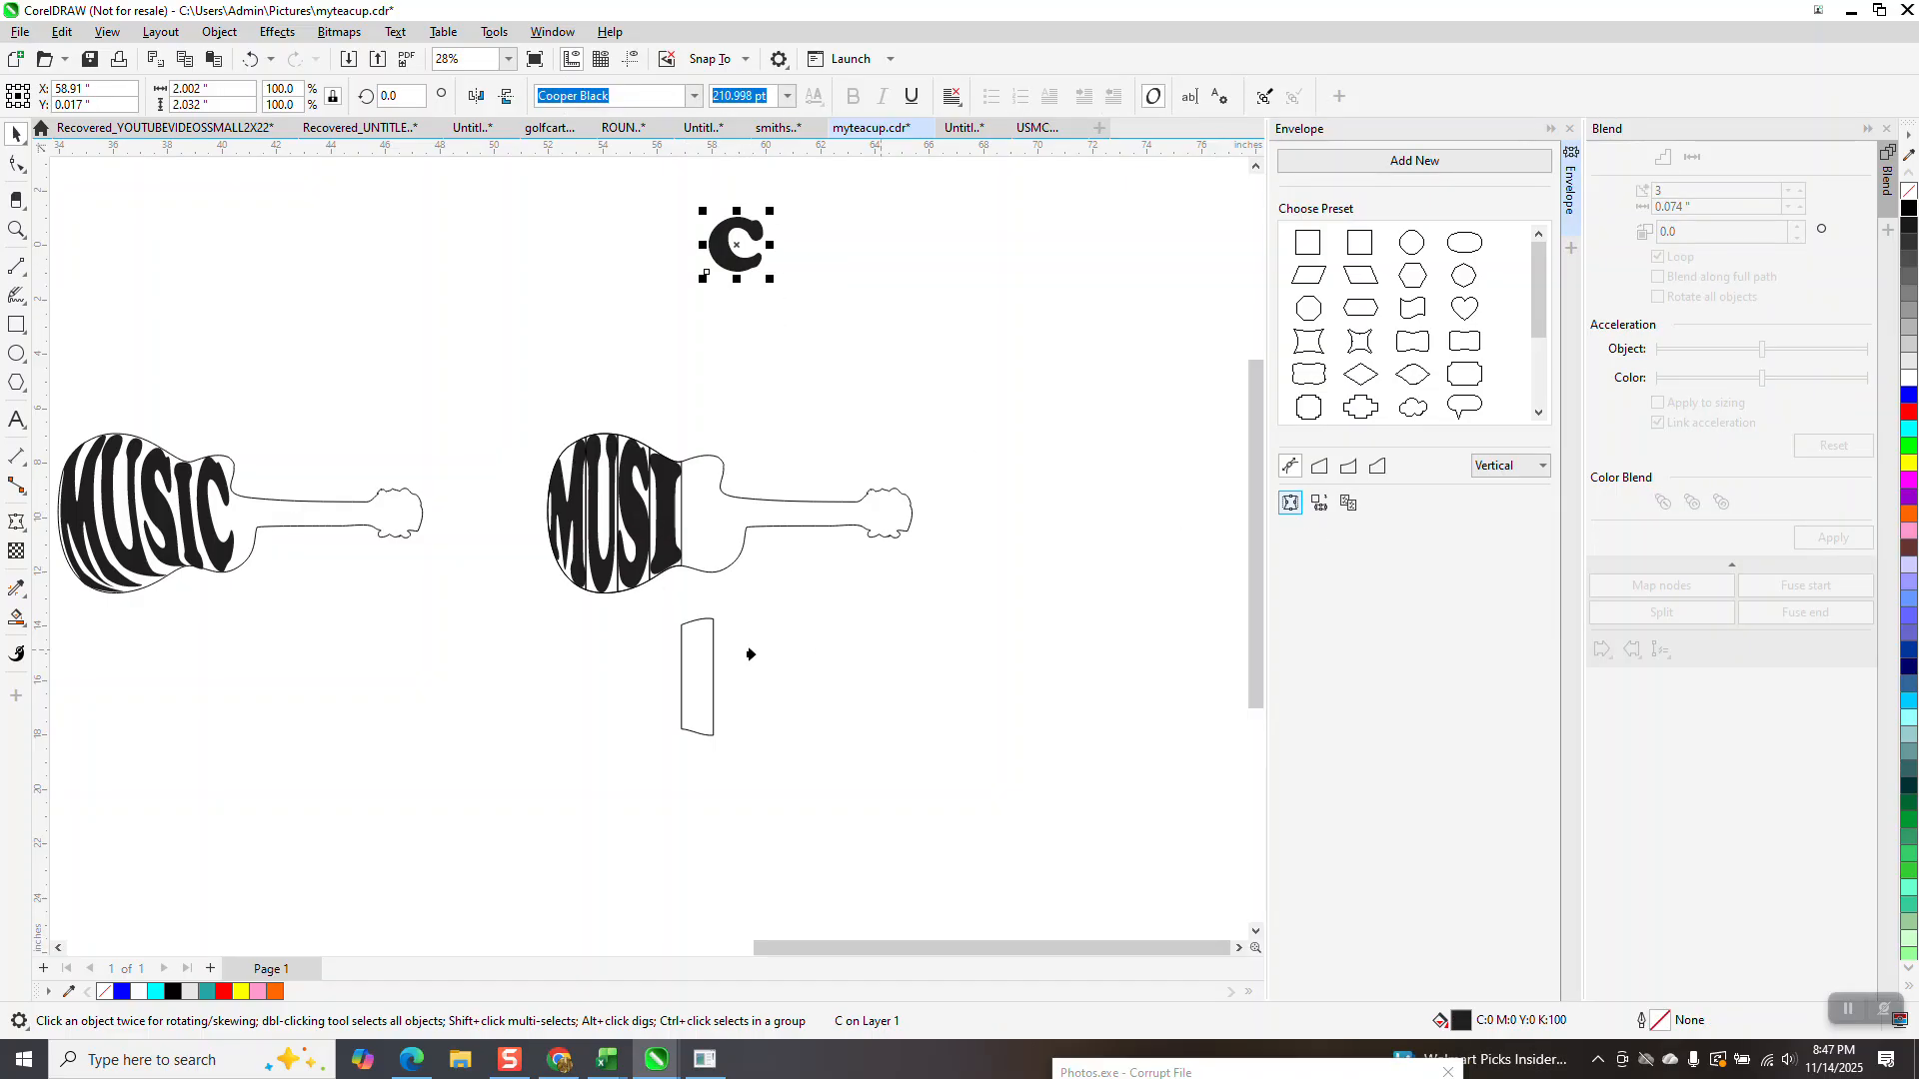
left_click(685, 680)
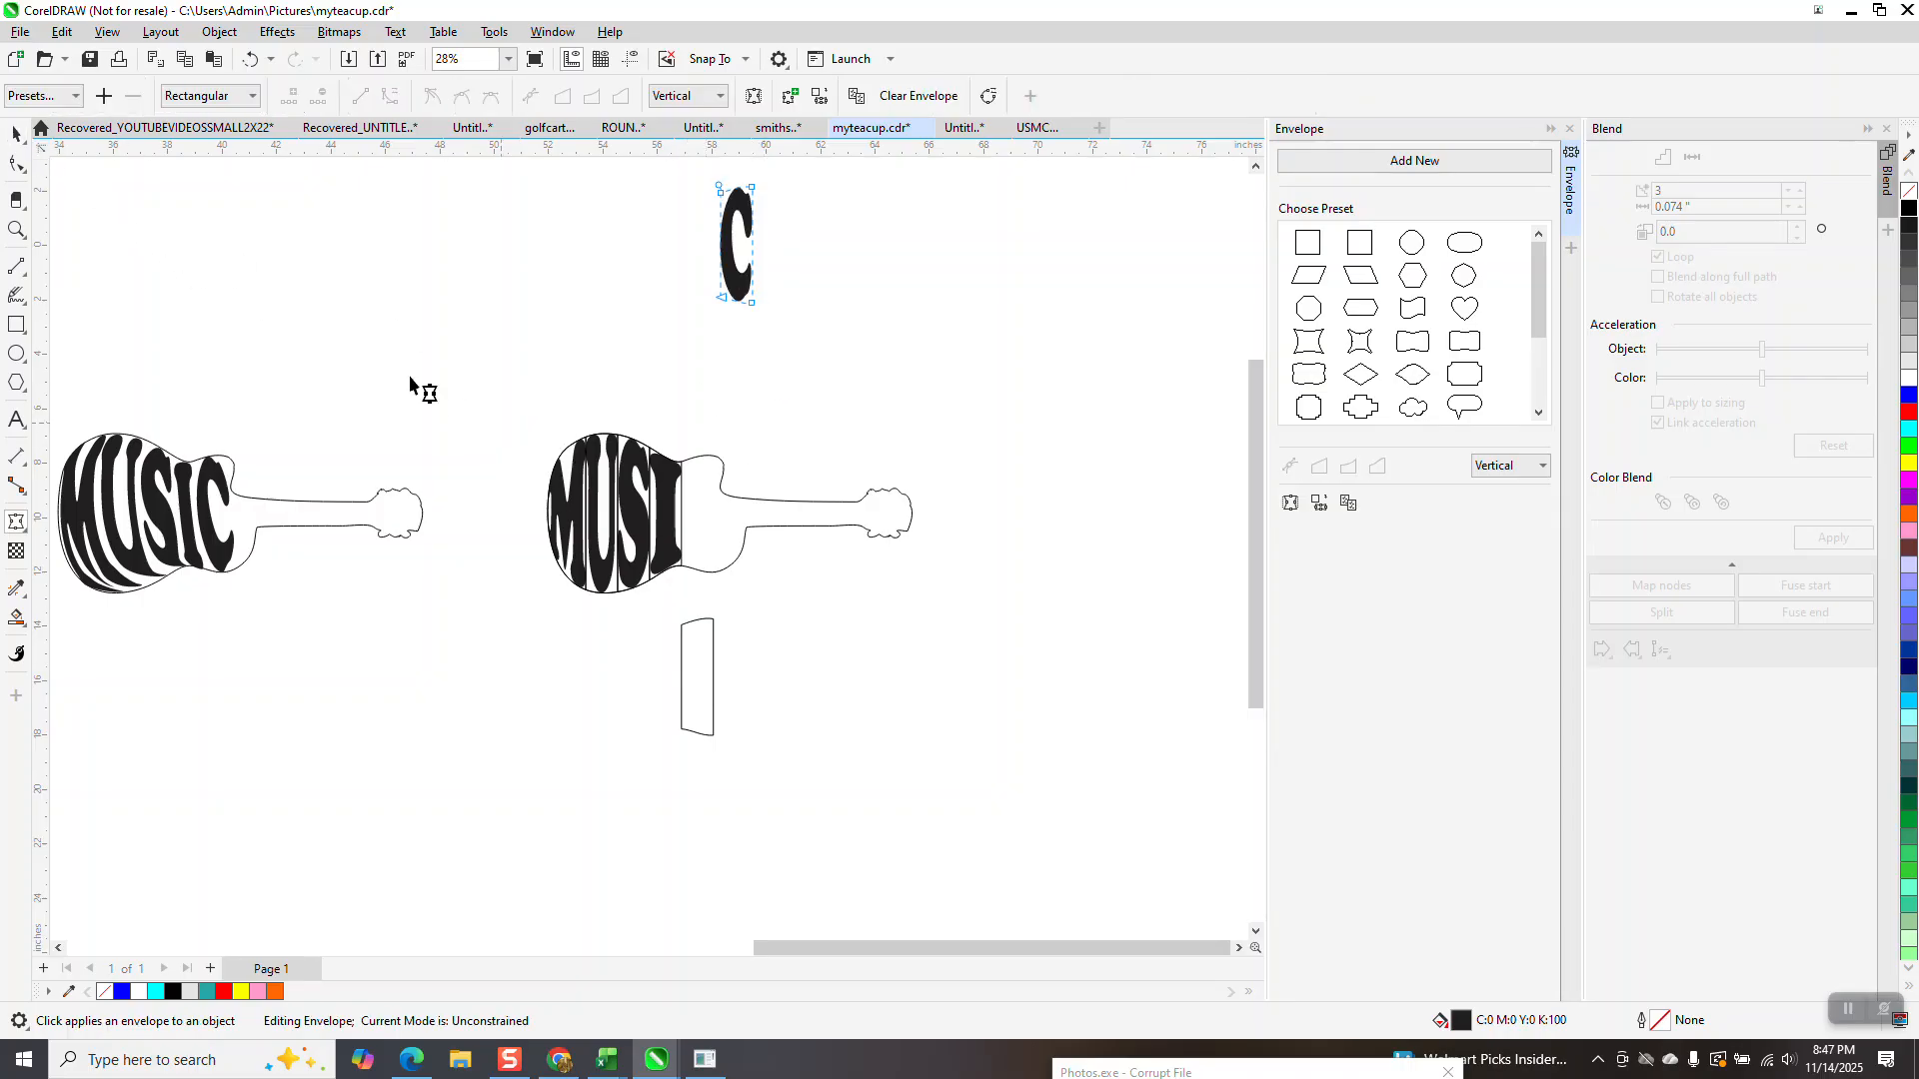
left_click(16, 133)
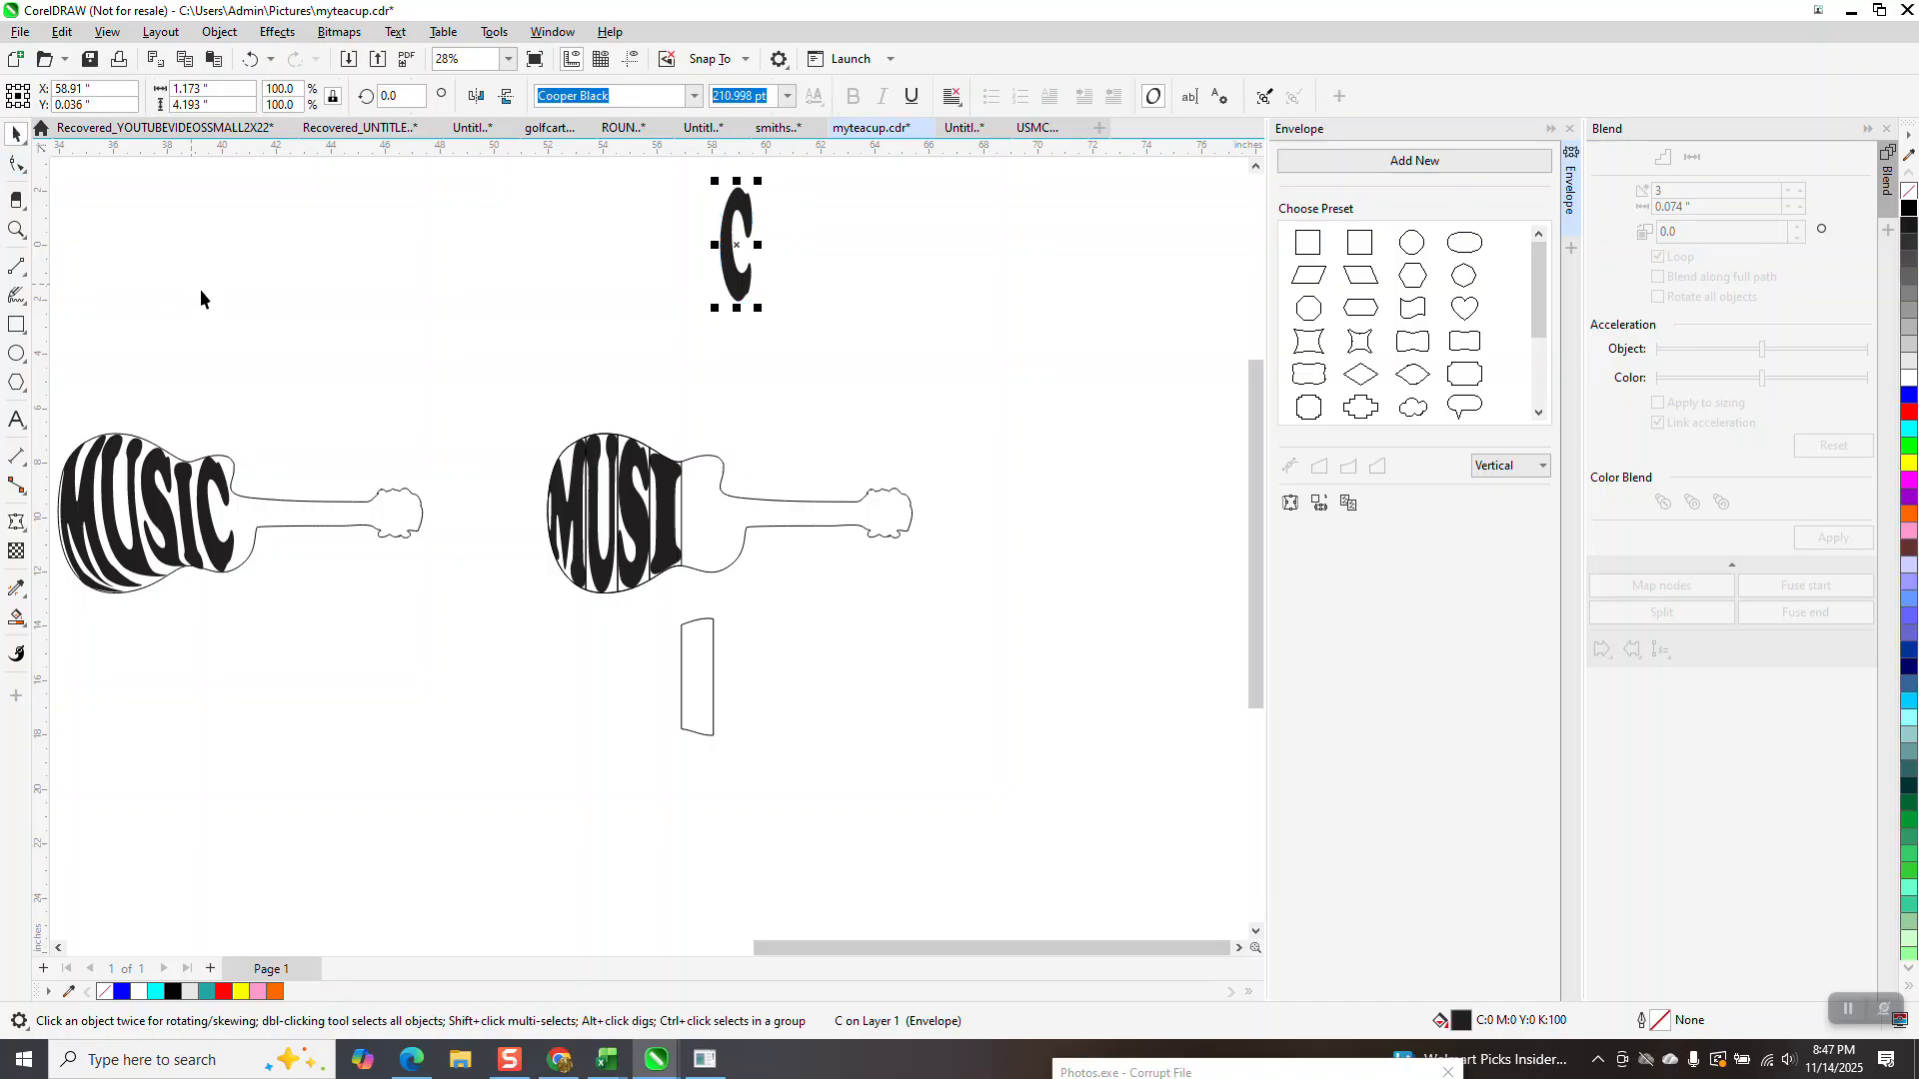
Step: Center the warped C on the fifth section shape and move both 6 inches up into the guitar body
left_click(690, 672, "shift")
key("e")
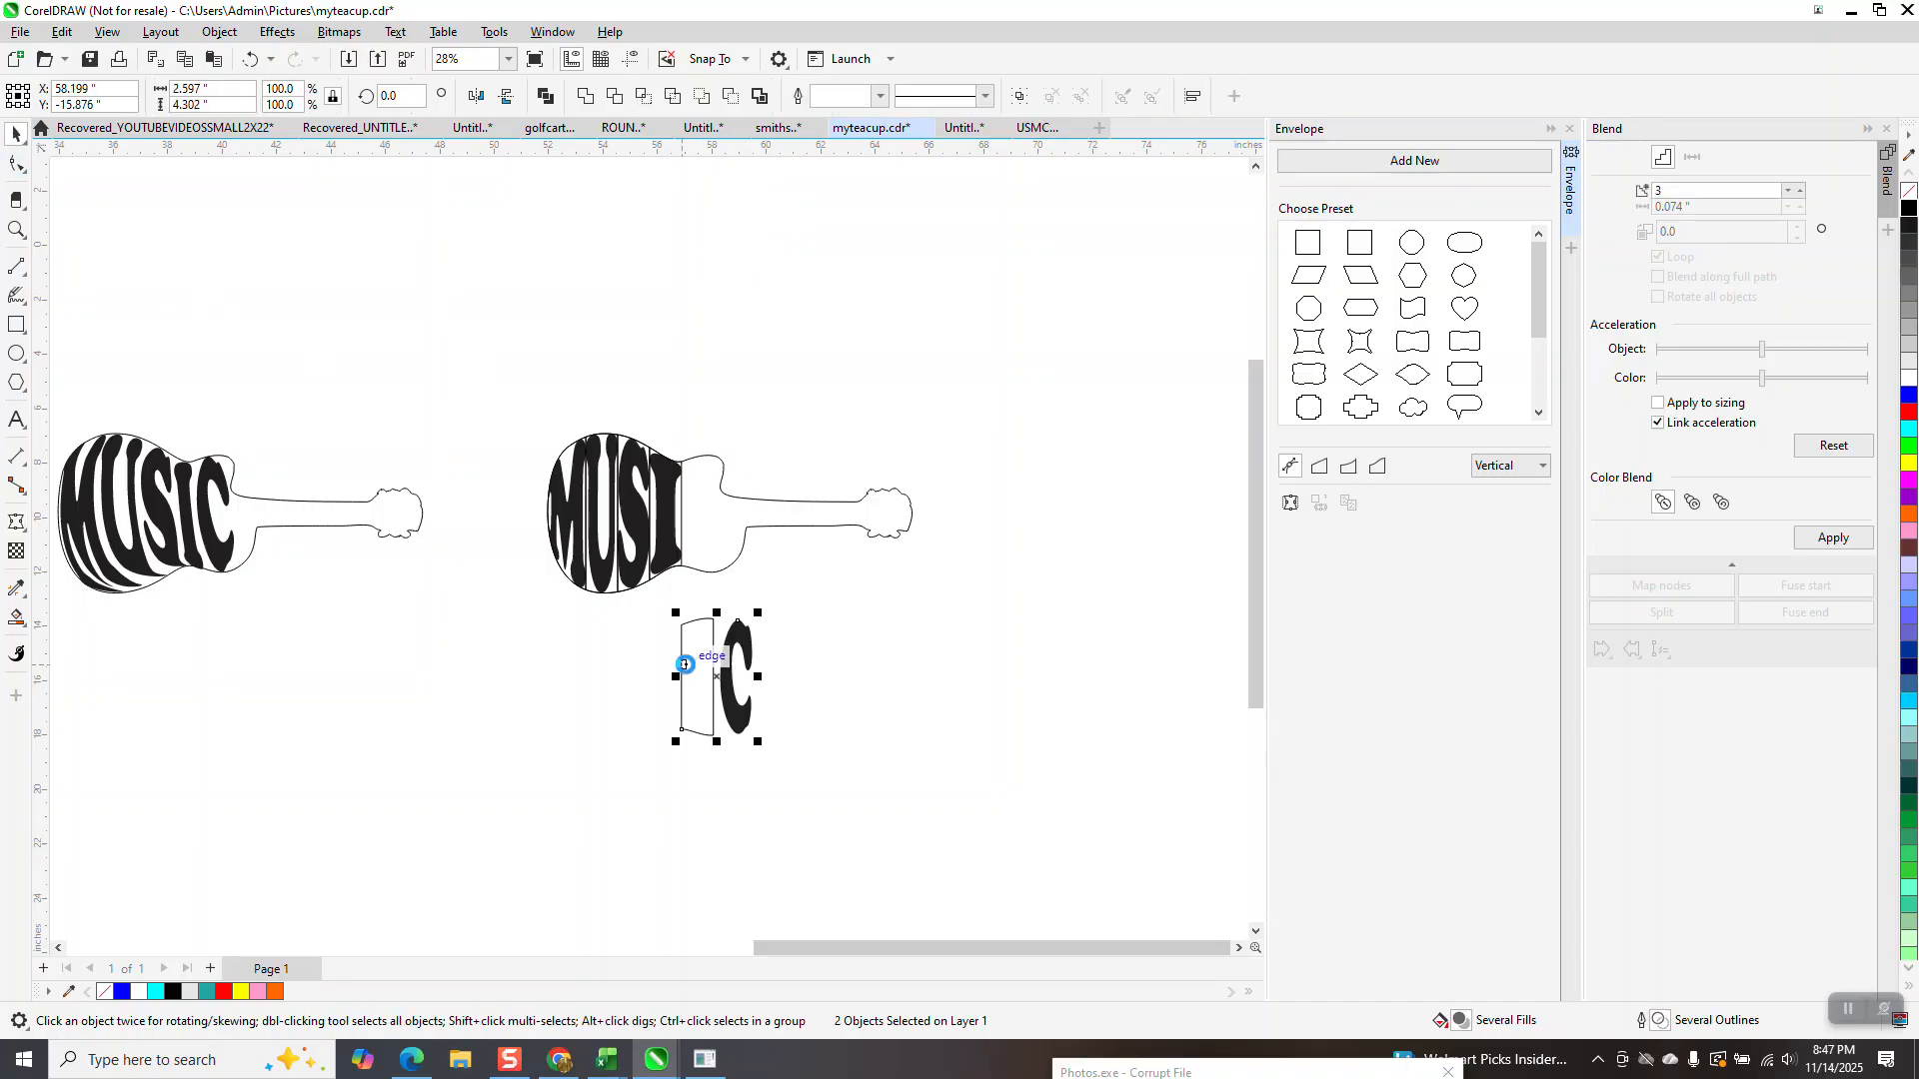
key("c")
key("Up")
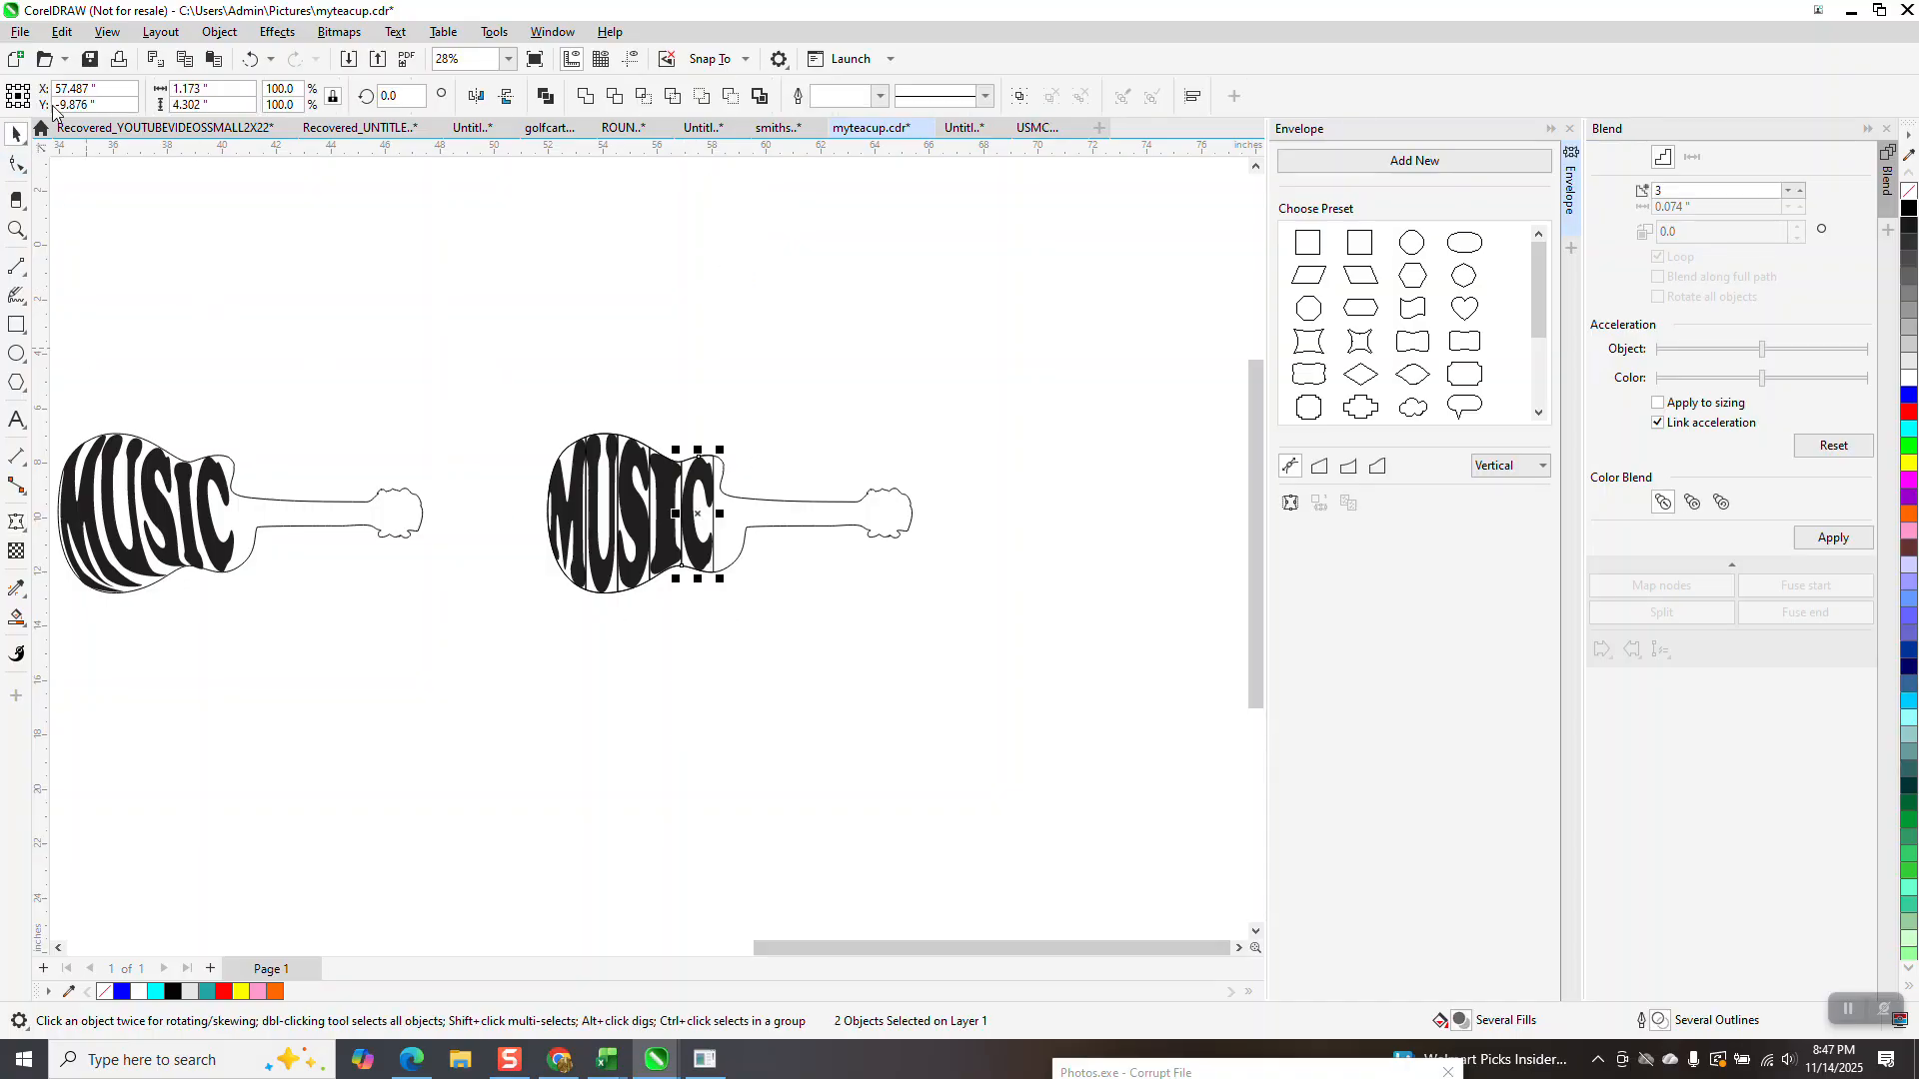
left_click(16, 229)
left_click_drag(504, 405, 921, 657)
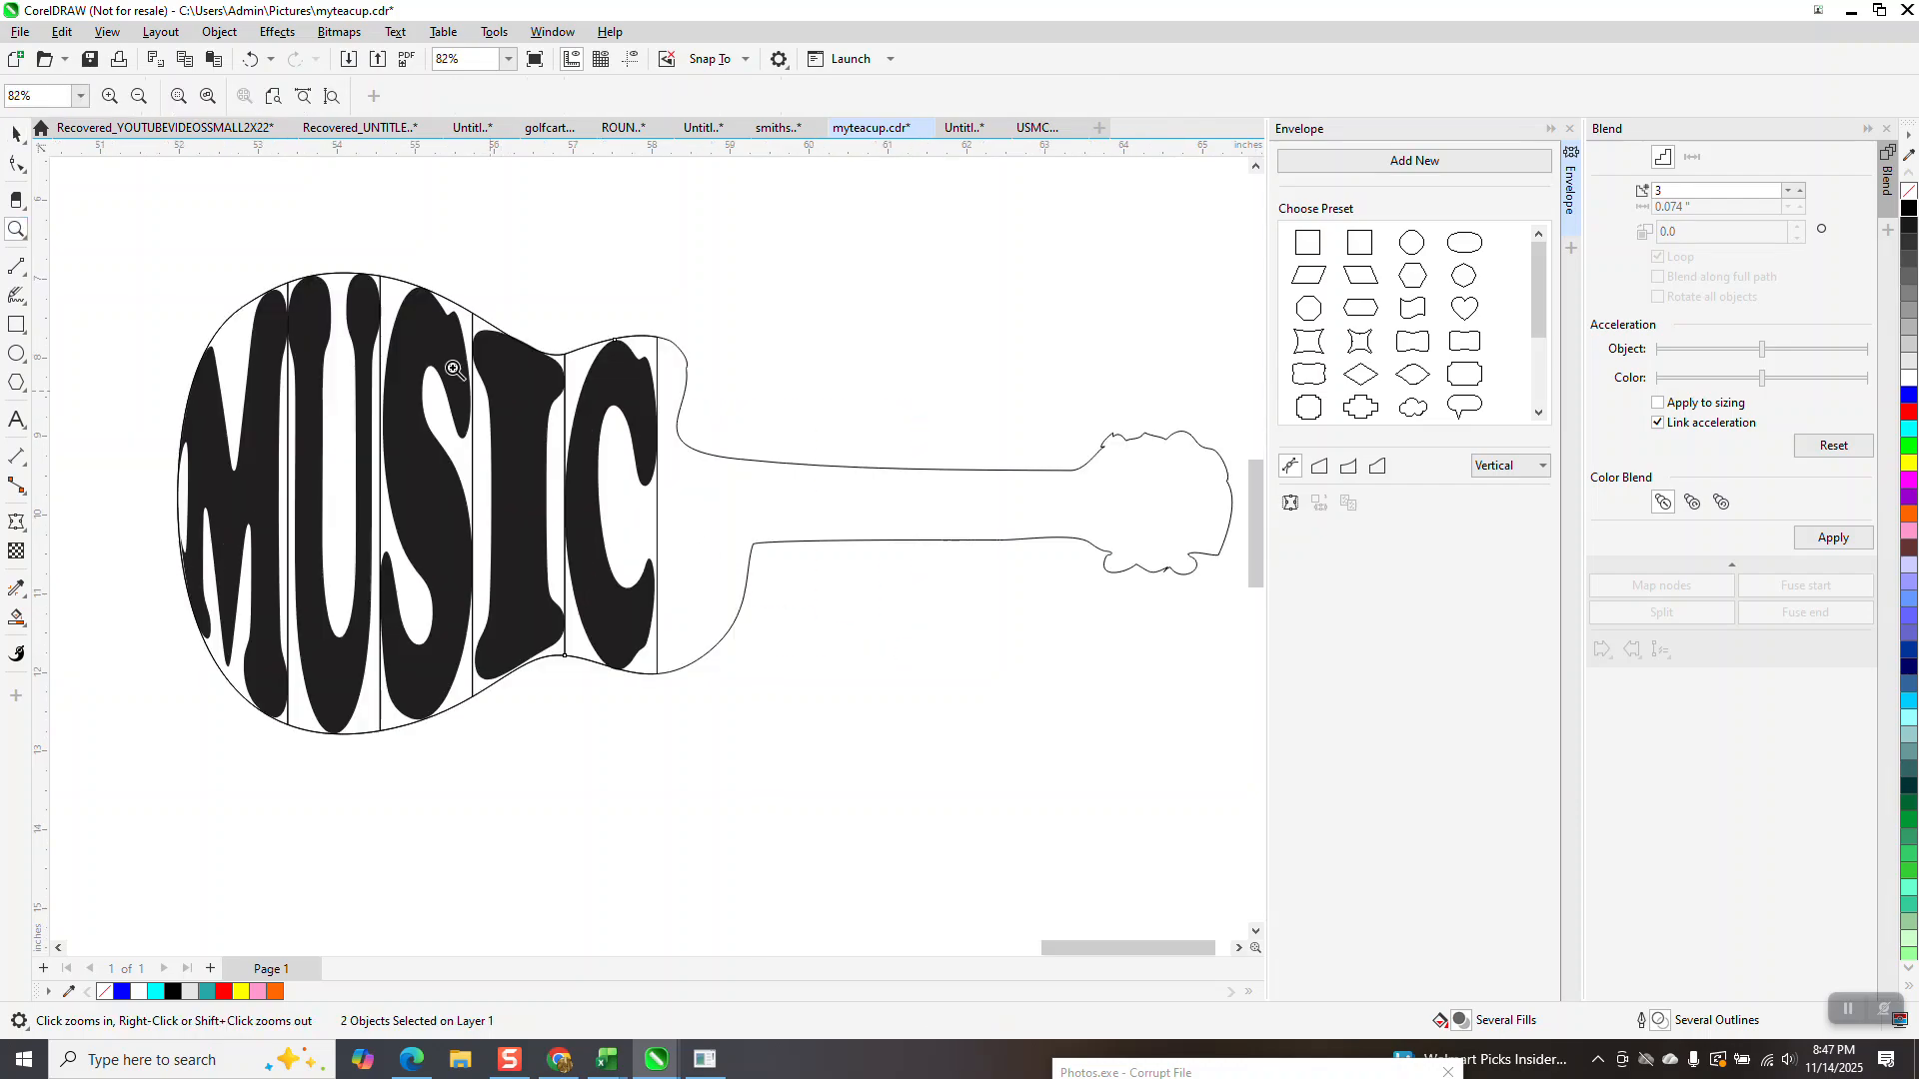
Step: Delete the five section outlines around the letters M, U, S, I and C, keeping the warped letters and guitar outline
left_click(15, 131)
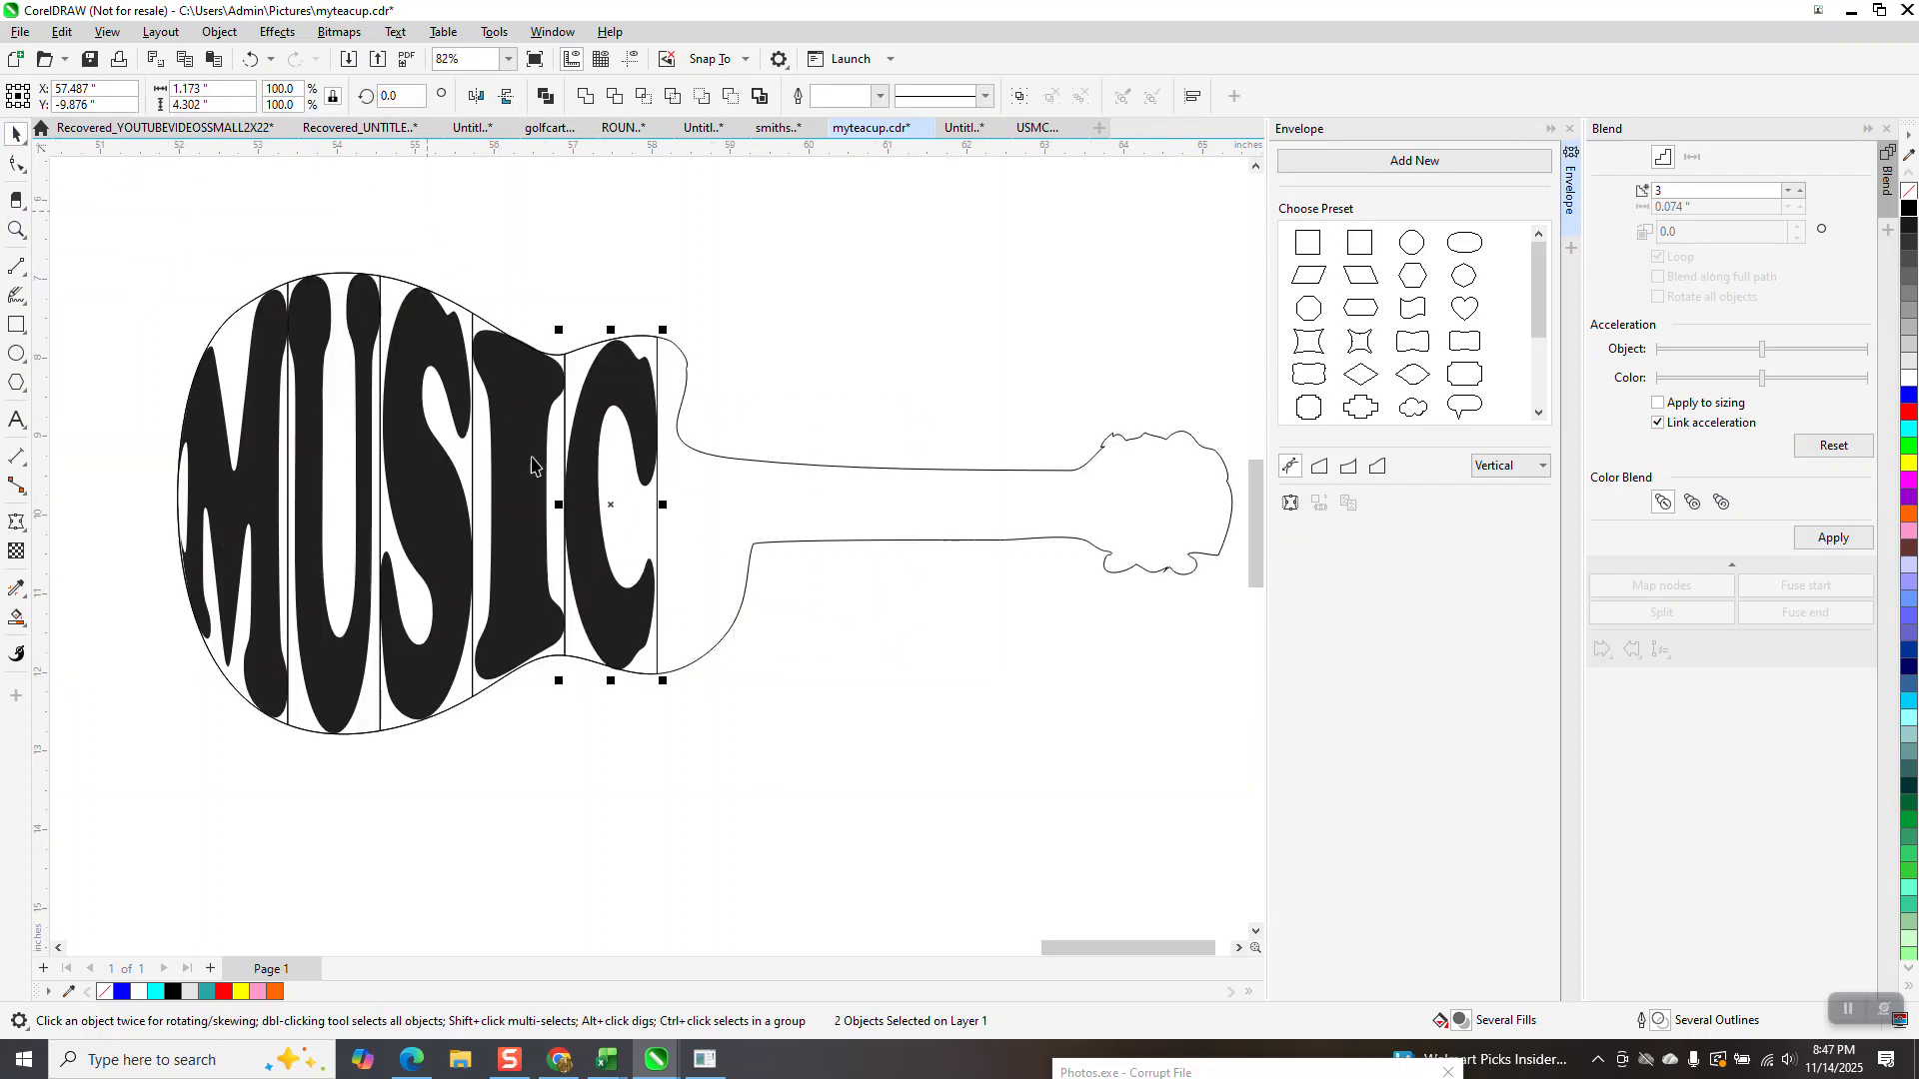
left_click(721, 664)
left_click(657, 540)
key("Delete")
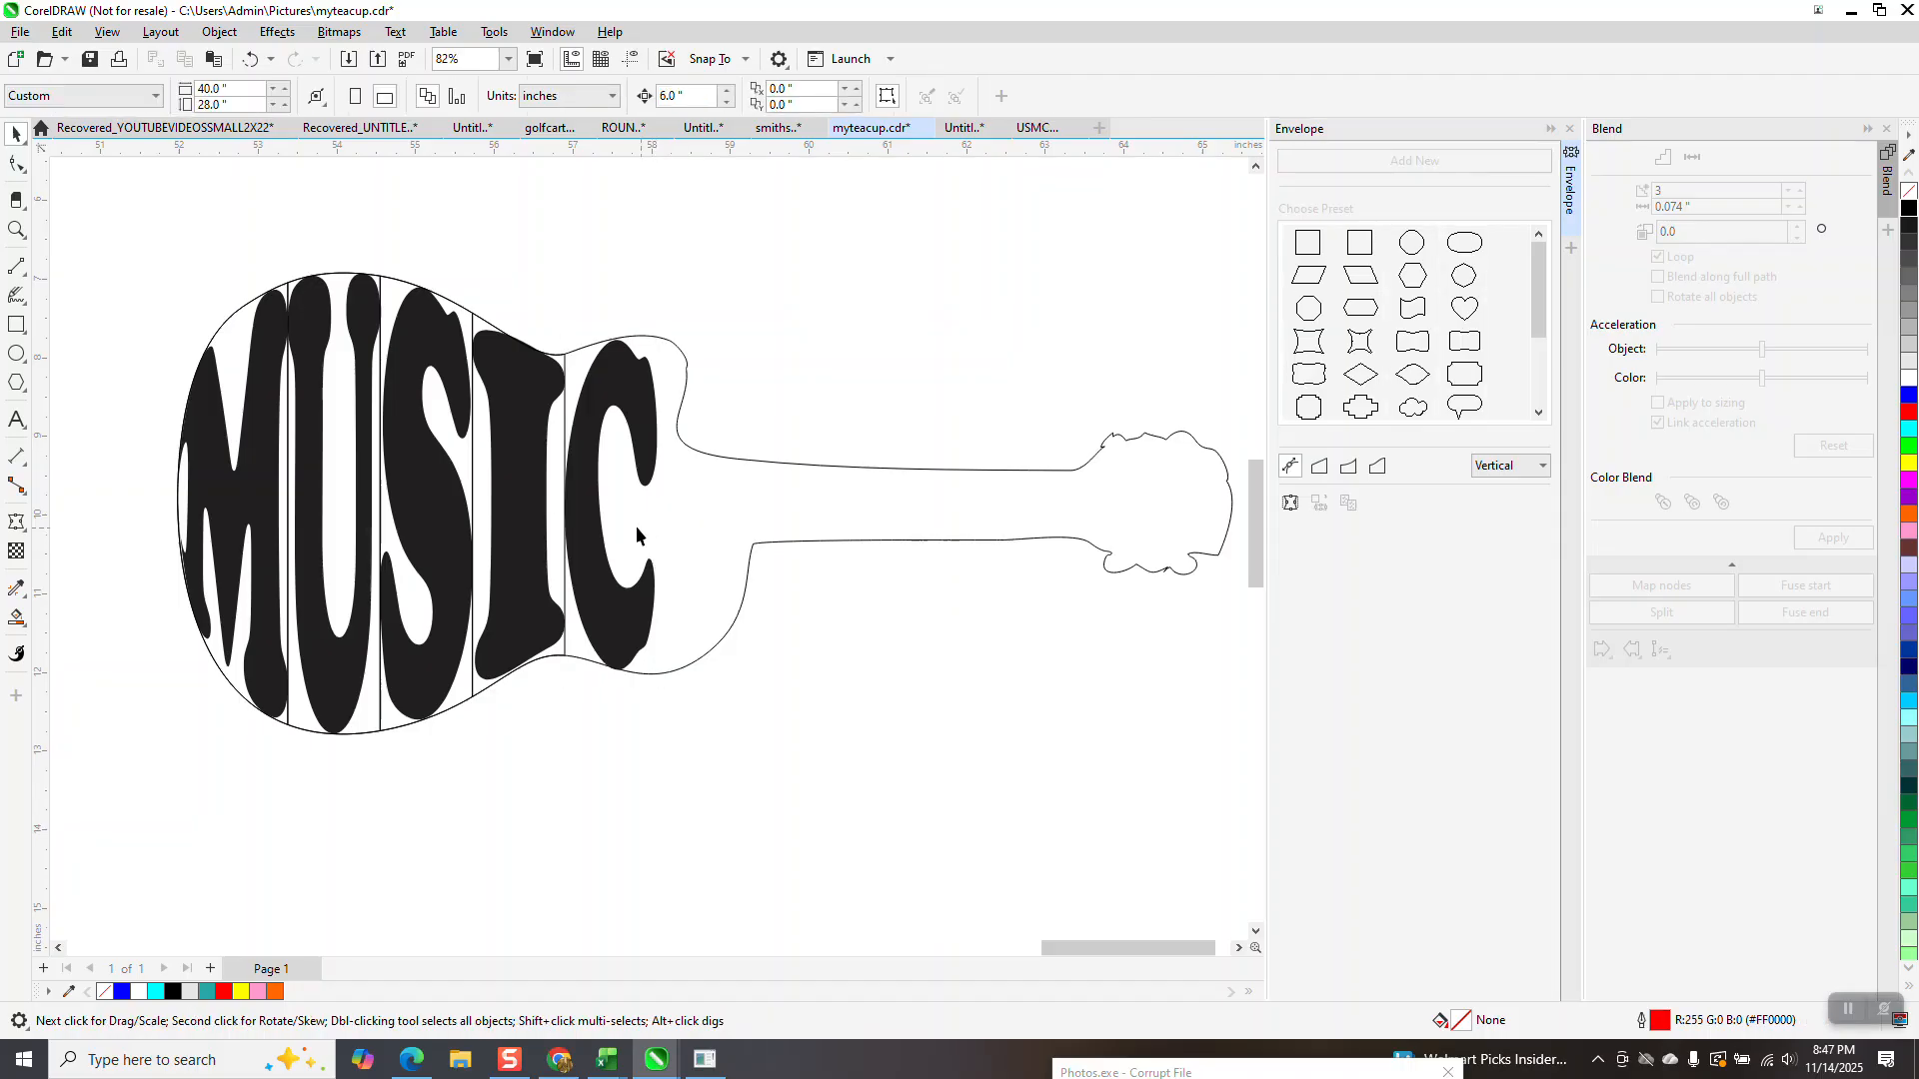
left_click(565, 428)
key("Delete")
left_click(473, 448)
key("Delete")
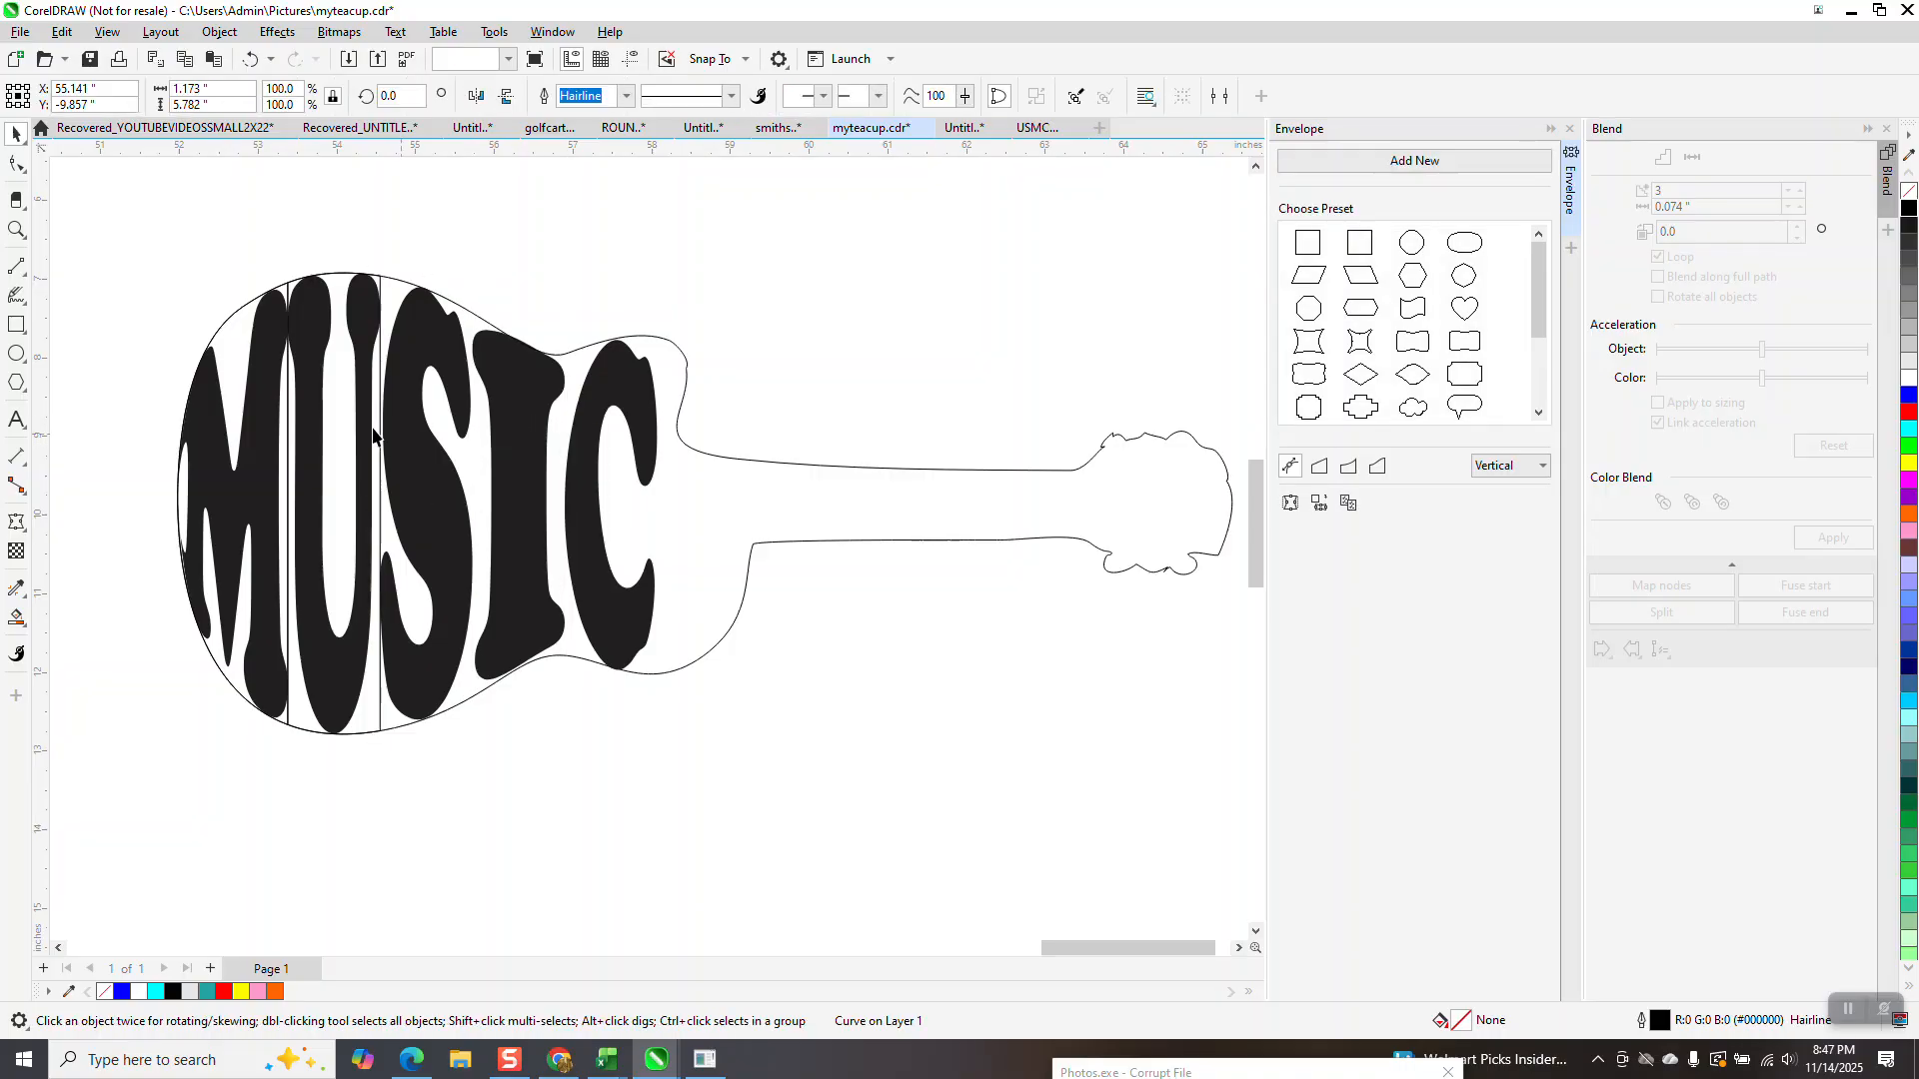
left_click(380, 355)
key("Delete")
left_click(290, 405)
left_click(289, 408)
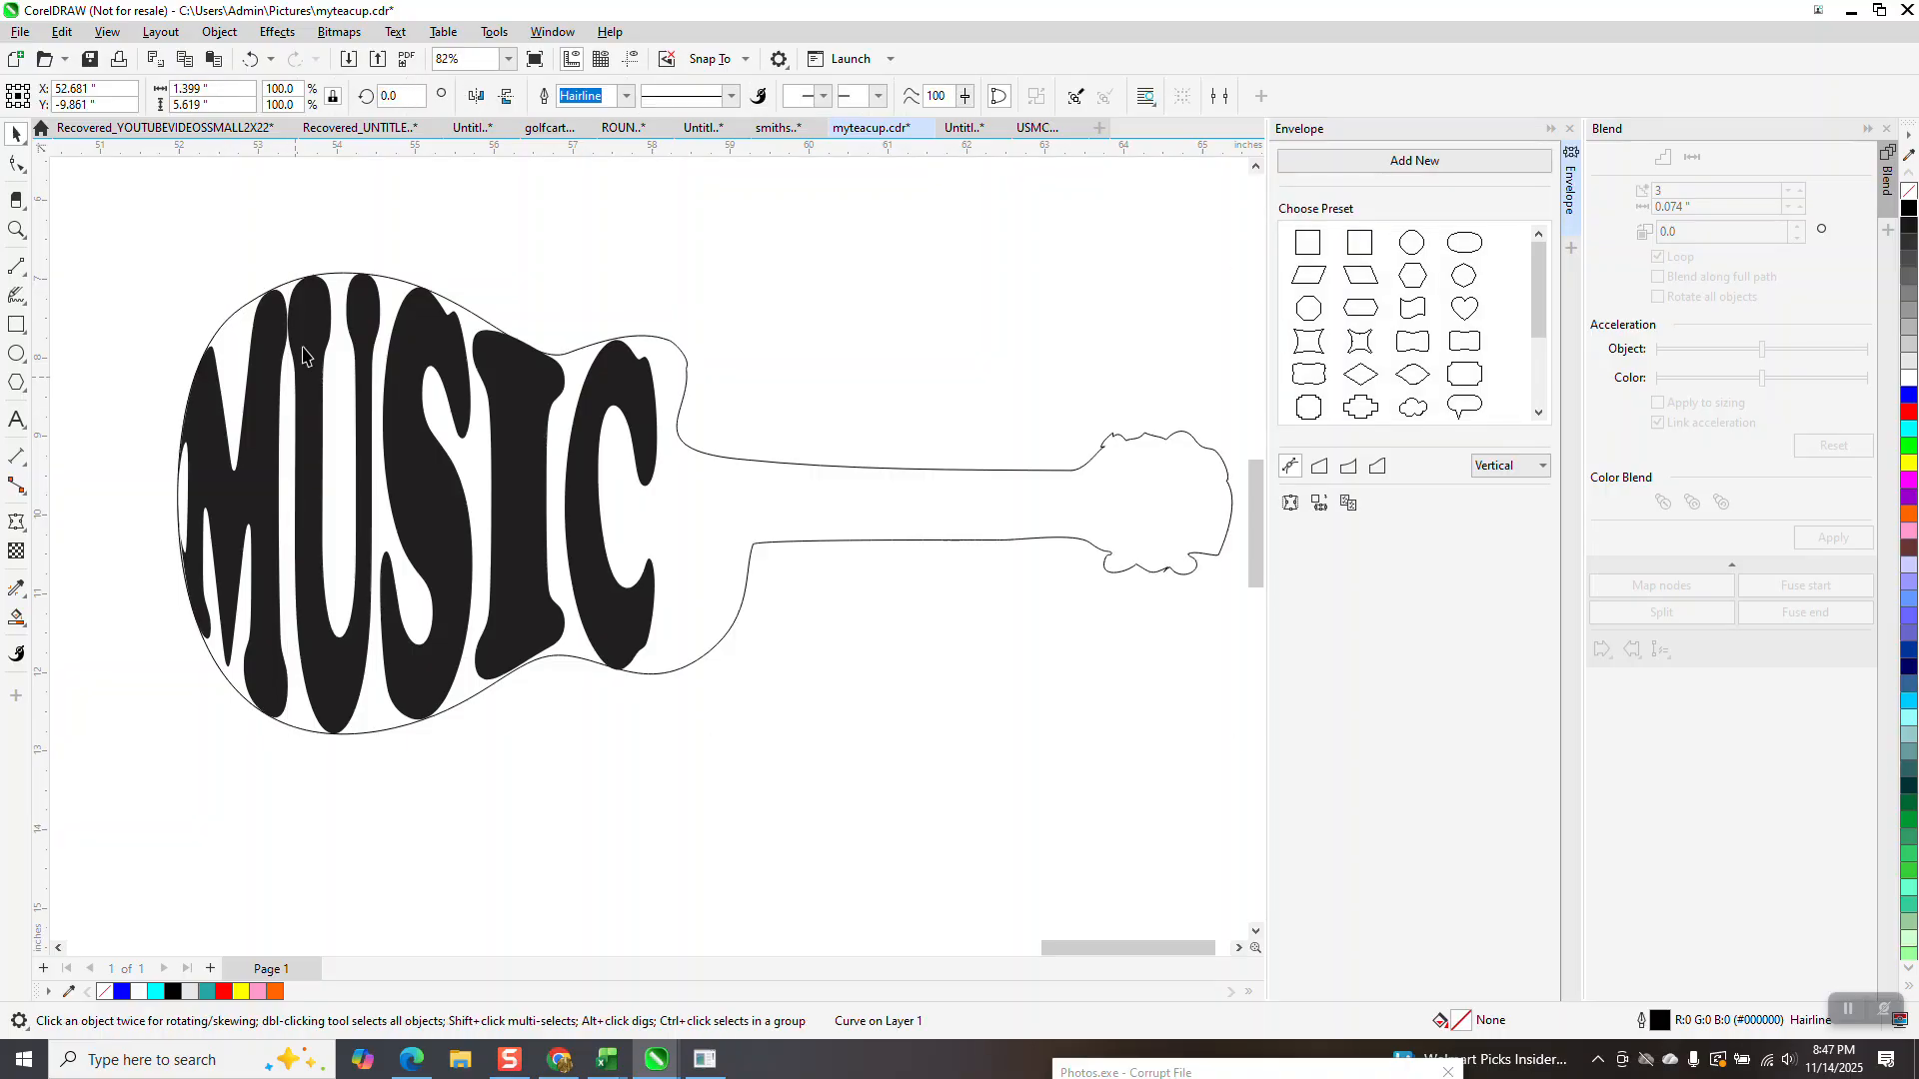
key("Delete")
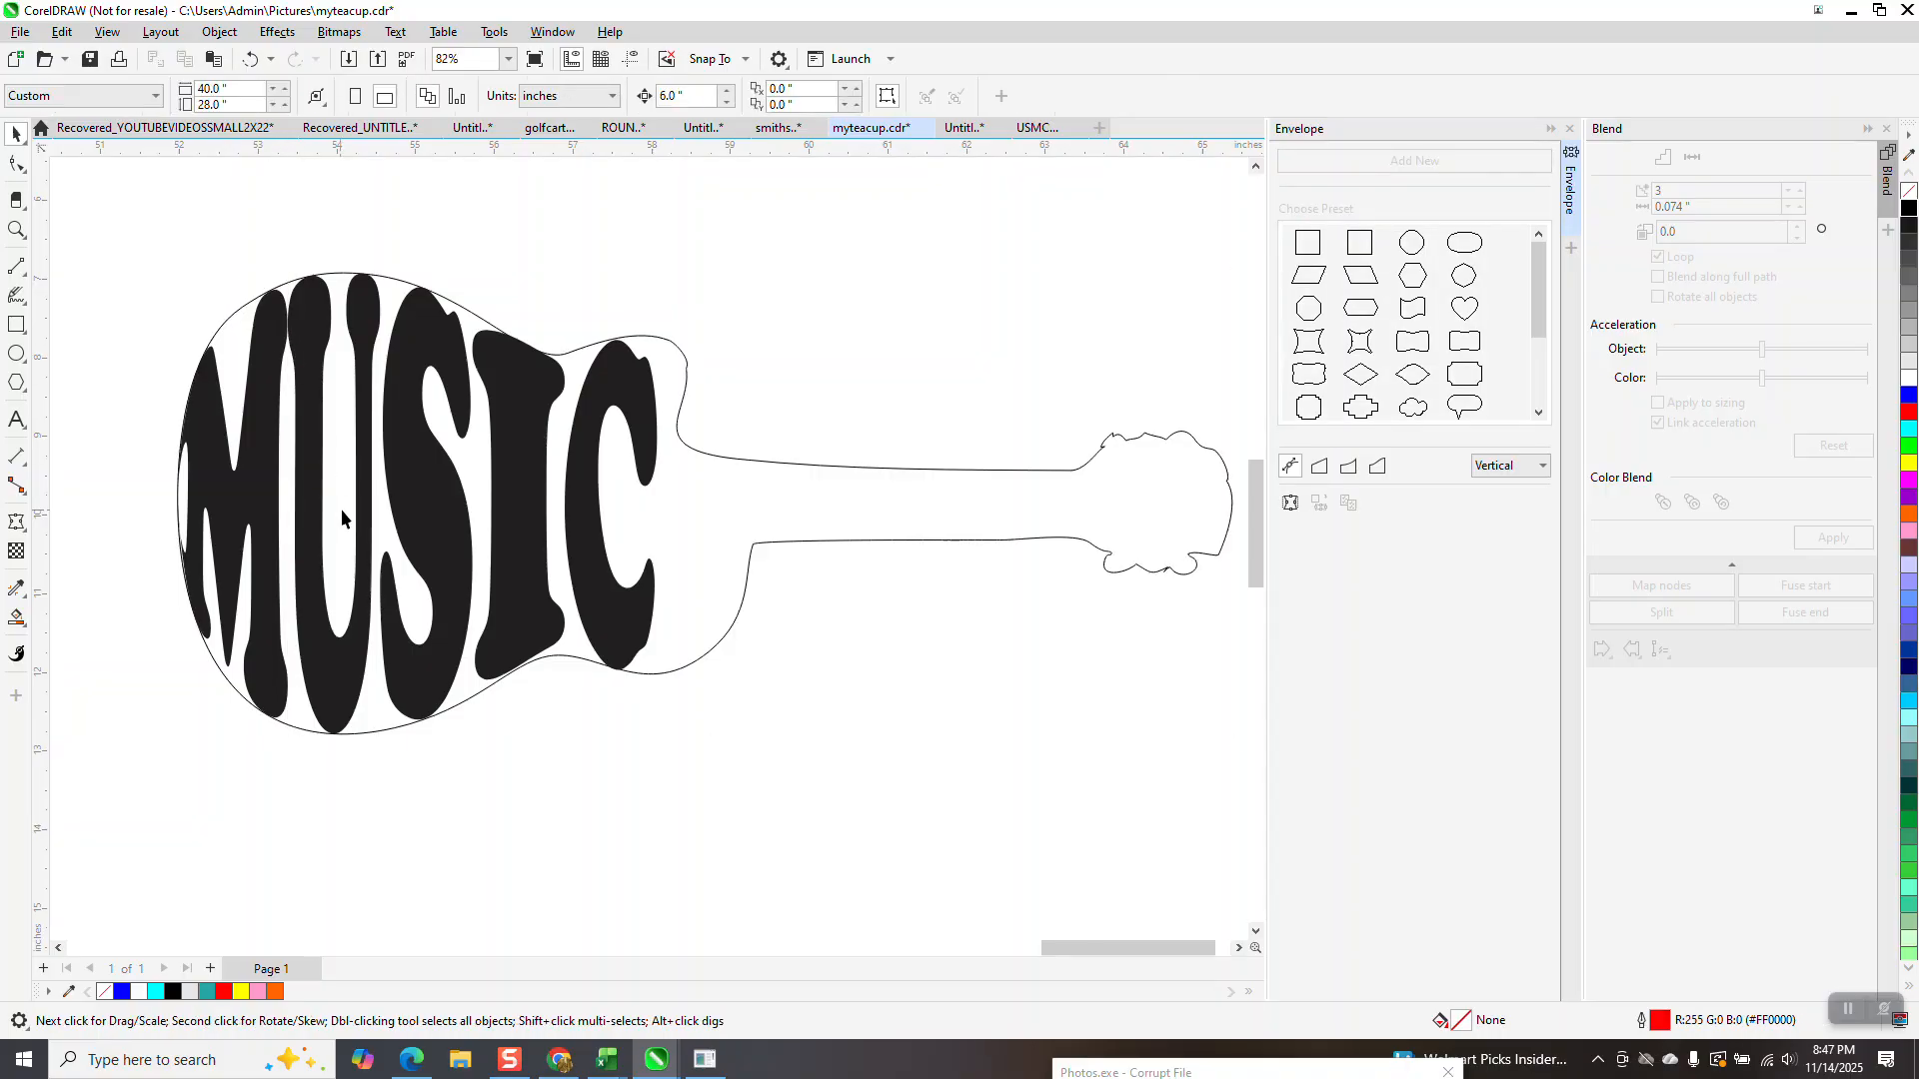
Step: Move the guitar with the whole-text MUSIC envelope directly beneath the guitar with individually enveloped letters to compare the two
scroll(590, 460, "down", 1)
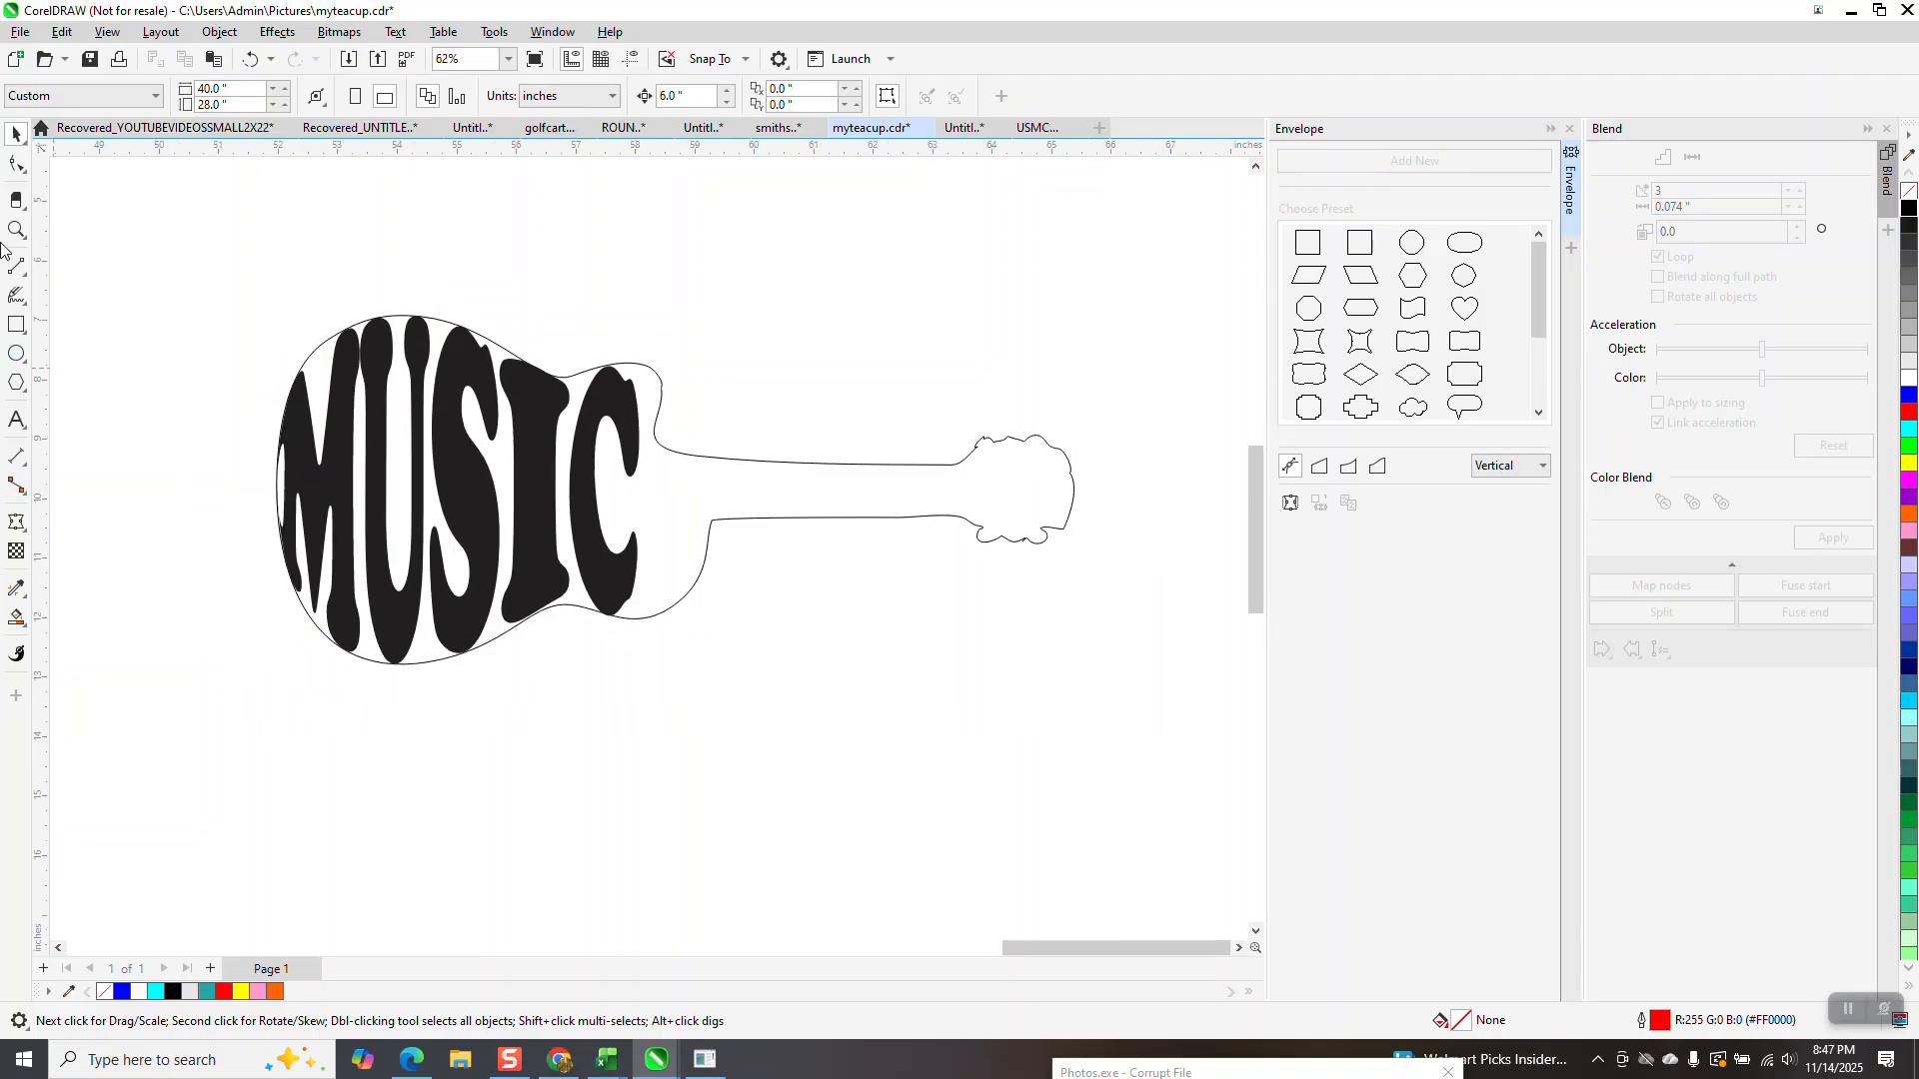
left_click_drag(274, 310, 799, 675)
scroll(500, 371, "down", 4)
scroll(695, 418, "down", 1)
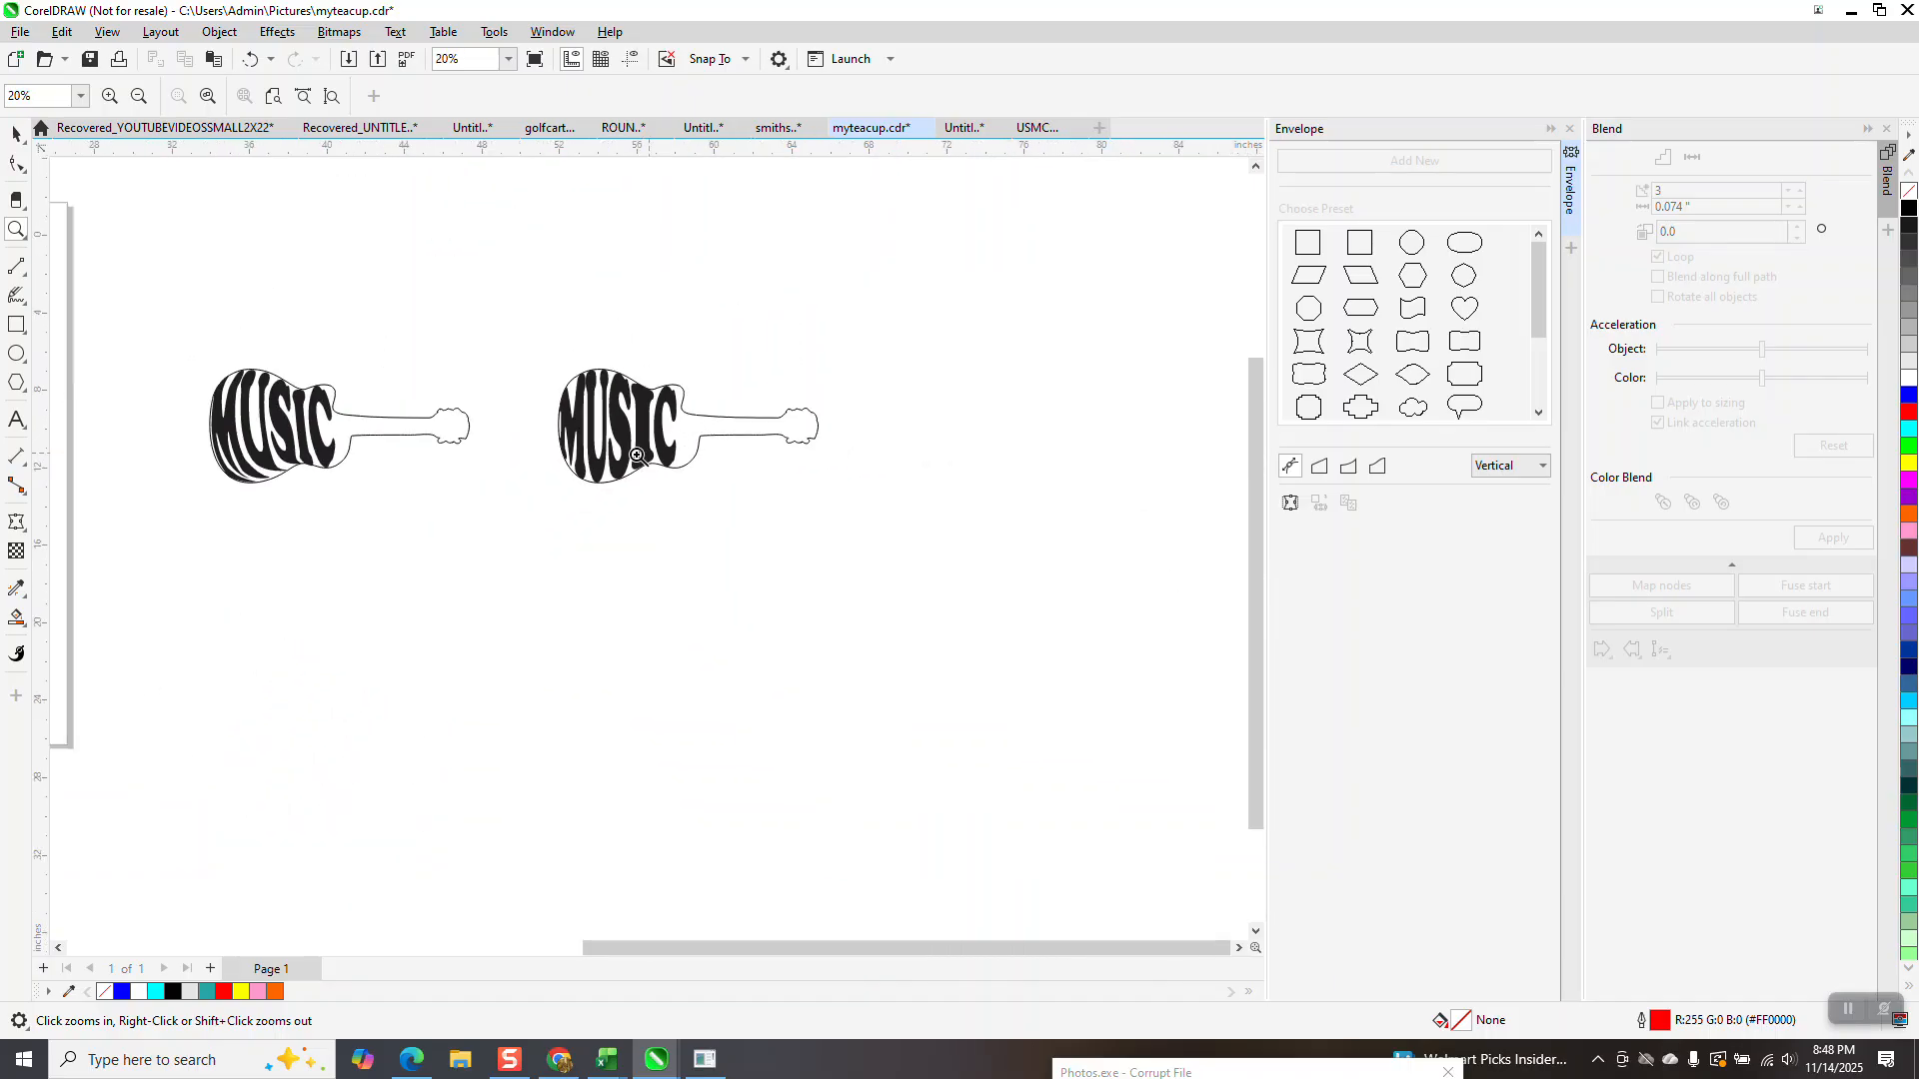
left_click(16, 133)
left_click(16, 230)
left_click(16, 133)
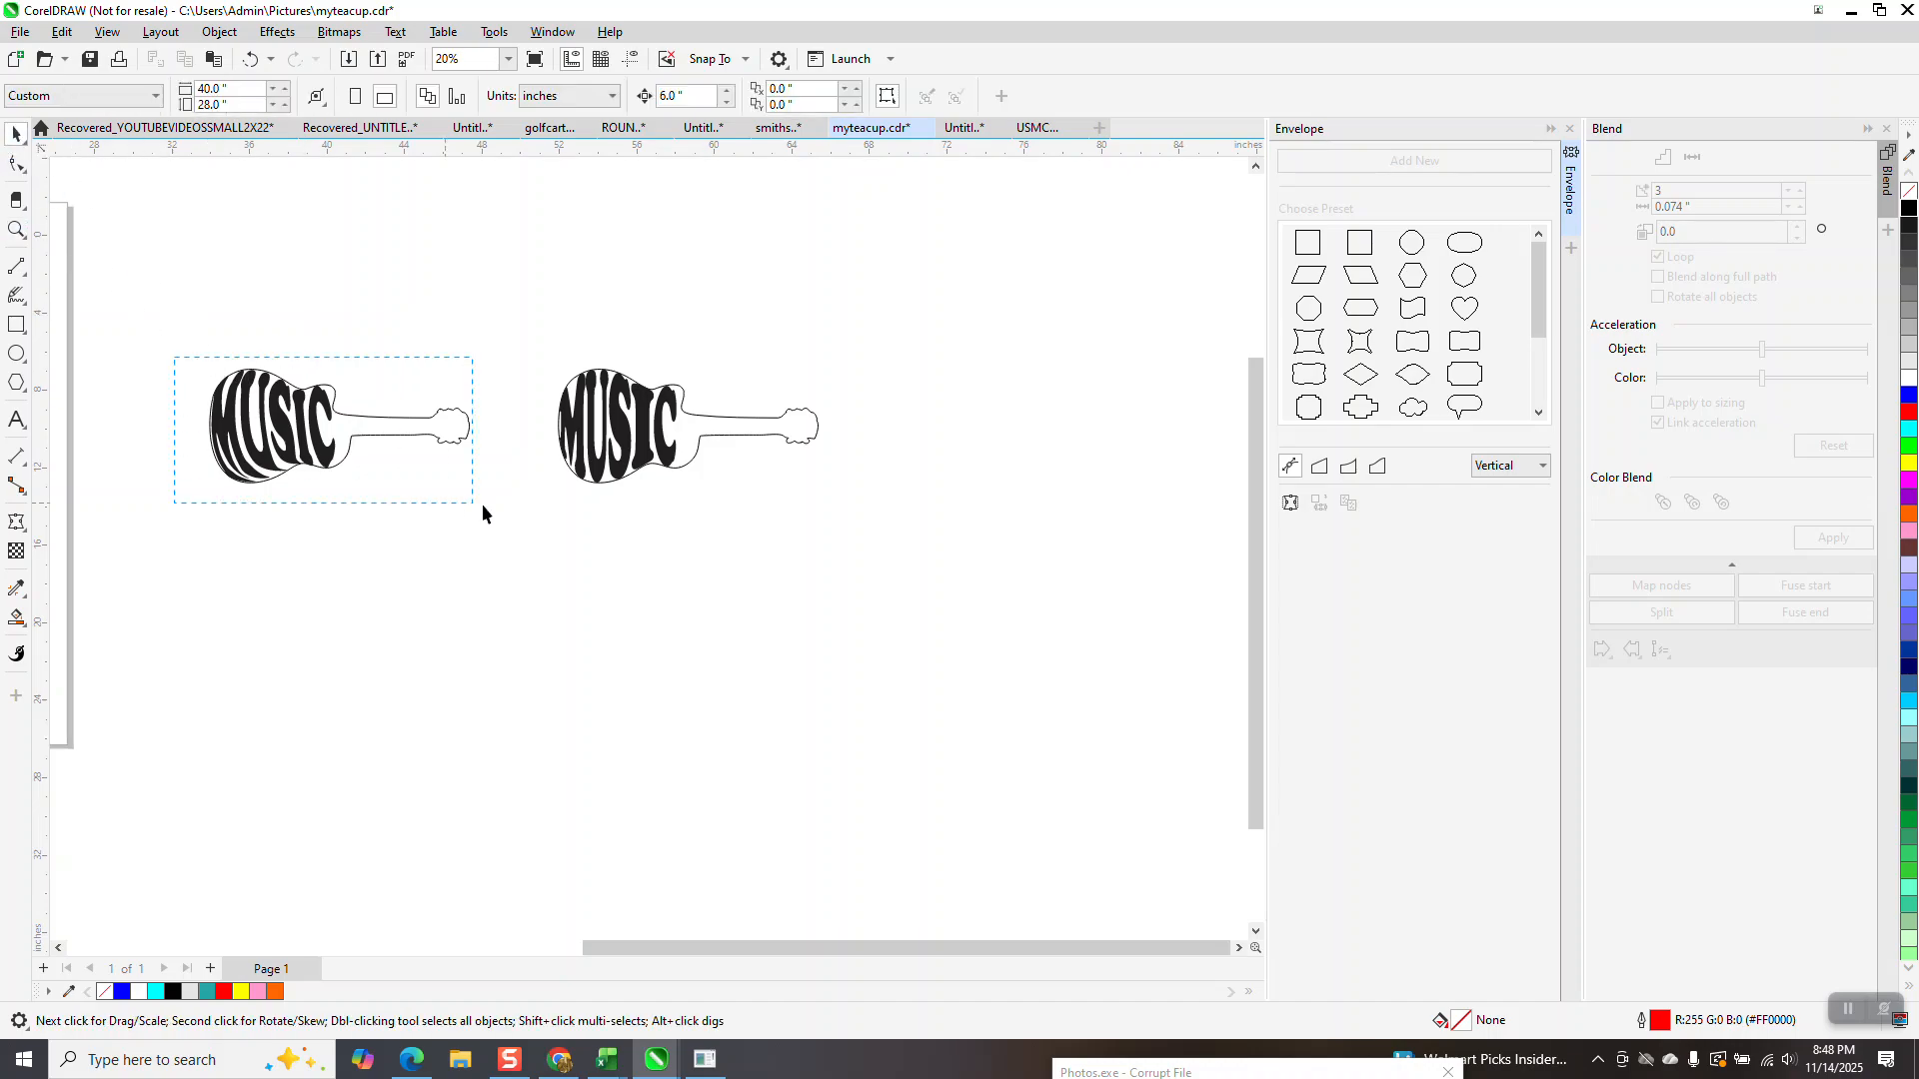
left_click_drag(371, 455, 688, 546)
left_click(16, 230)
left_click_drag(573, 314, 830, 621)
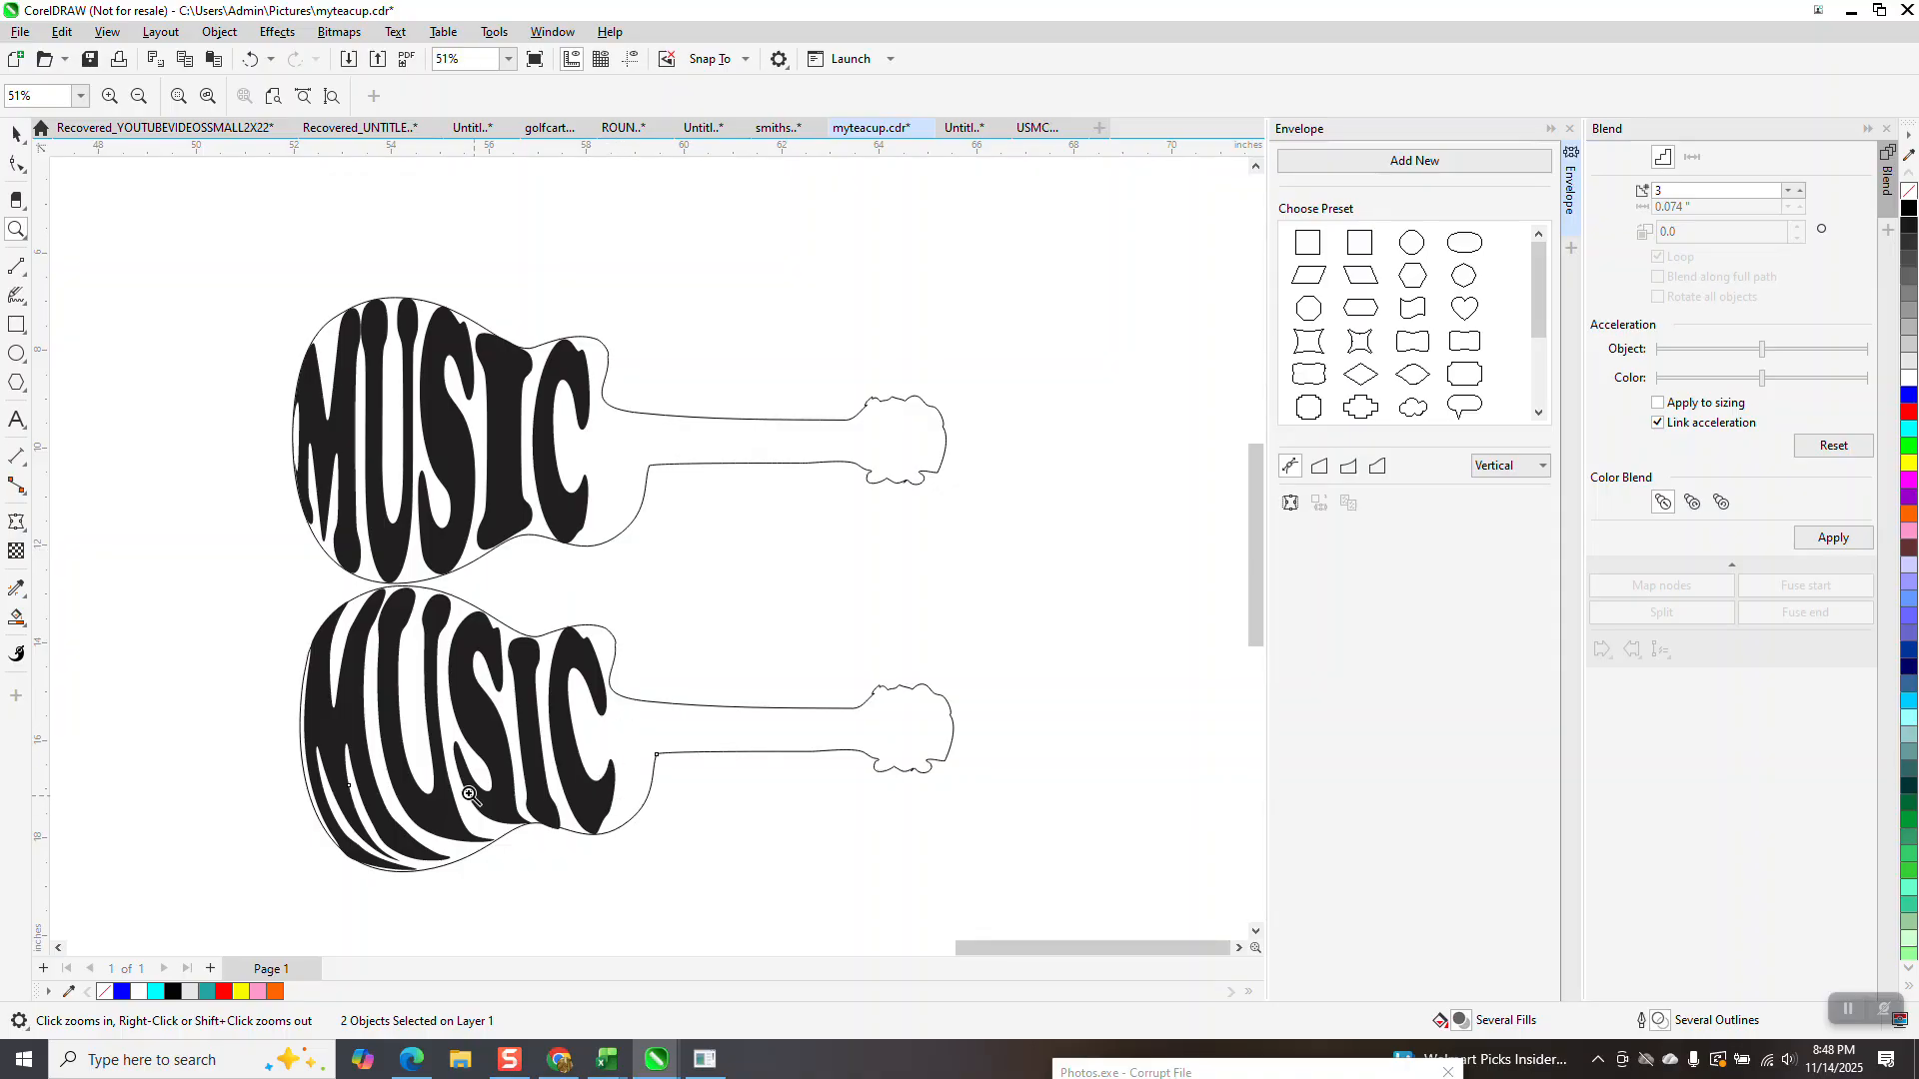
scroll(507, 633, "down", 3)
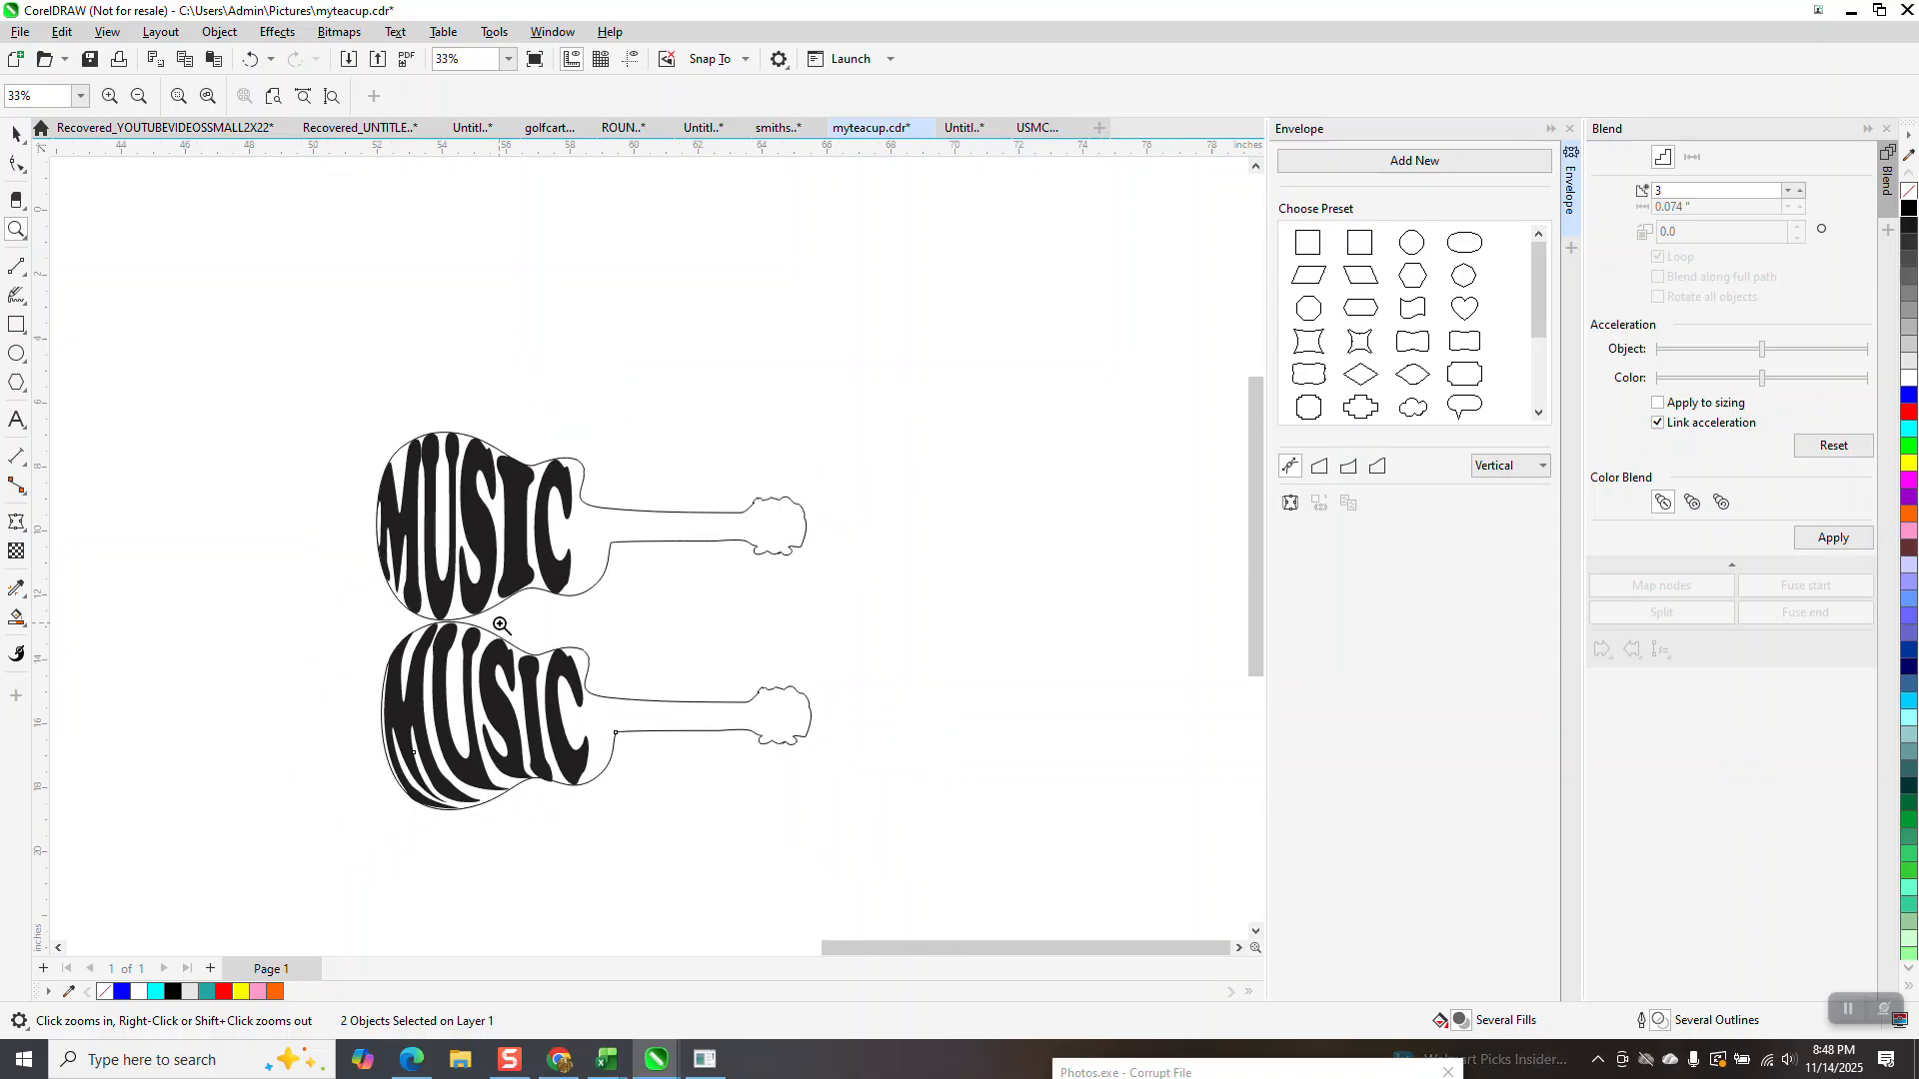
left_click_drag(427, 485, 668, 711)
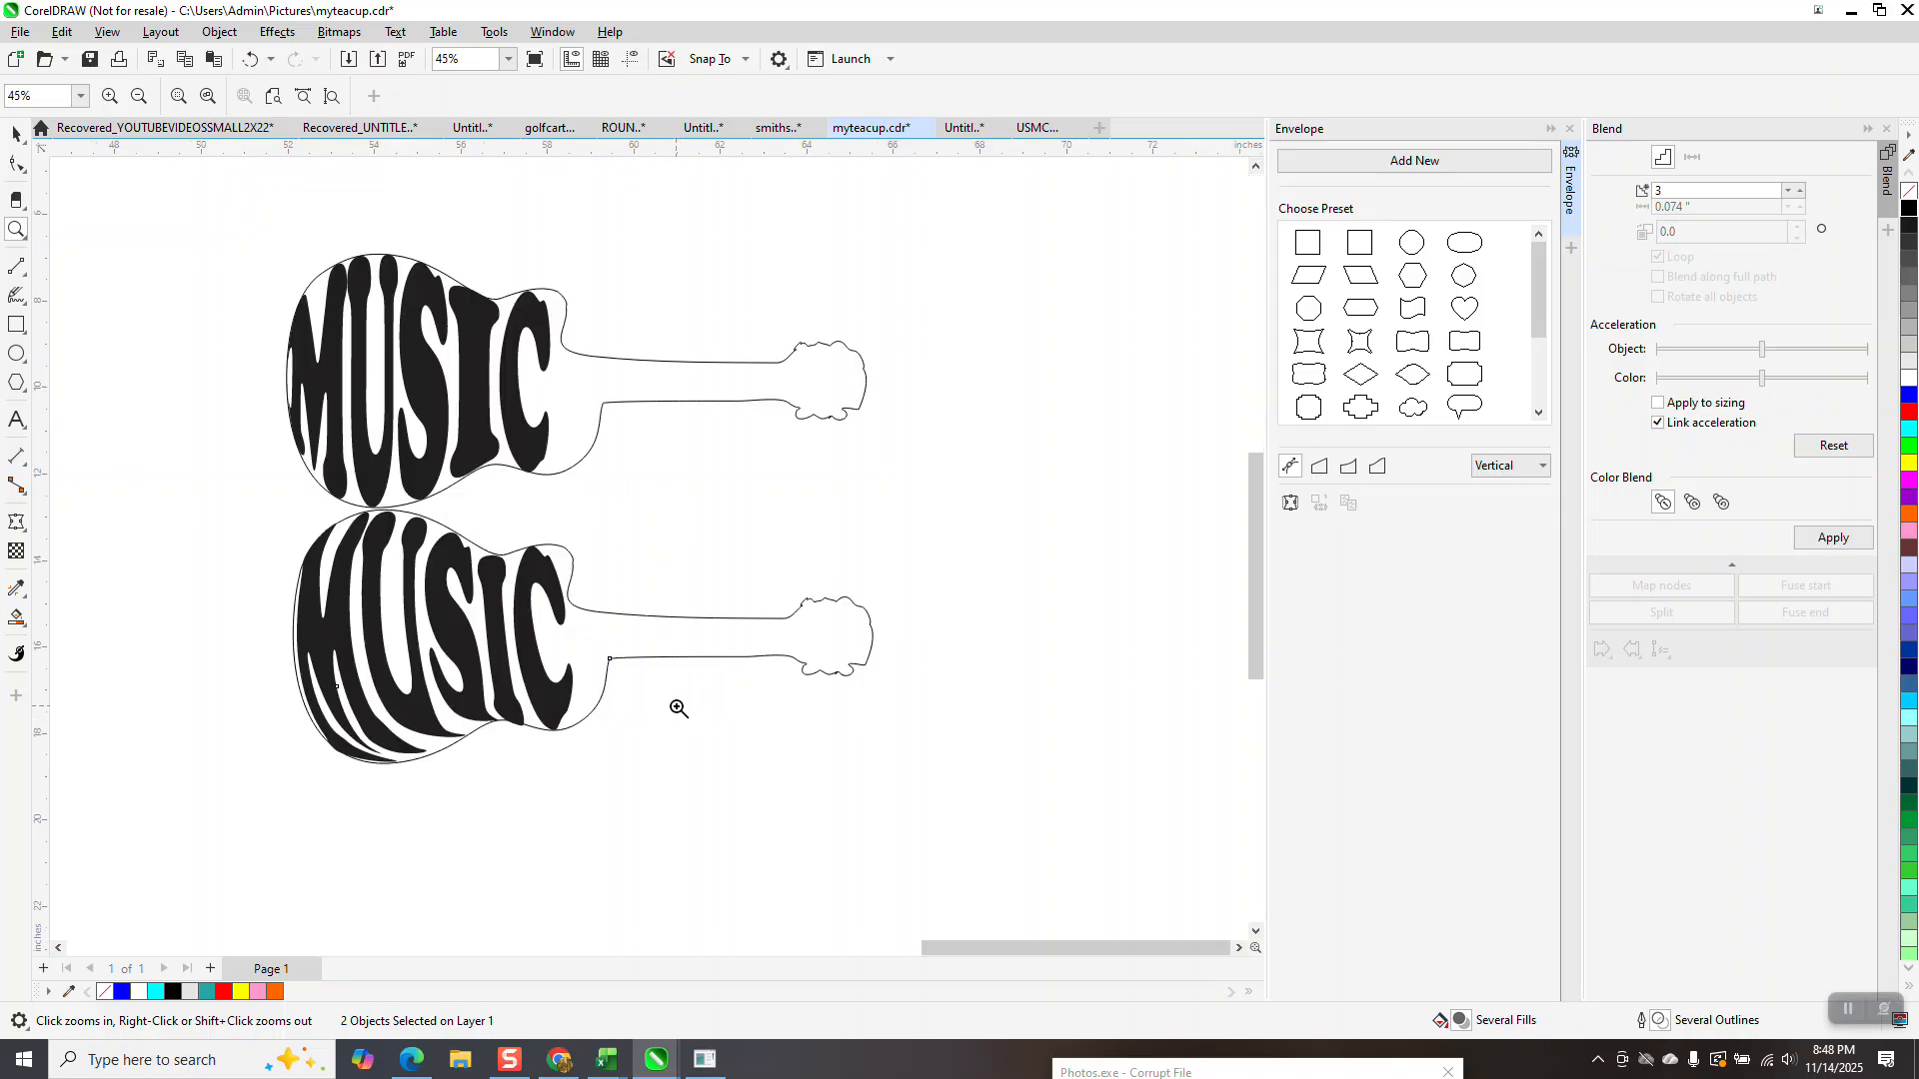